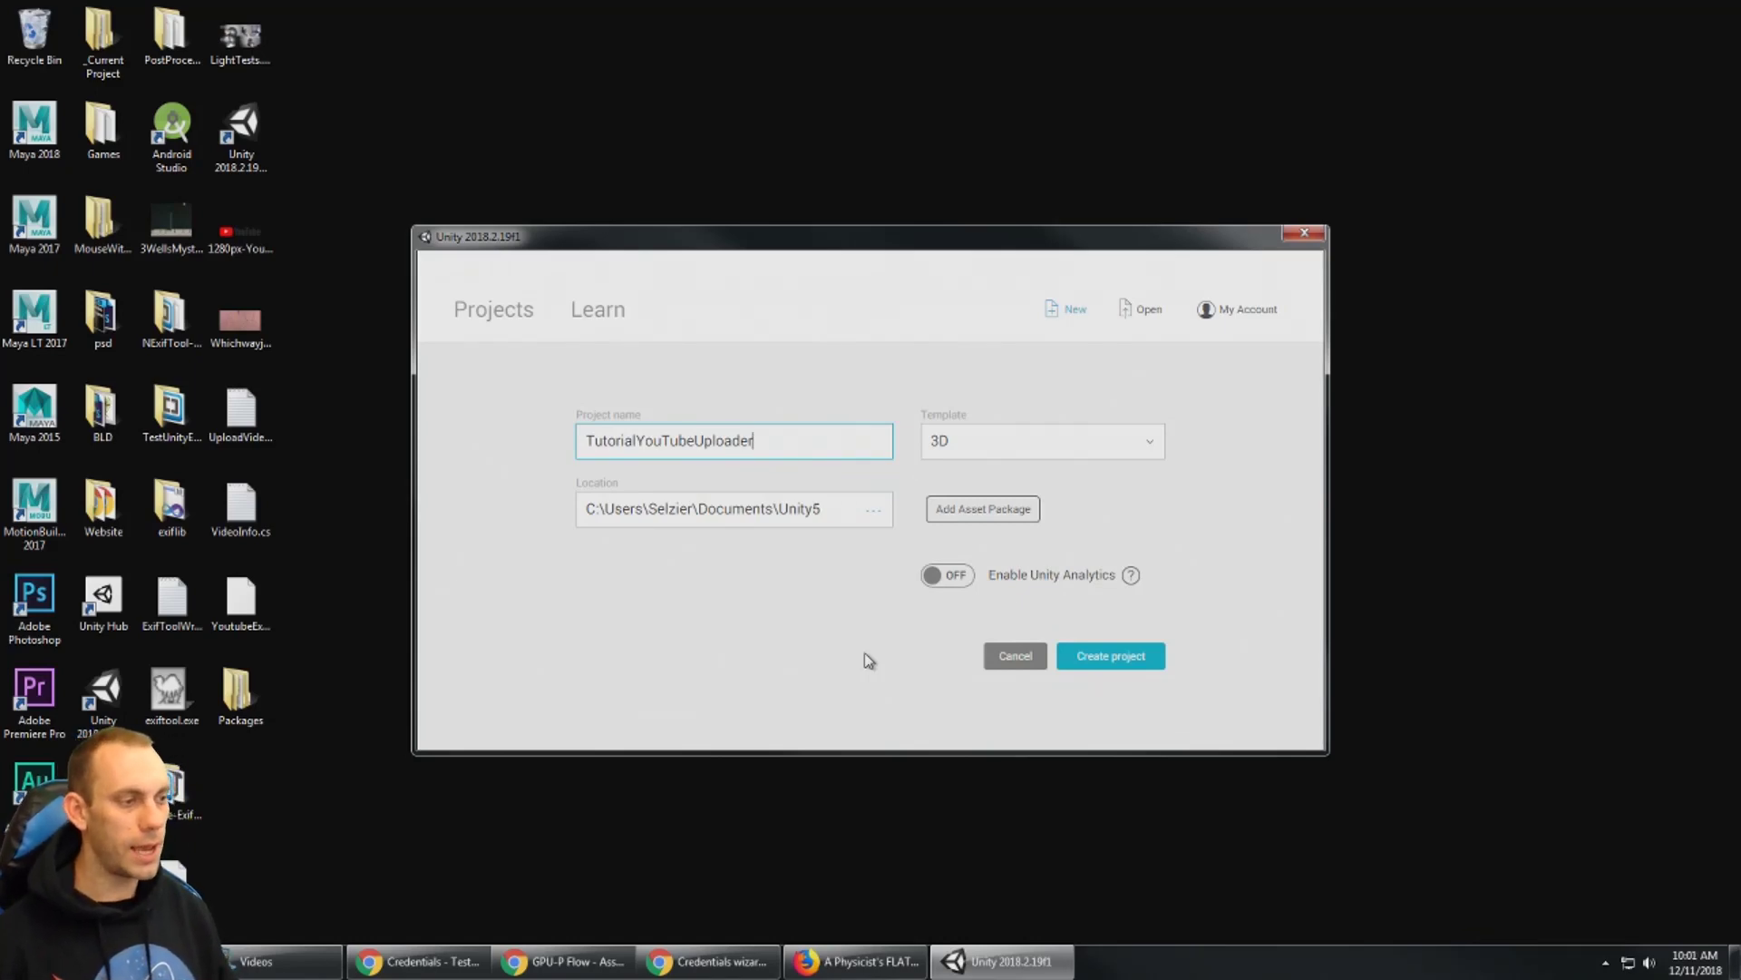
# Create the TutorialYoutubeUploader 3D project and import every item of the YoutubeExporterV01 package.
pyautogui.click(1084, 657)
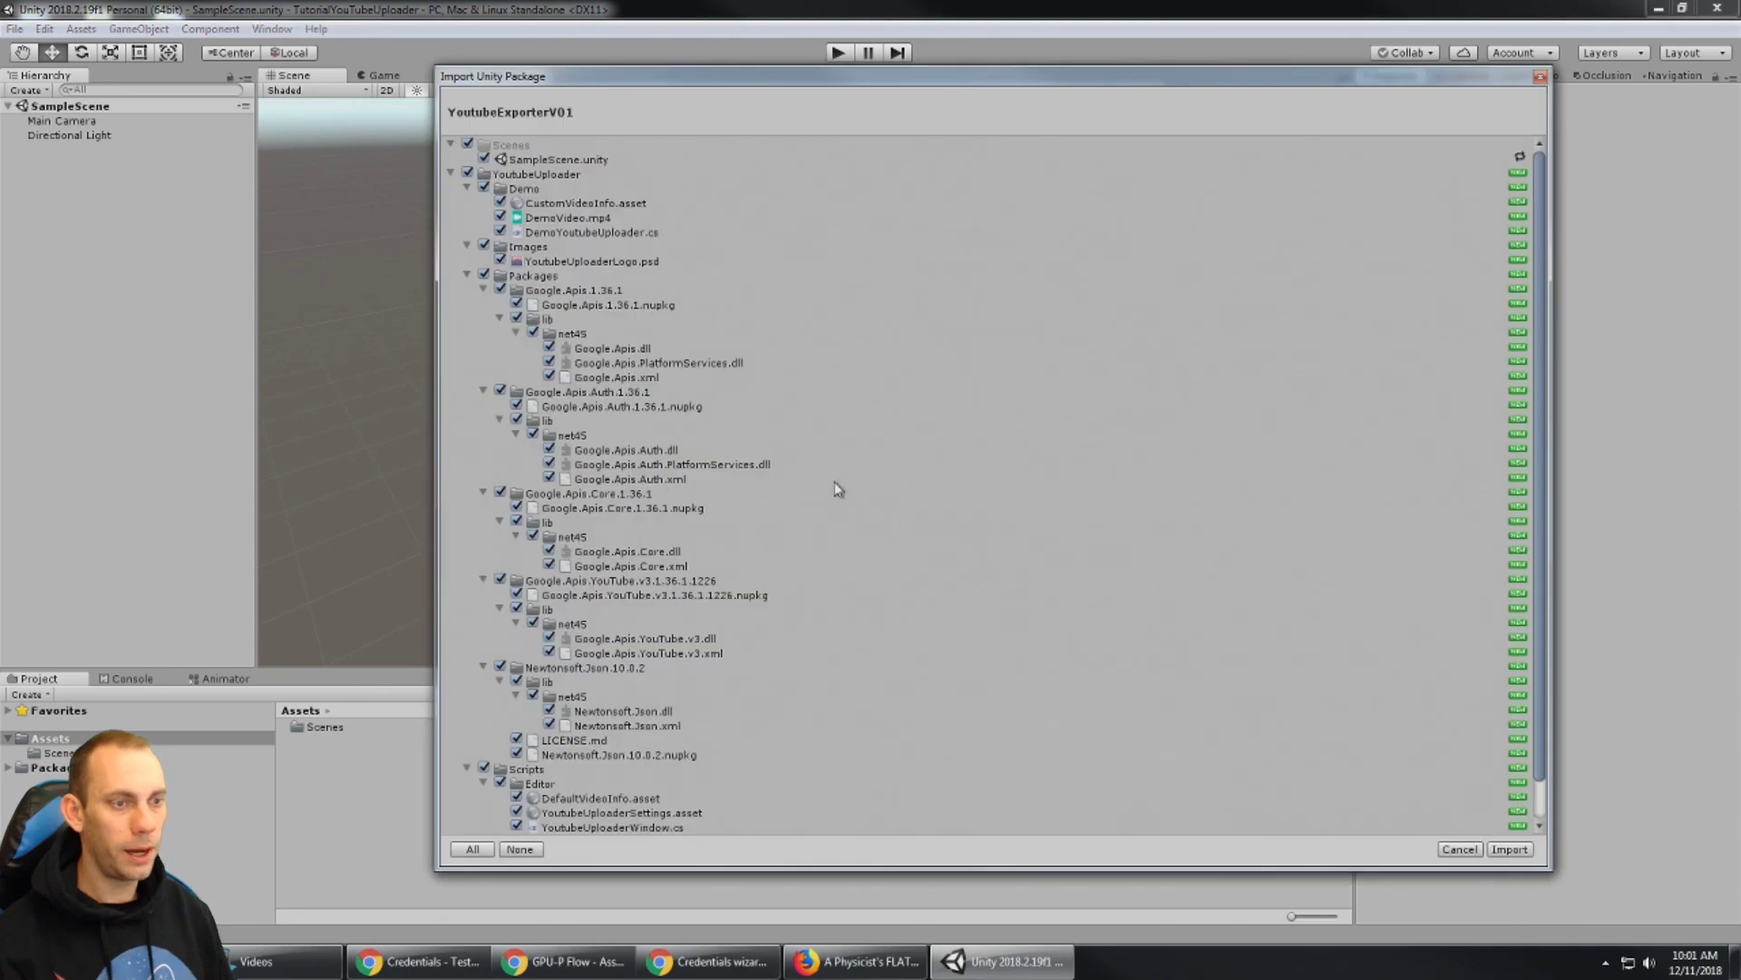
pyautogui.click(1515, 851)
# Set Player Settings' Scripting Runtime Version to .NET 4.x Equivalent and restart Unity.
pyautogui.click(921, 520)
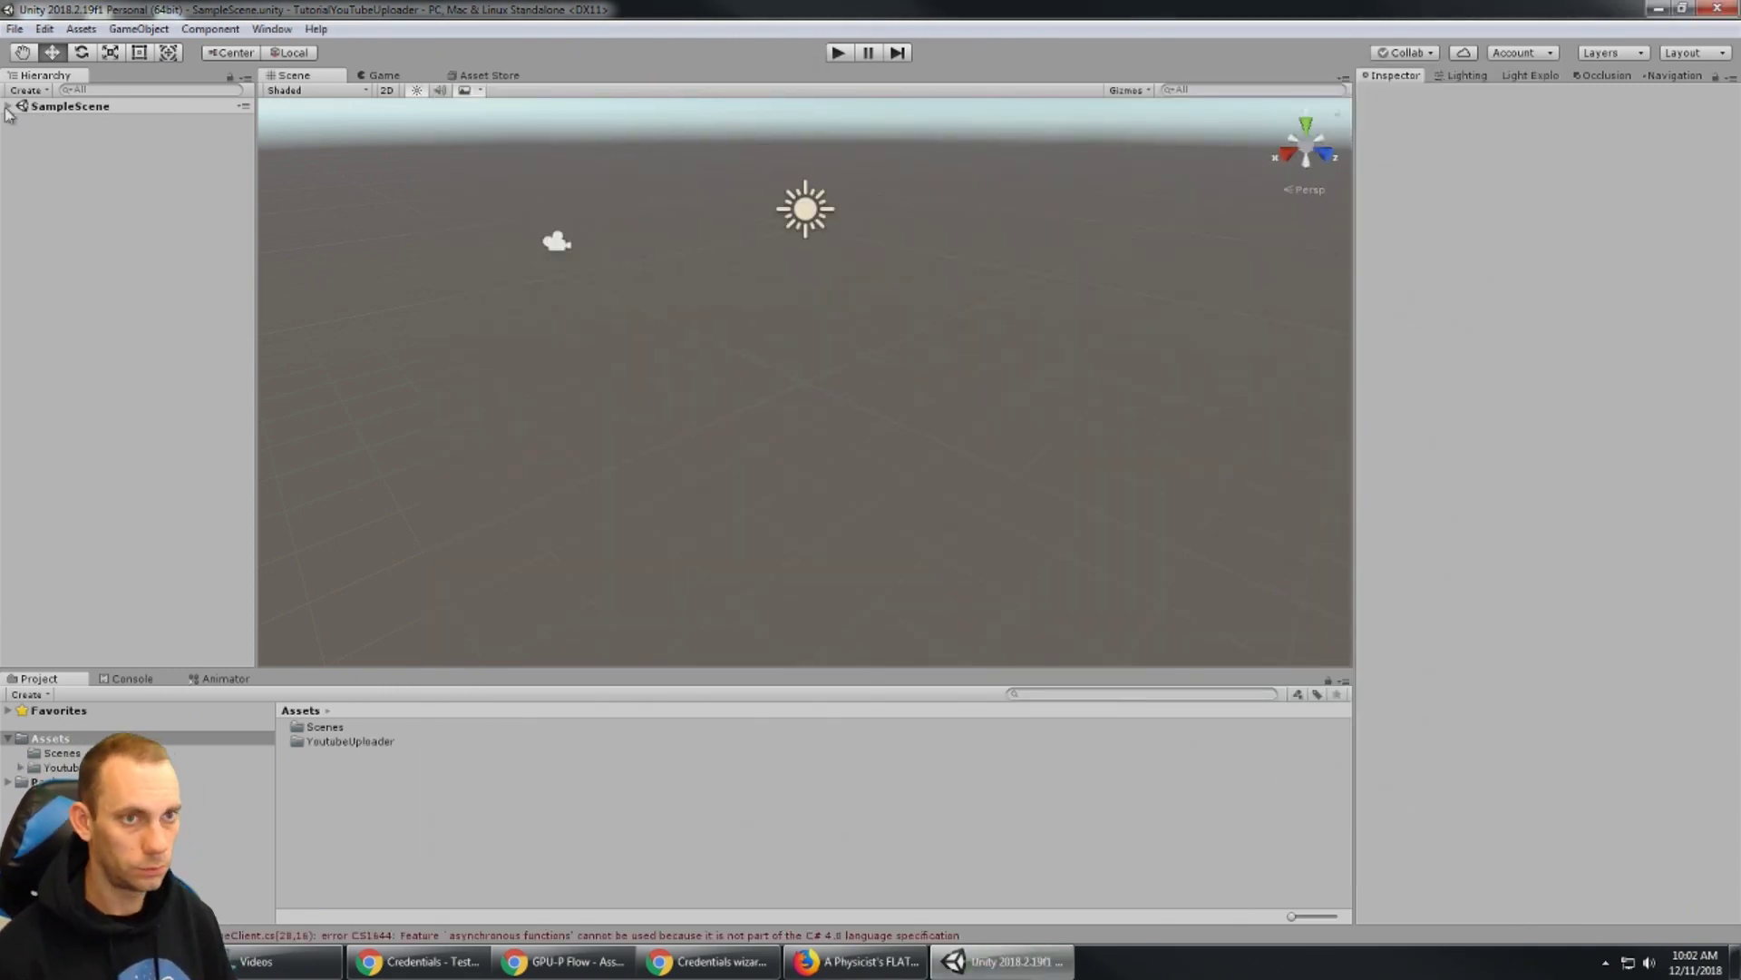
pyautogui.click(182, 936)
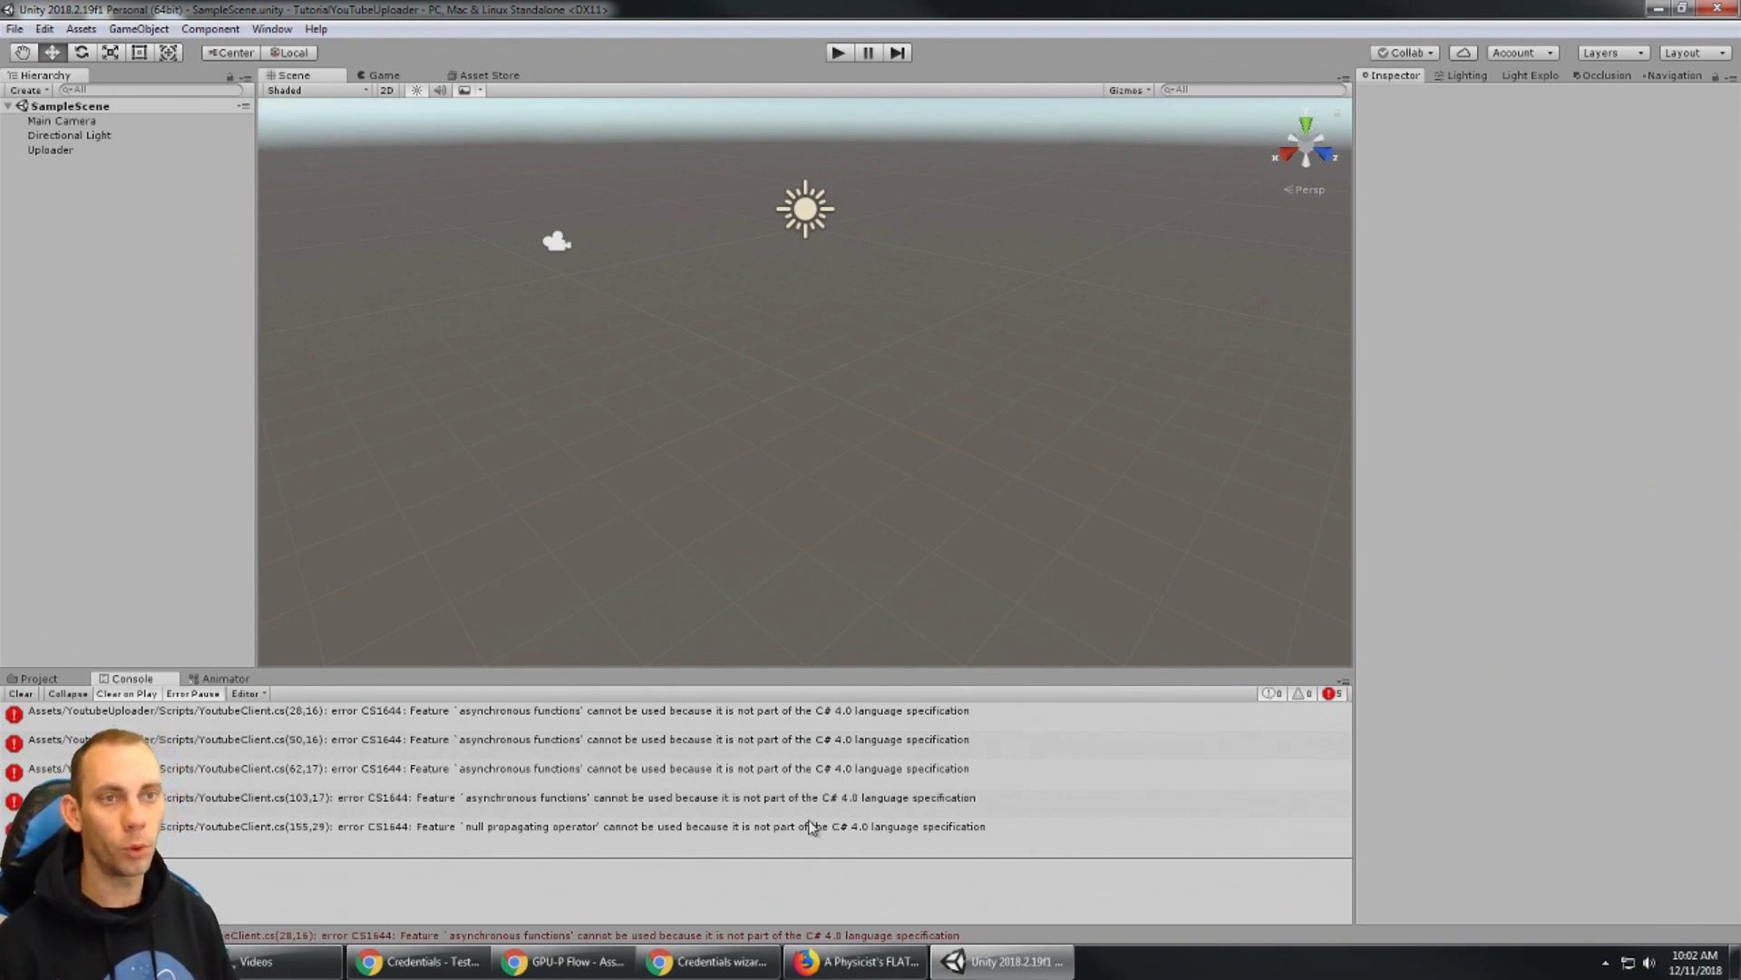
pyautogui.click(15, 29)
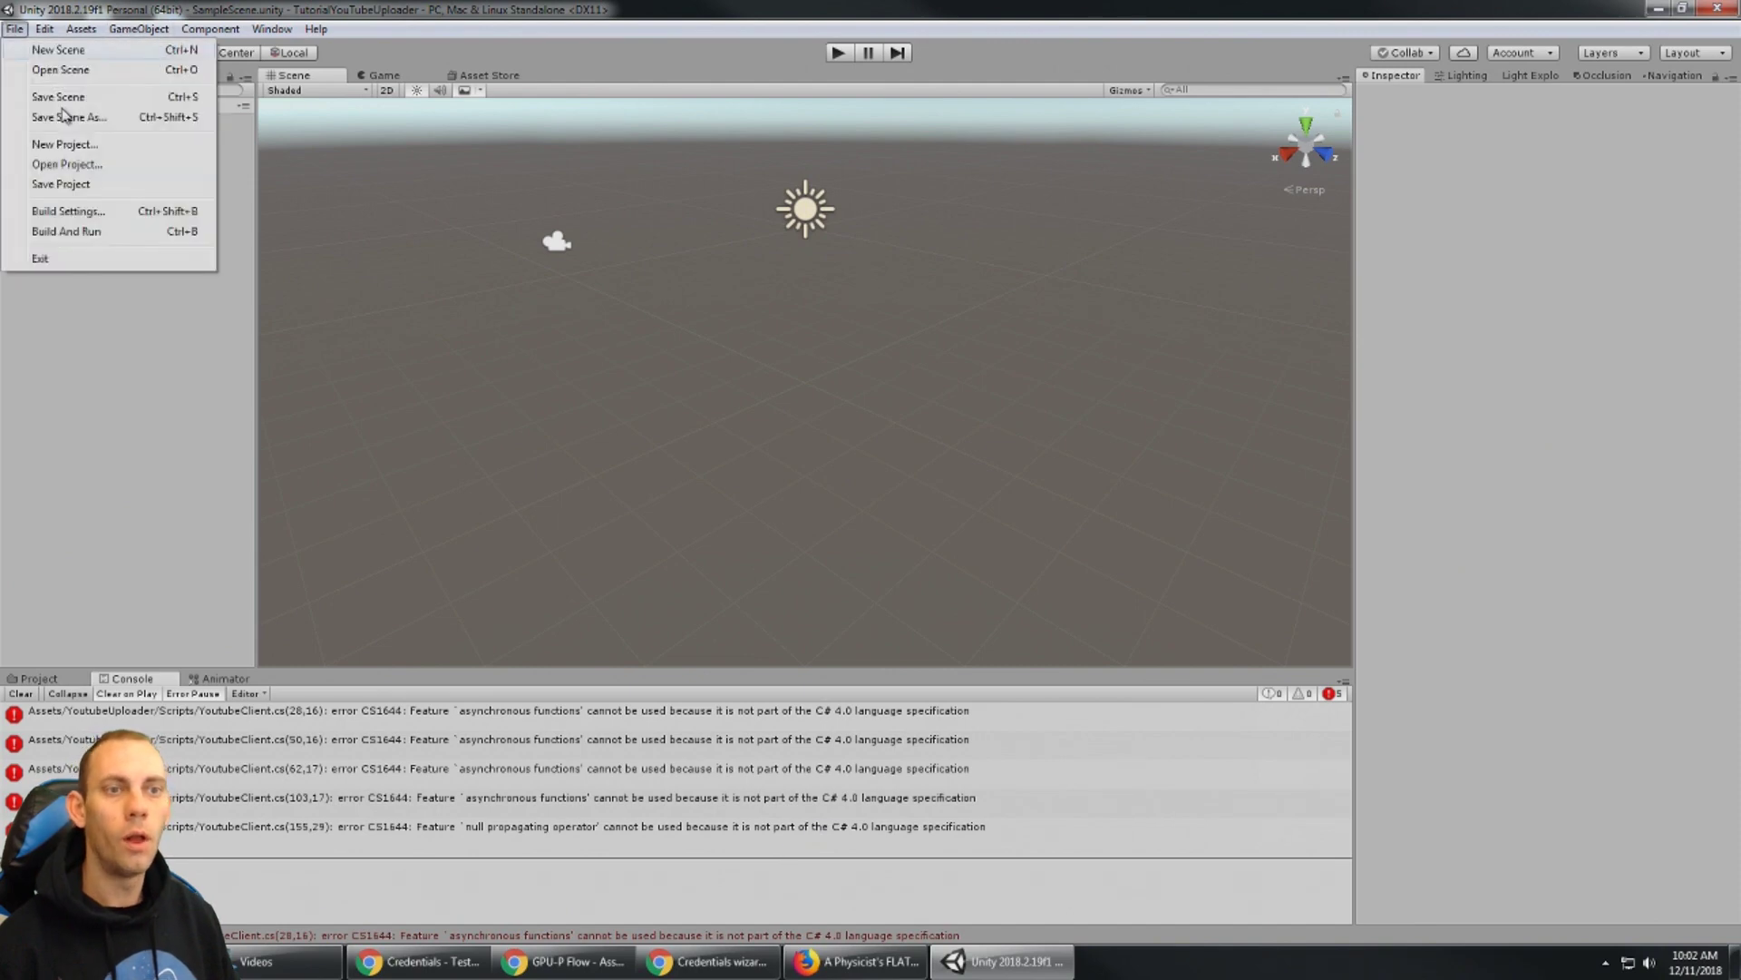
pyautogui.click(98, 214)
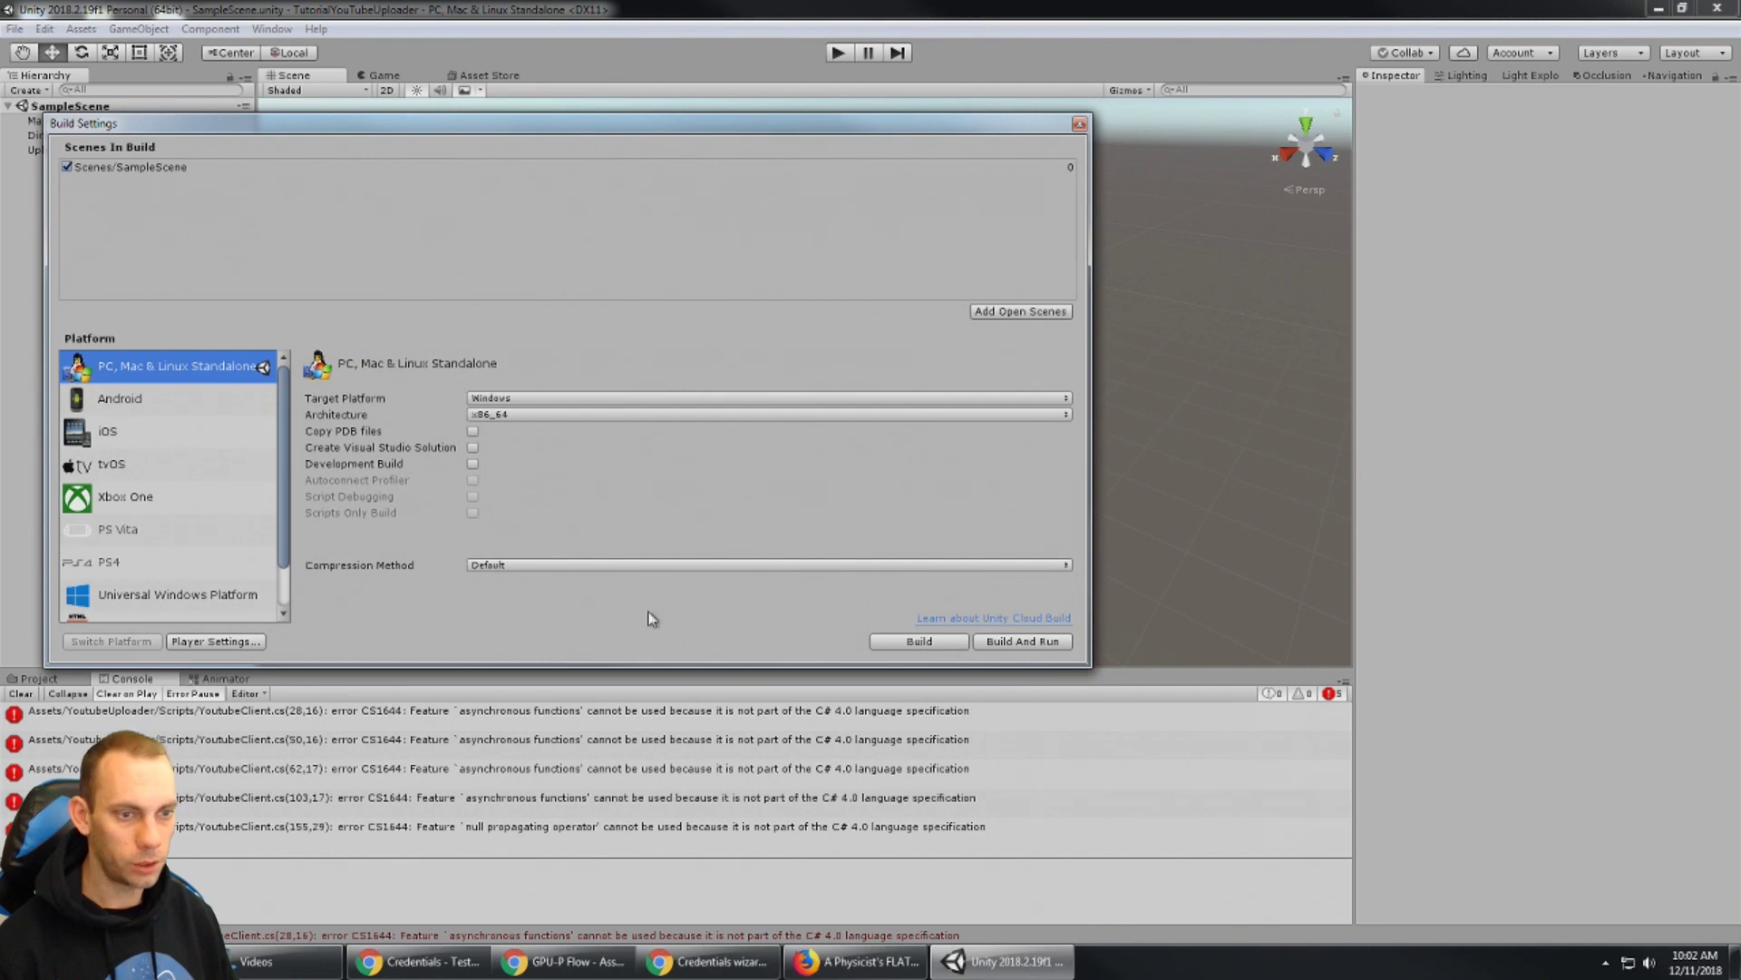
pyautogui.click(227, 641)
pyautogui.moveTo(1734, 379); pyautogui.dragTo(1738, 617)
pyautogui.click(1615, 546)
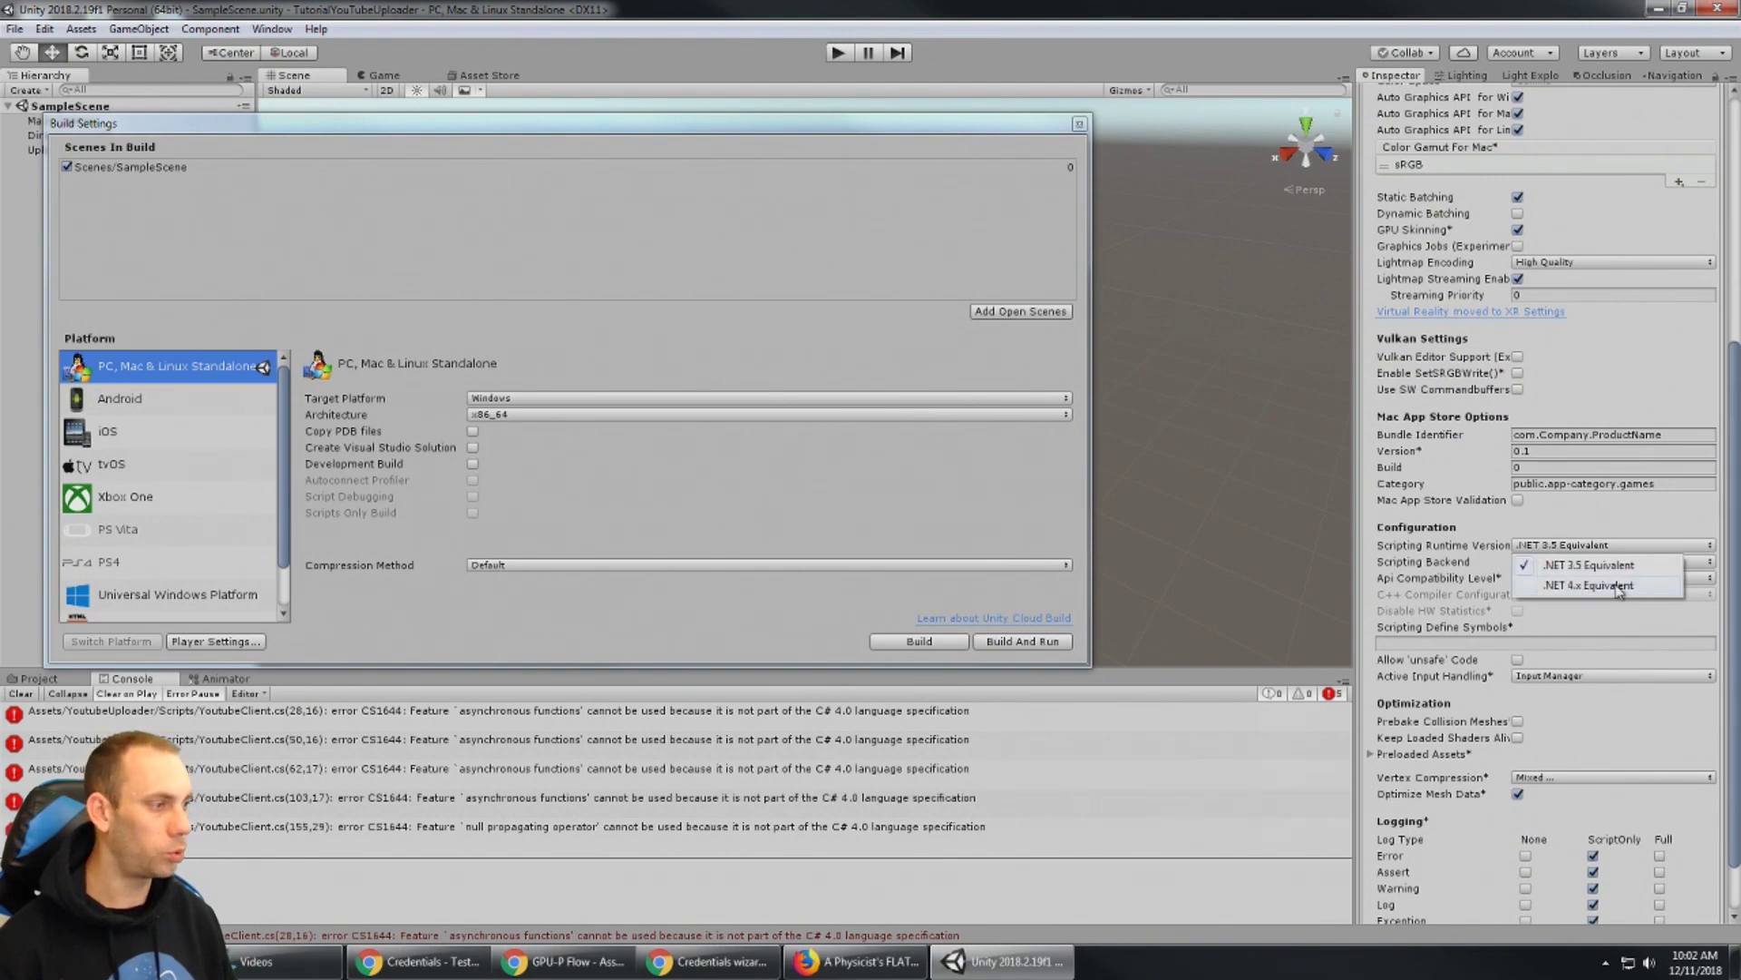
pyautogui.click(1619, 586)
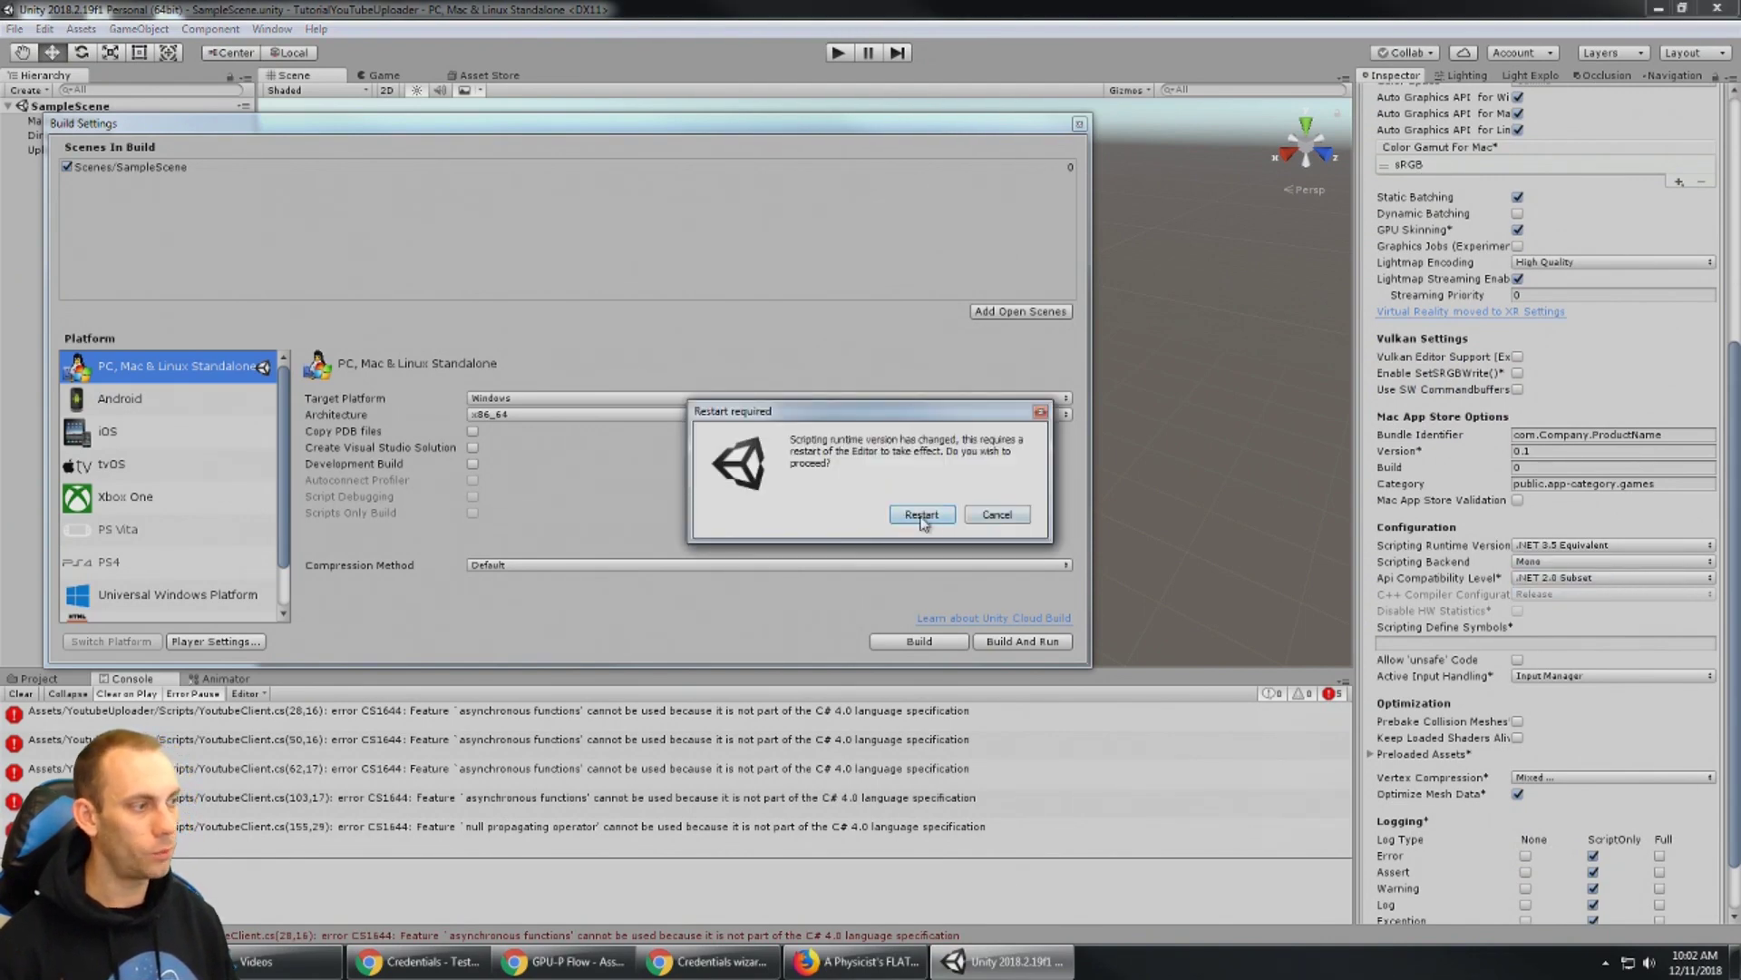
pyautogui.click(920, 516)
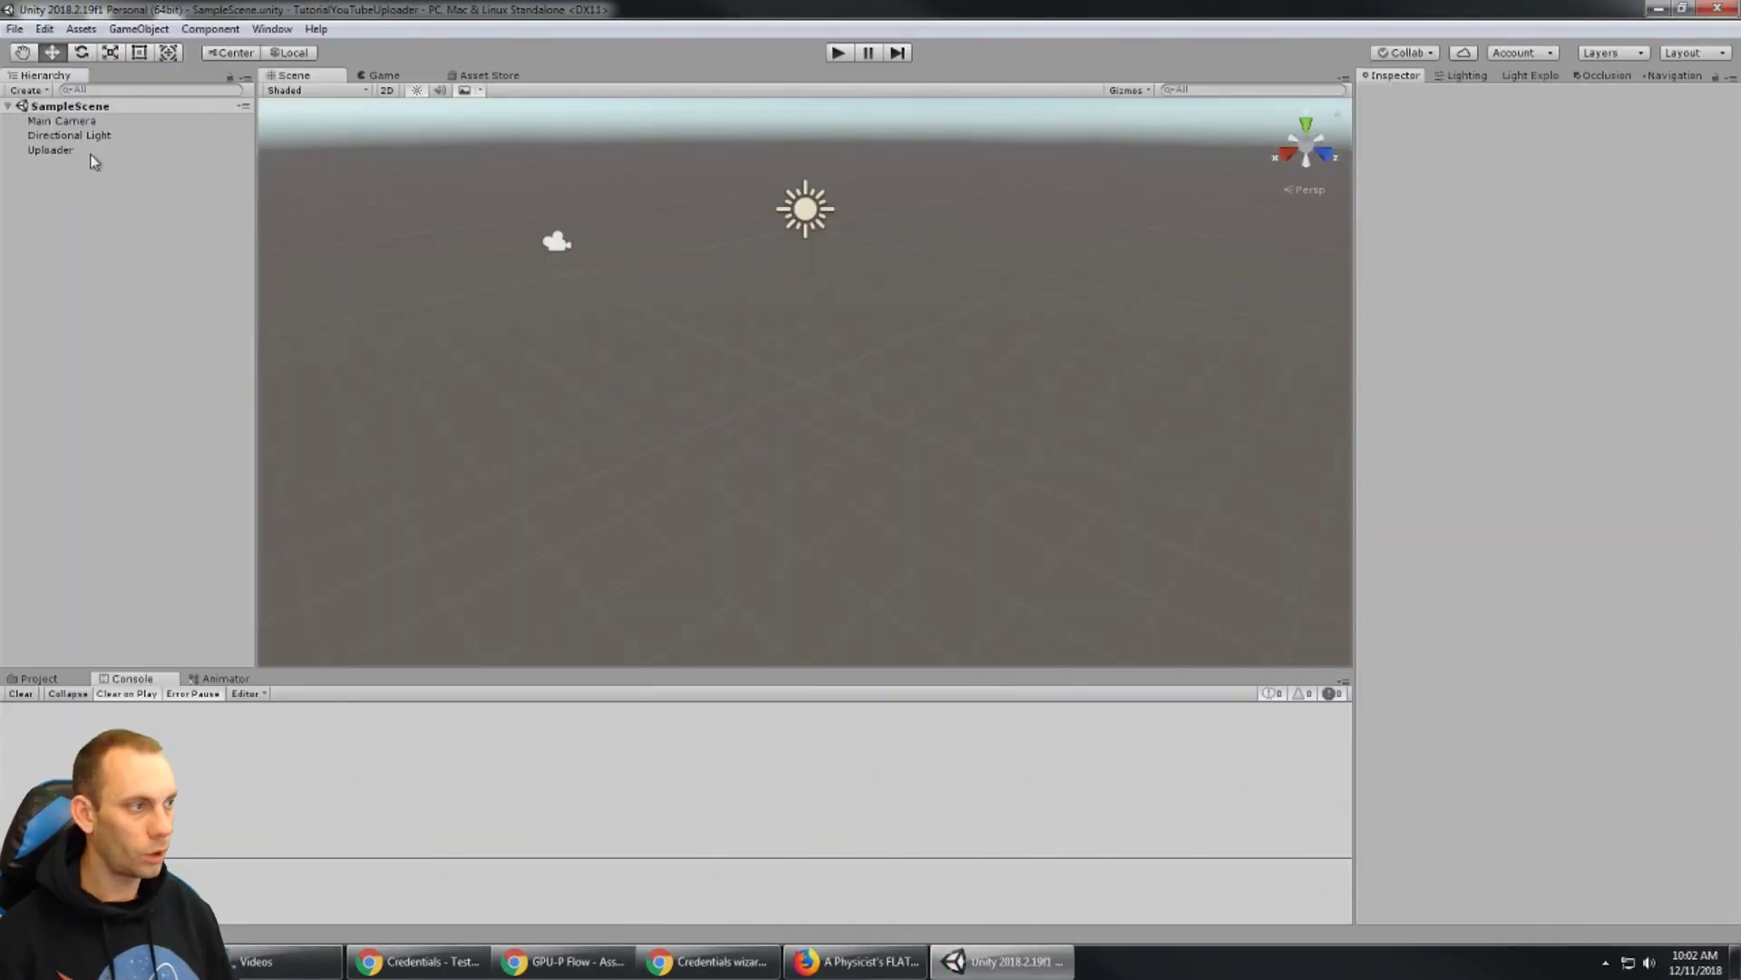
# Open the YouTube Uploader window from the Window menu and move it slightly lower.
pyautogui.click(91, 154)
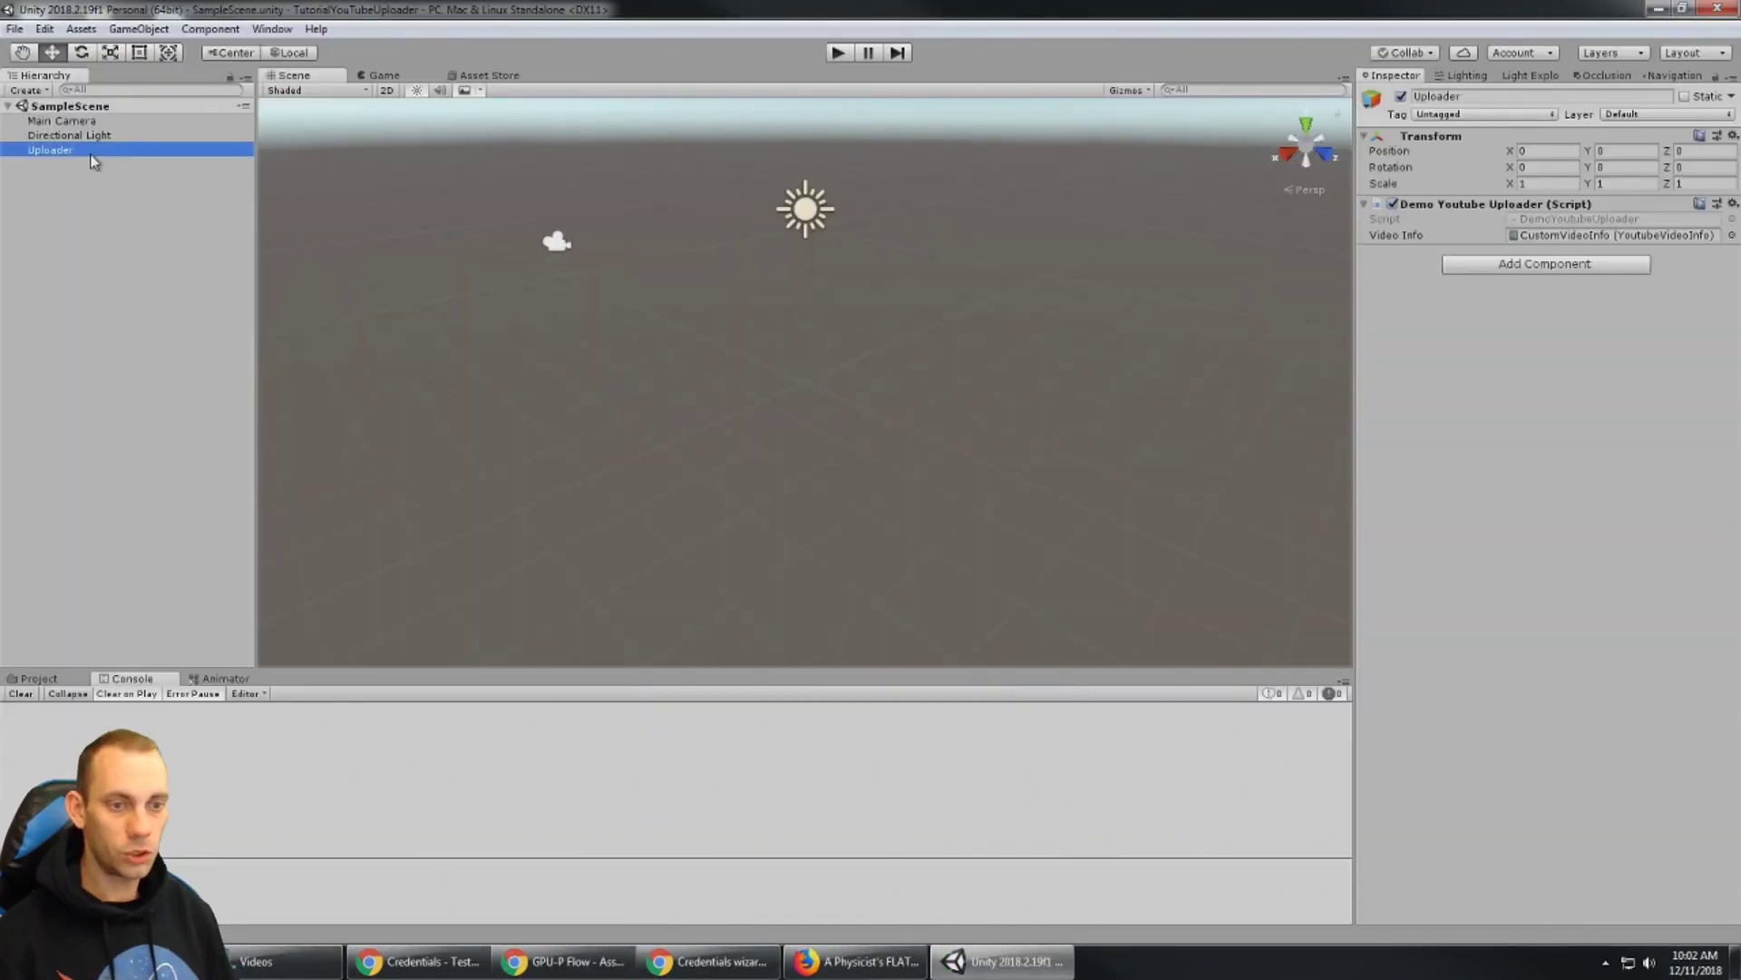
pyautogui.click(39, 679)
pyautogui.click(78, 535)
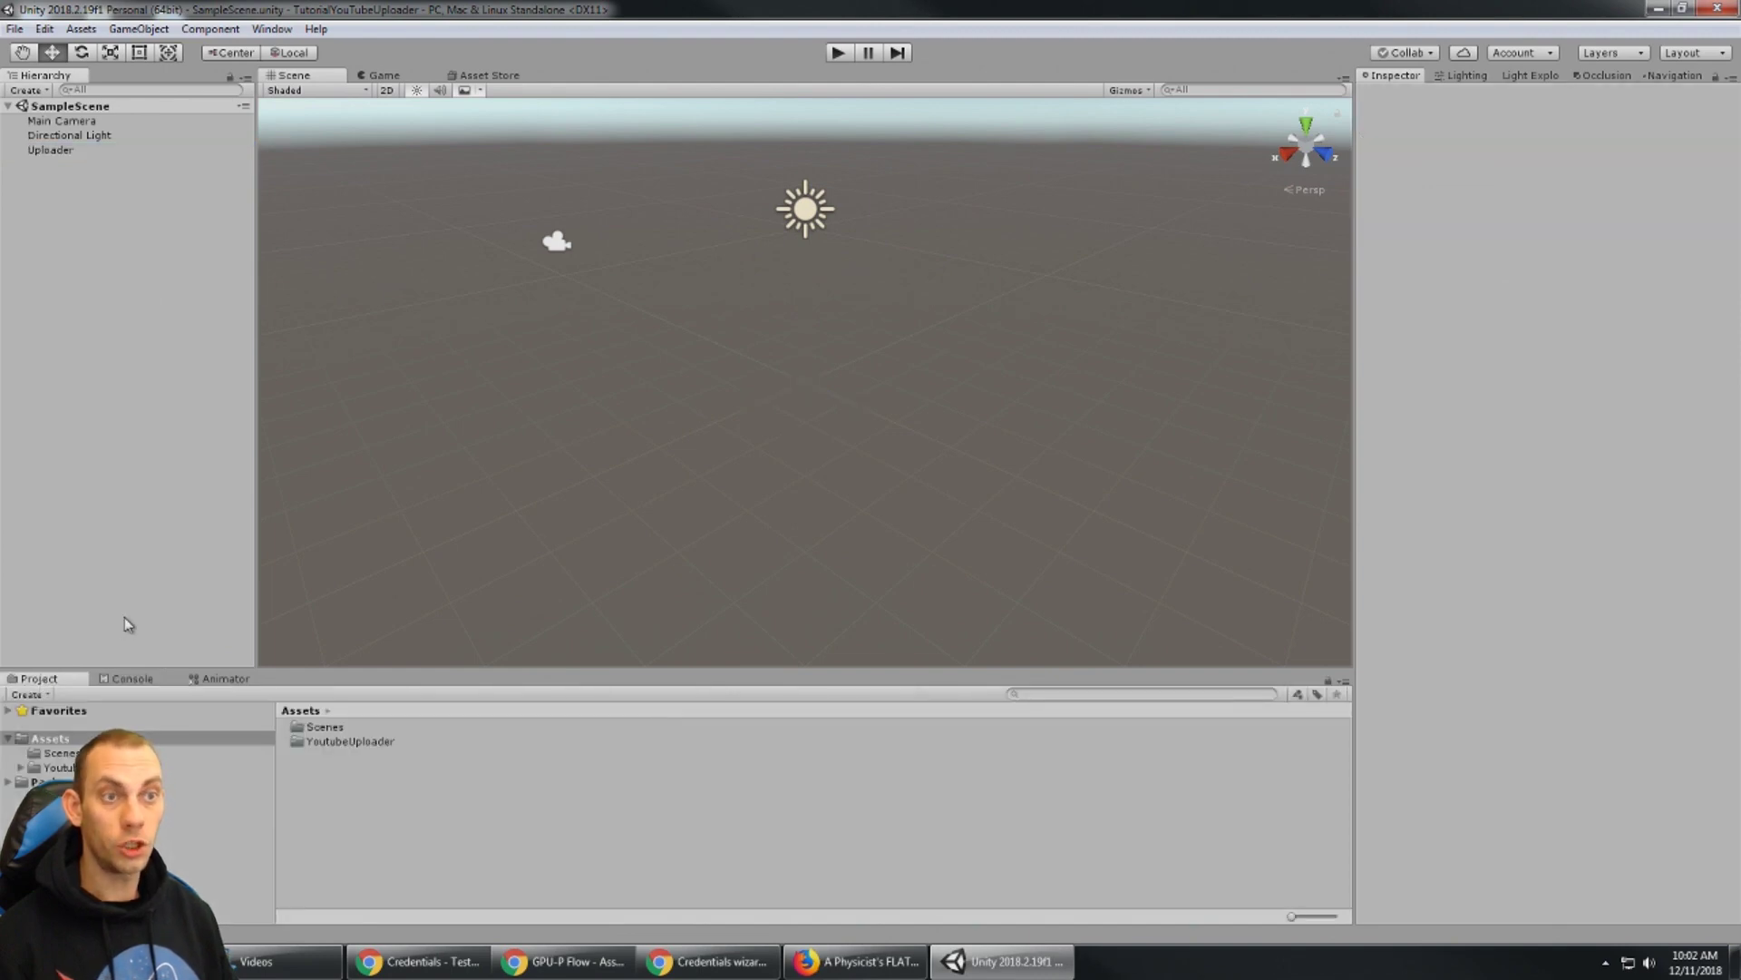
pyautogui.click(272, 29)
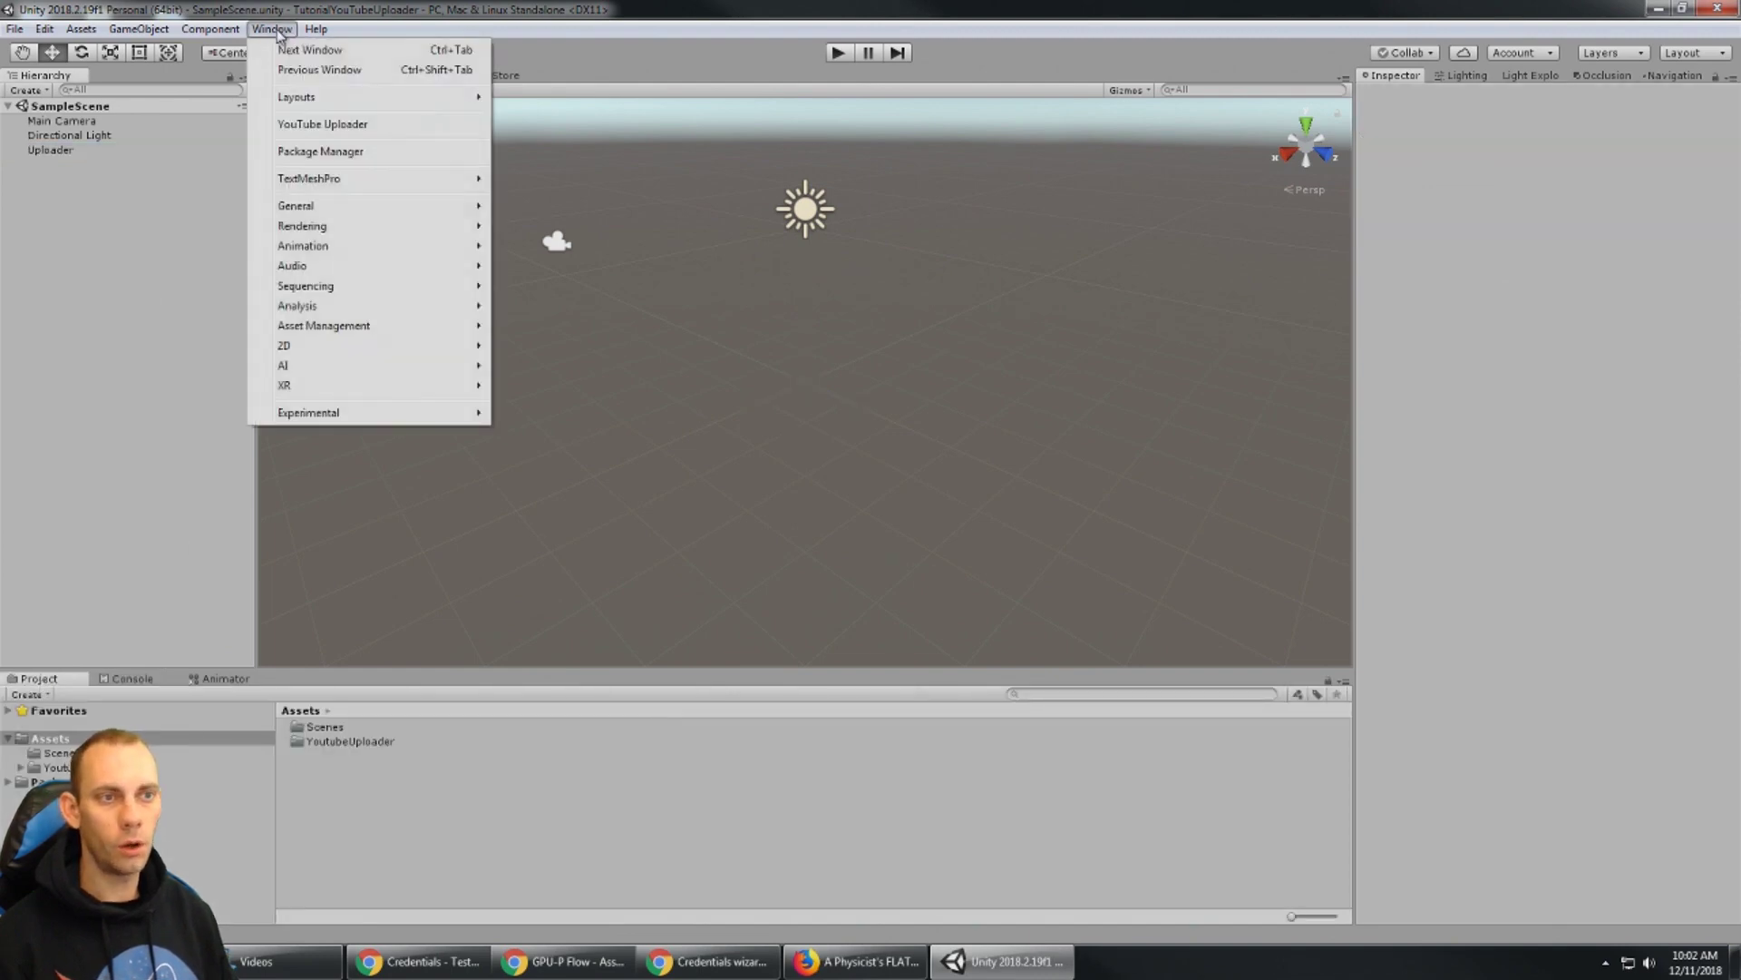
pyautogui.click(369, 127)
pyautogui.moveTo(637, 79); pyautogui.dragTo(671, 118)
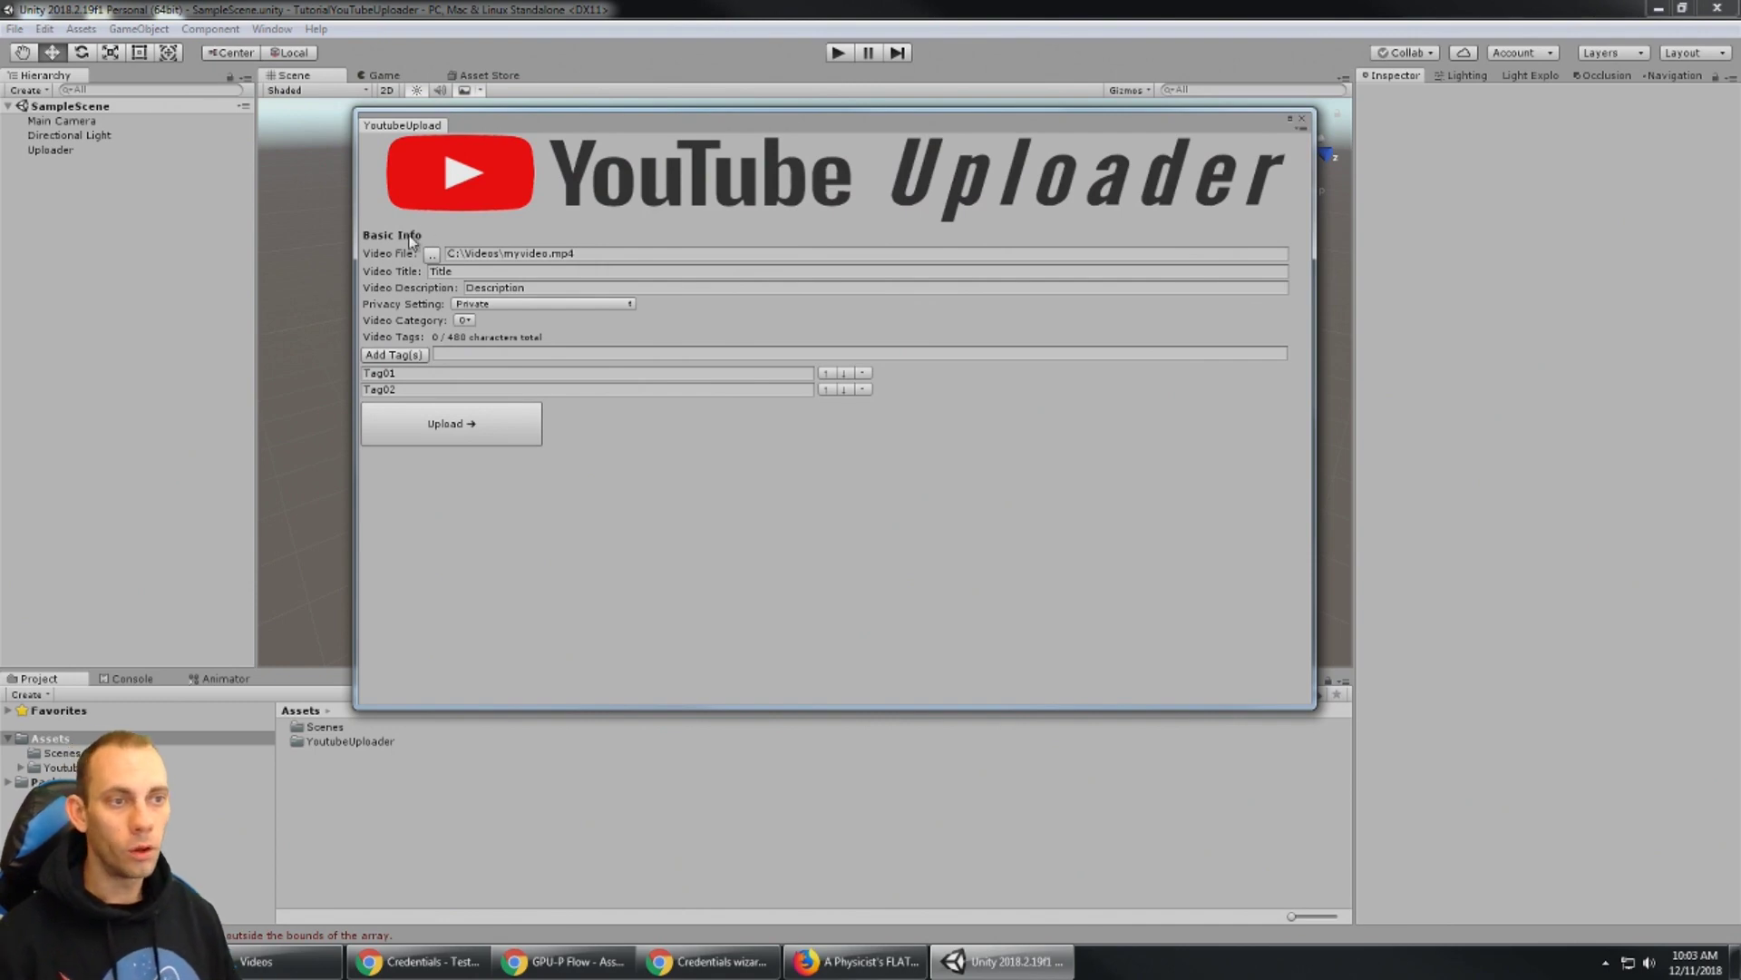
# Try the Video File browse button, check title and description, and keep privacy Private.
pyautogui.click(432, 255)
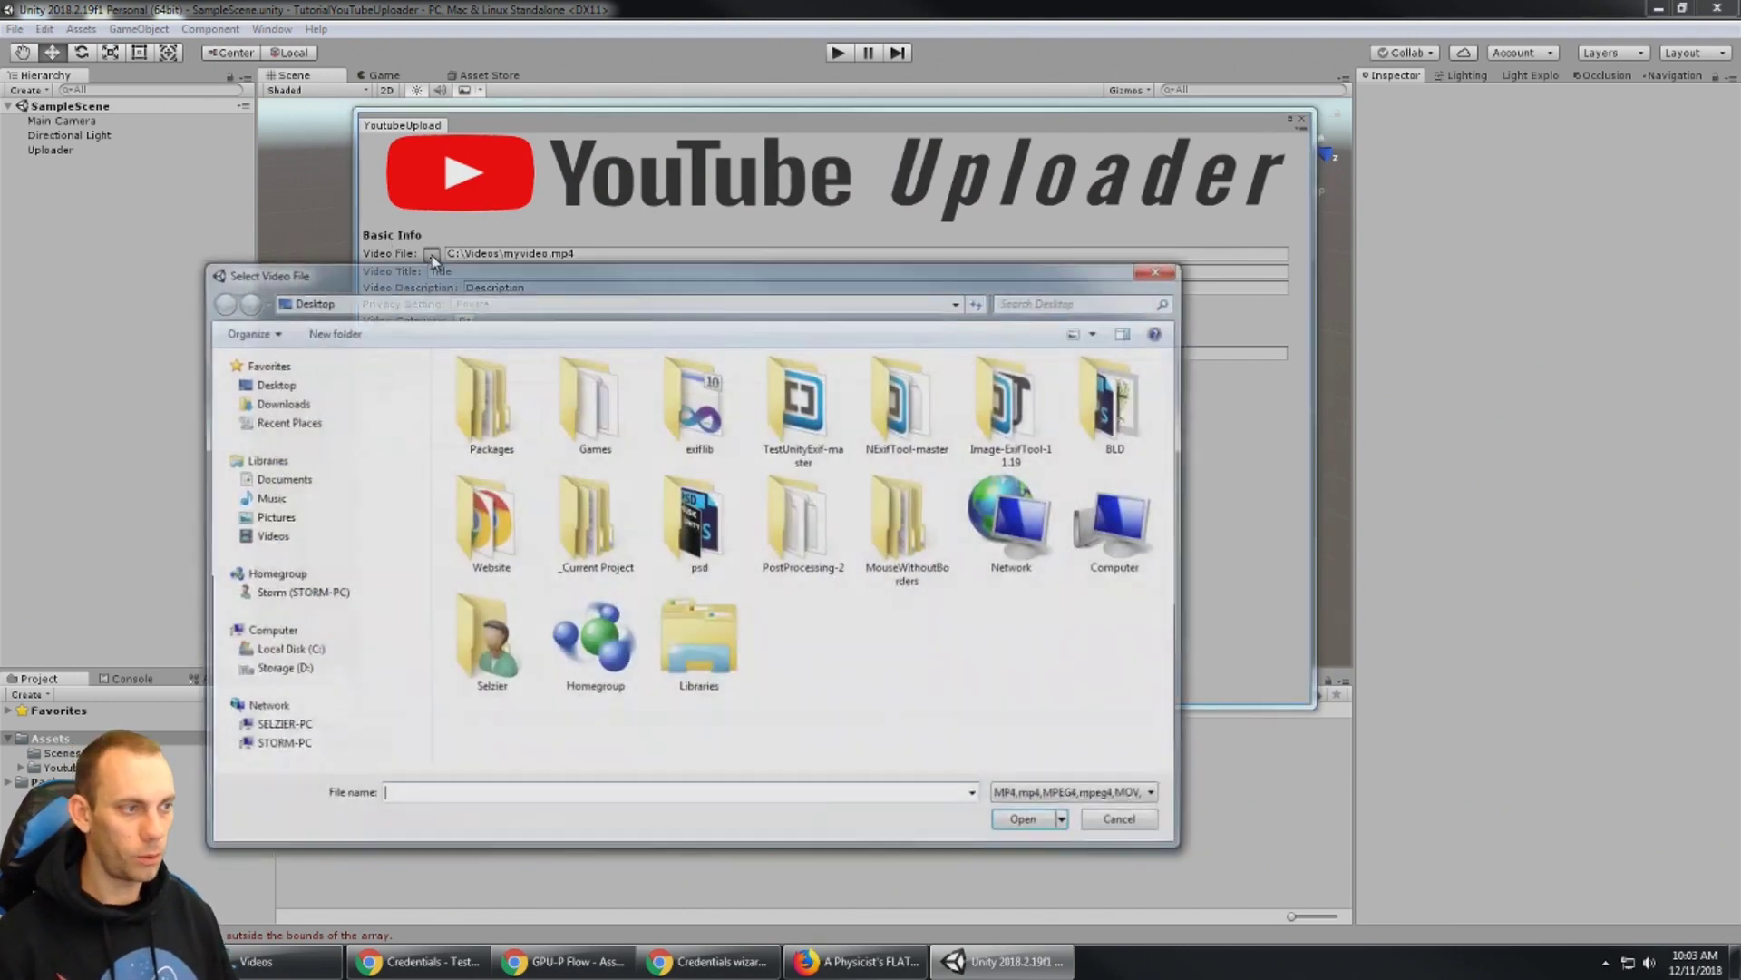
pyautogui.click(1161, 270)
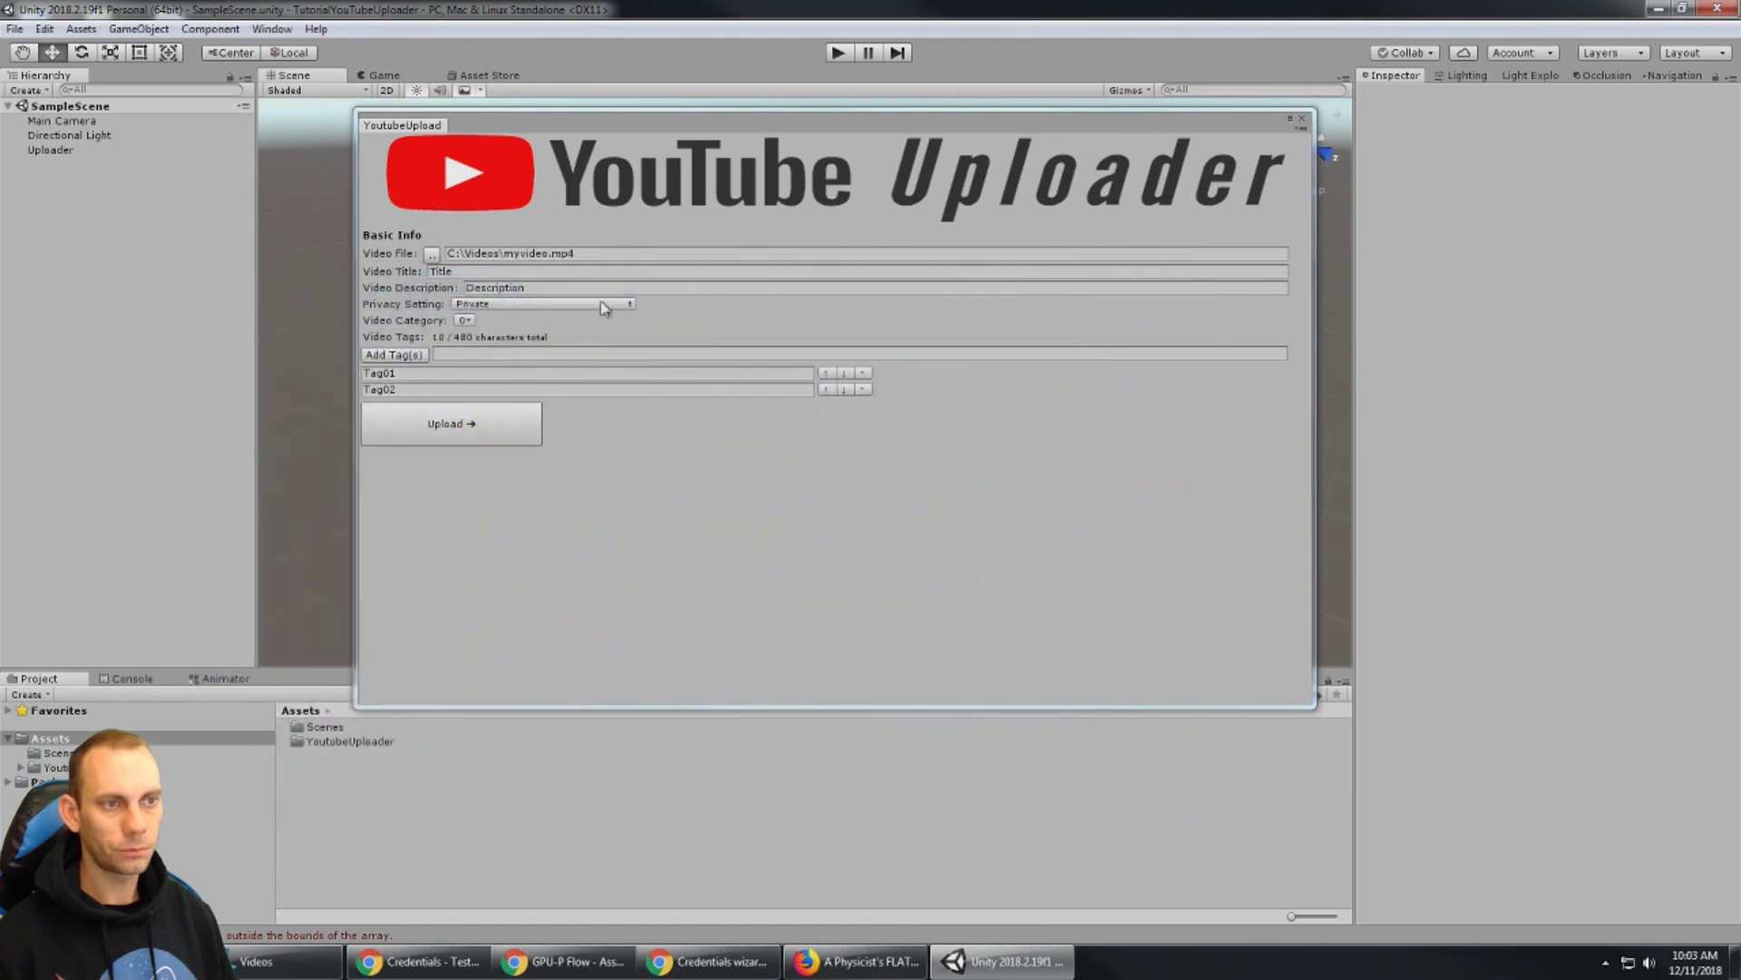
pyautogui.click(497, 270)
pyautogui.click(534, 288)
pyautogui.press('Tab')
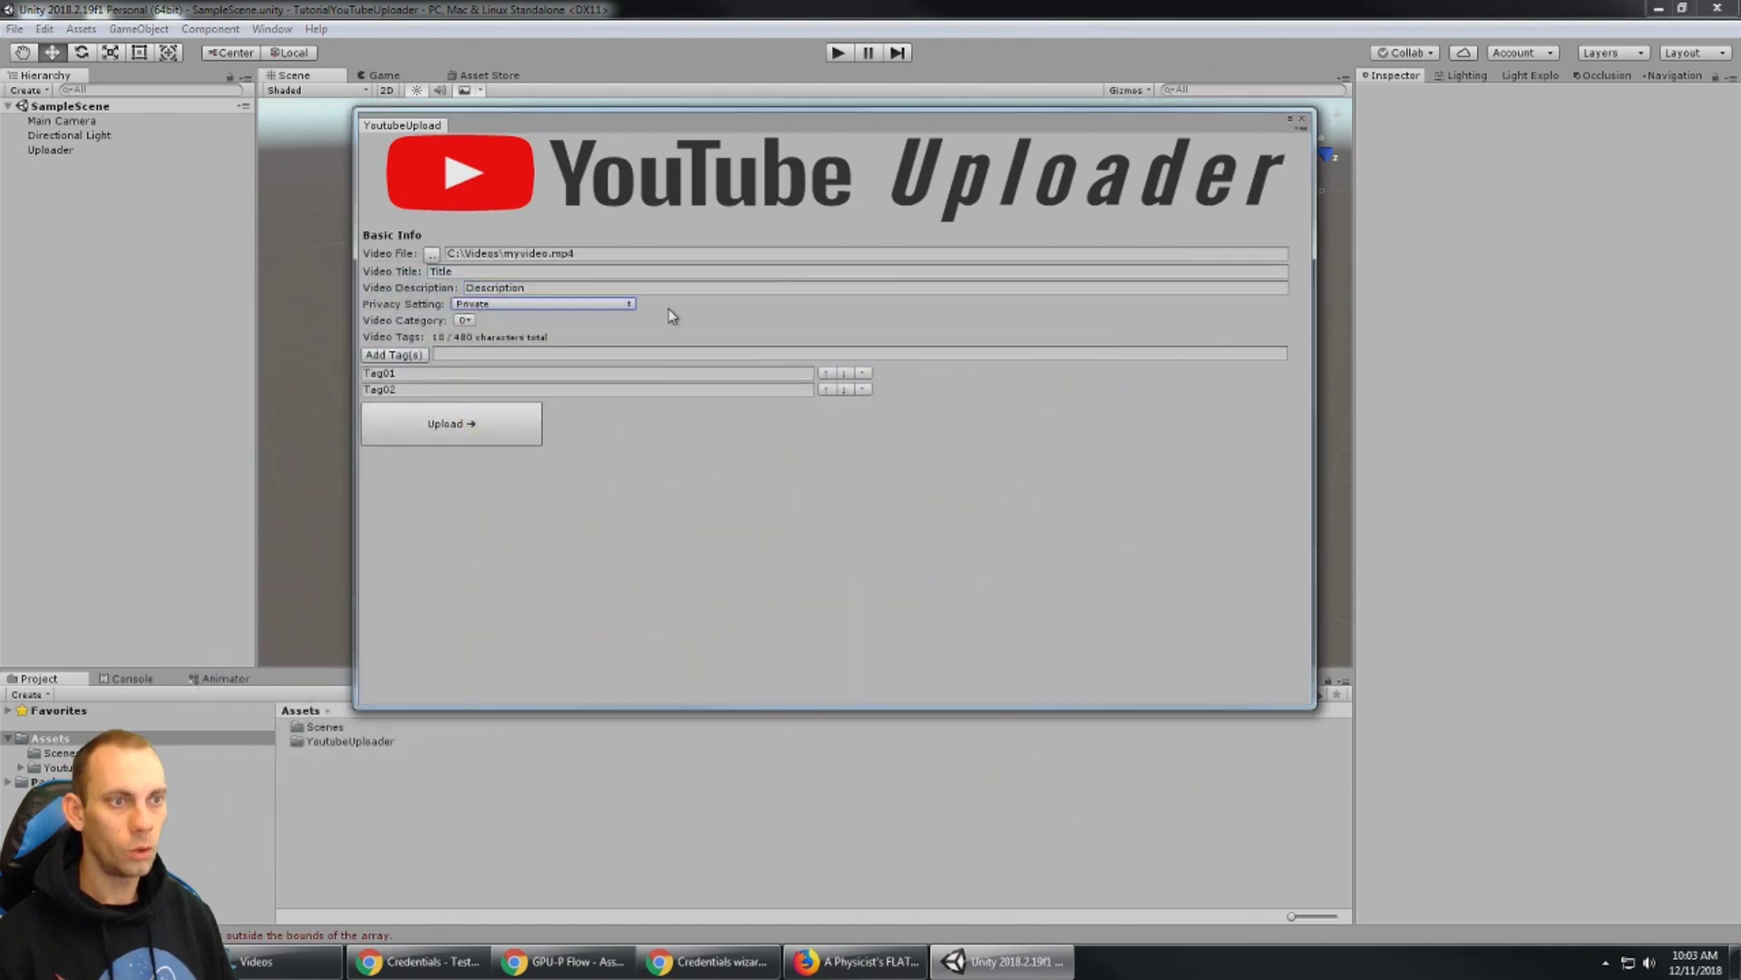
pyautogui.click(578, 308)
pyautogui.click(617, 368)
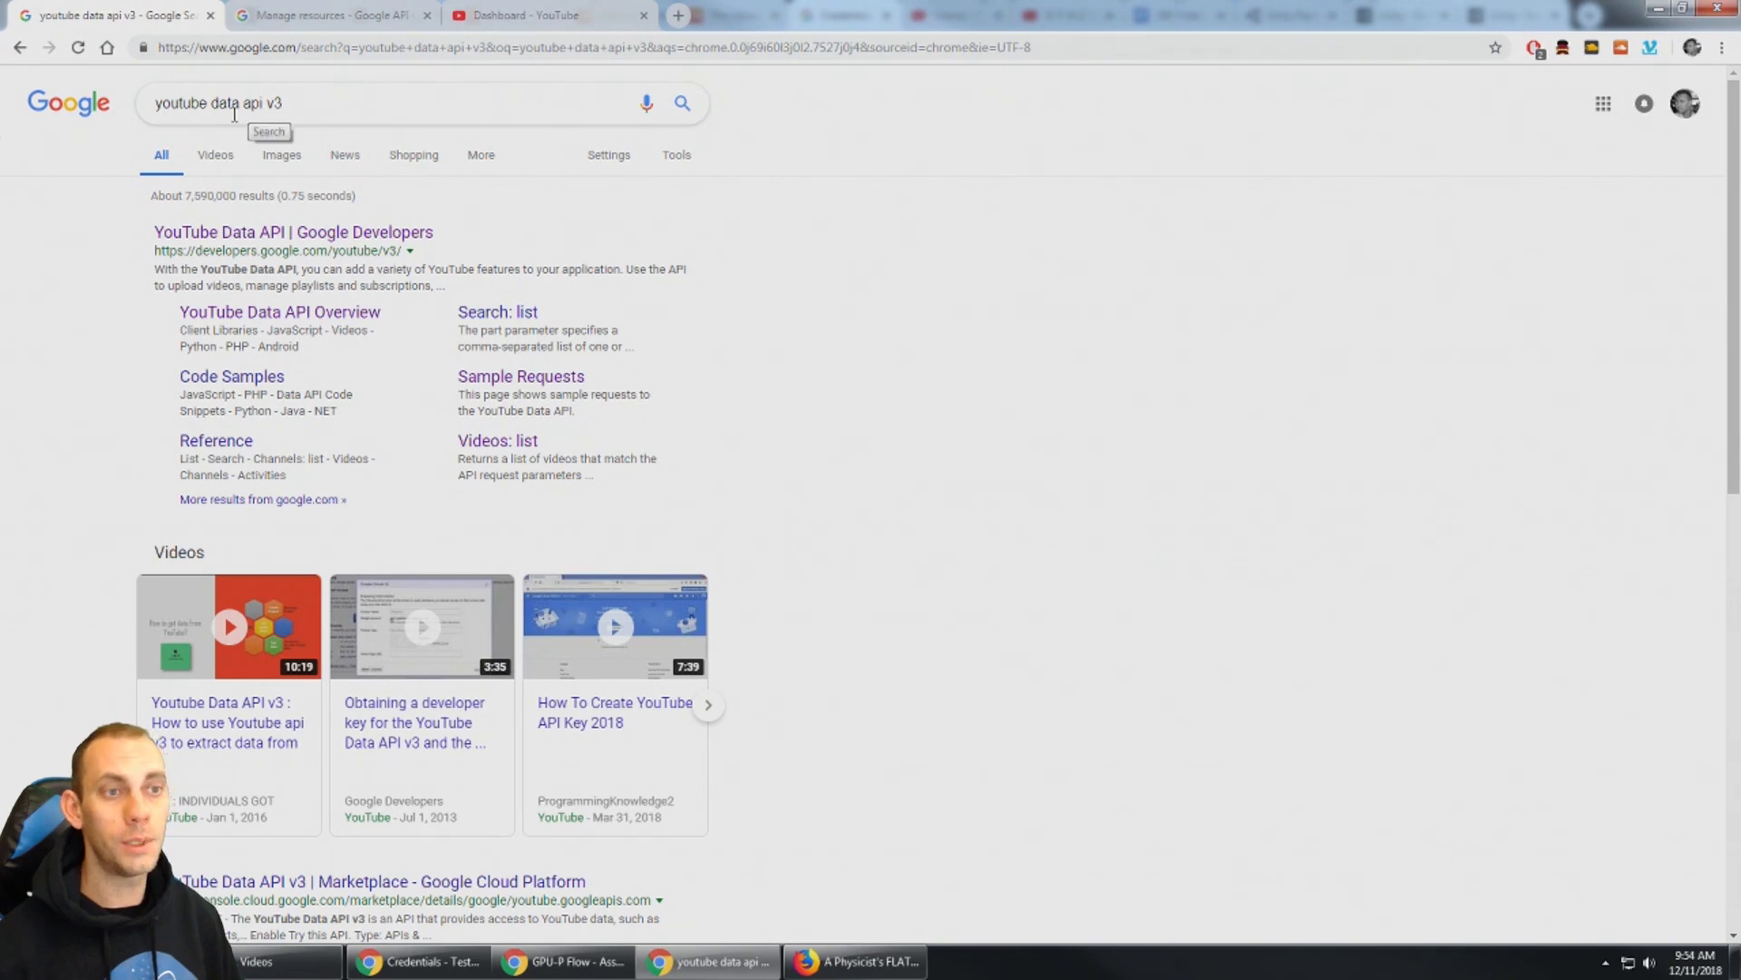
# Go from the YouTube Data API guides to the Google Developers Console dashboard in a new tab.
pyautogui.click(314, 234)
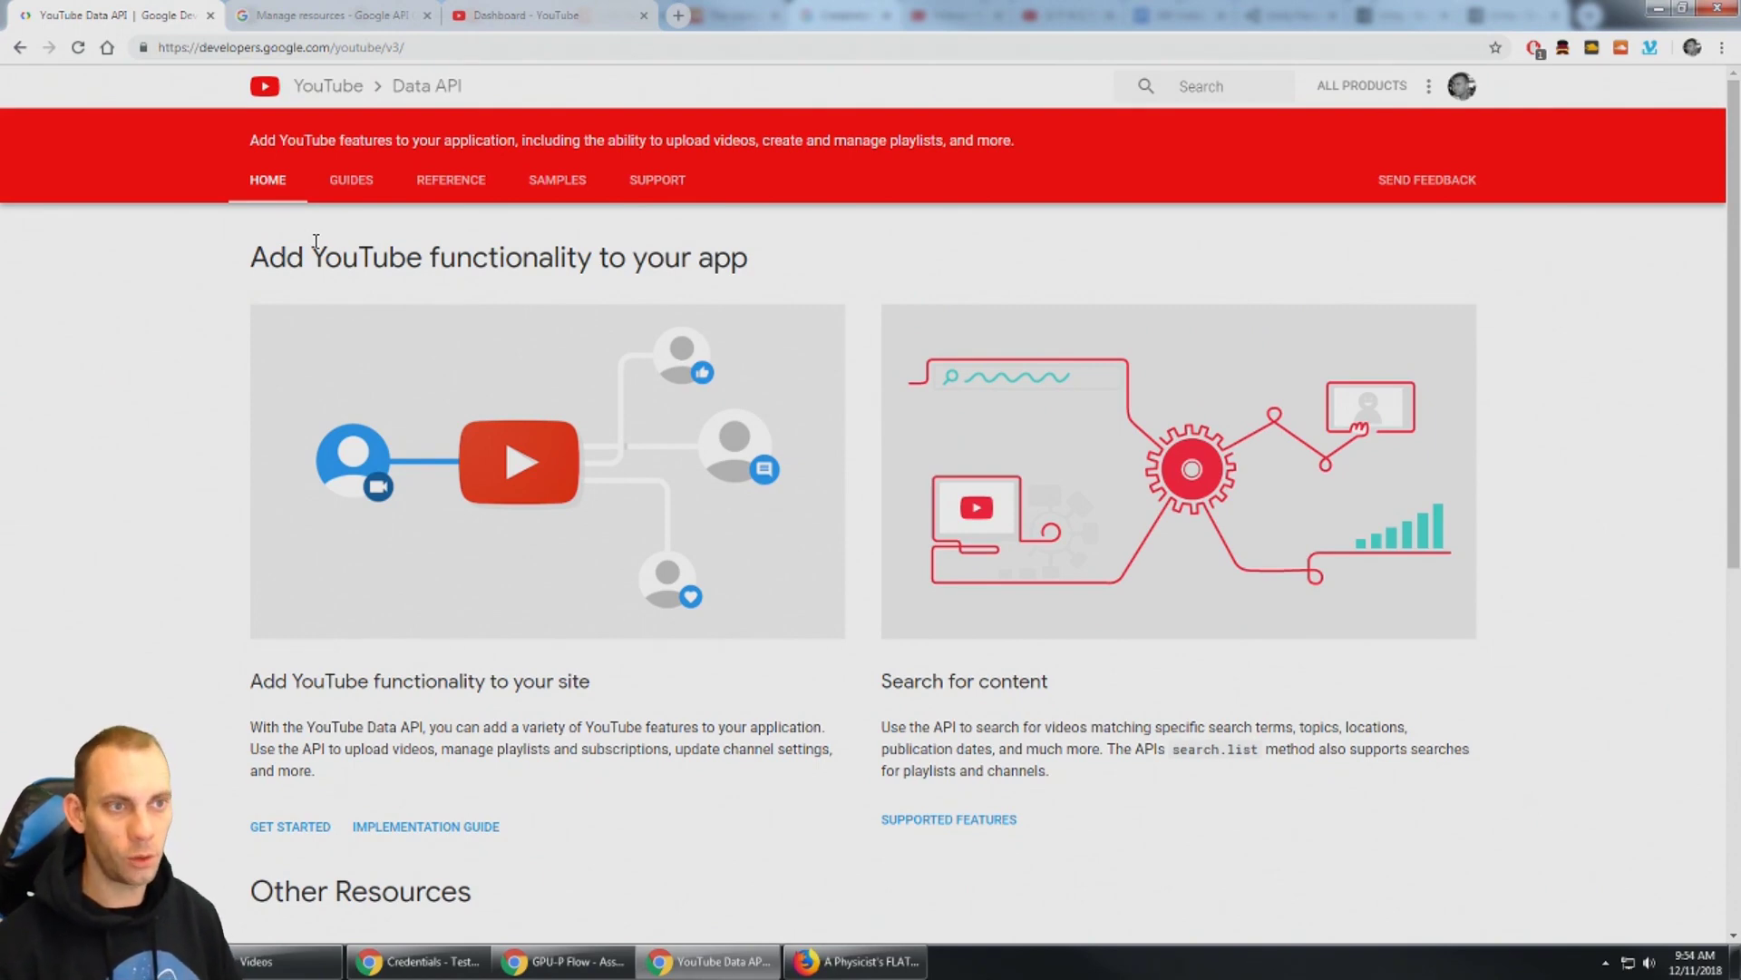
pyautogui.click(353, 180)
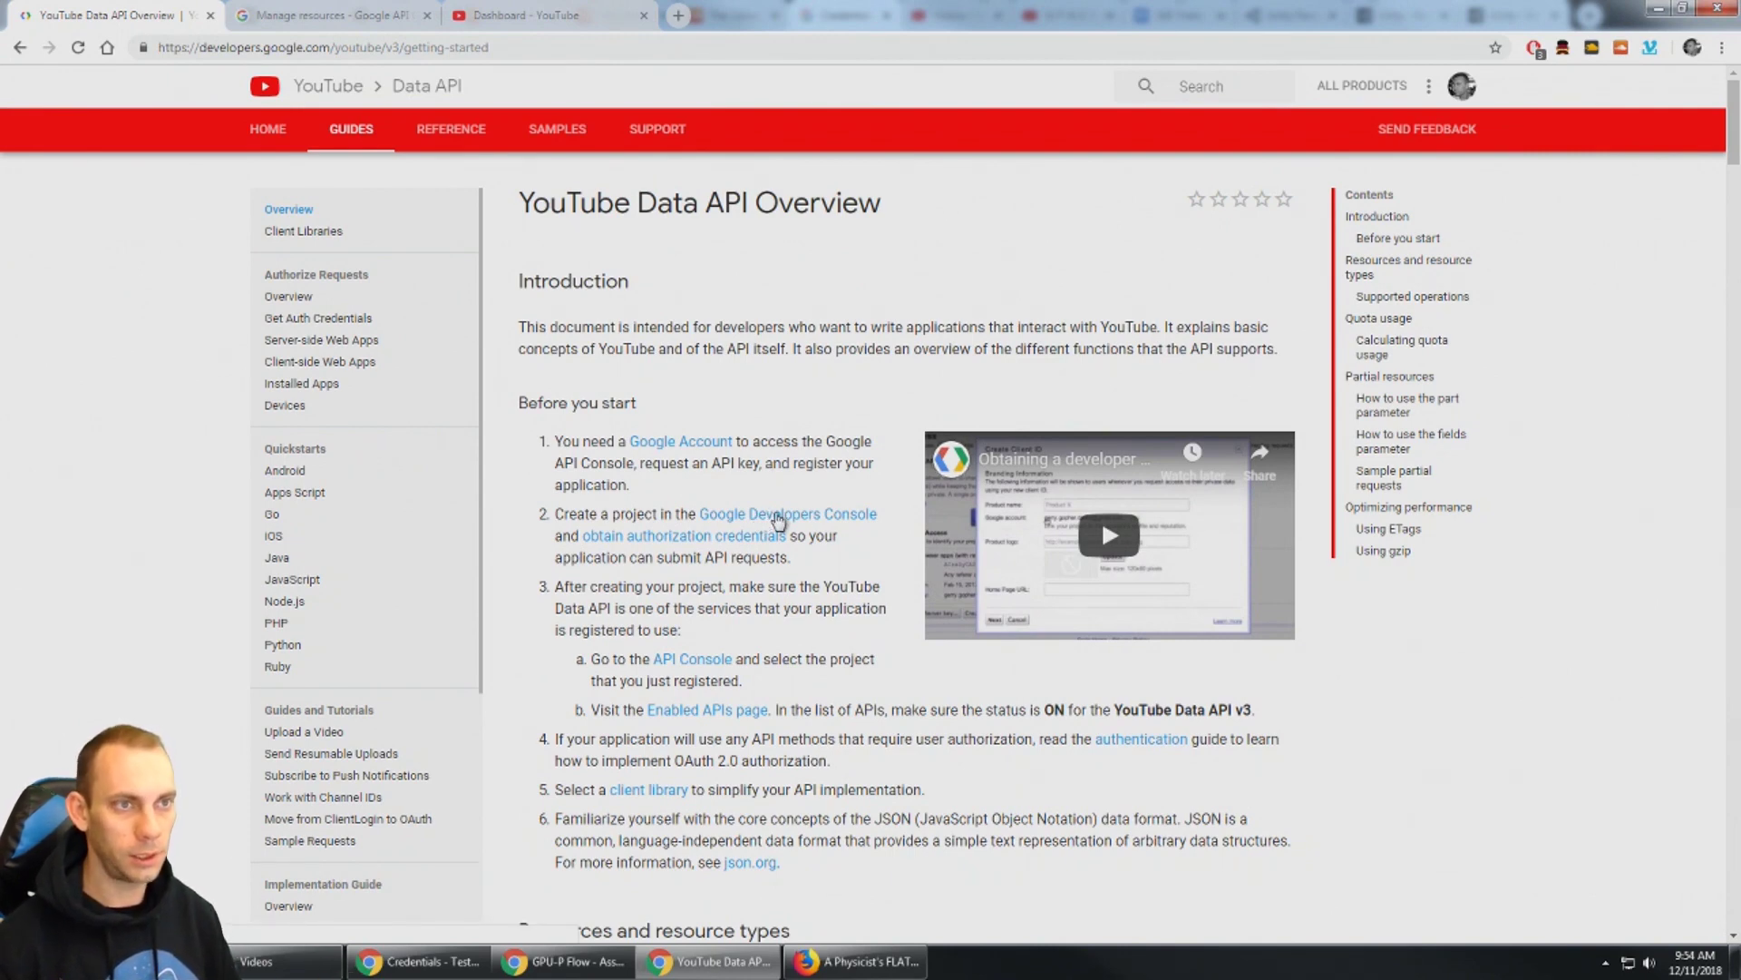
pyautogui.middleClick(778, 520)
pyautogui.click(336, 25)
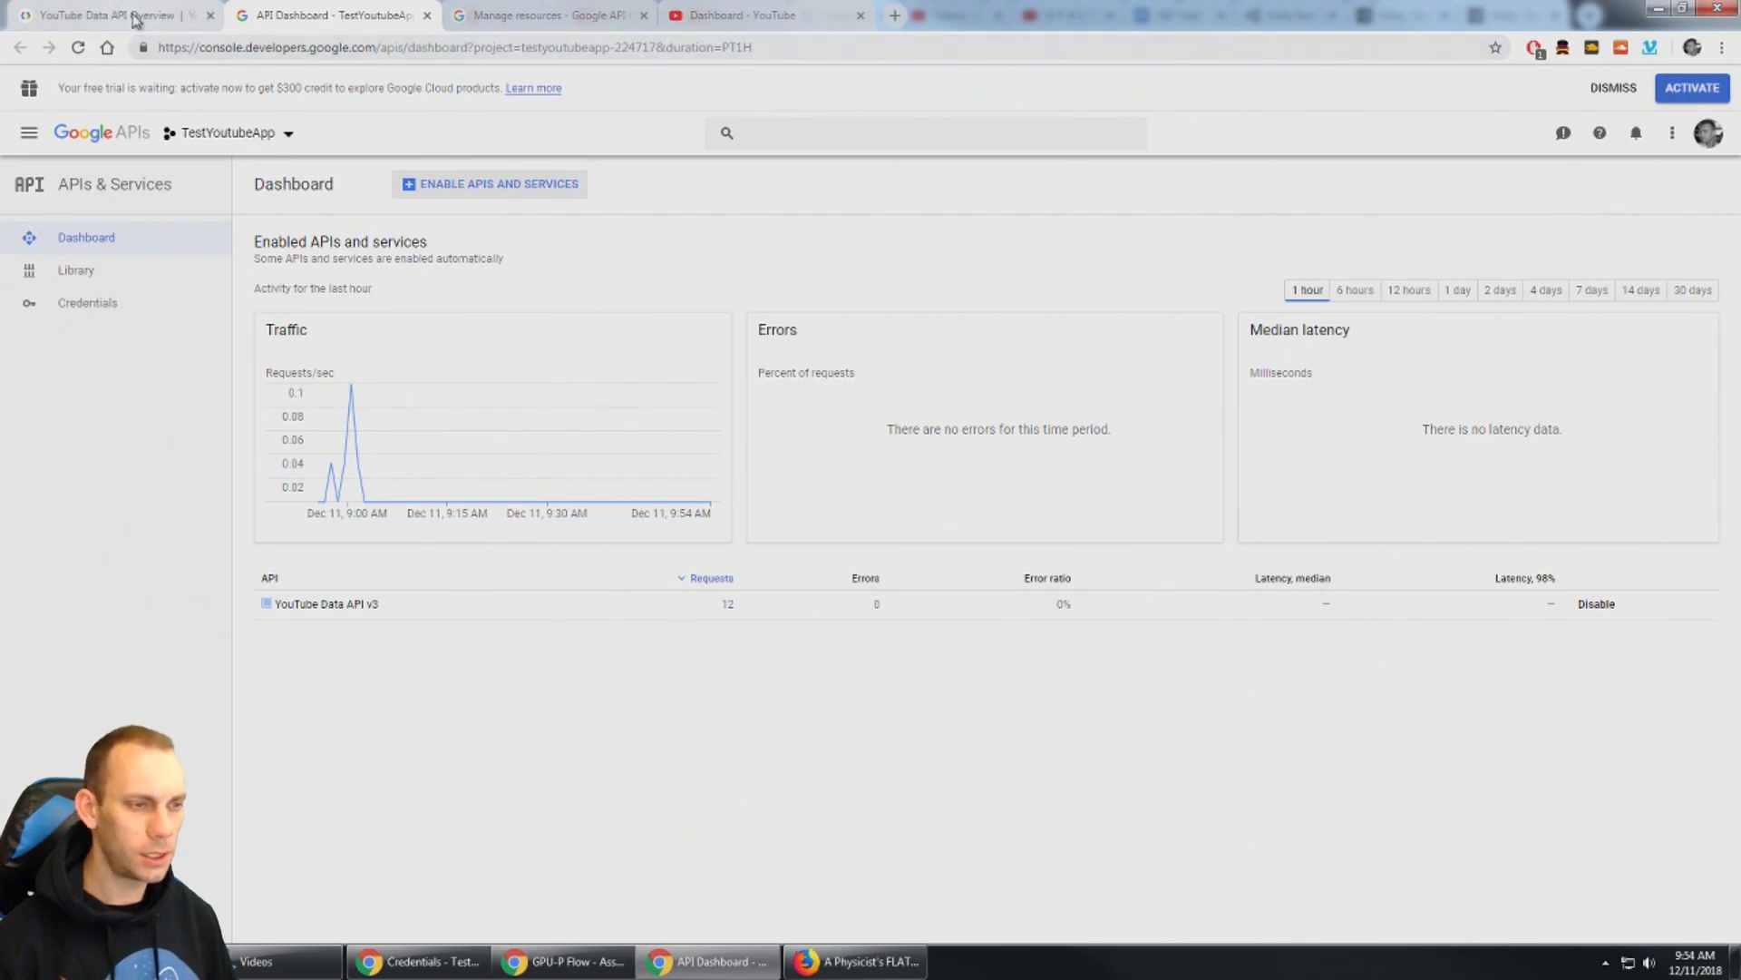
# From the project selector, create a NEW PROJECT named TutorialYoutubeUpload.
pyautogui.click(225, 15)
pyautogui.scroll(-1, 632, 434)
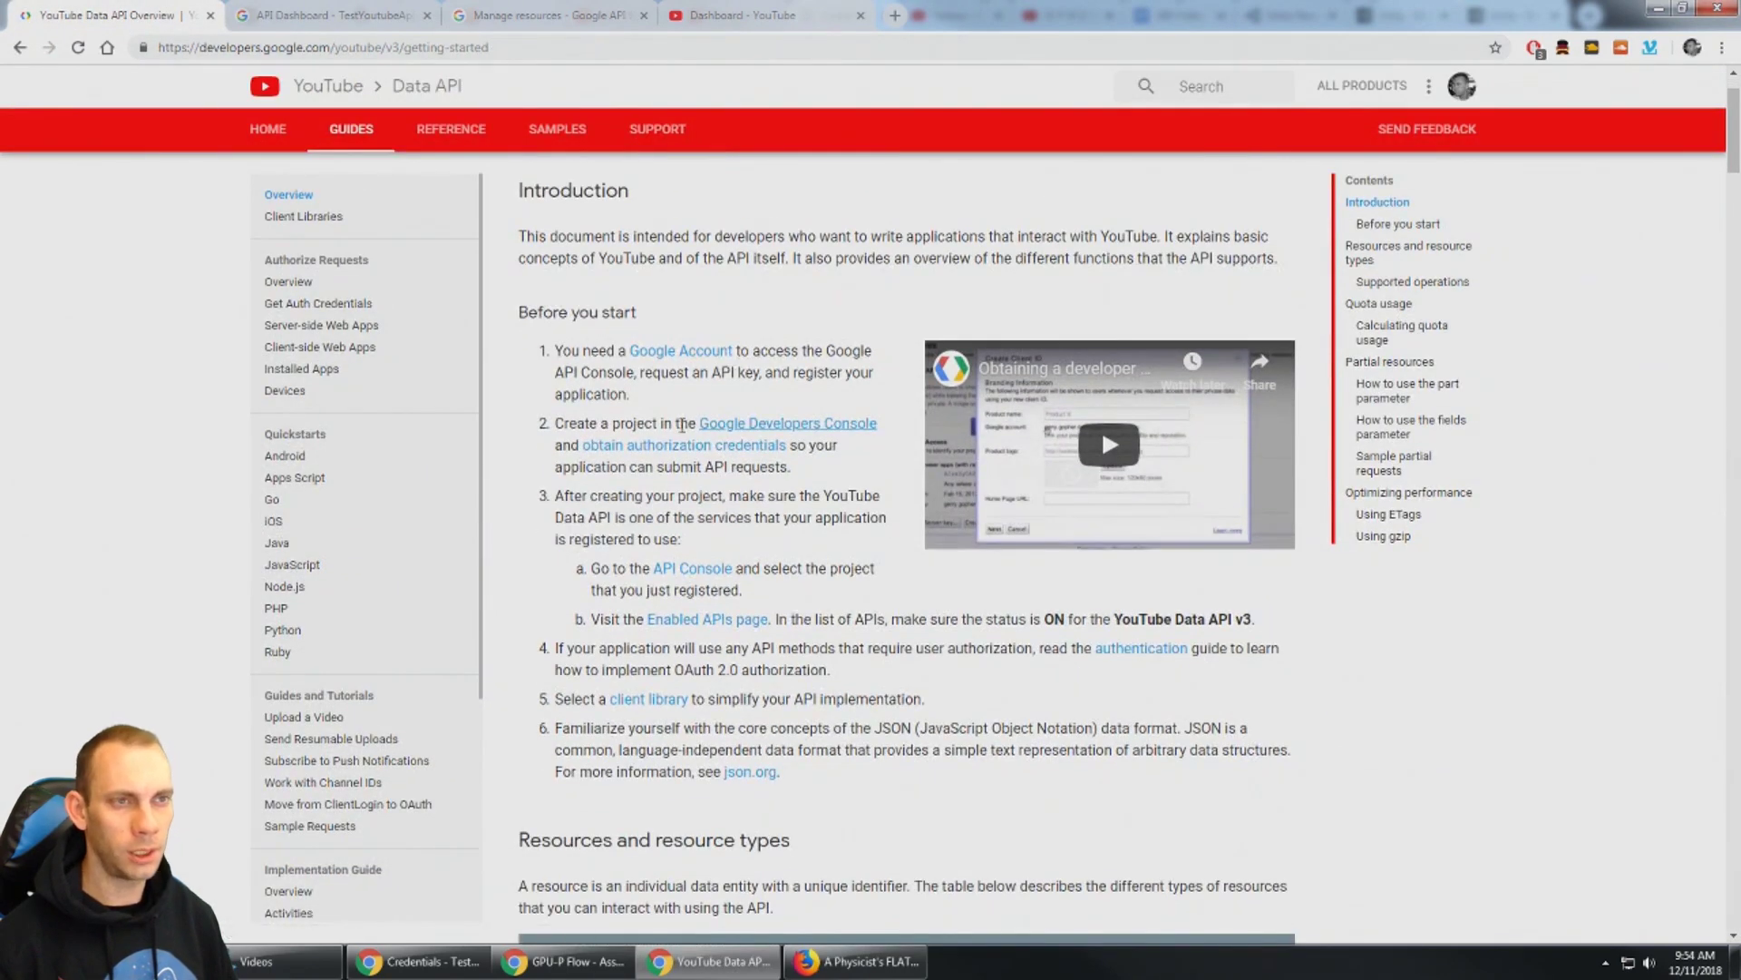
pyautogui.click(333, 15)
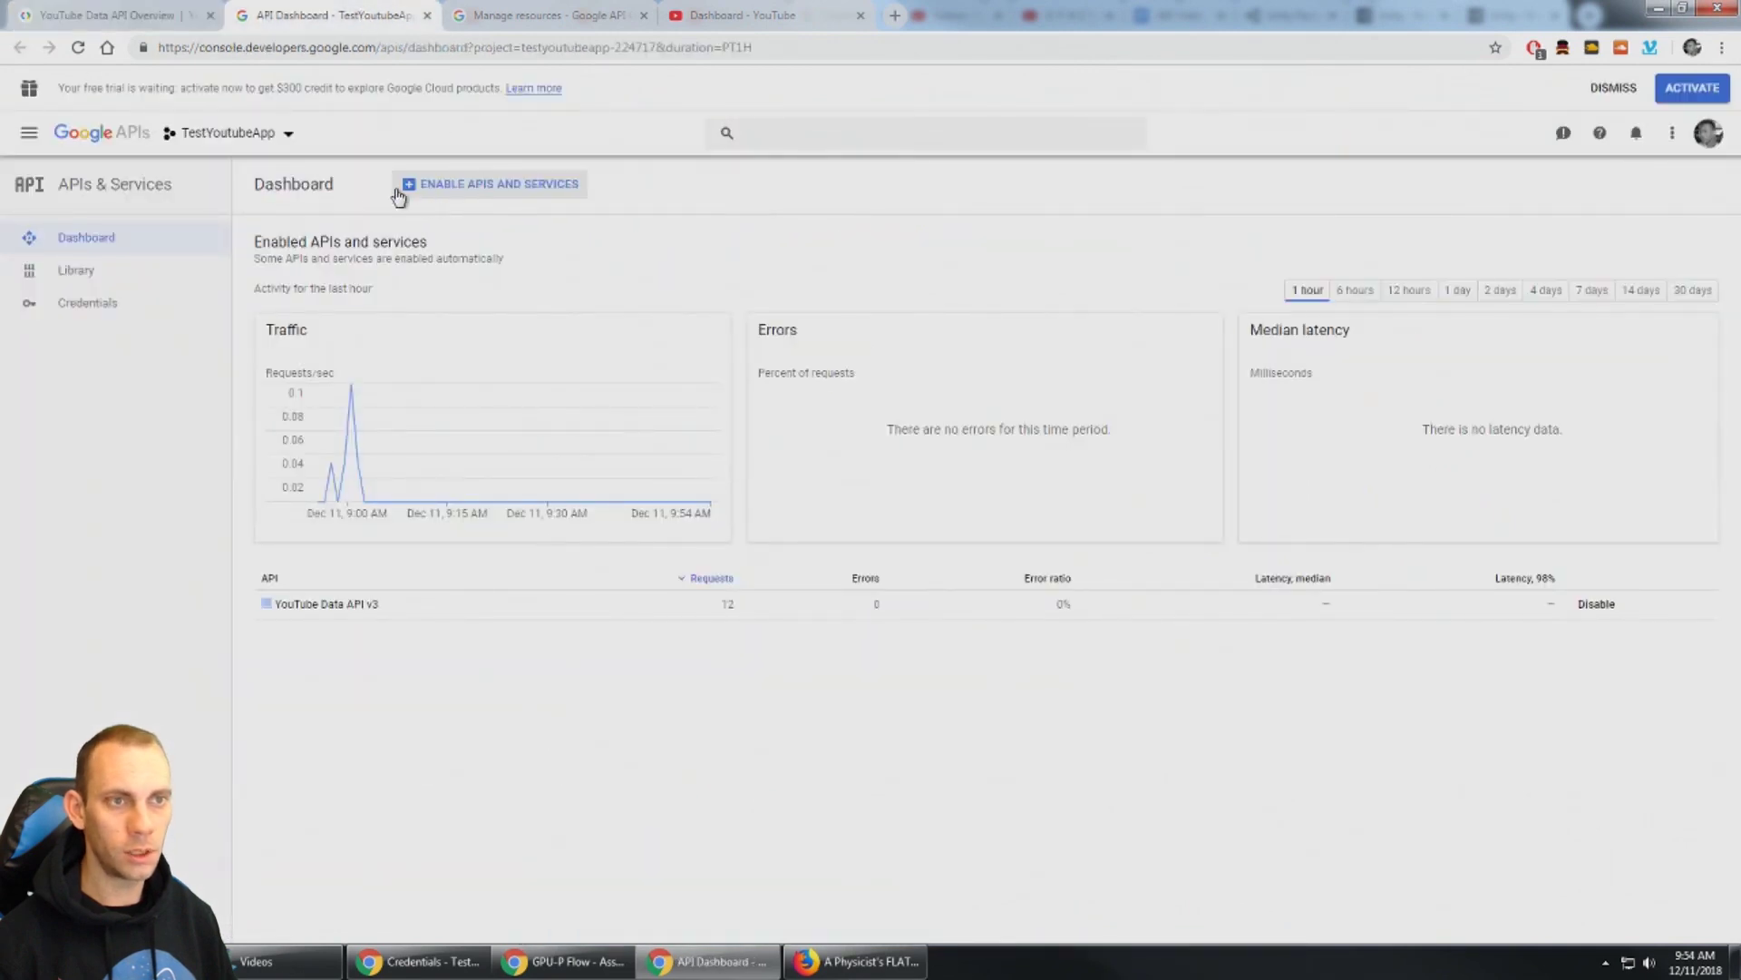
pyautogui.click(281, 134)
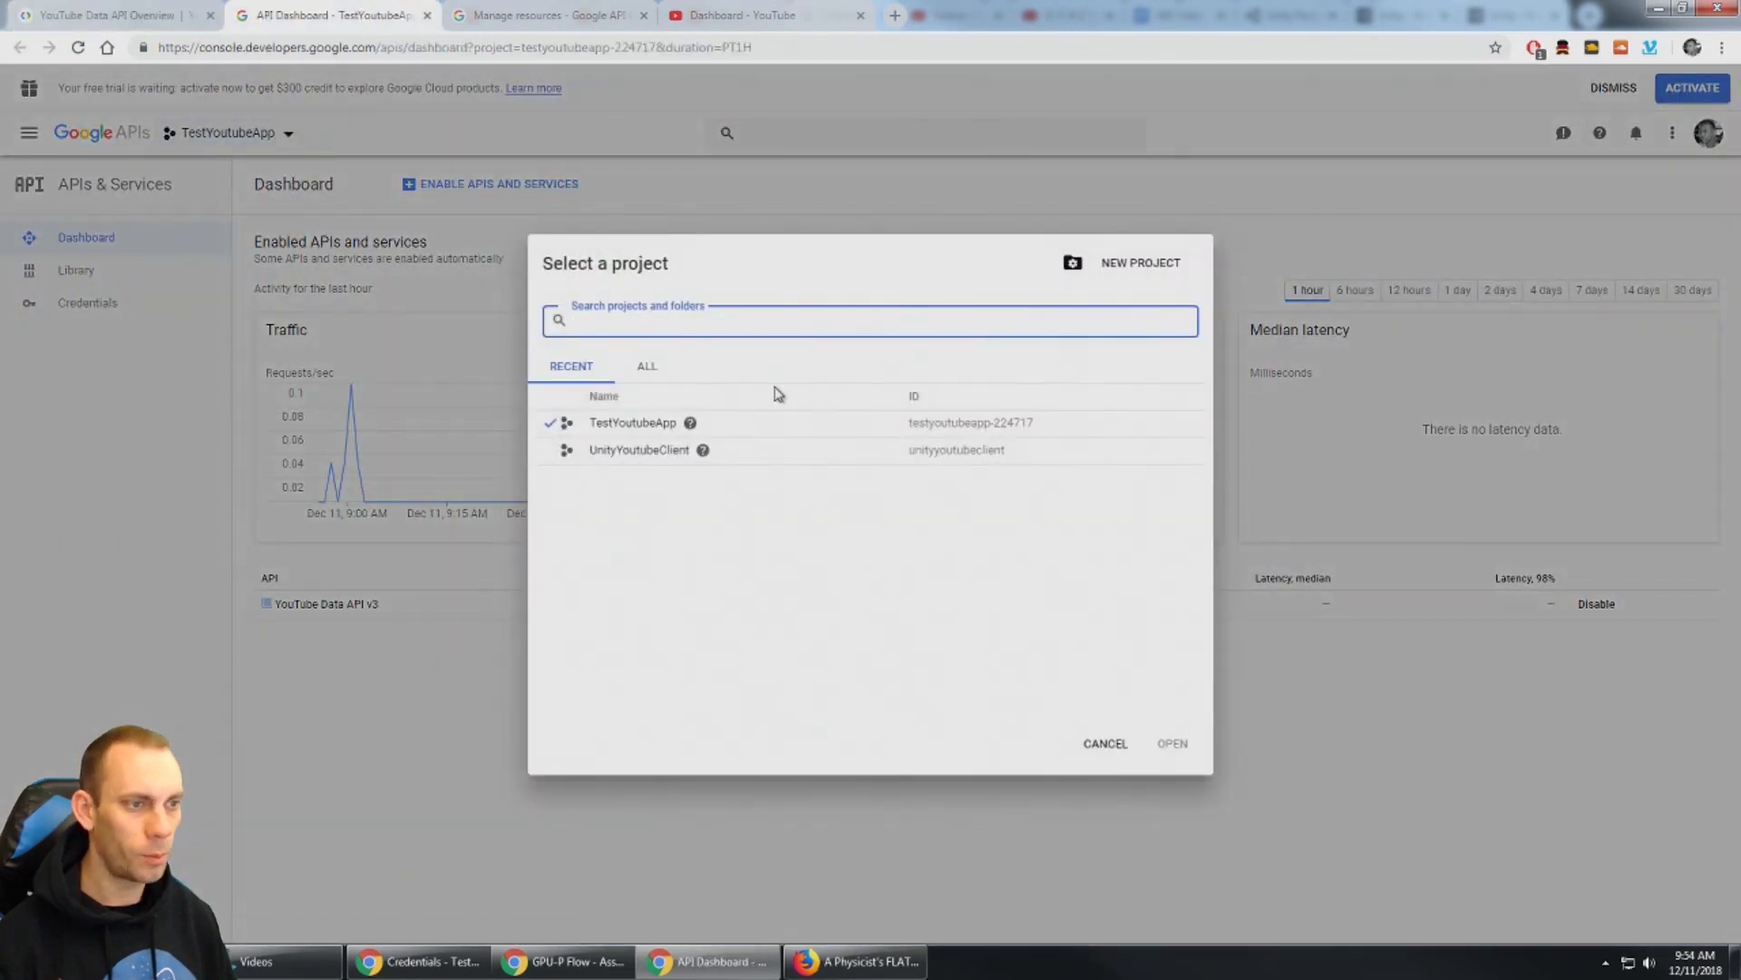
pyautogui.click(1141, 267)
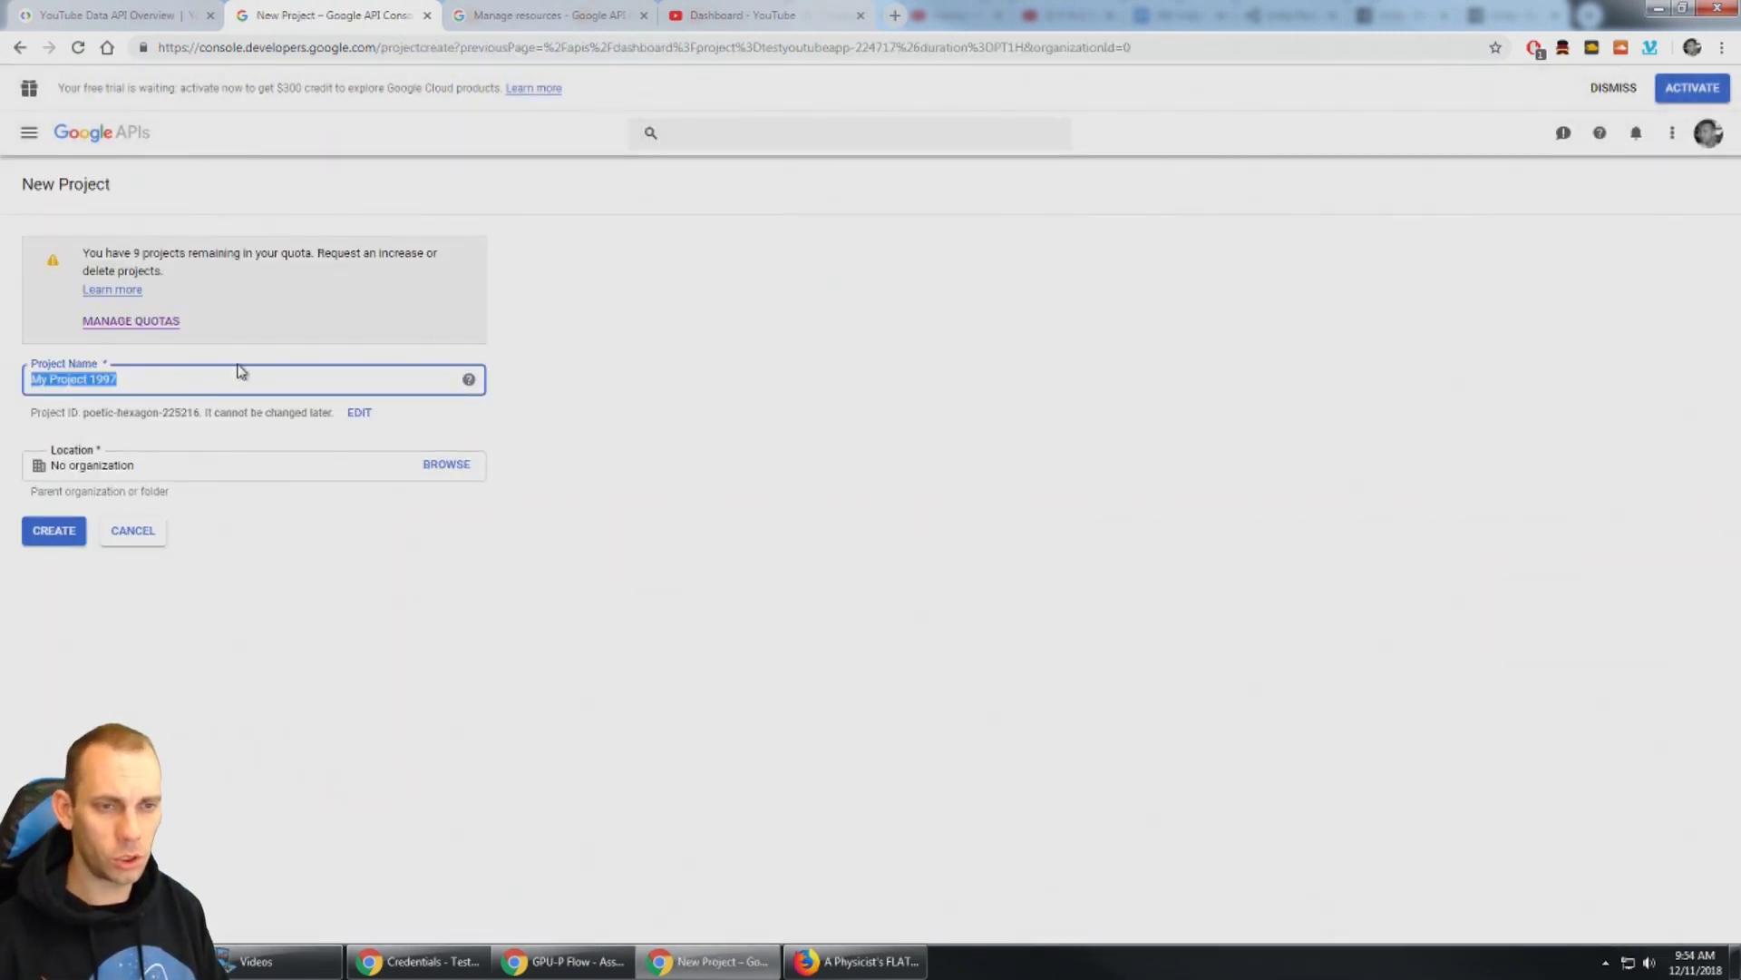
pyautogui.write('T')
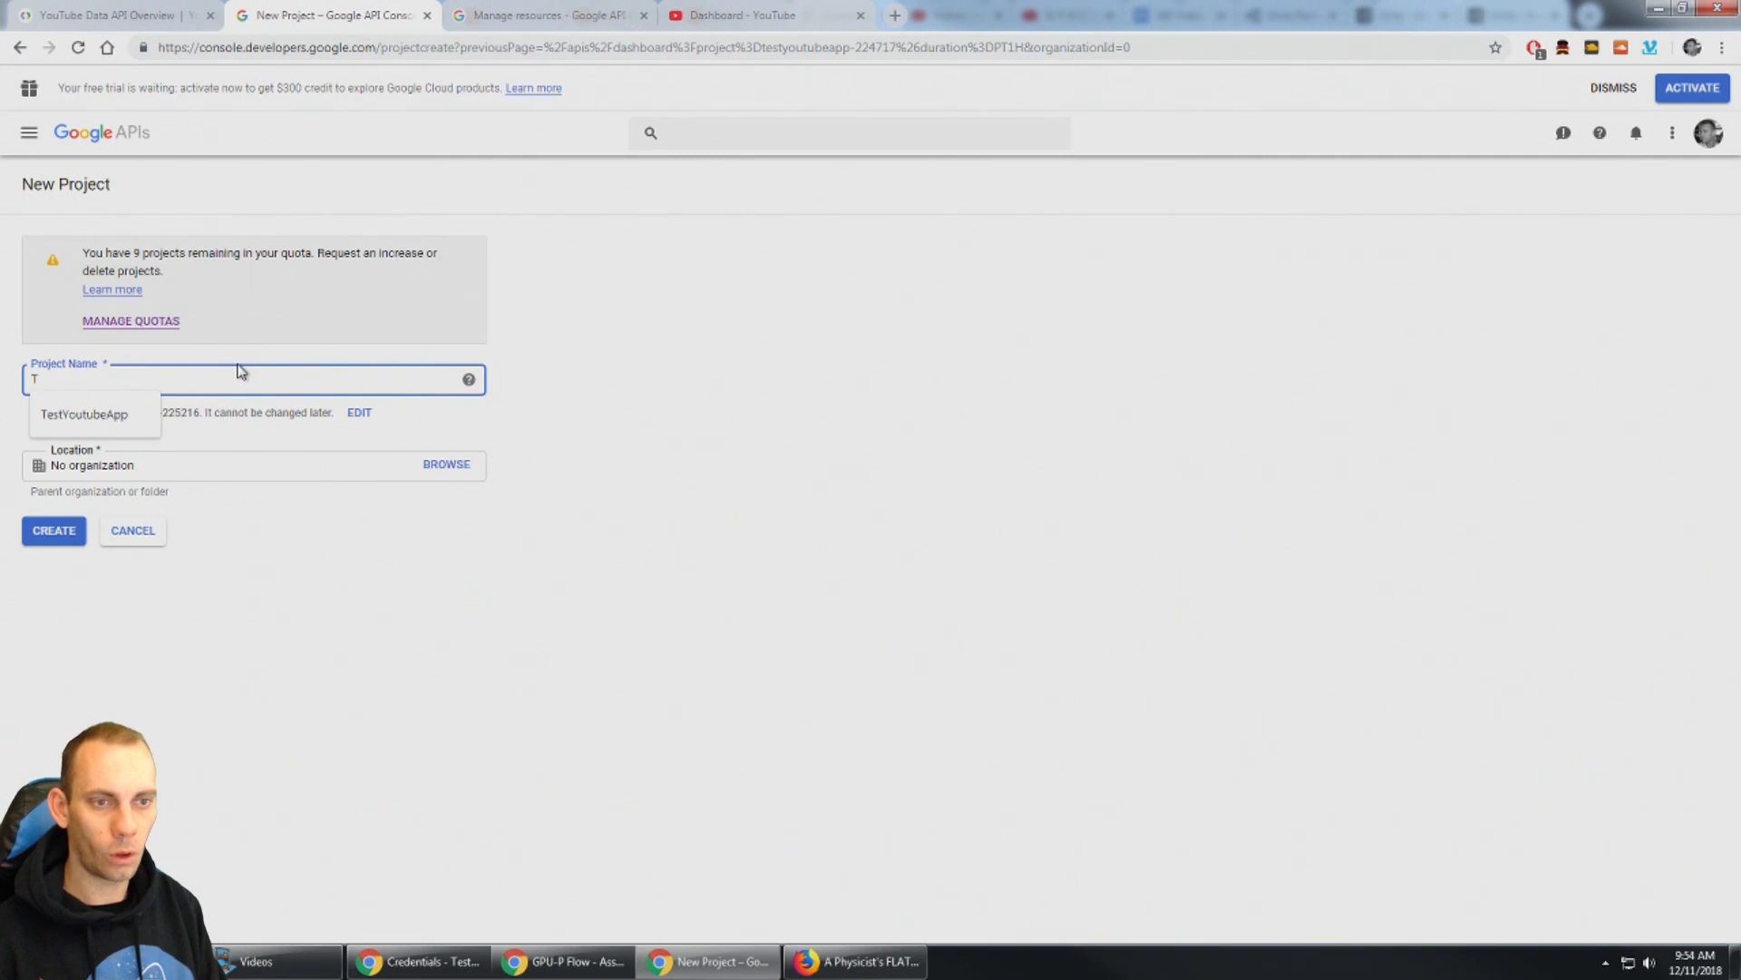
pyautogui.write('utorialYoutubeUpload')
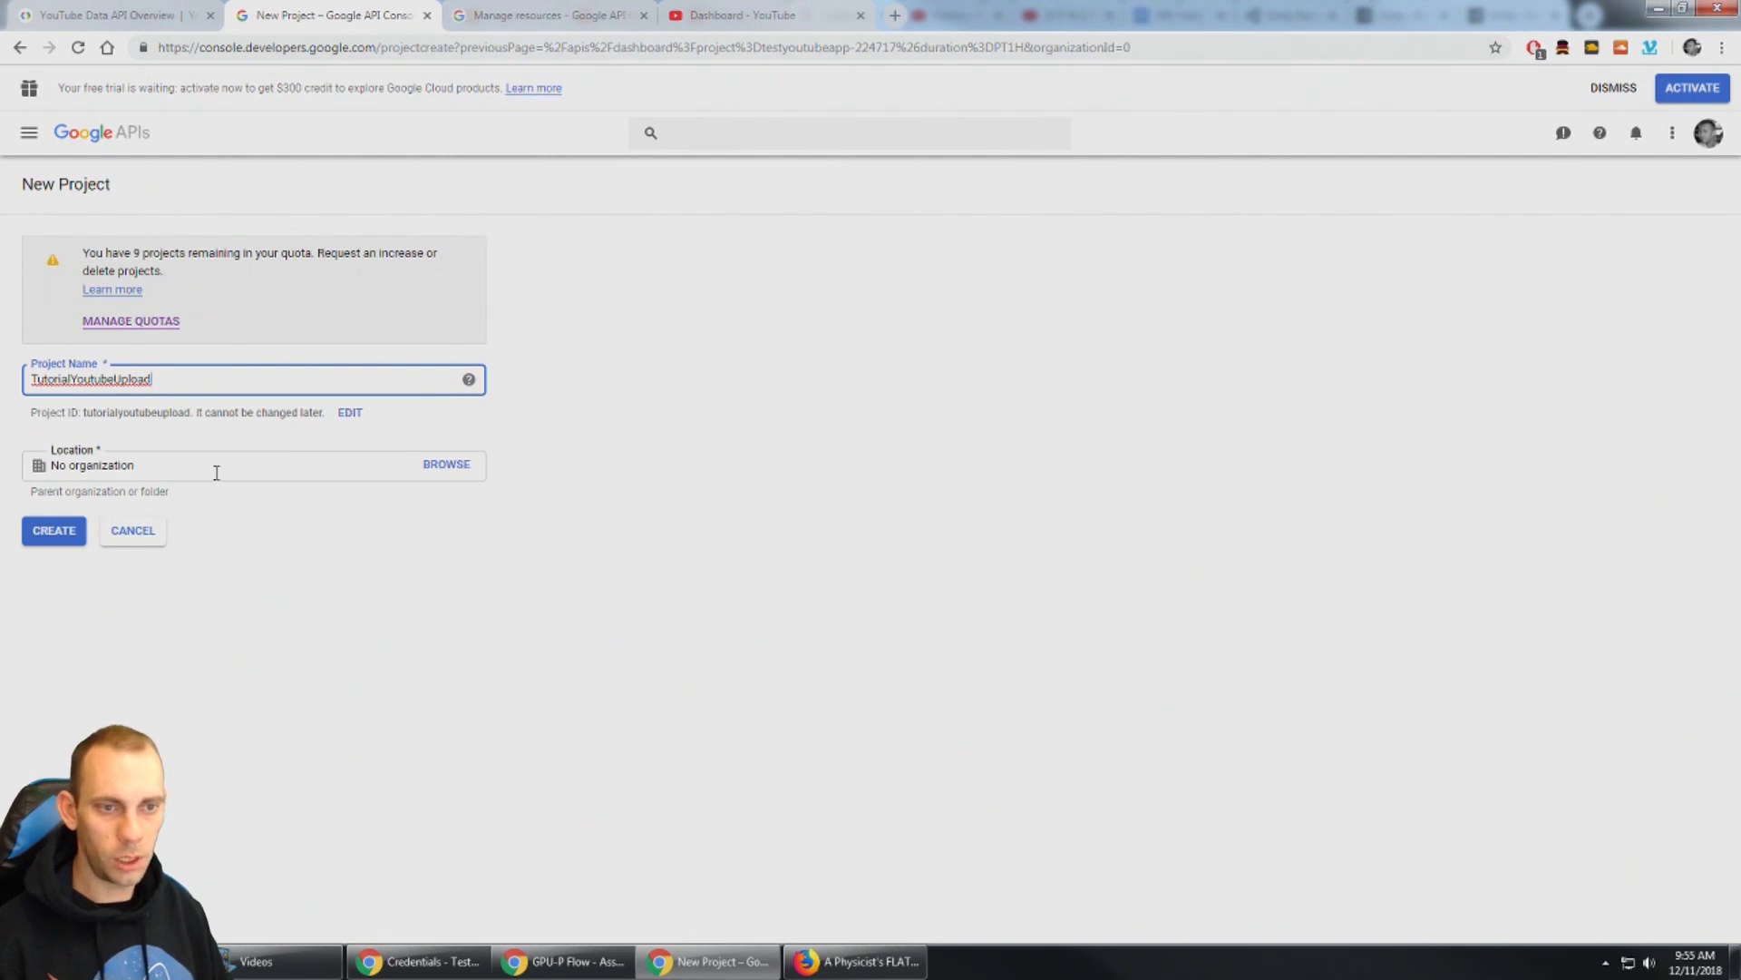
pyautogui.click(69, 539)
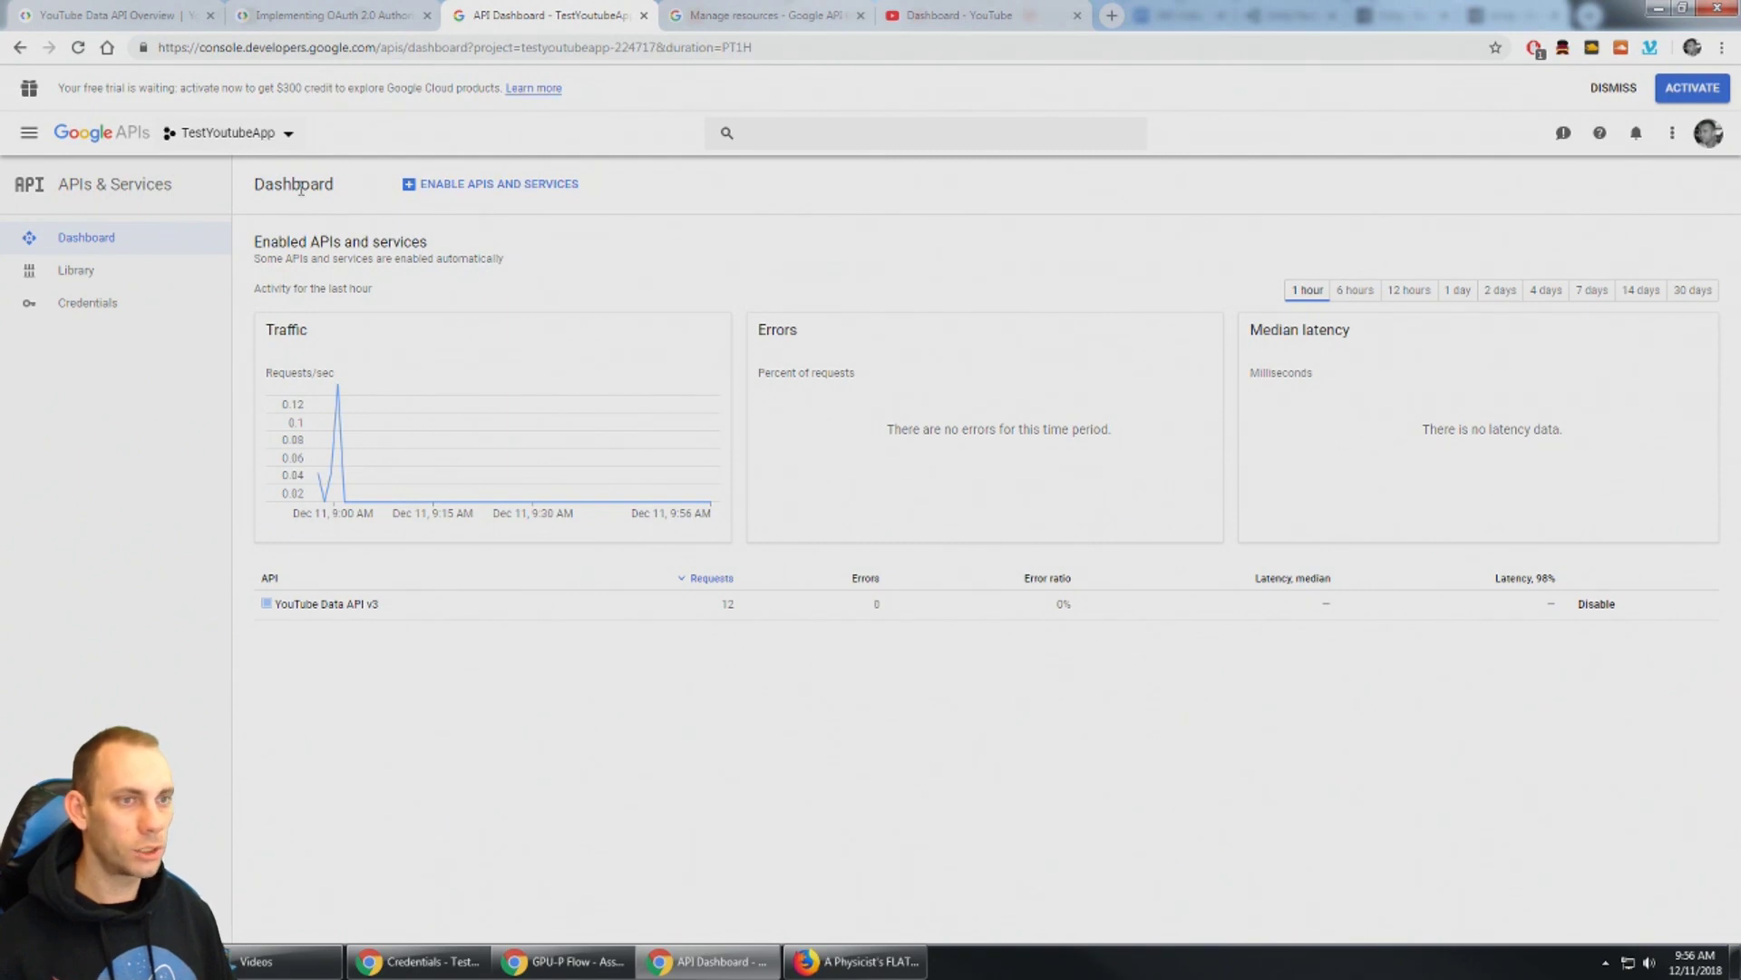
# Switch to the TutorialYoutubeUpload project and go to the API Library.
pyautogui.click(247, 138)
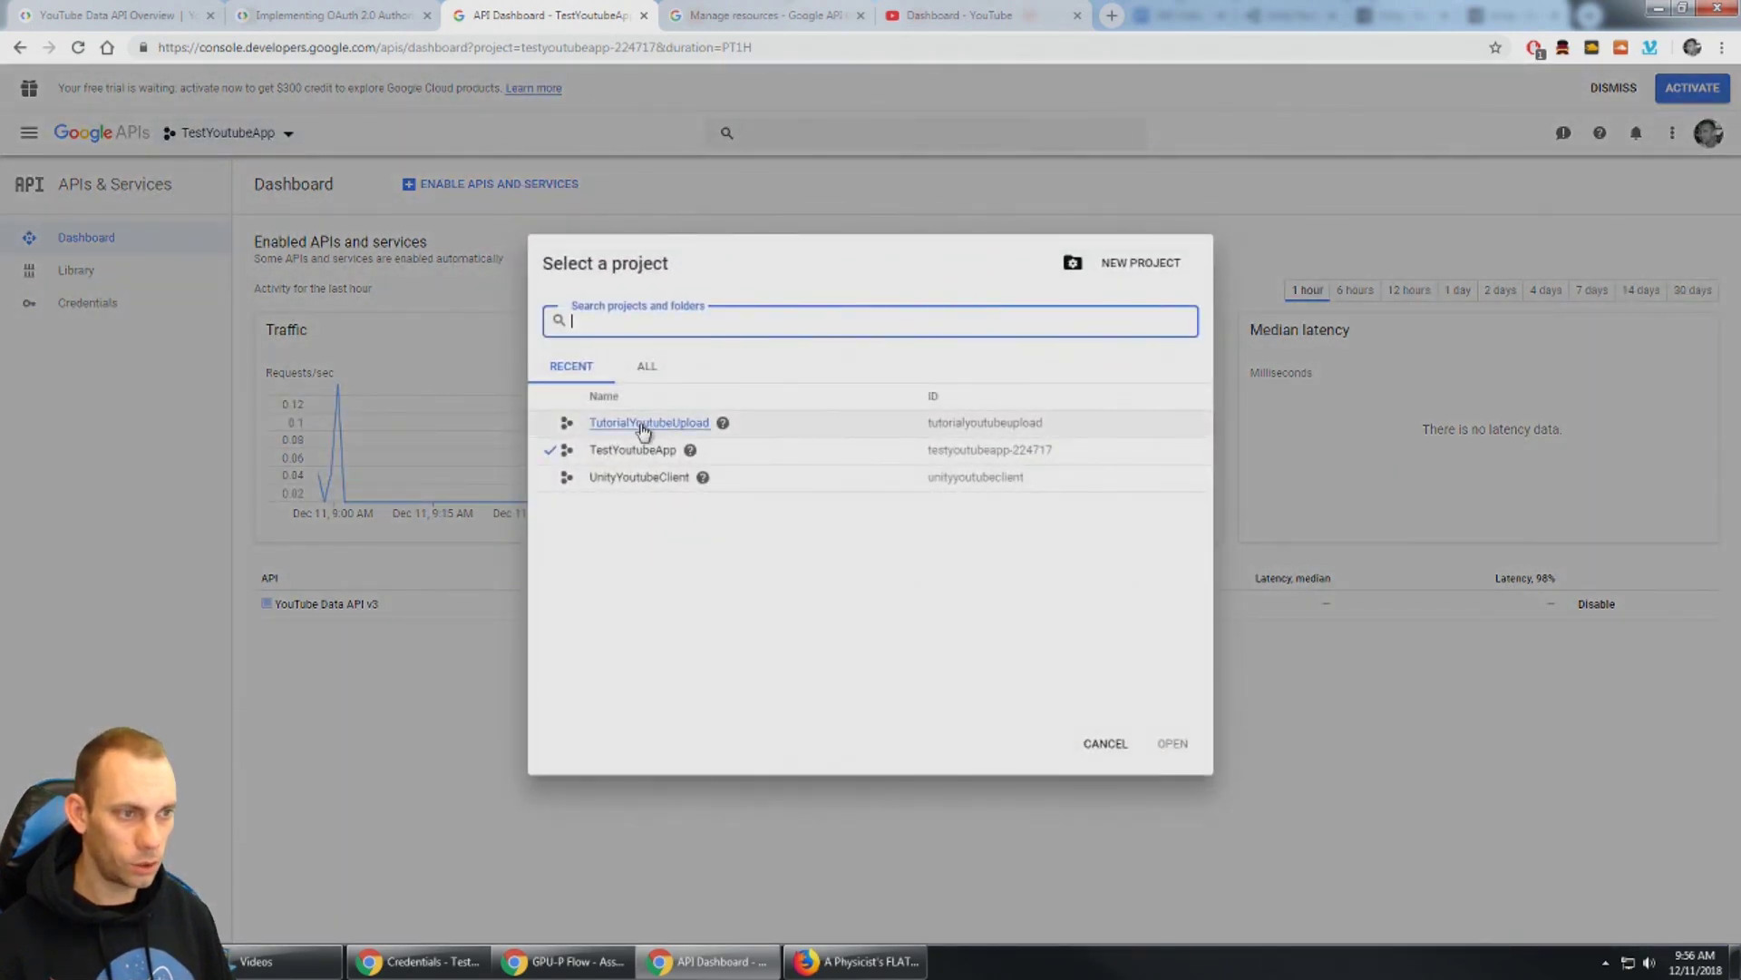
pyautogui.click(649, 423)
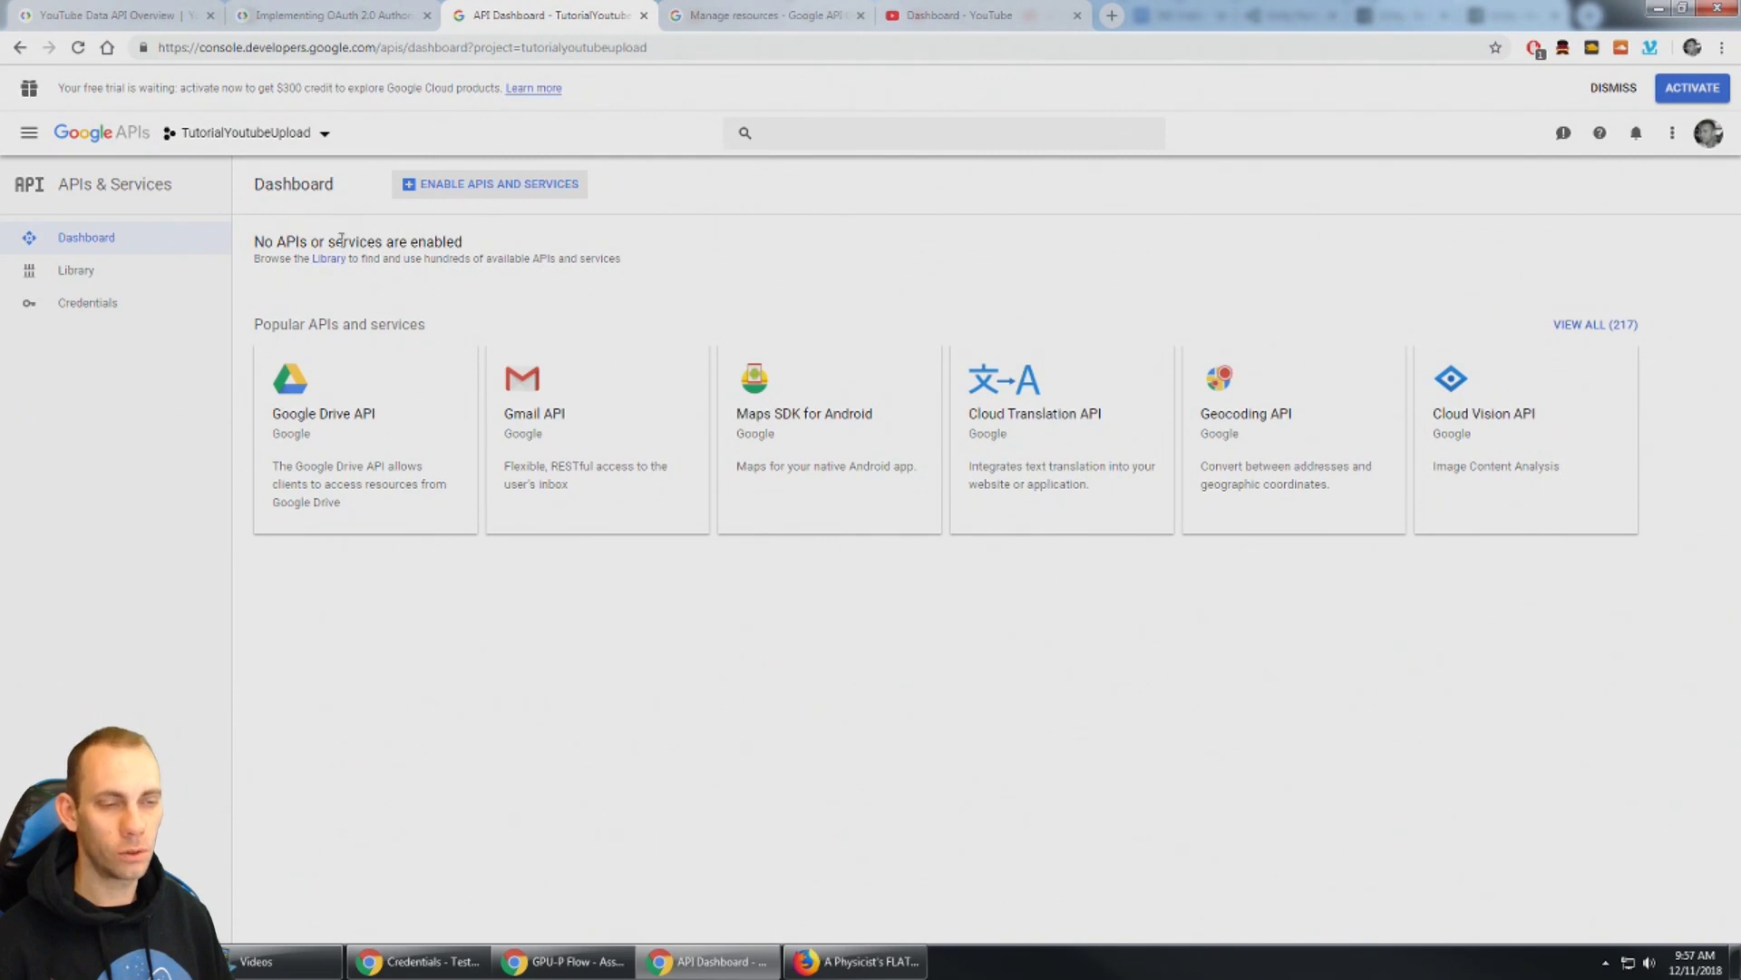
pyautogui.click(429, 188)
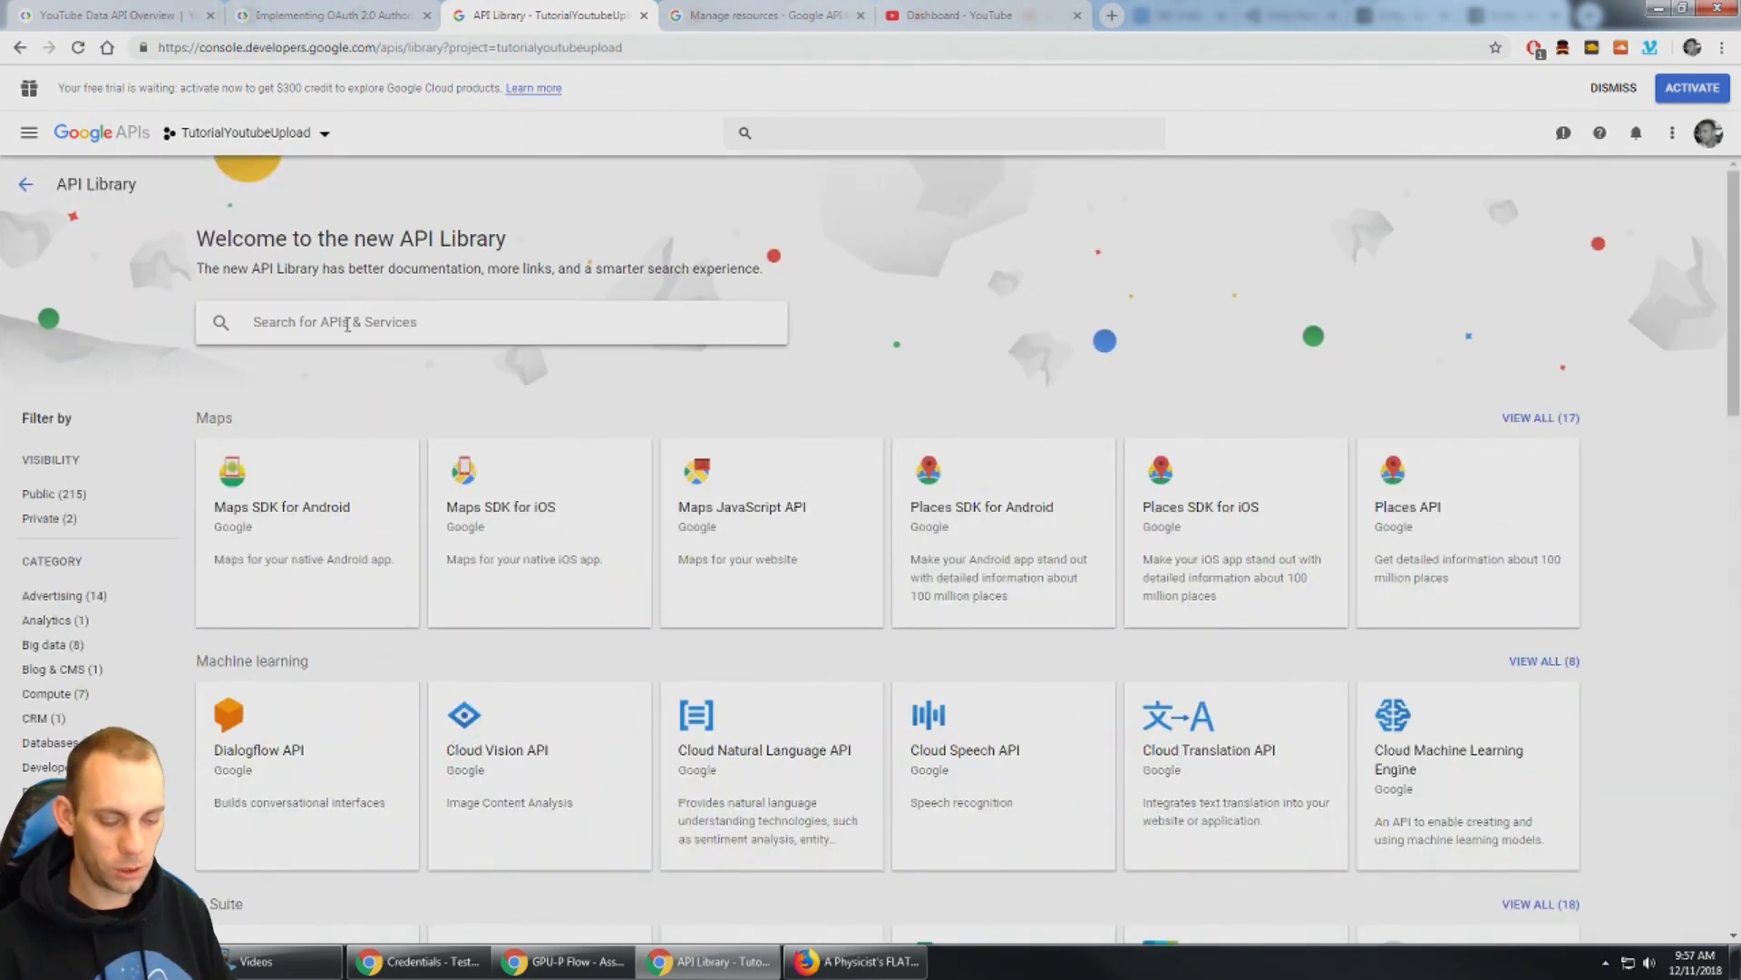
# Search the library for 'youtube' and enable YouTube Data API v3.
pyautogui.click(347, 323)
pyautogui.write('youube')
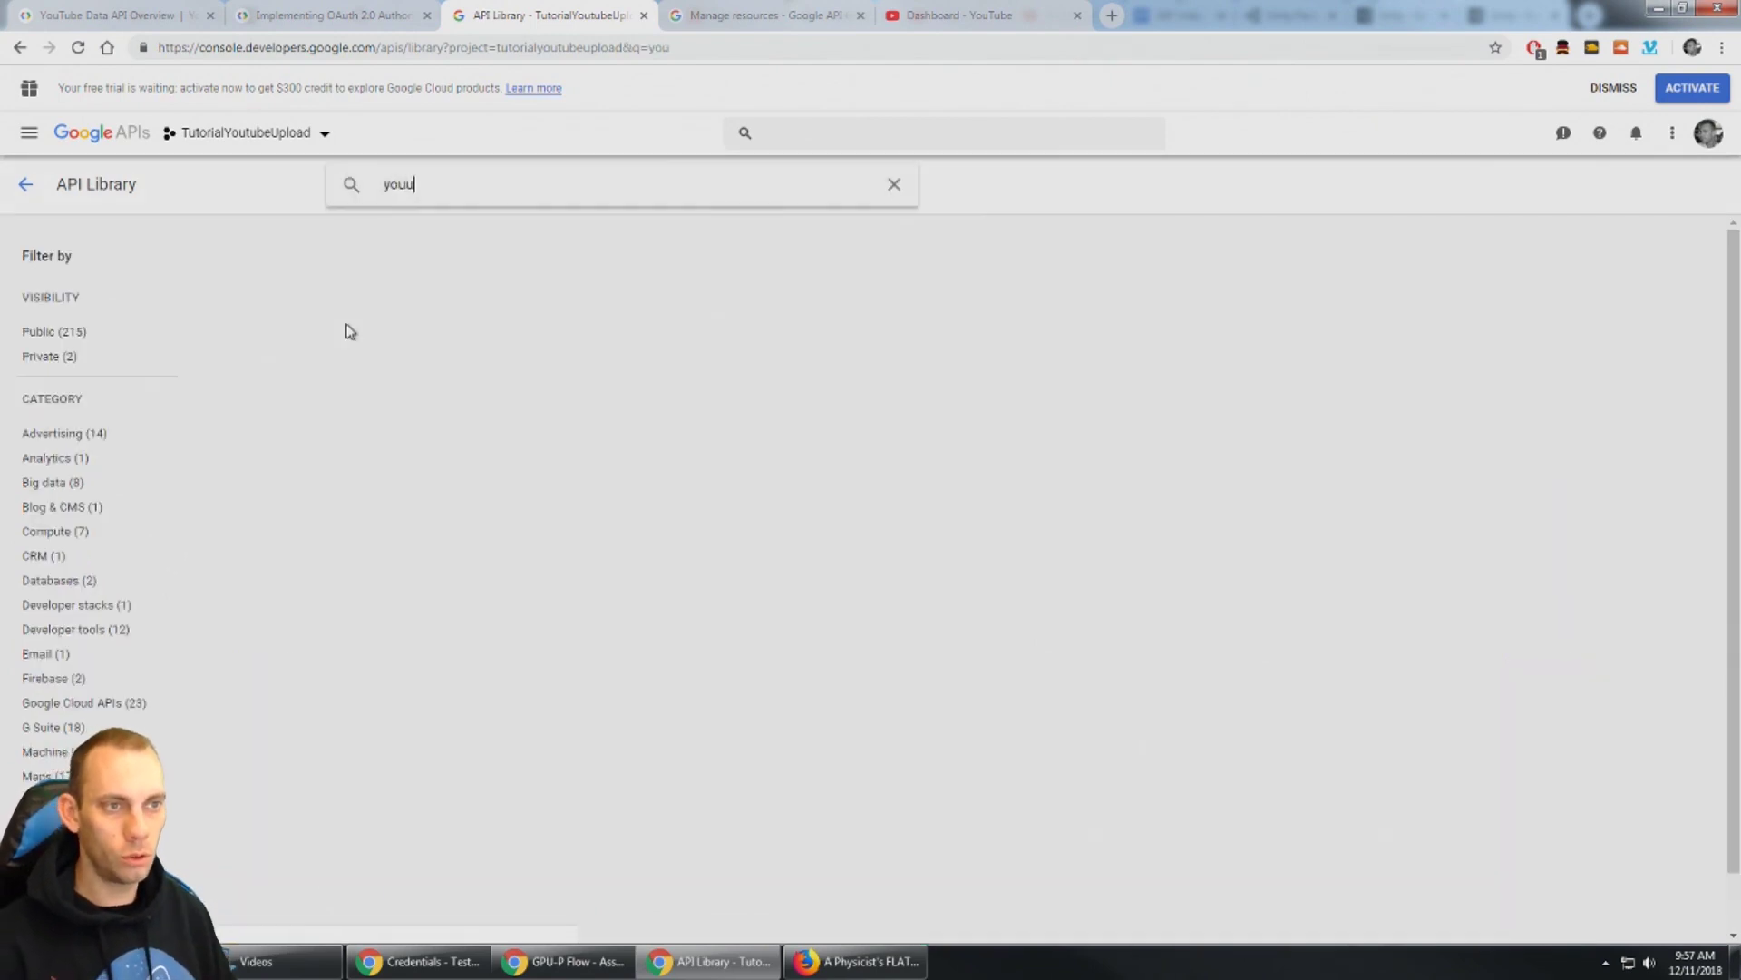
pyautogui.press('BackSpace')
pyautogui.press('BackSpace')
pyautogui.press('BackSpace')
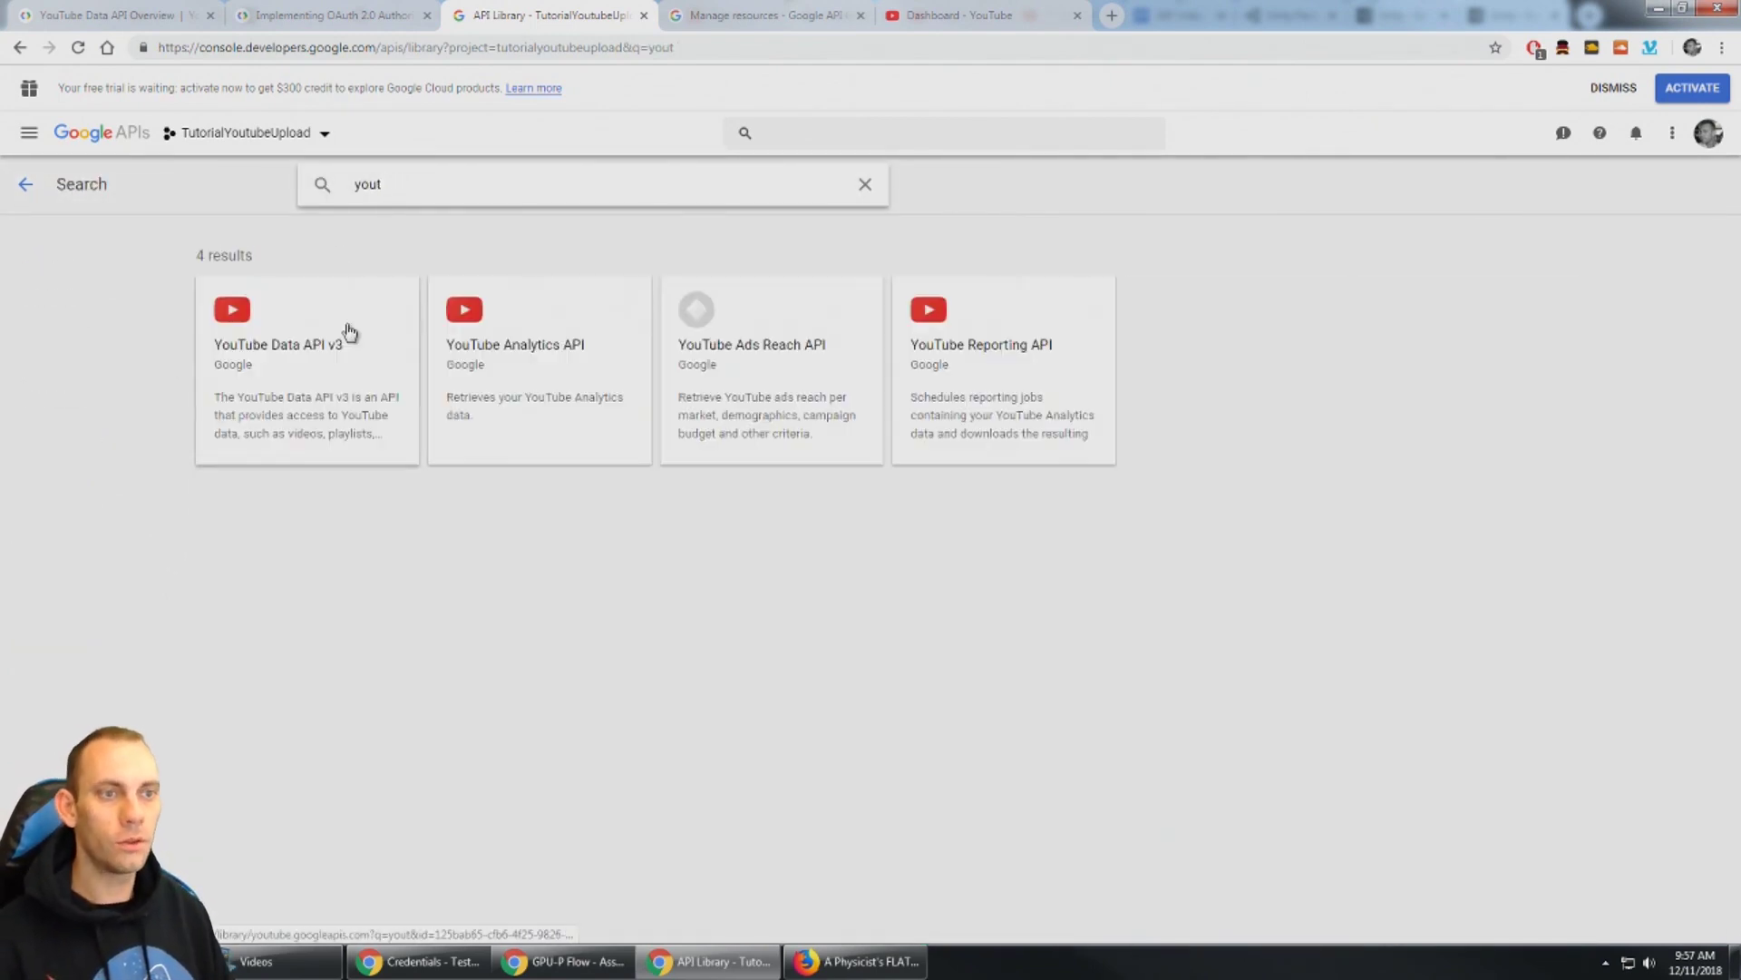
pyautogui.write('t')
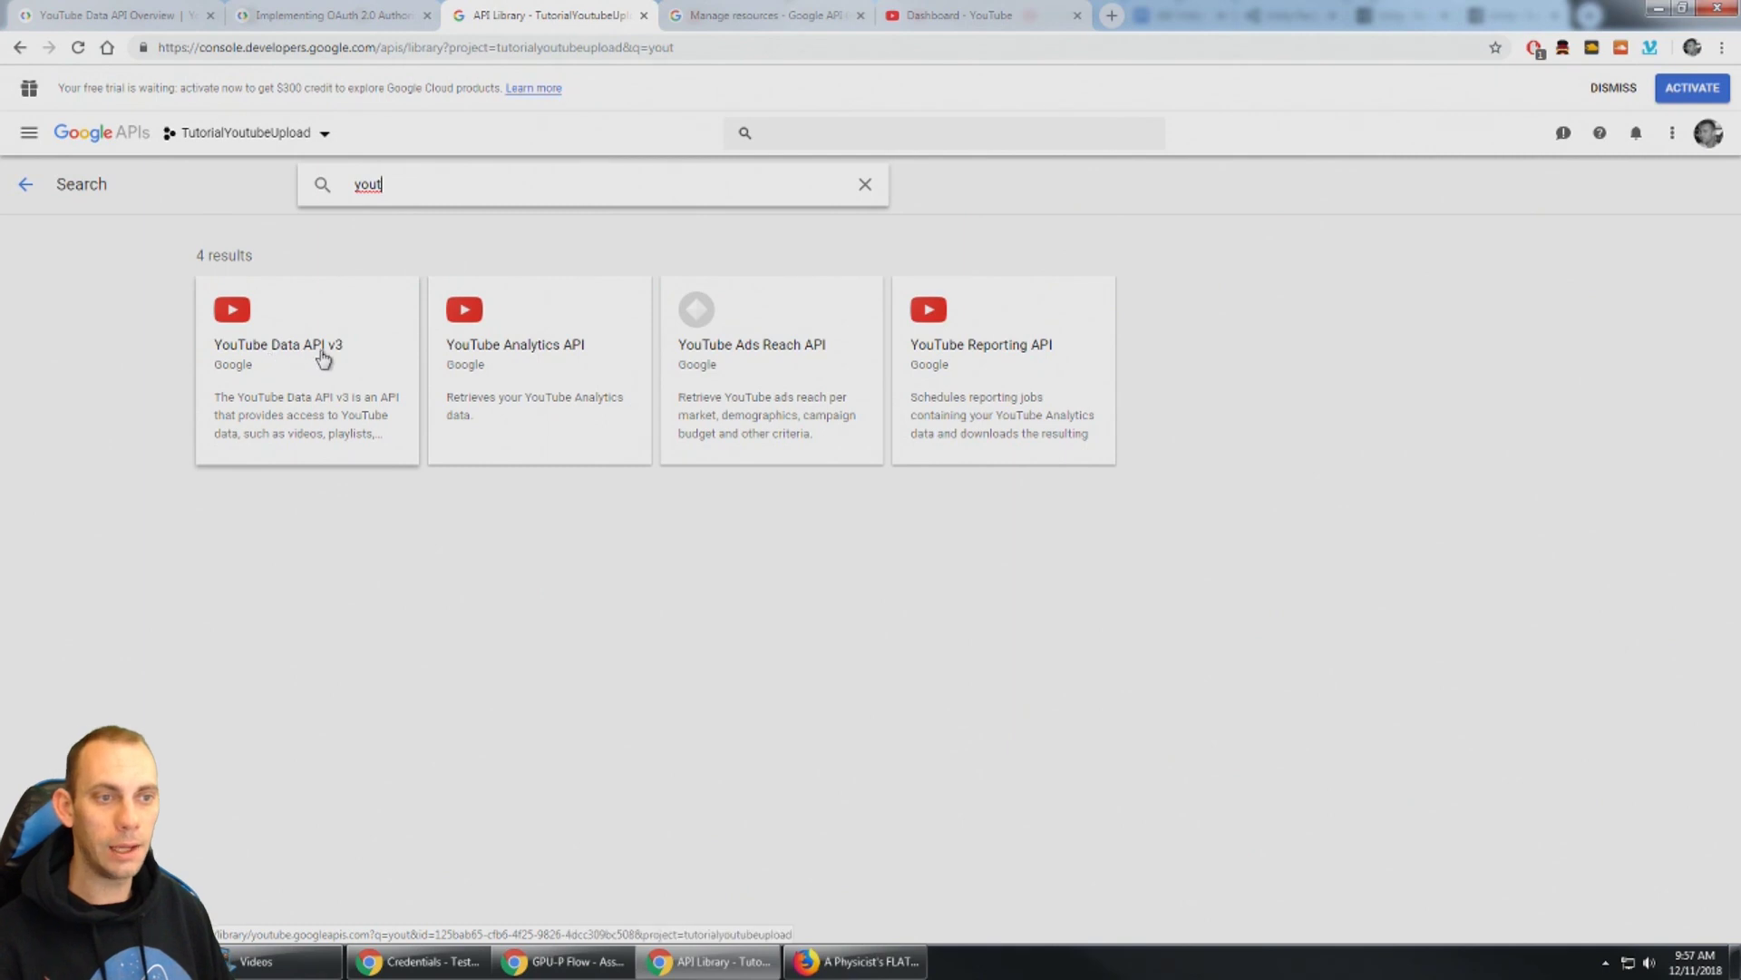
pyautogui.click(281, 359)
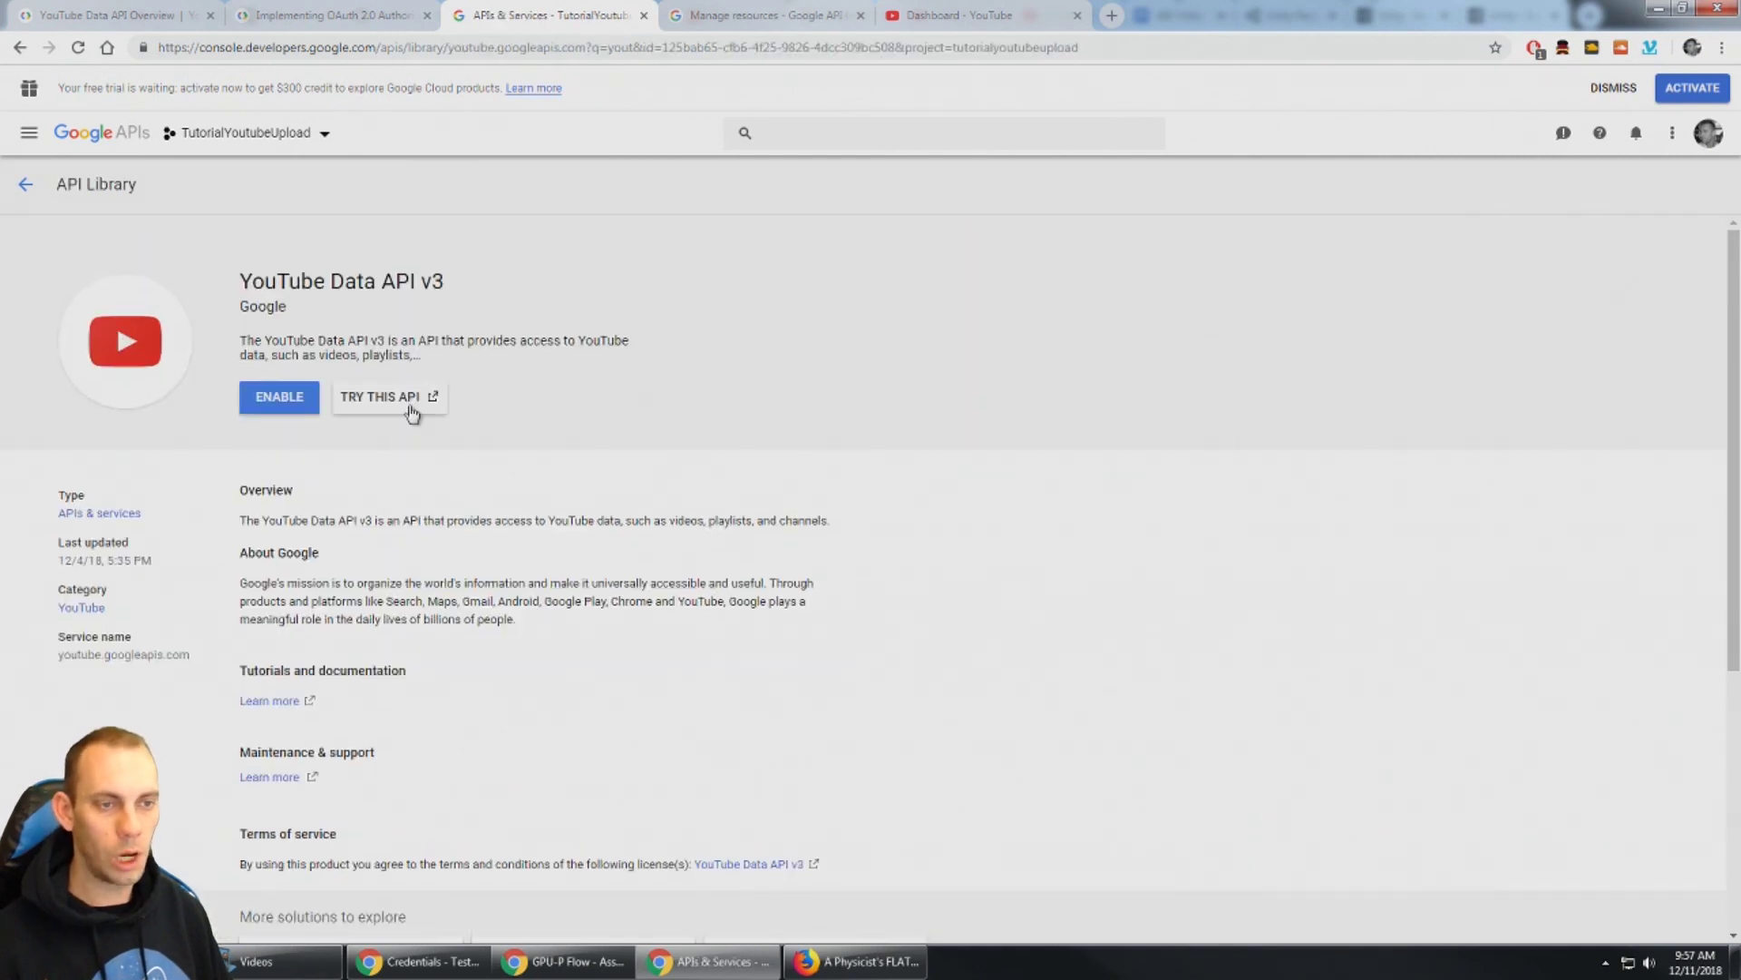
pyautogui.click(280, 405)
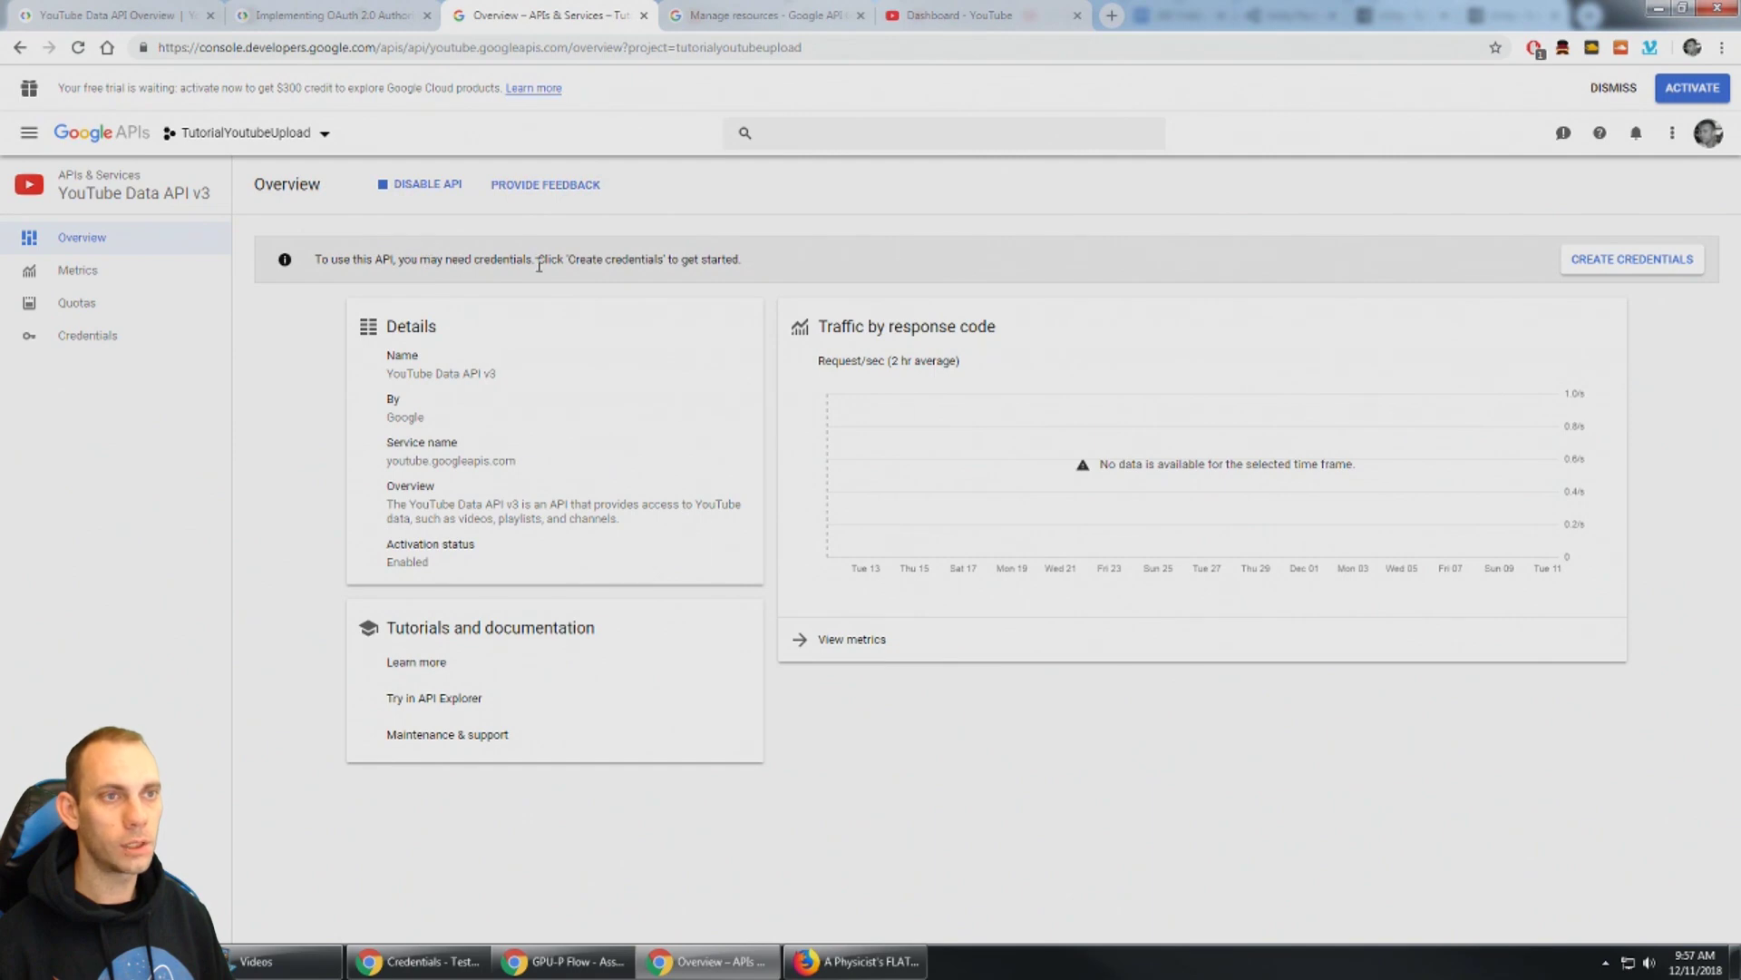
pyautogui.click(108, 16)
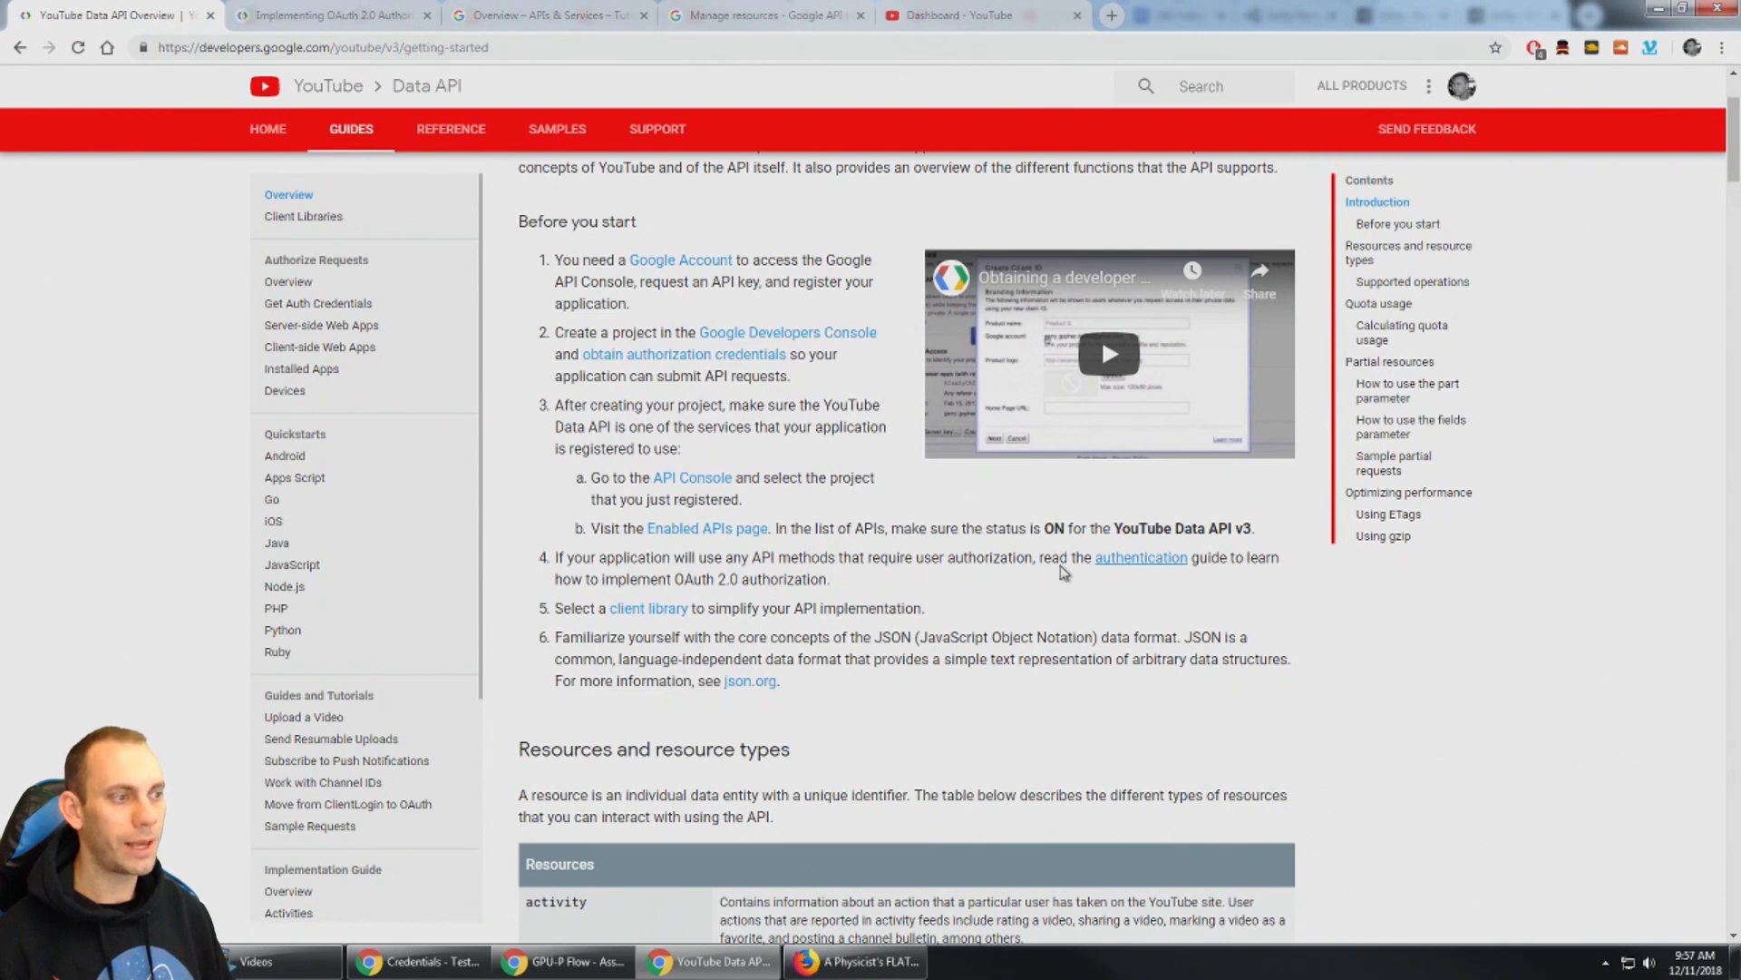
pyautogui.hotkey('ctrl', 'Tab')
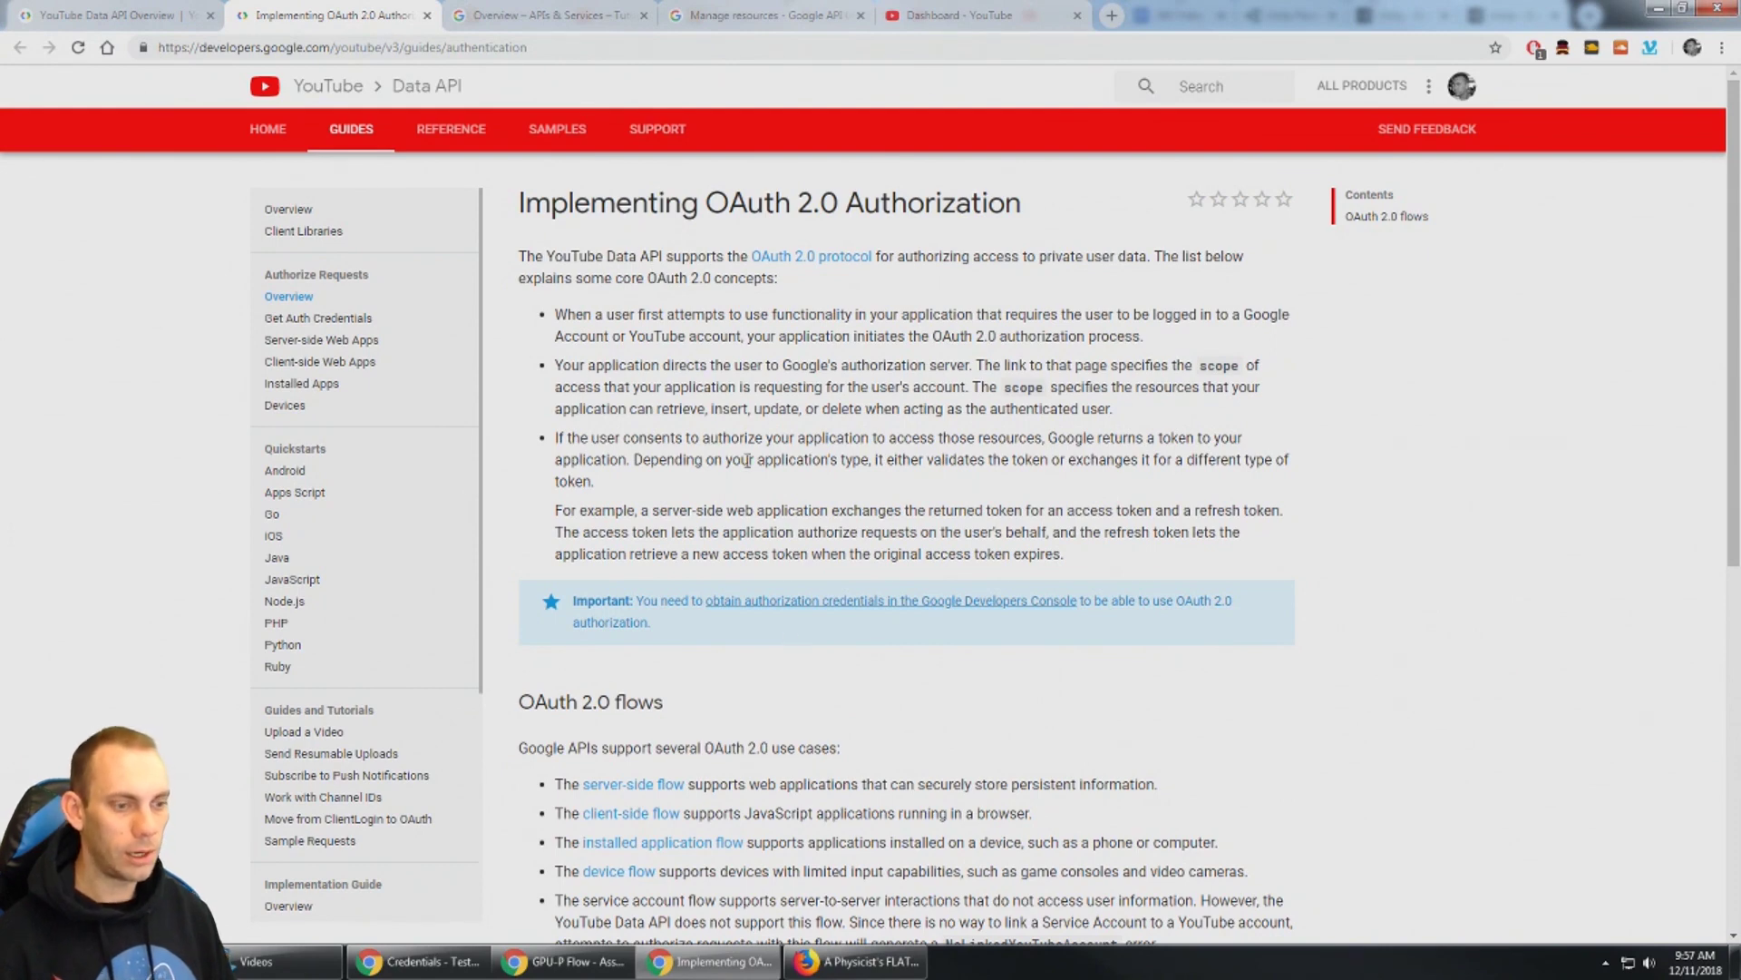
pyautogui.click(561, 18)
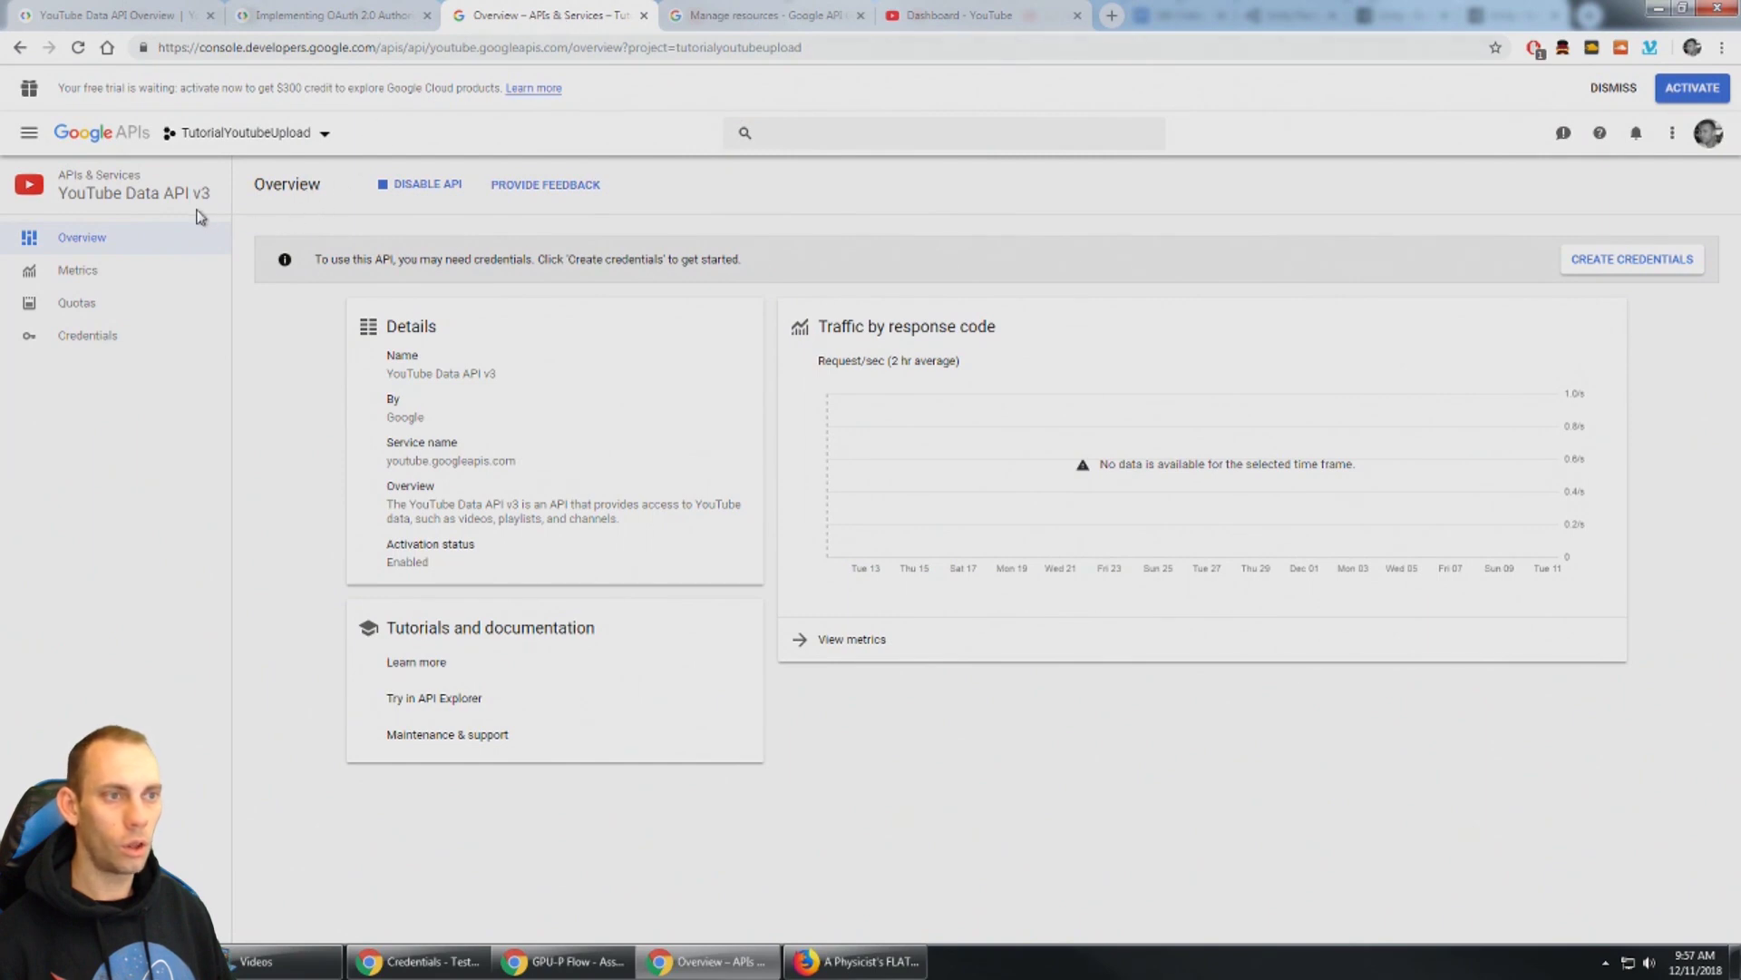
# Request credentials for YouTube Data API v3, called from Other UI, accessing user data.
pyautogui.click(1606, 260)
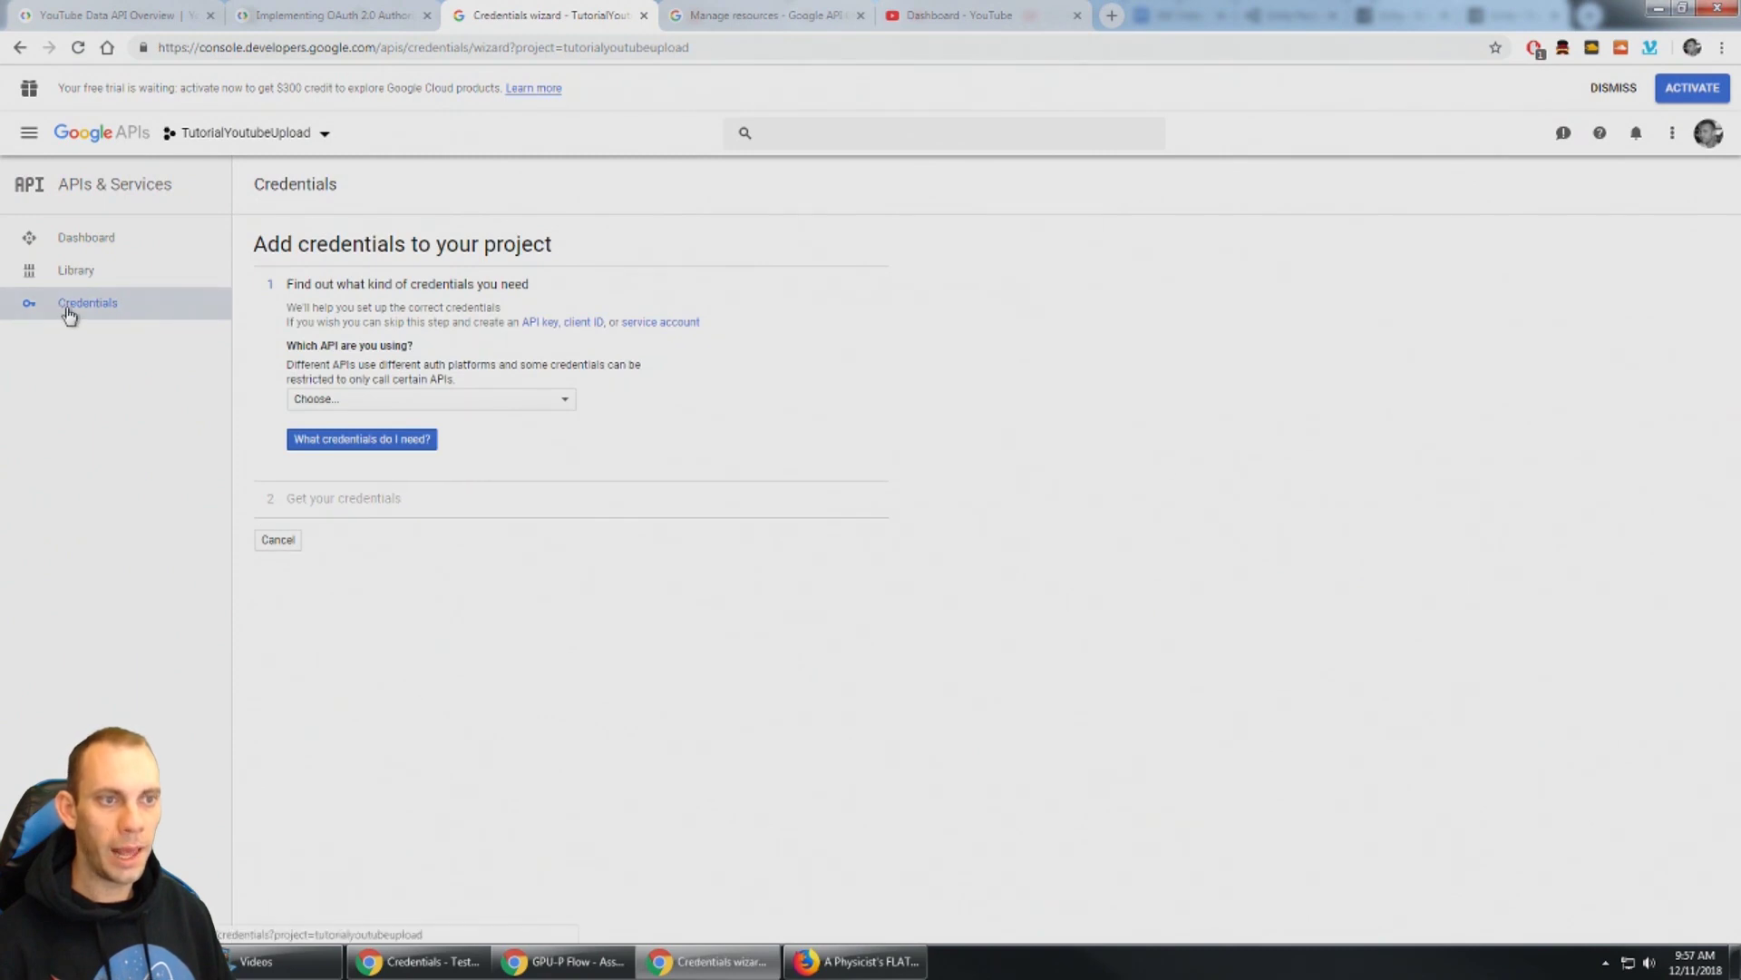
pyautogui.click(393, 401)
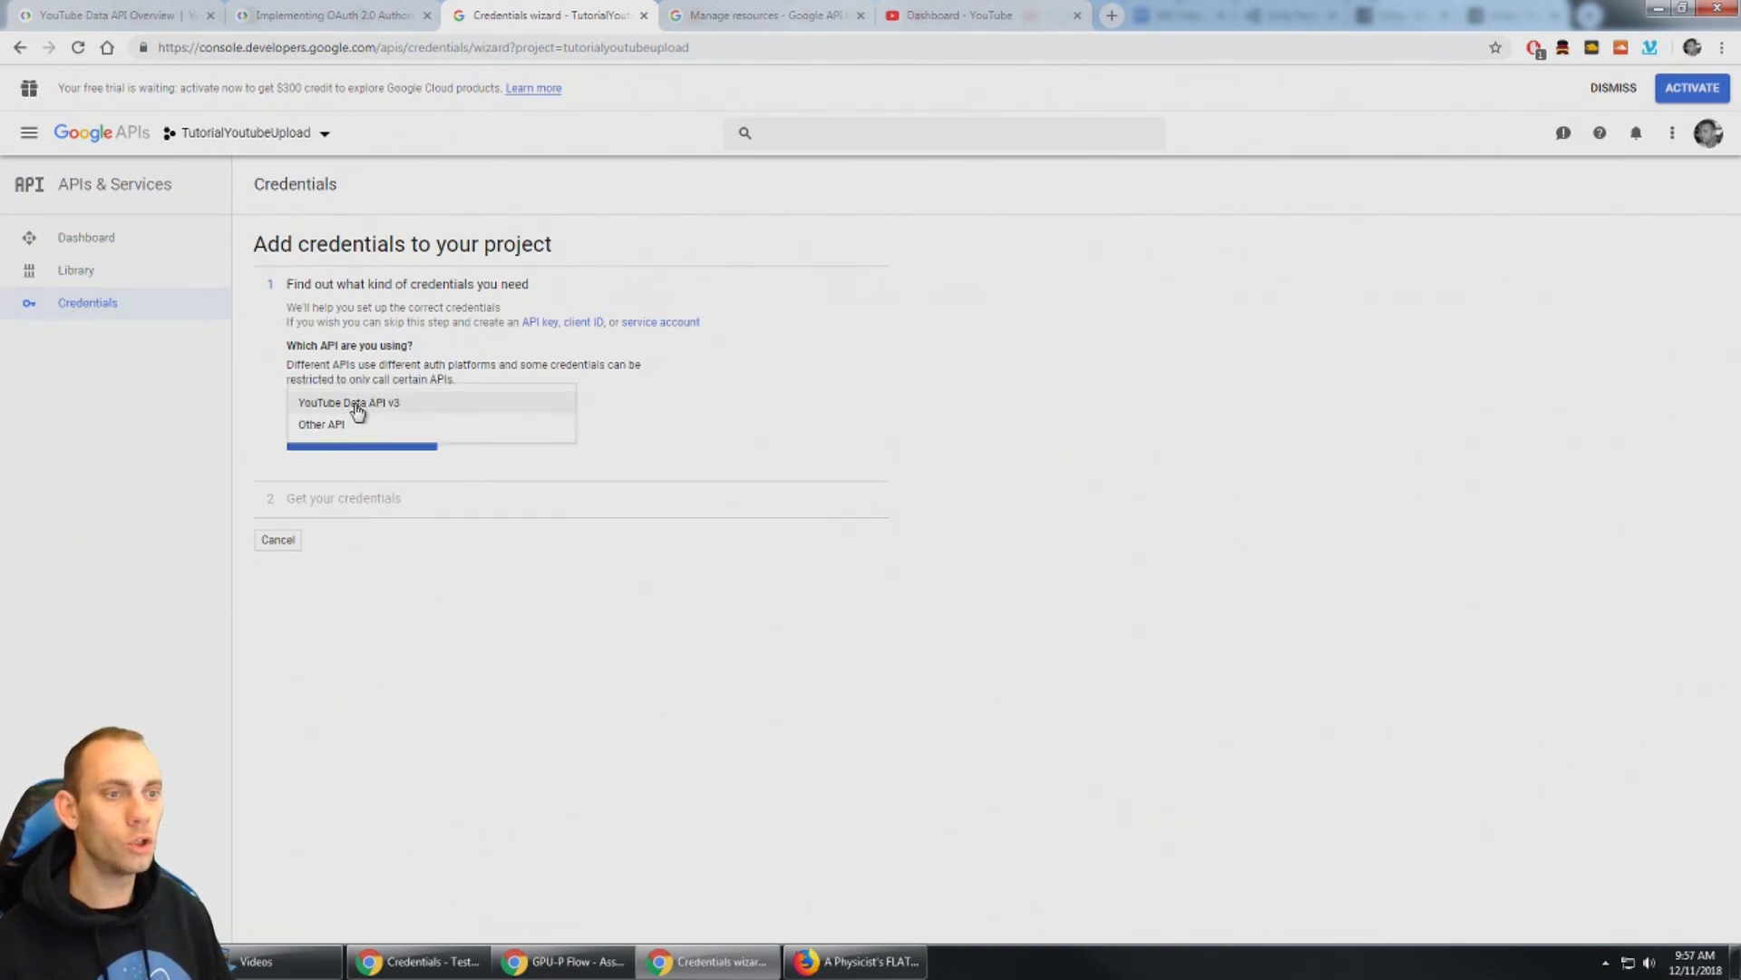
pyautogui.click(384, 406)
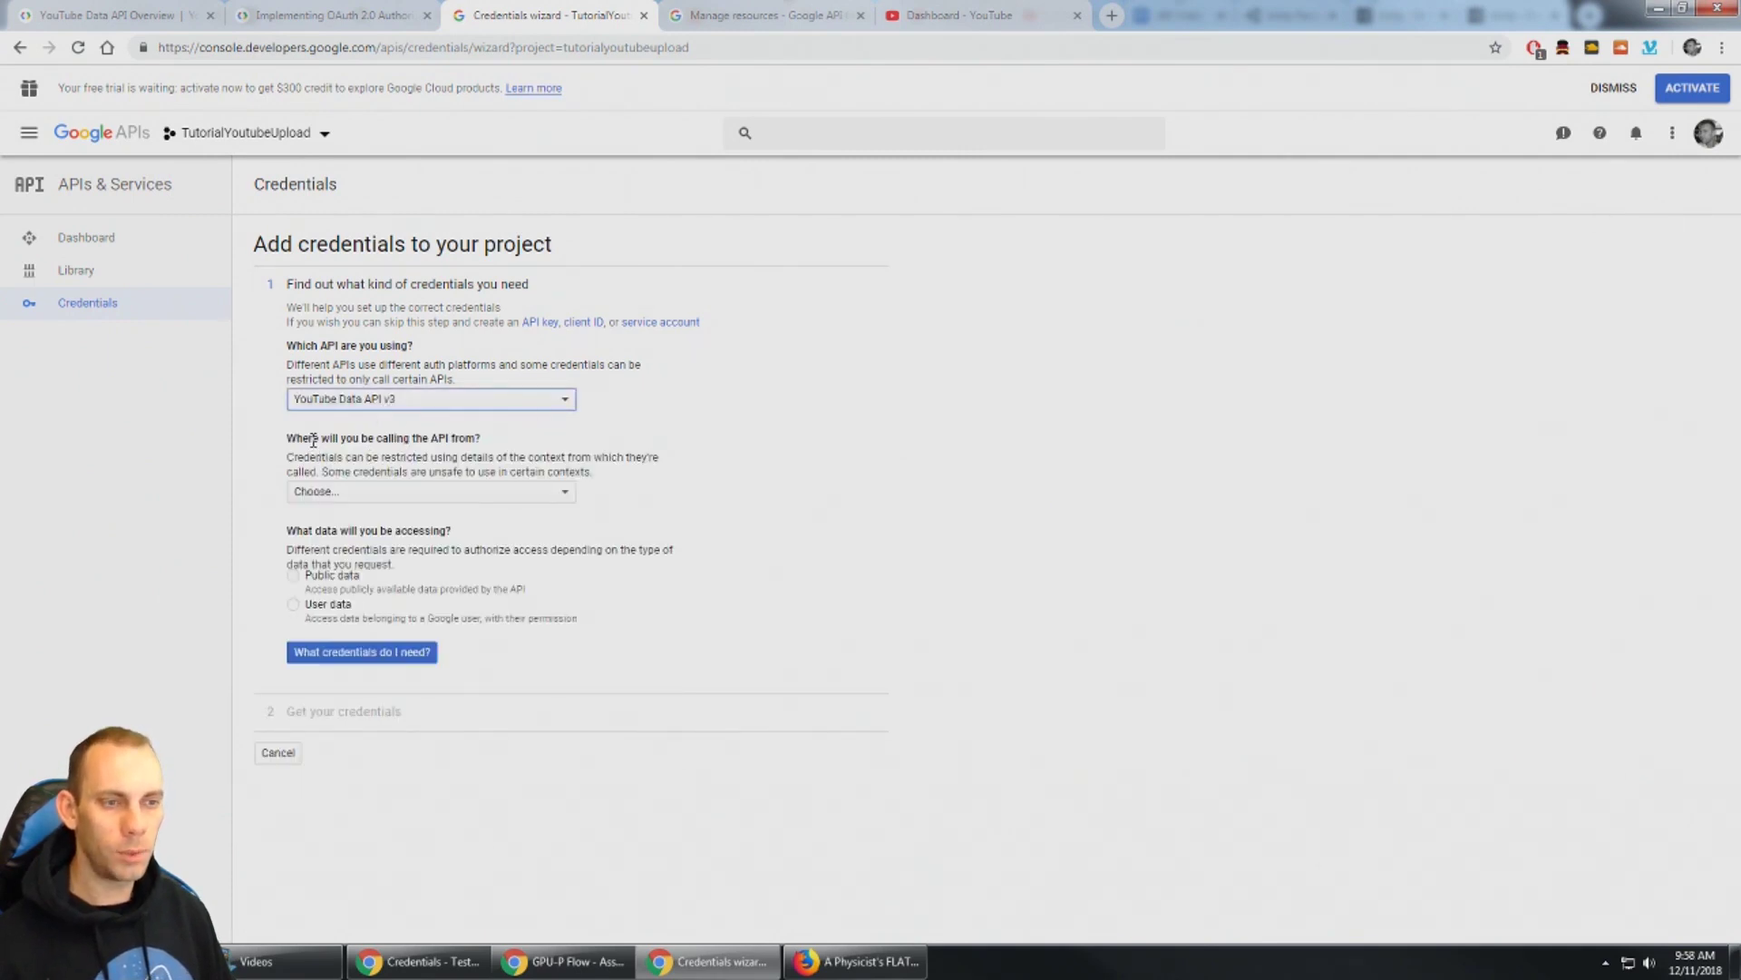
pyautogui.click(383, 490)
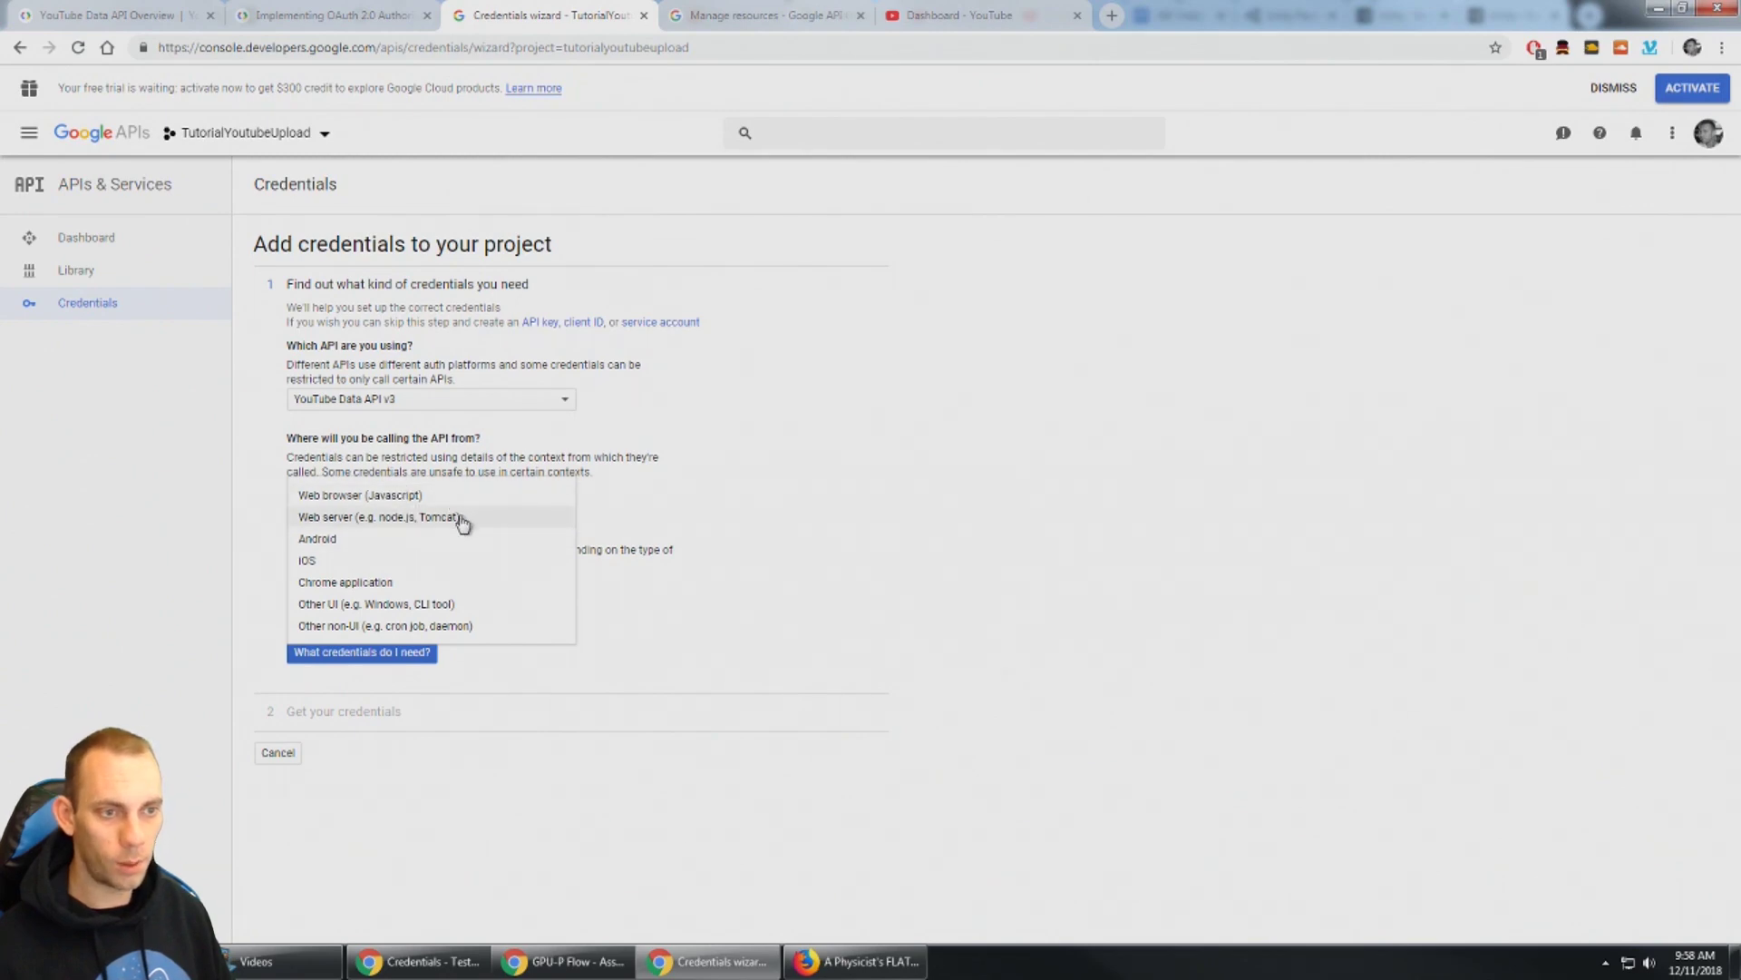
pyautogui.click(399, 606)
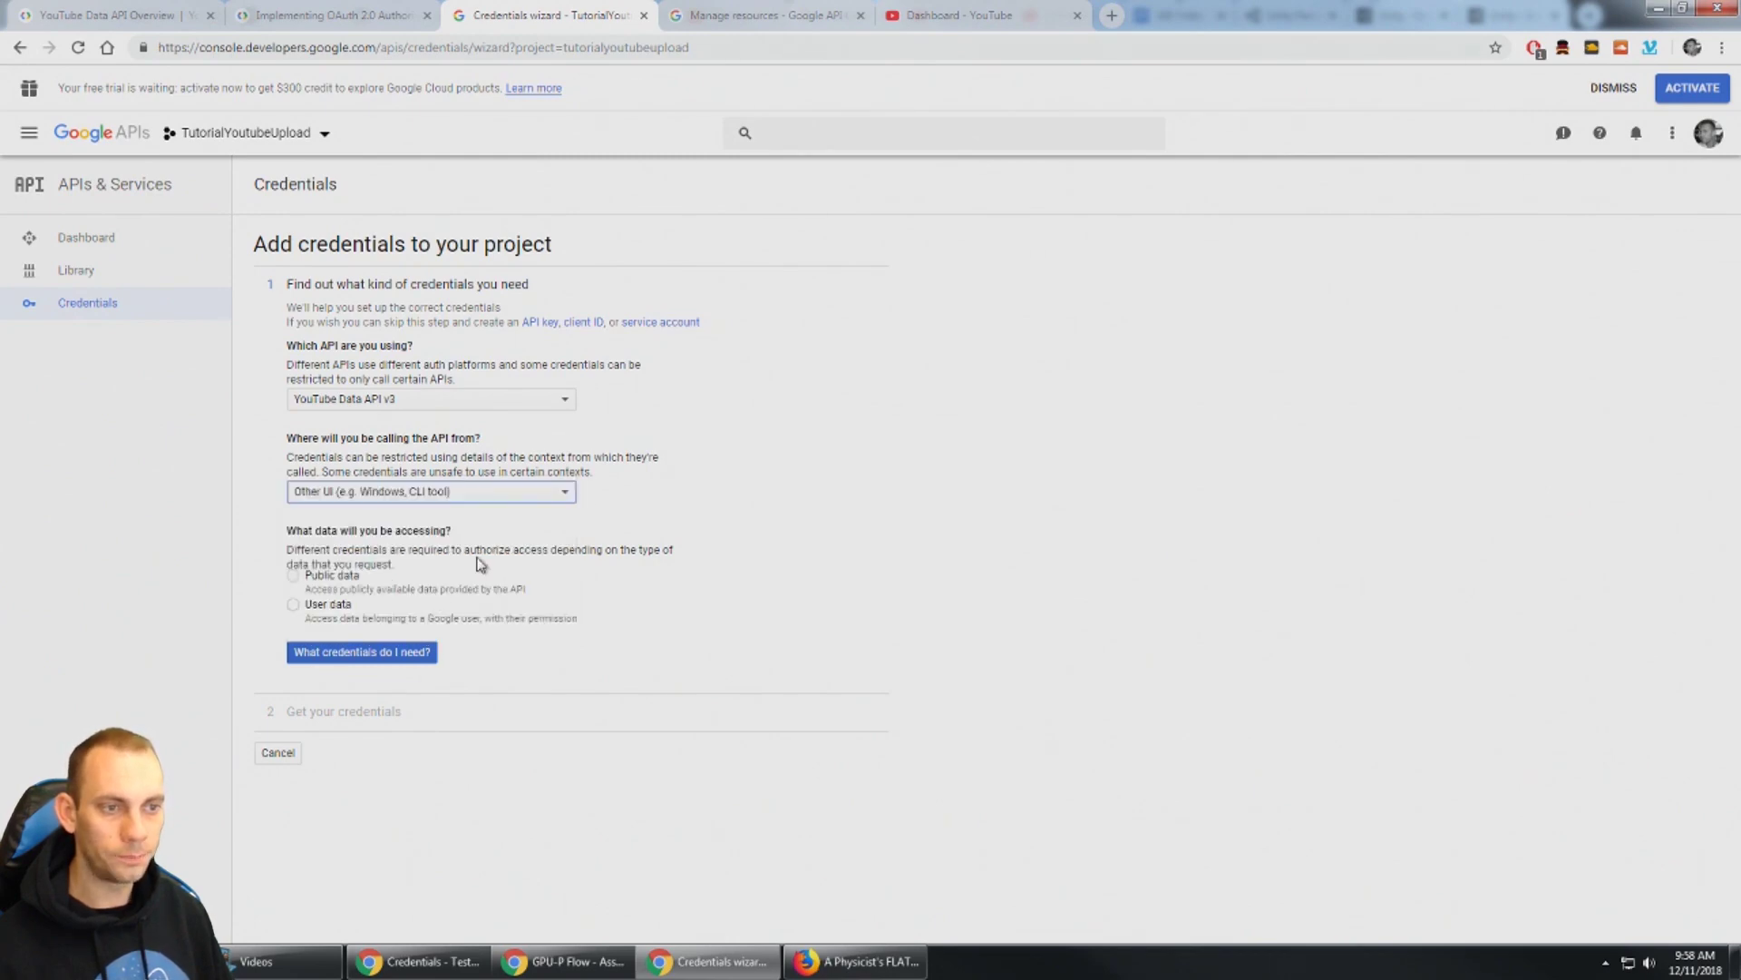
pyautogui.click(294, 606)
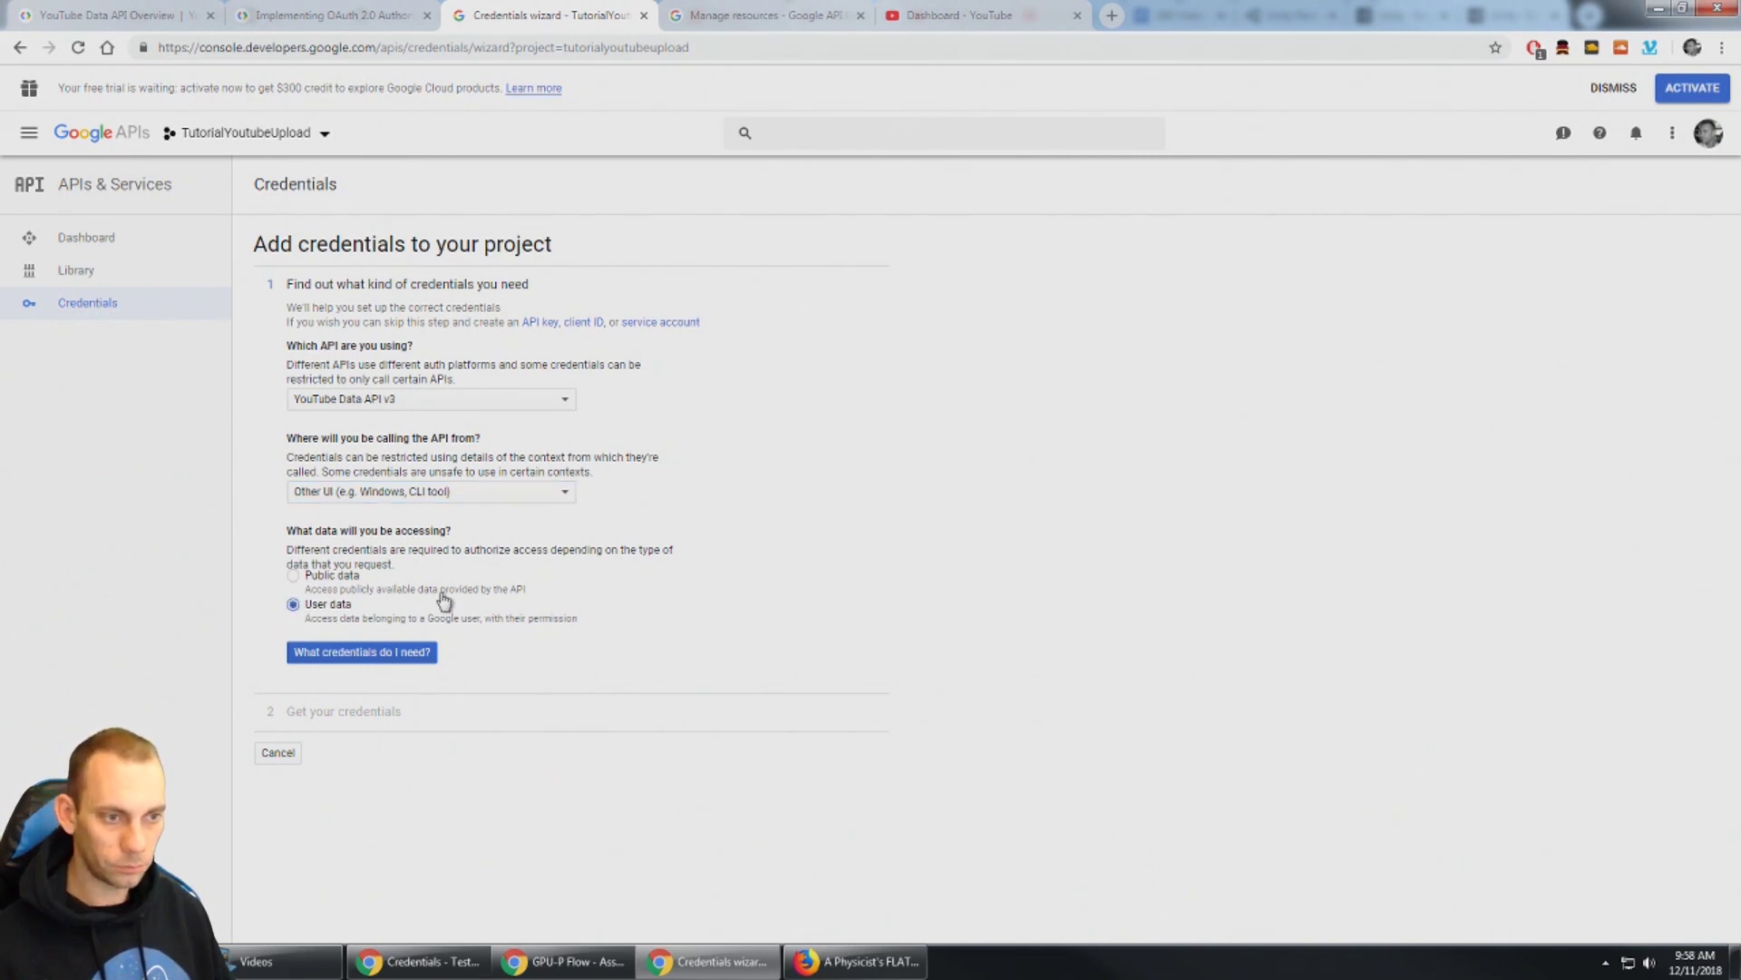
pyautogui.click(377, 652)
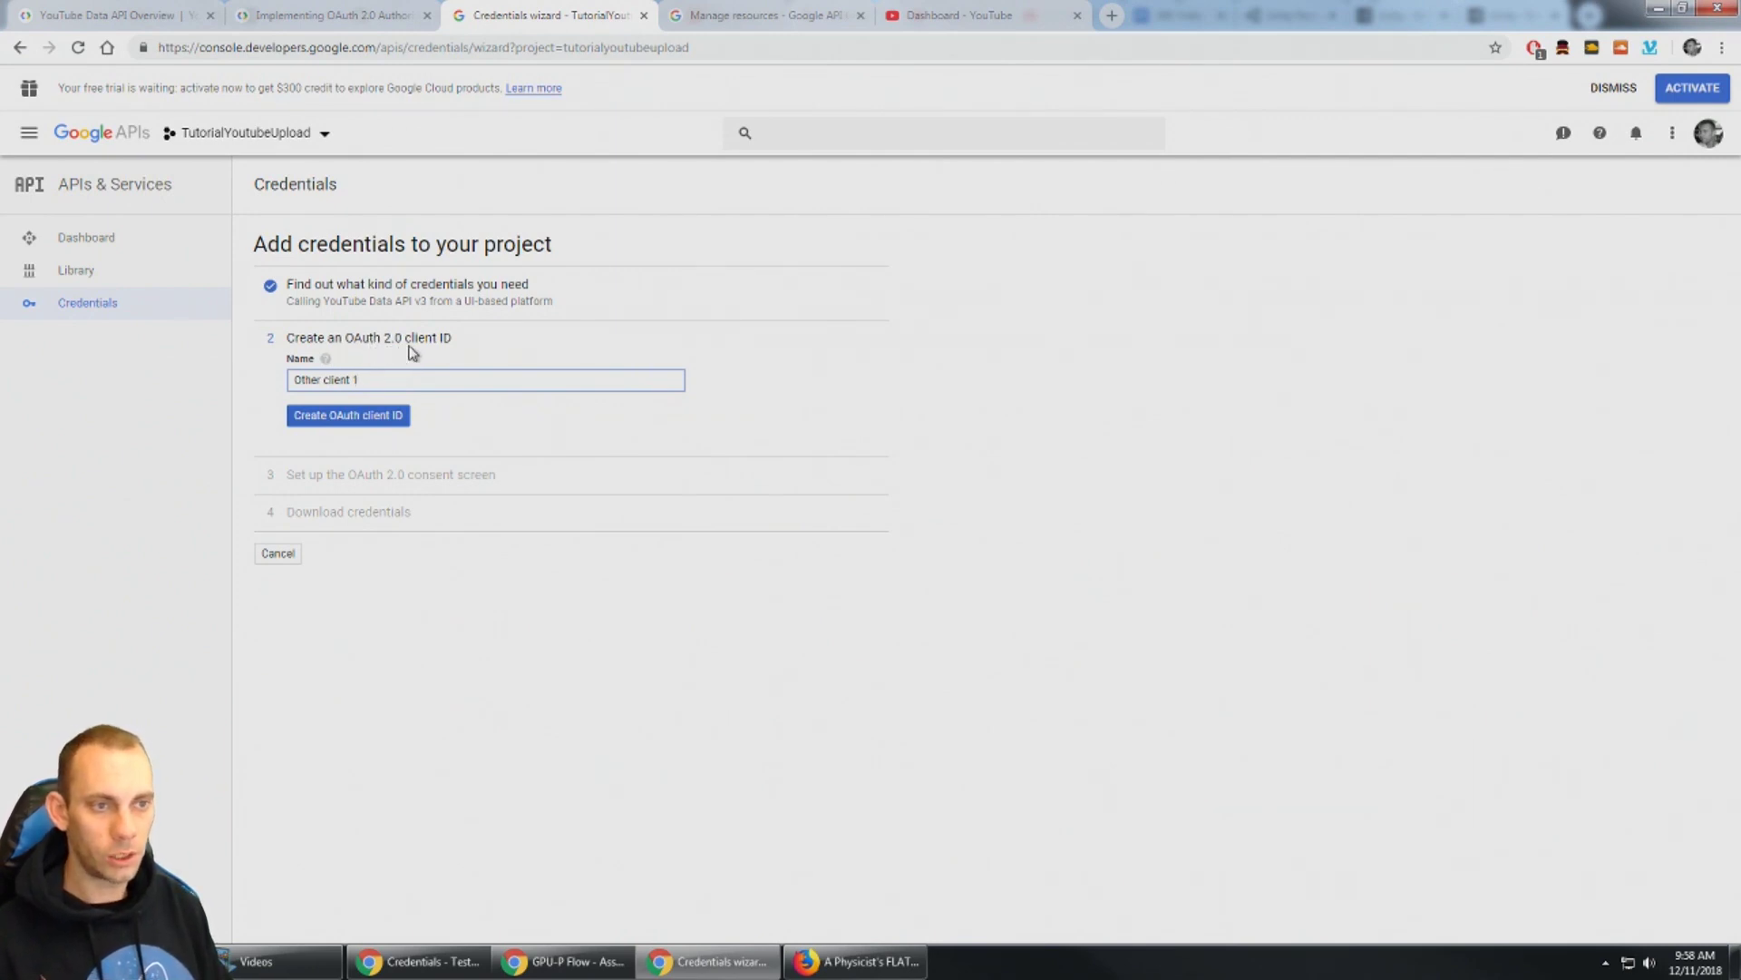
# Name the OAuth client TutorialYoutubeUpload_Client and create the client ID.
pyautogui.hotkey('ctrl', 'a')
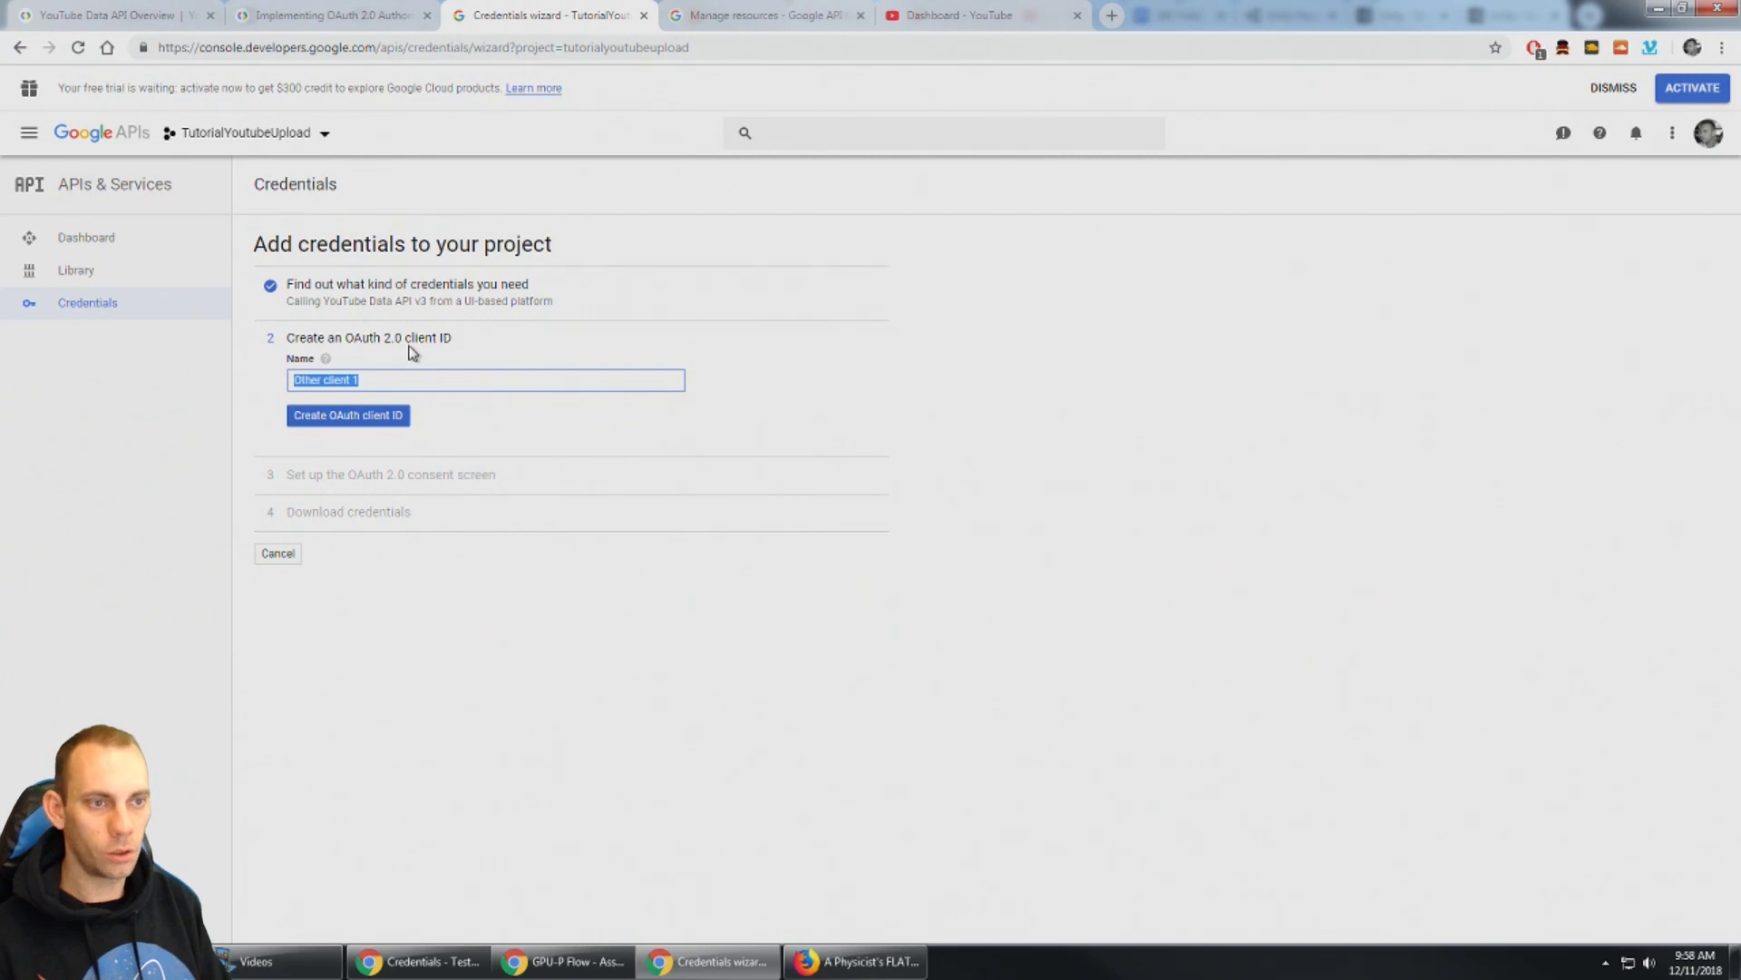
pyautogui.write('TutorialYoutubeUploa')
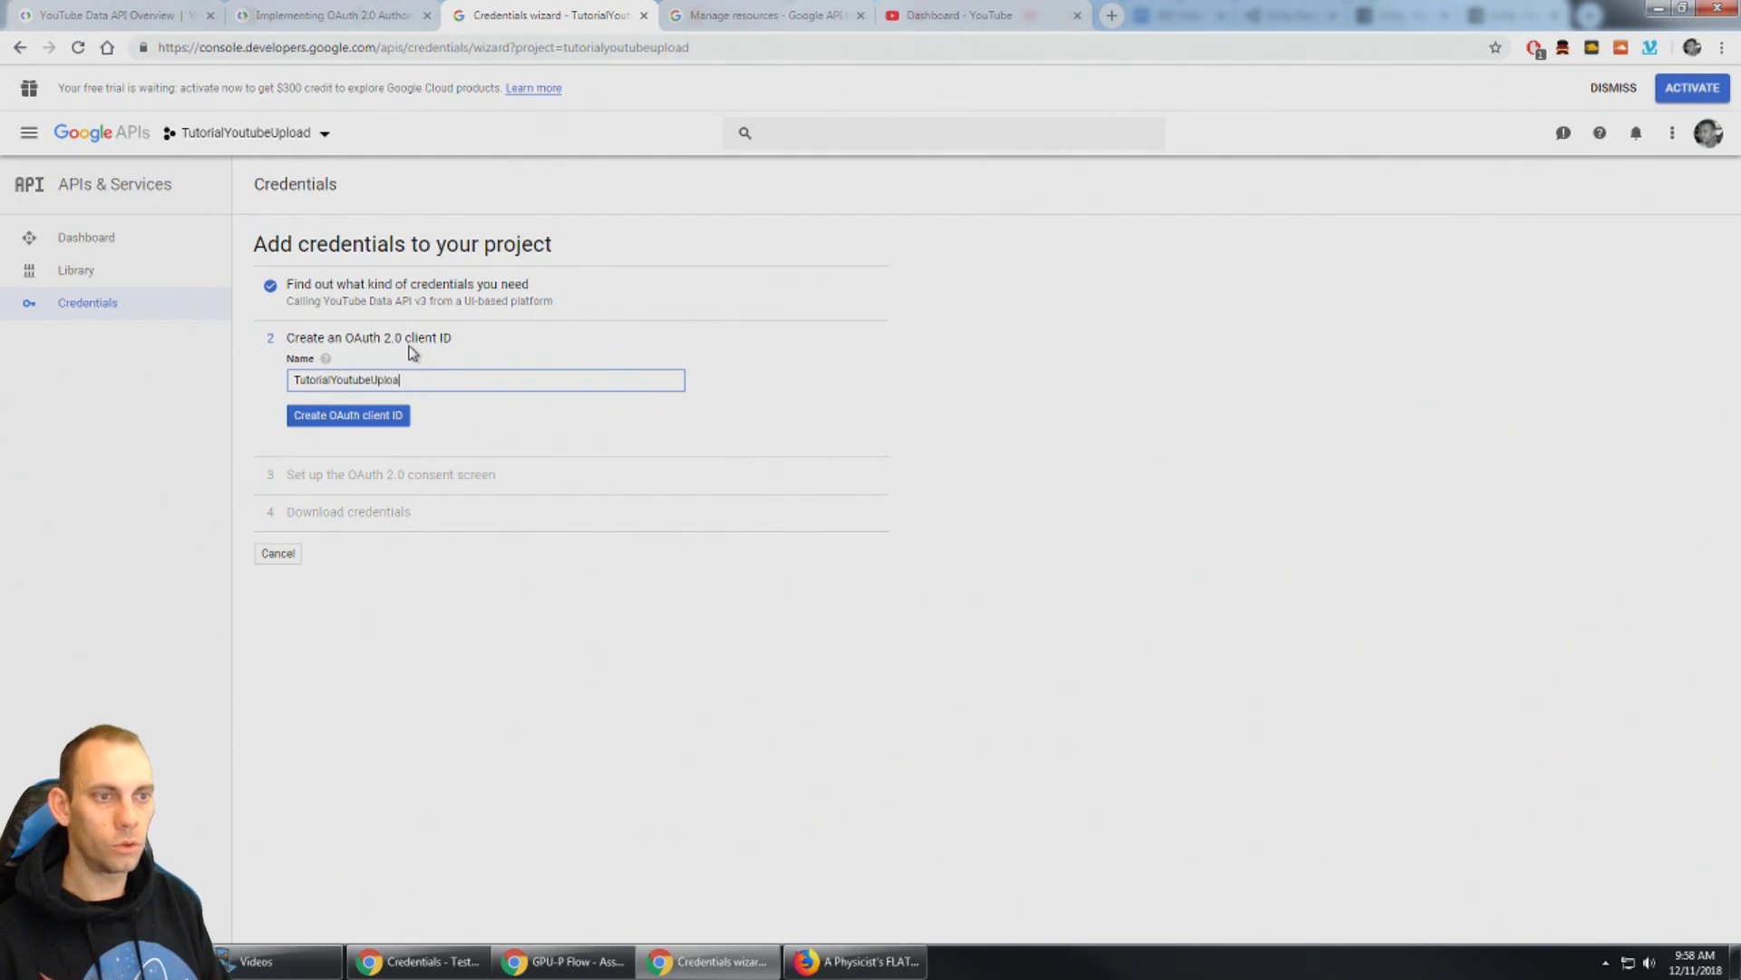
pyautogui.write('d')
pyautogui.hotkey('ctrl', 'a')
pyautogui.press('End')
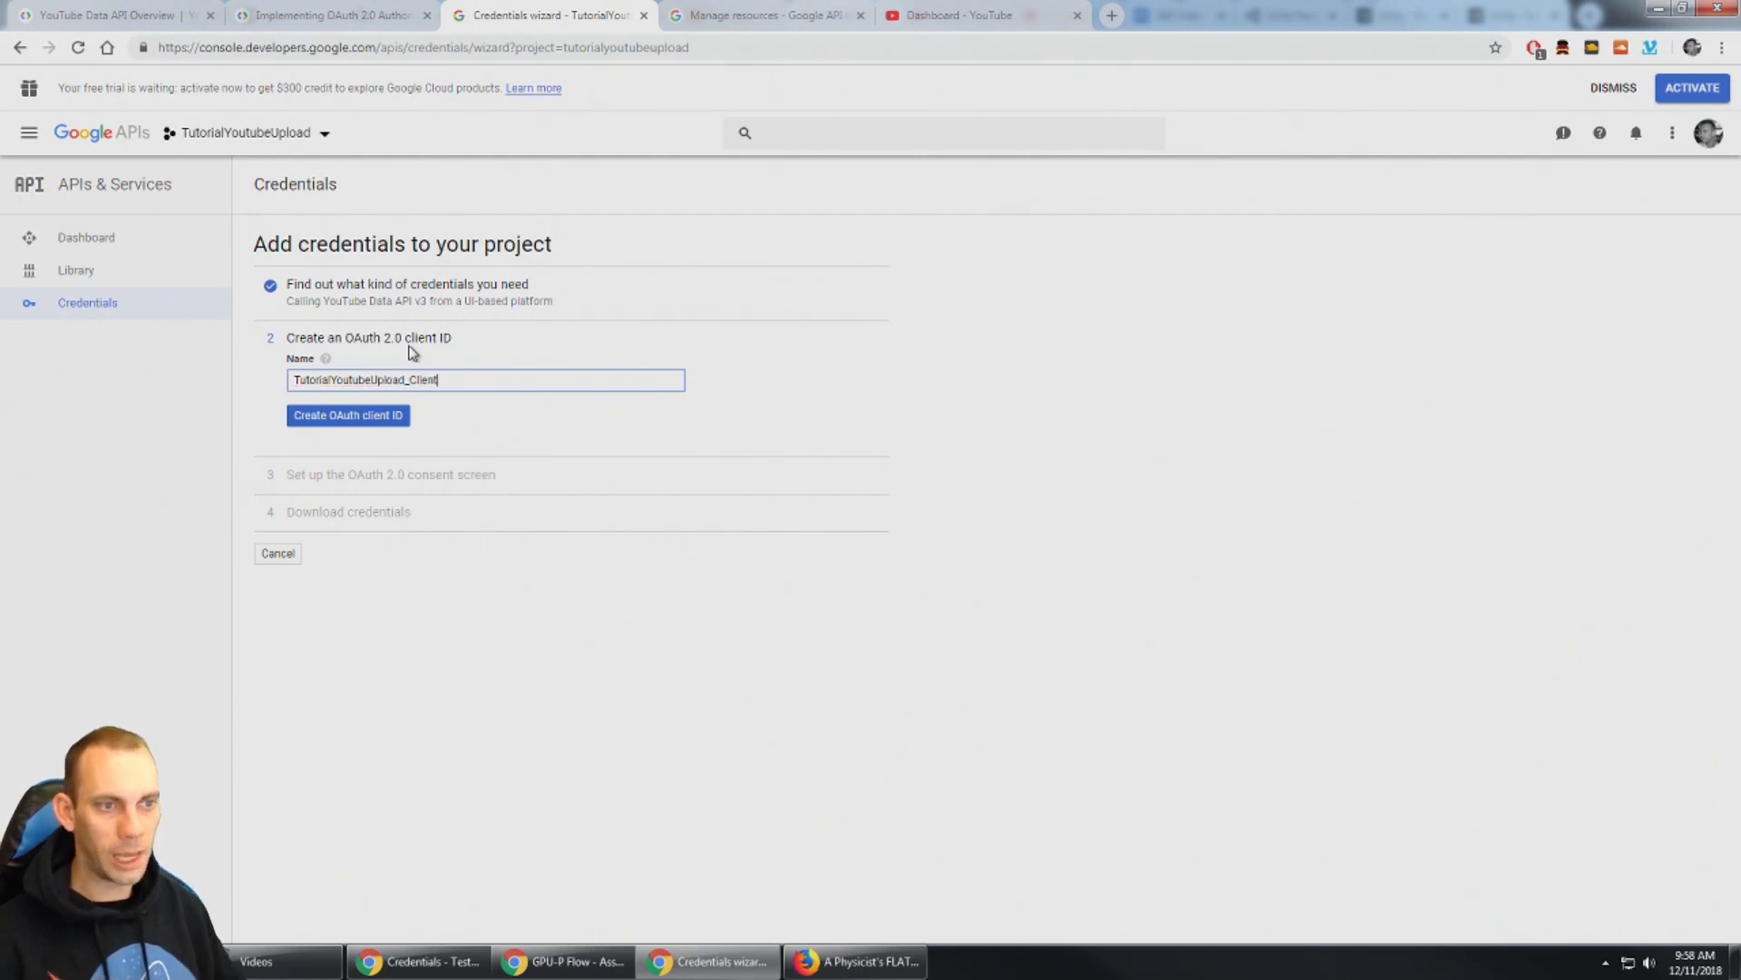
pyautogui.click(375, 419)
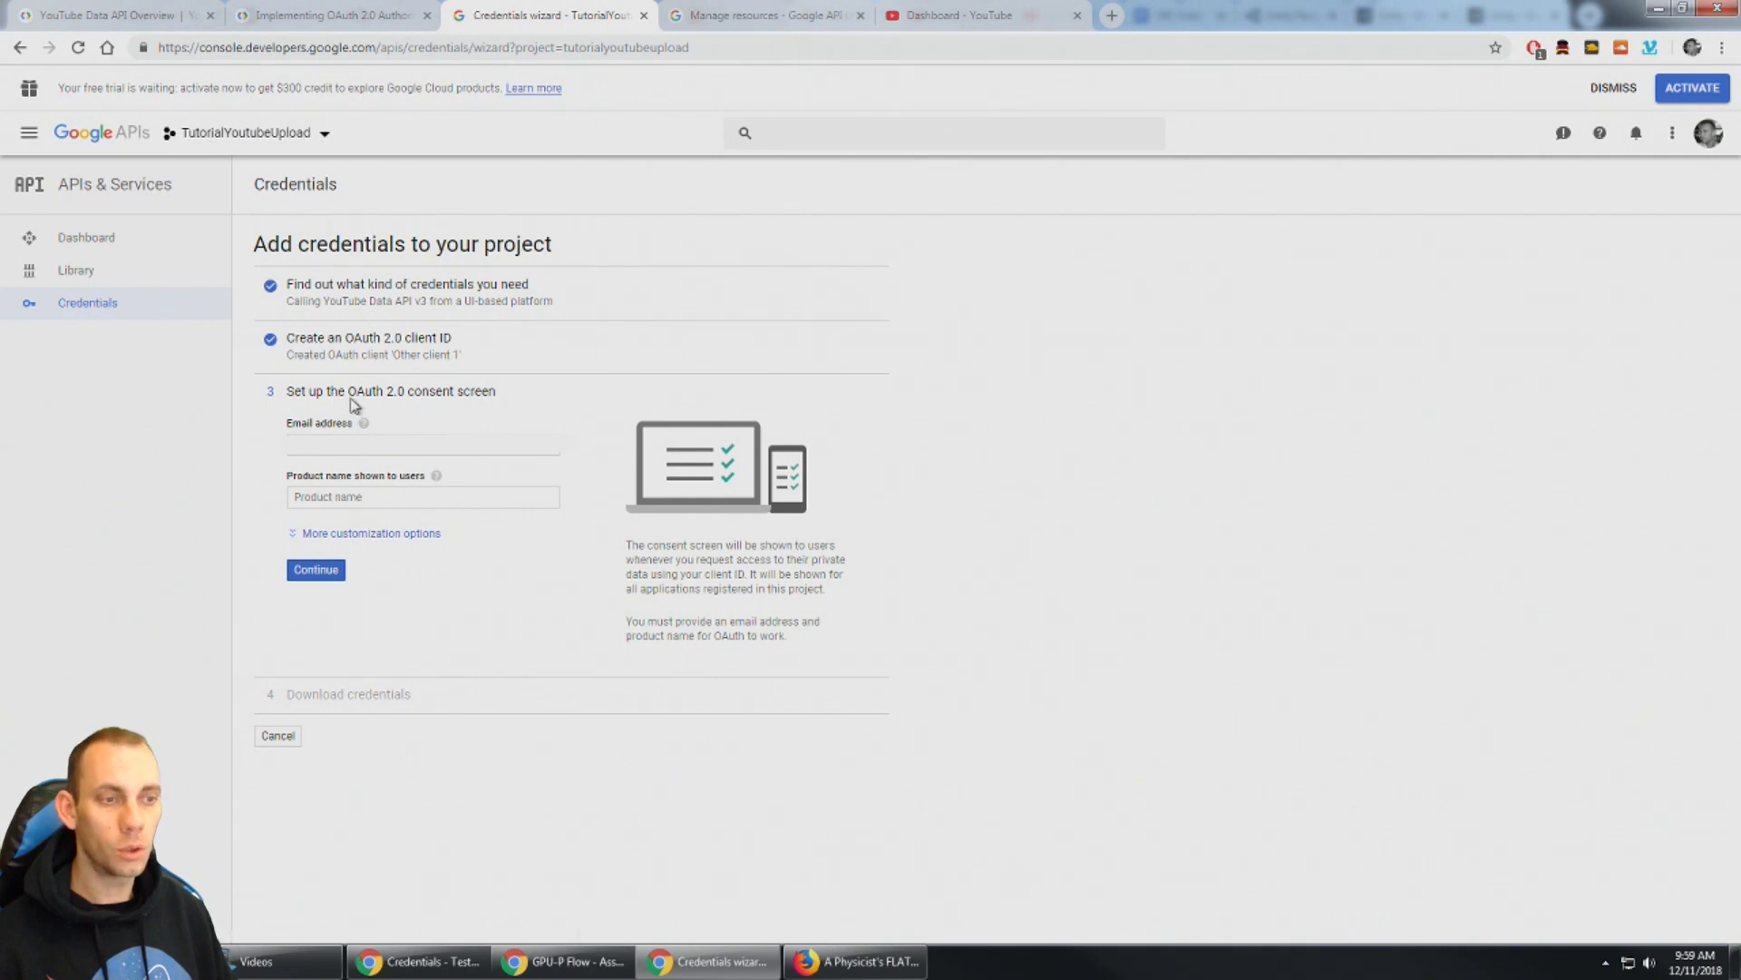
# Enter TutorialYoutubeUpload_Client as the consent screen product name and continue.
pyautogui.click(328, 572)
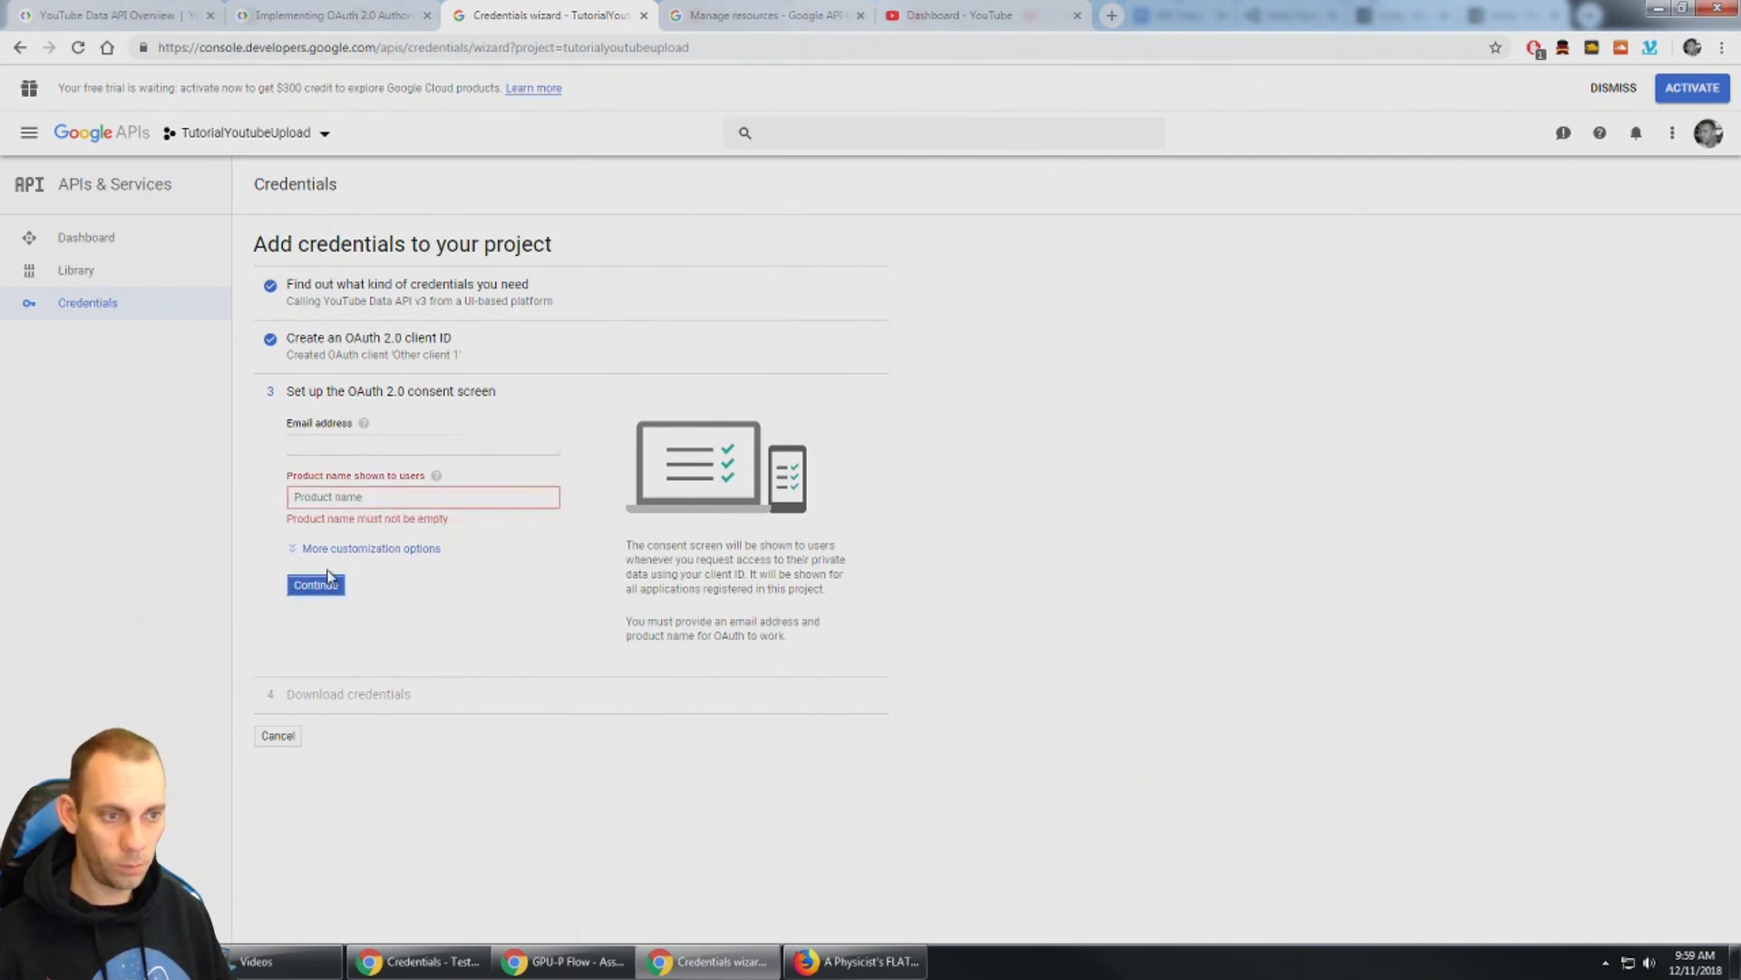
pyautogui.click(358, 497)
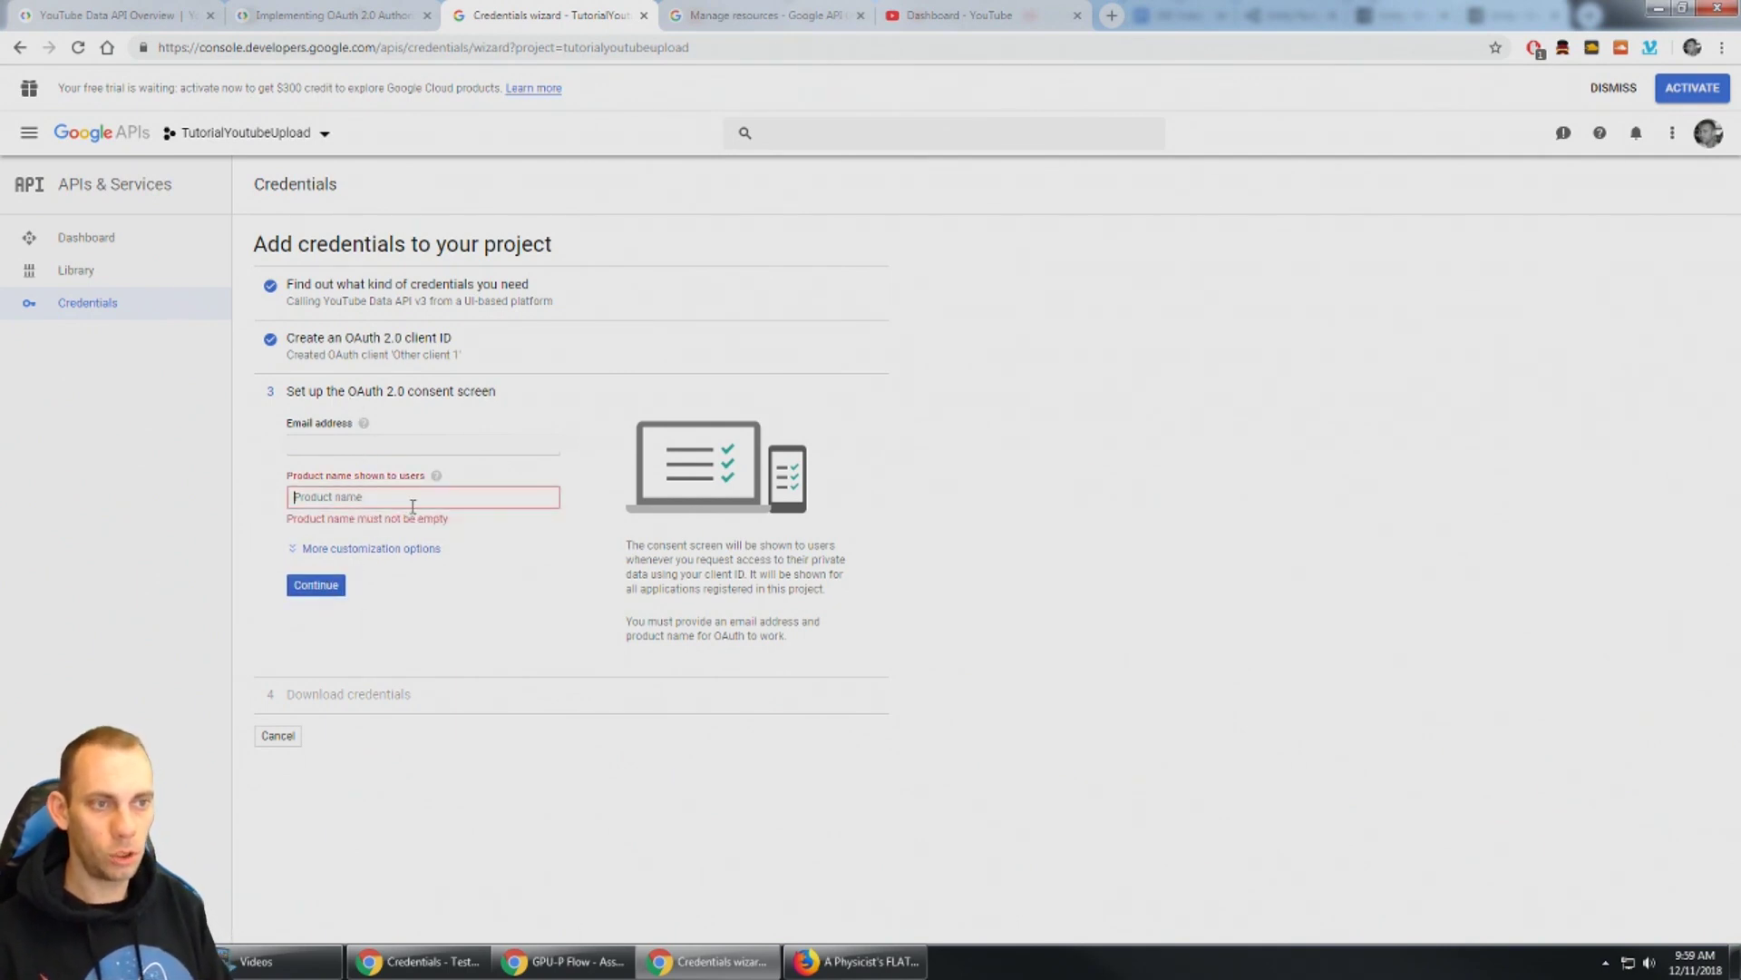
pyautogui.write('TutorialYoutubeUpload')
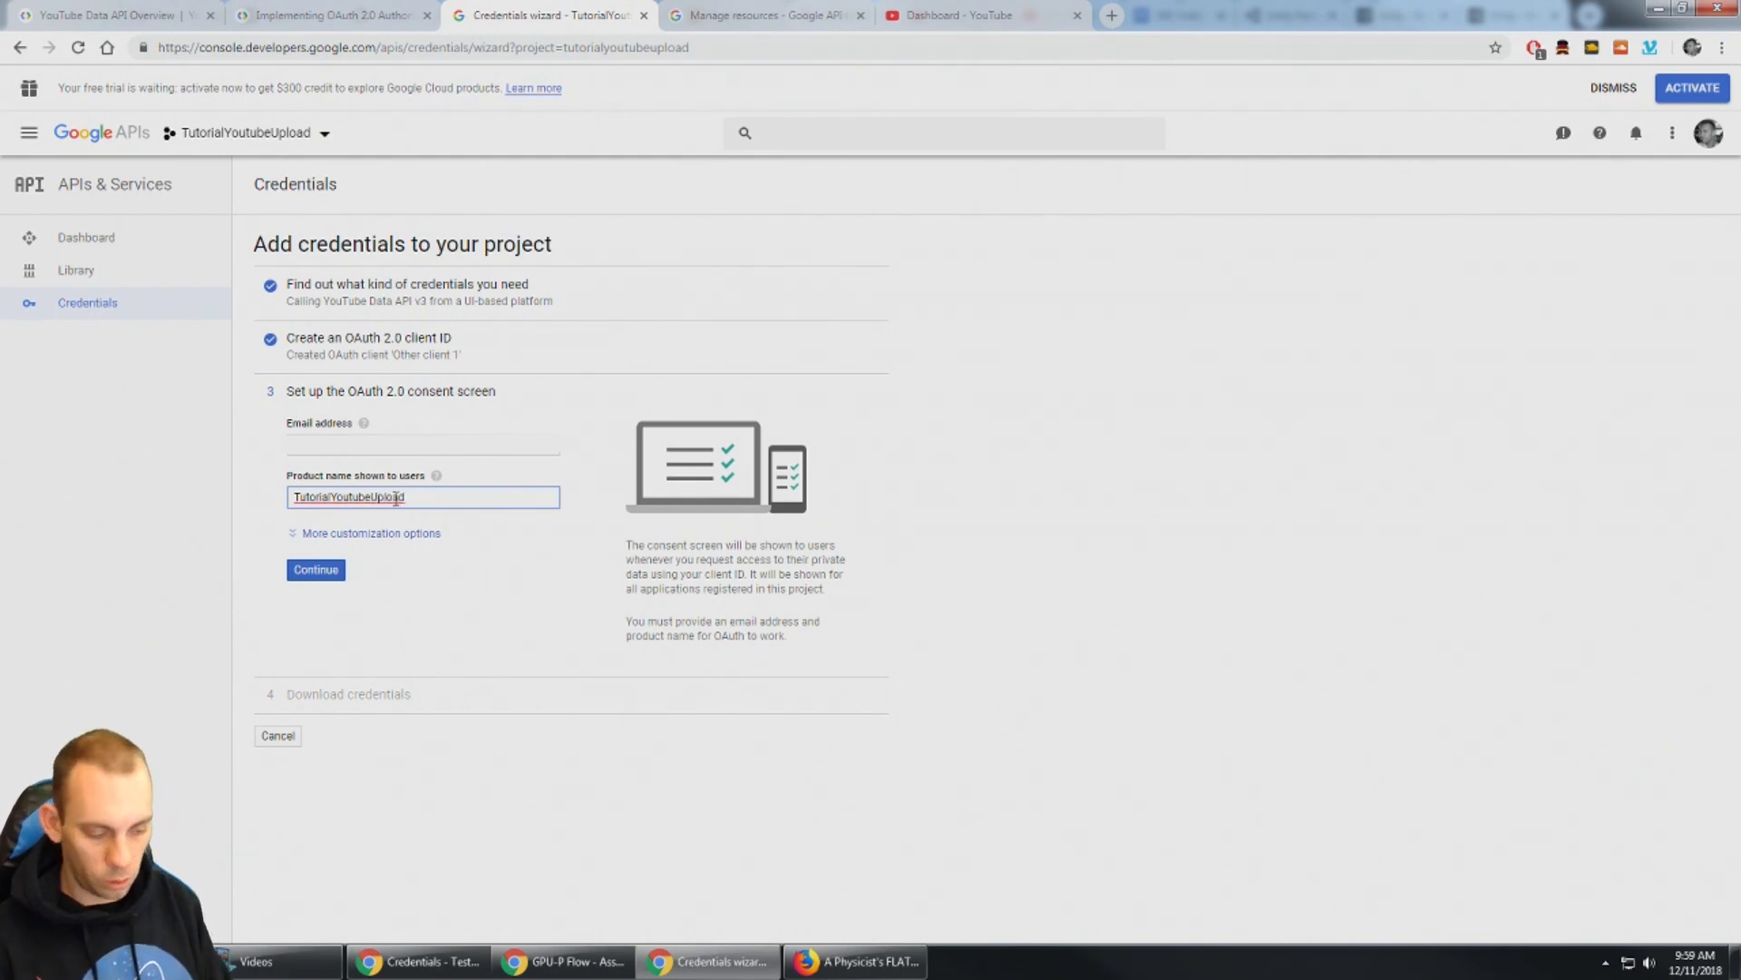
pyautogui.write('_Client')
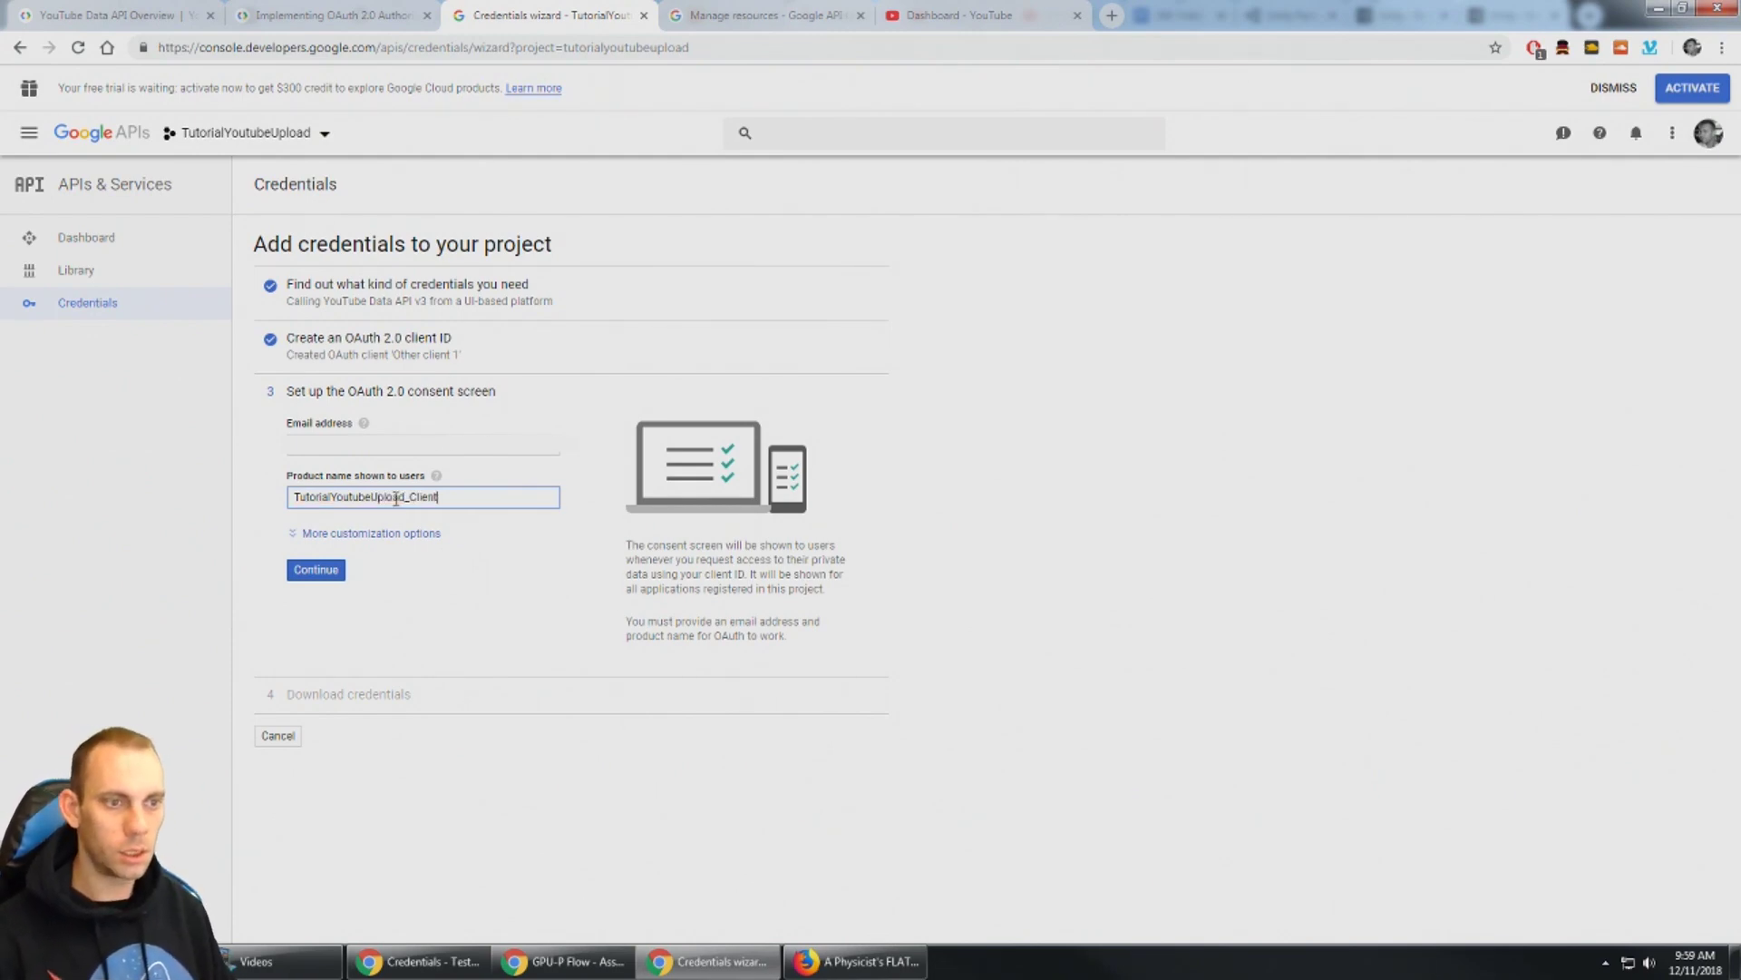
pyautogui.click(342, 571)
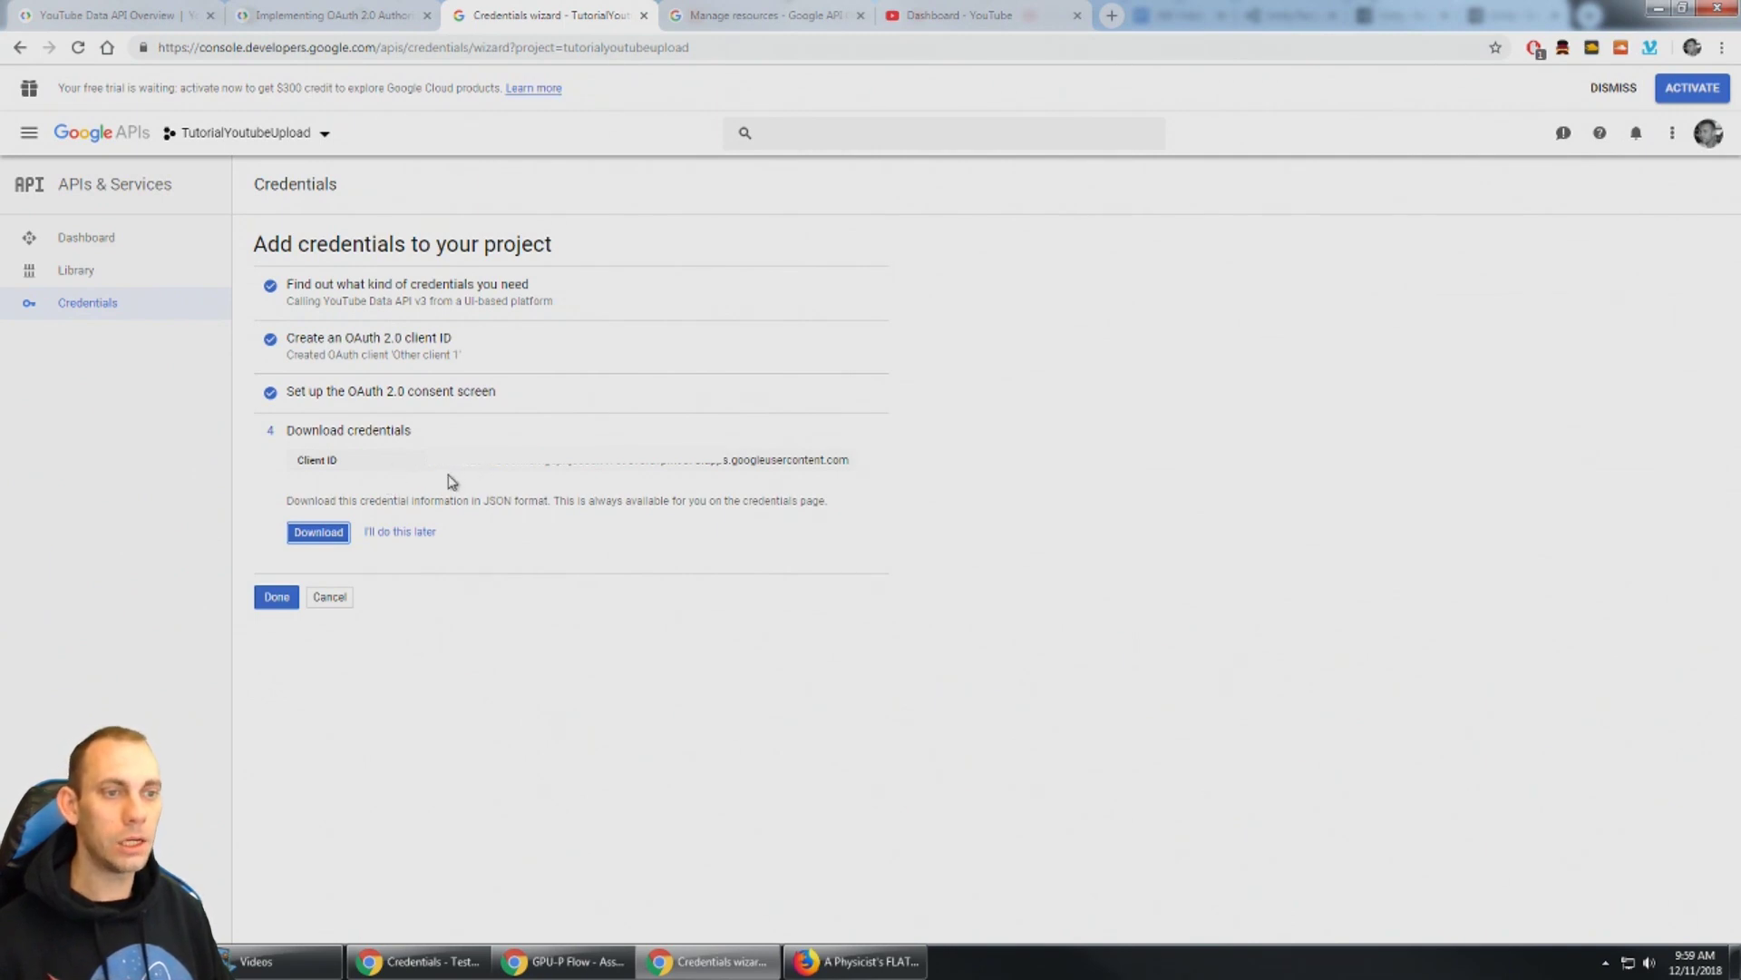
# Download the client credentials file client_id.json.
pyautogui.click(328, 540)
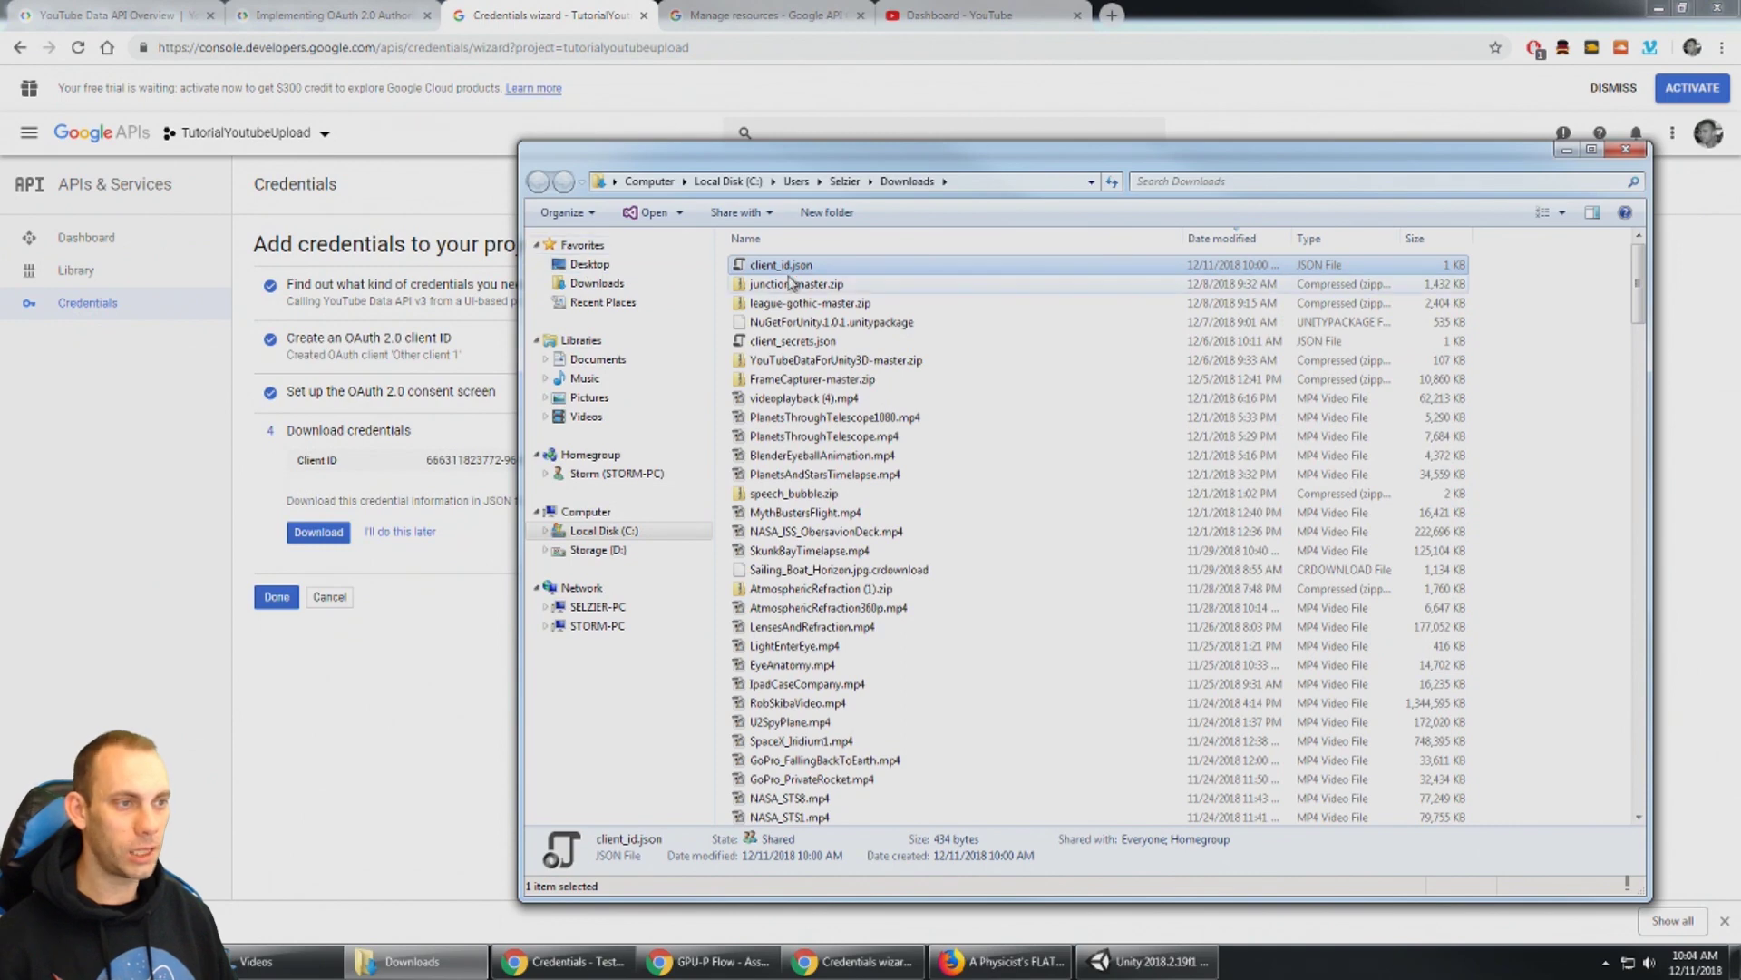
# Drag client_id.json from Explorer into Unity's Assets folder, beside Scenes and YoutubeUploader.
pyautogui.click(1145, 961)
pyautogui.moveTo(99, 752); pyautogui.dragTo(90, 740)
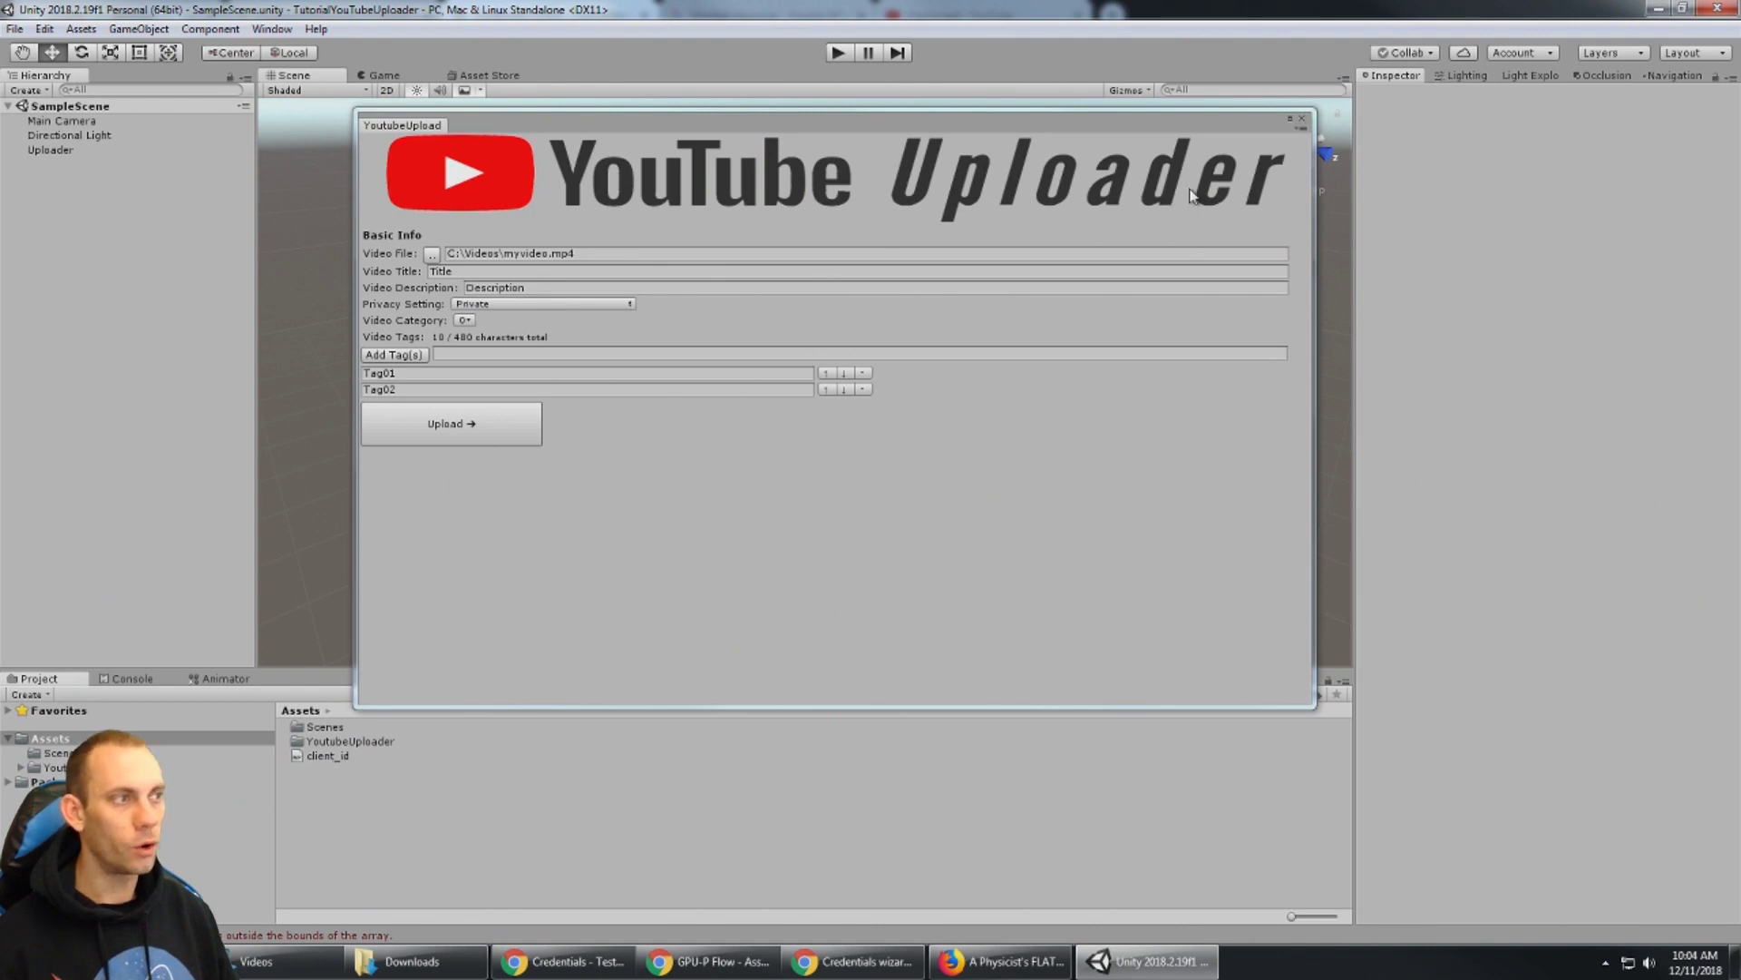
# Close the YouTube Uploader, clear the Console, and reopen it from the Window menu.
pyautogui.click(1303, 119)
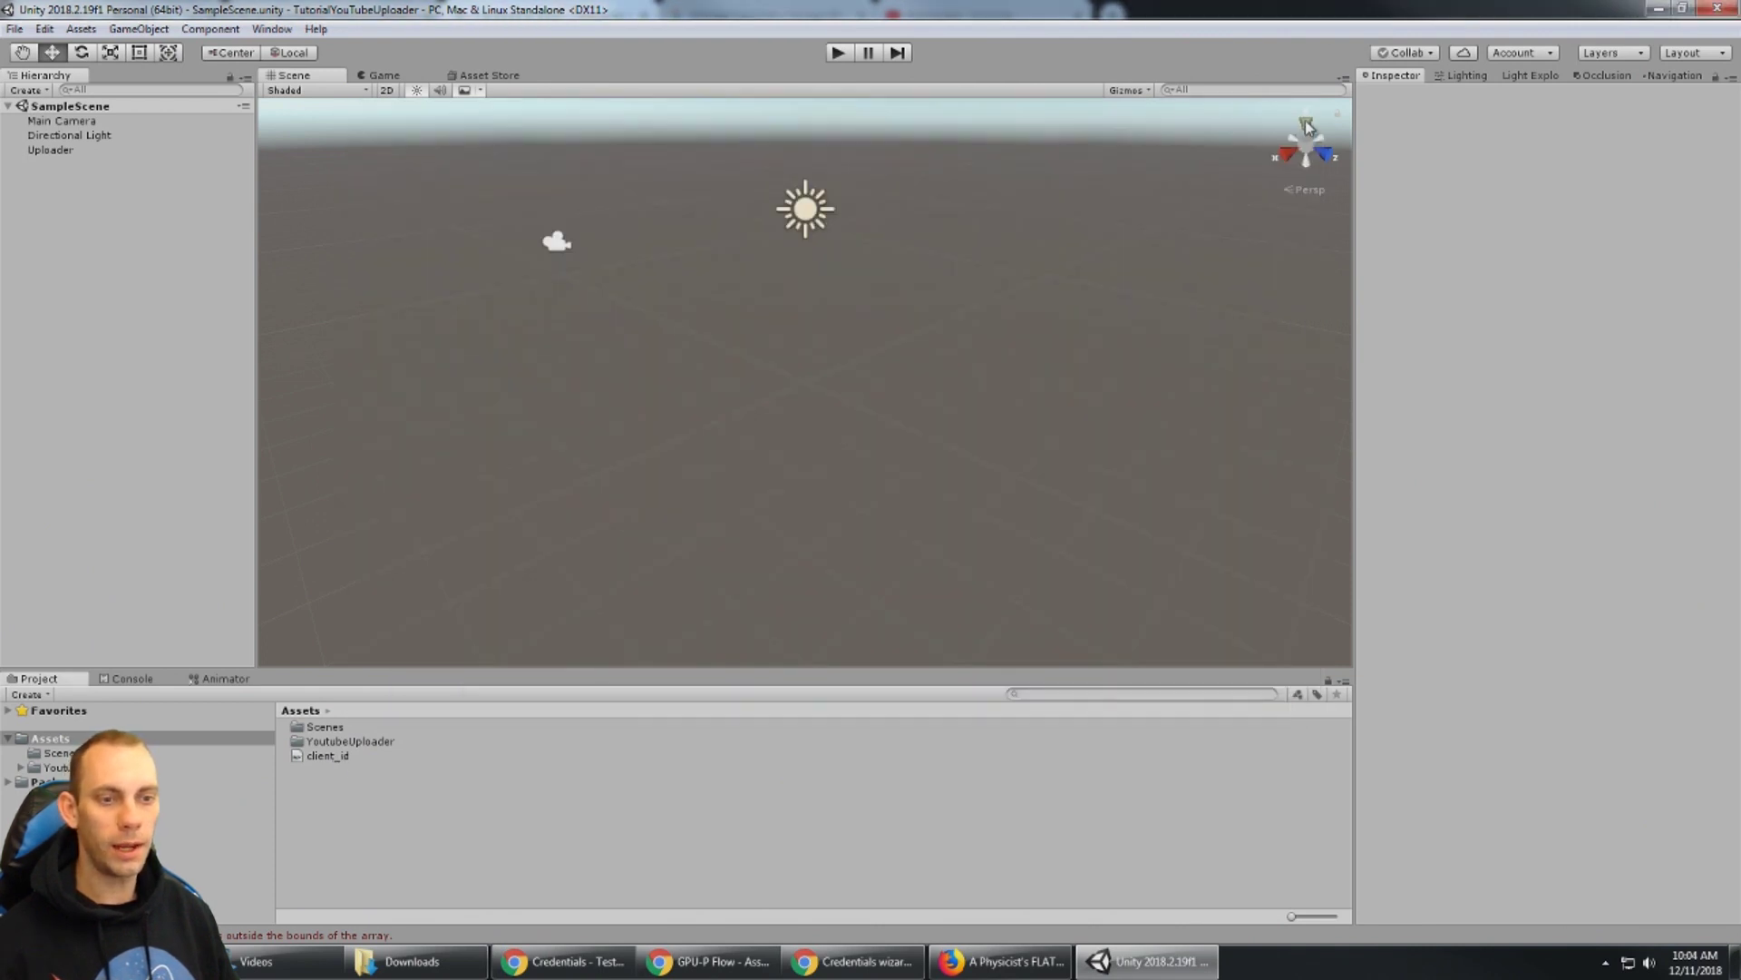
pyautogui.click(127, 678)
pyautogui.click(20, 694)
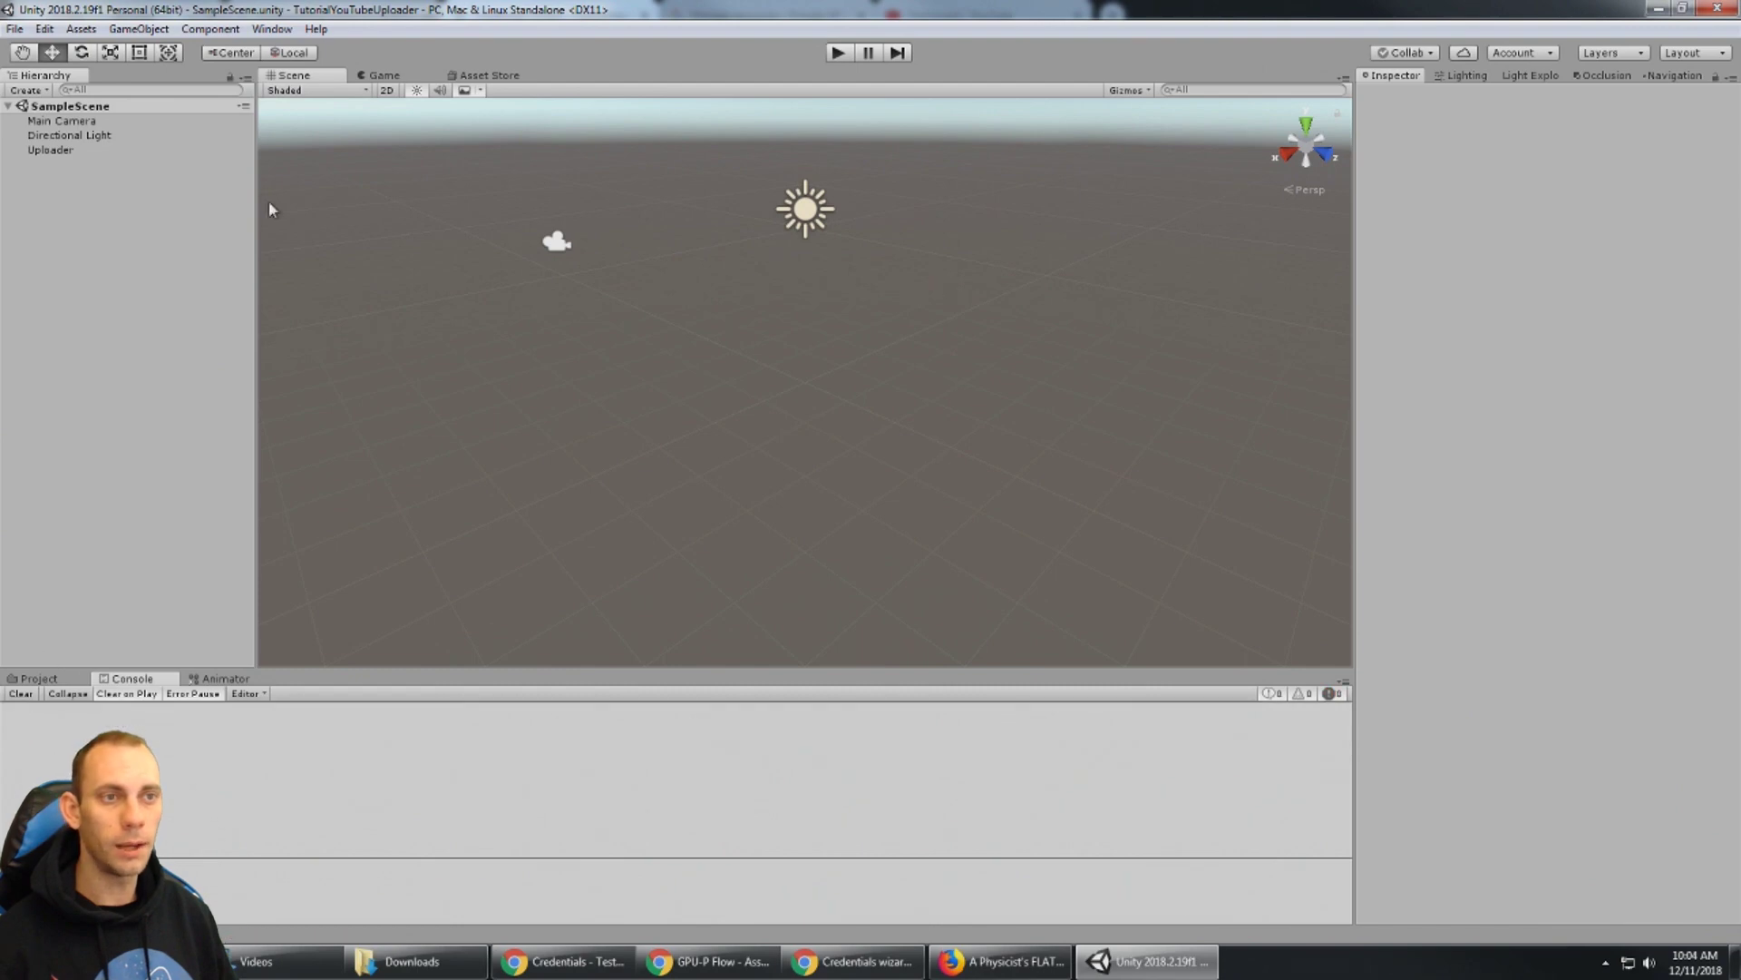
pyautogui.click(270, 29)
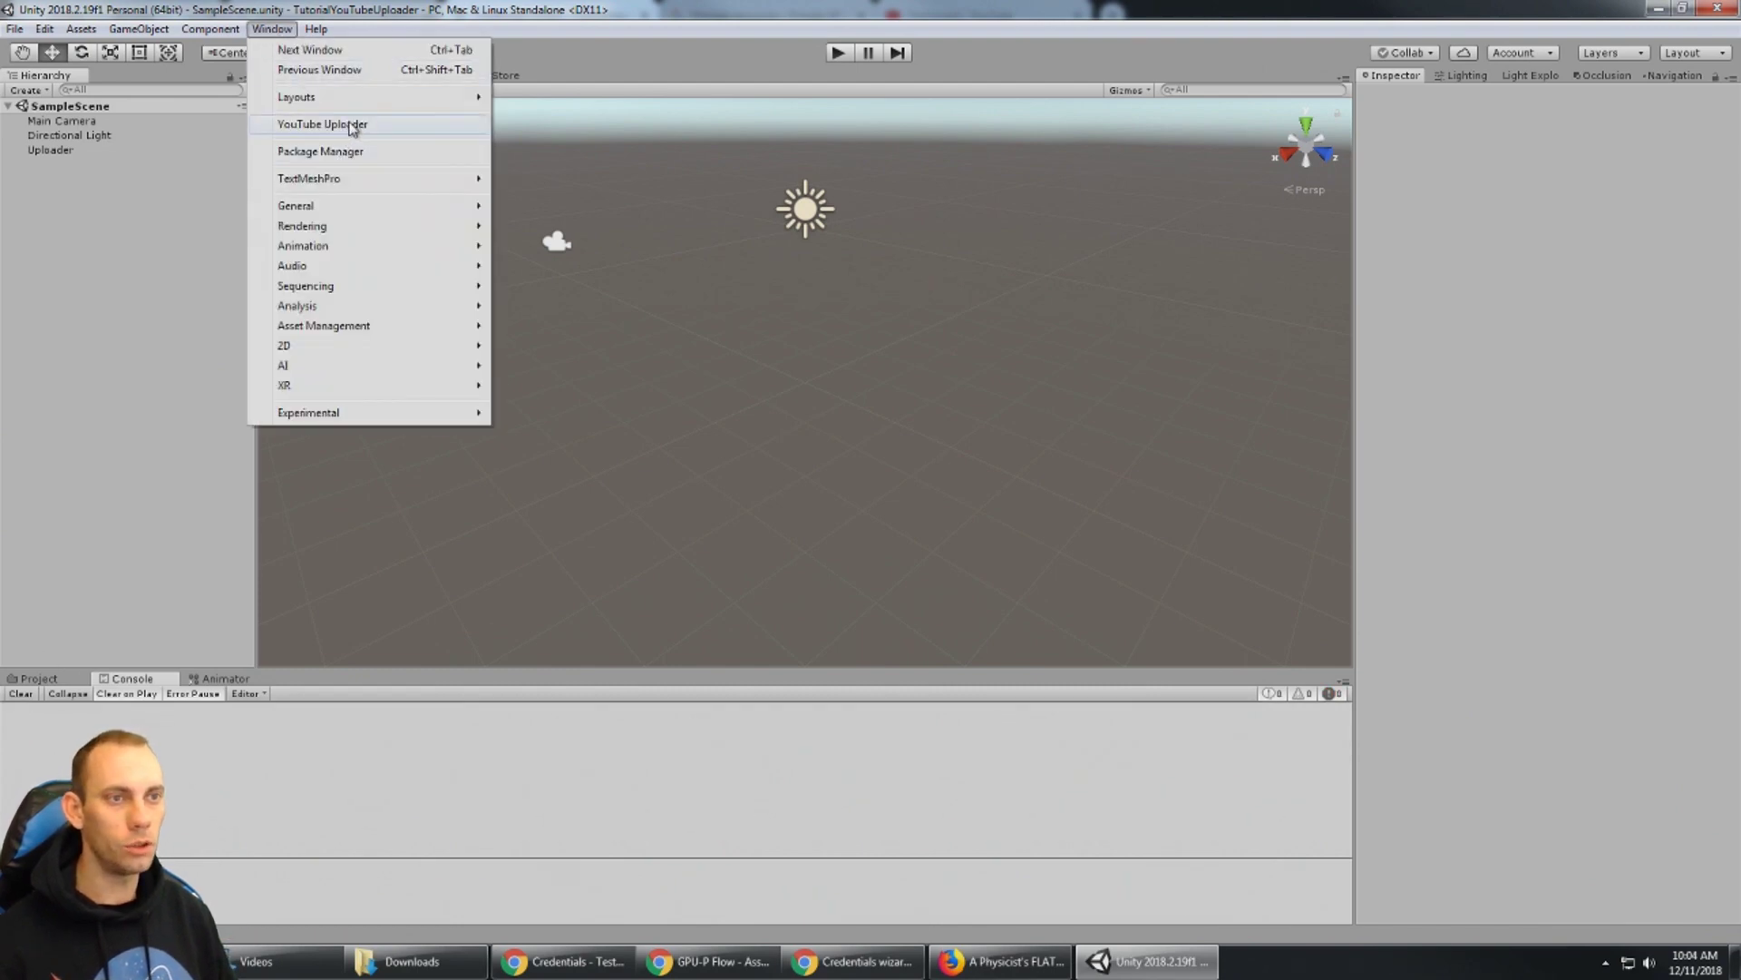
pyautogui.click(342, 125)
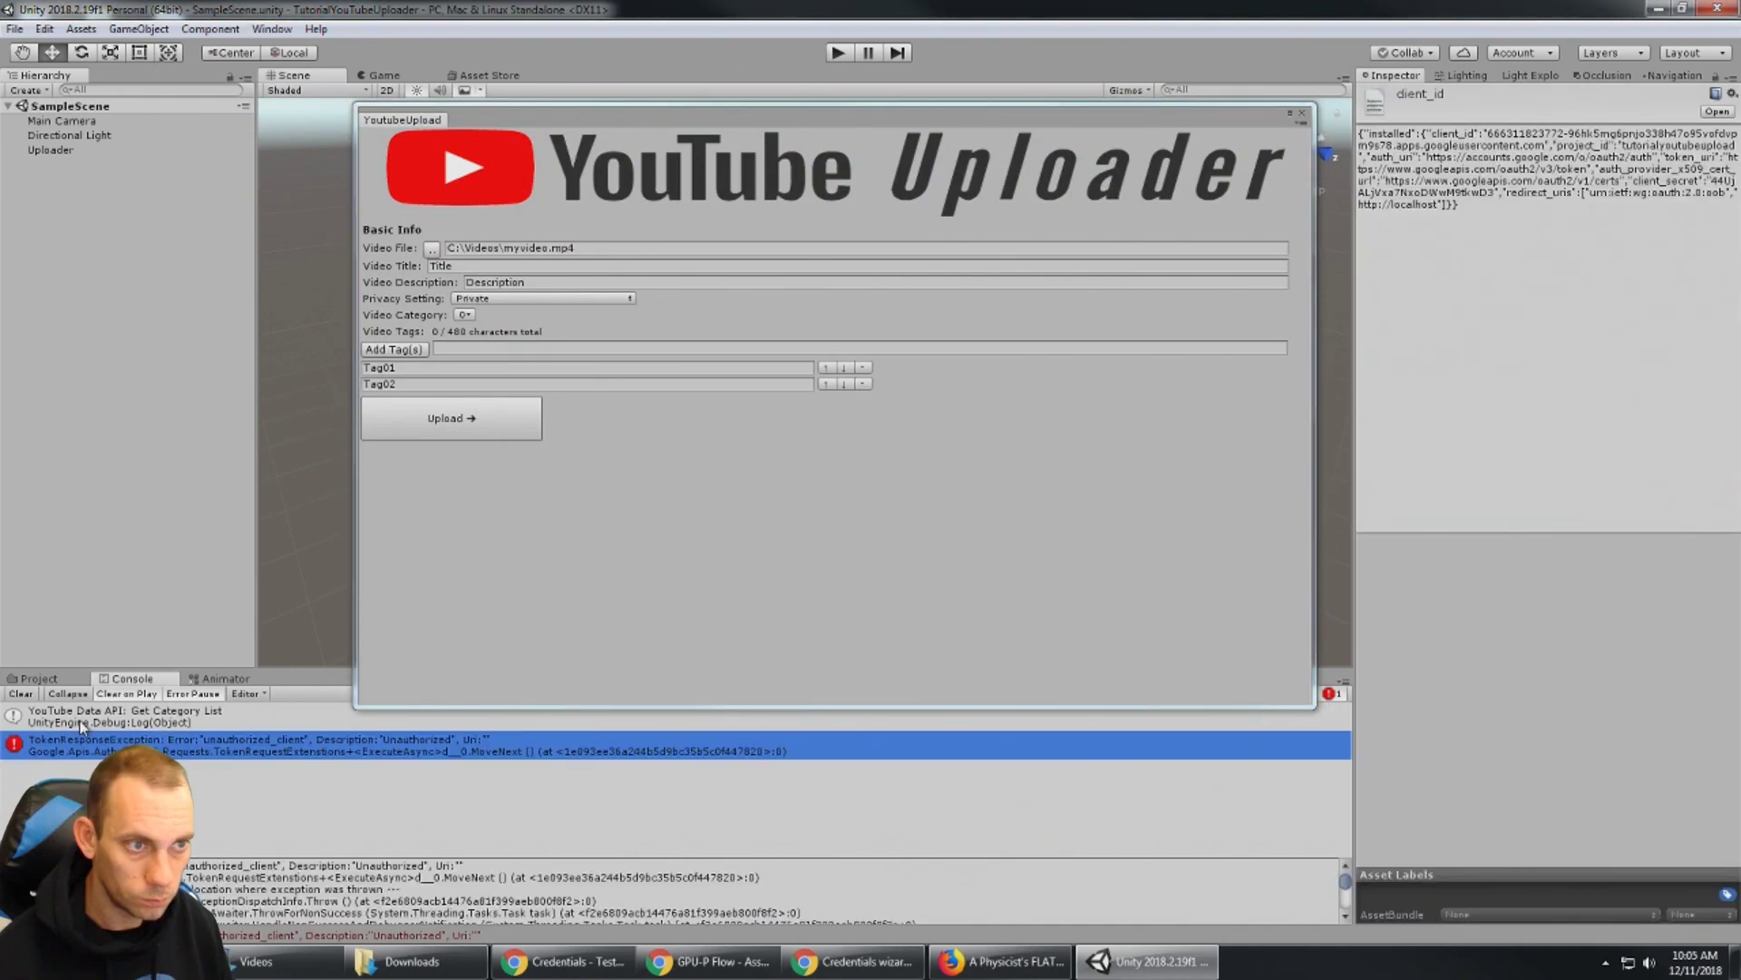
pyautogui.click(20, 693)
pyautogui.moveTo(629, 120); pyautogui.dragTo(620, 138)
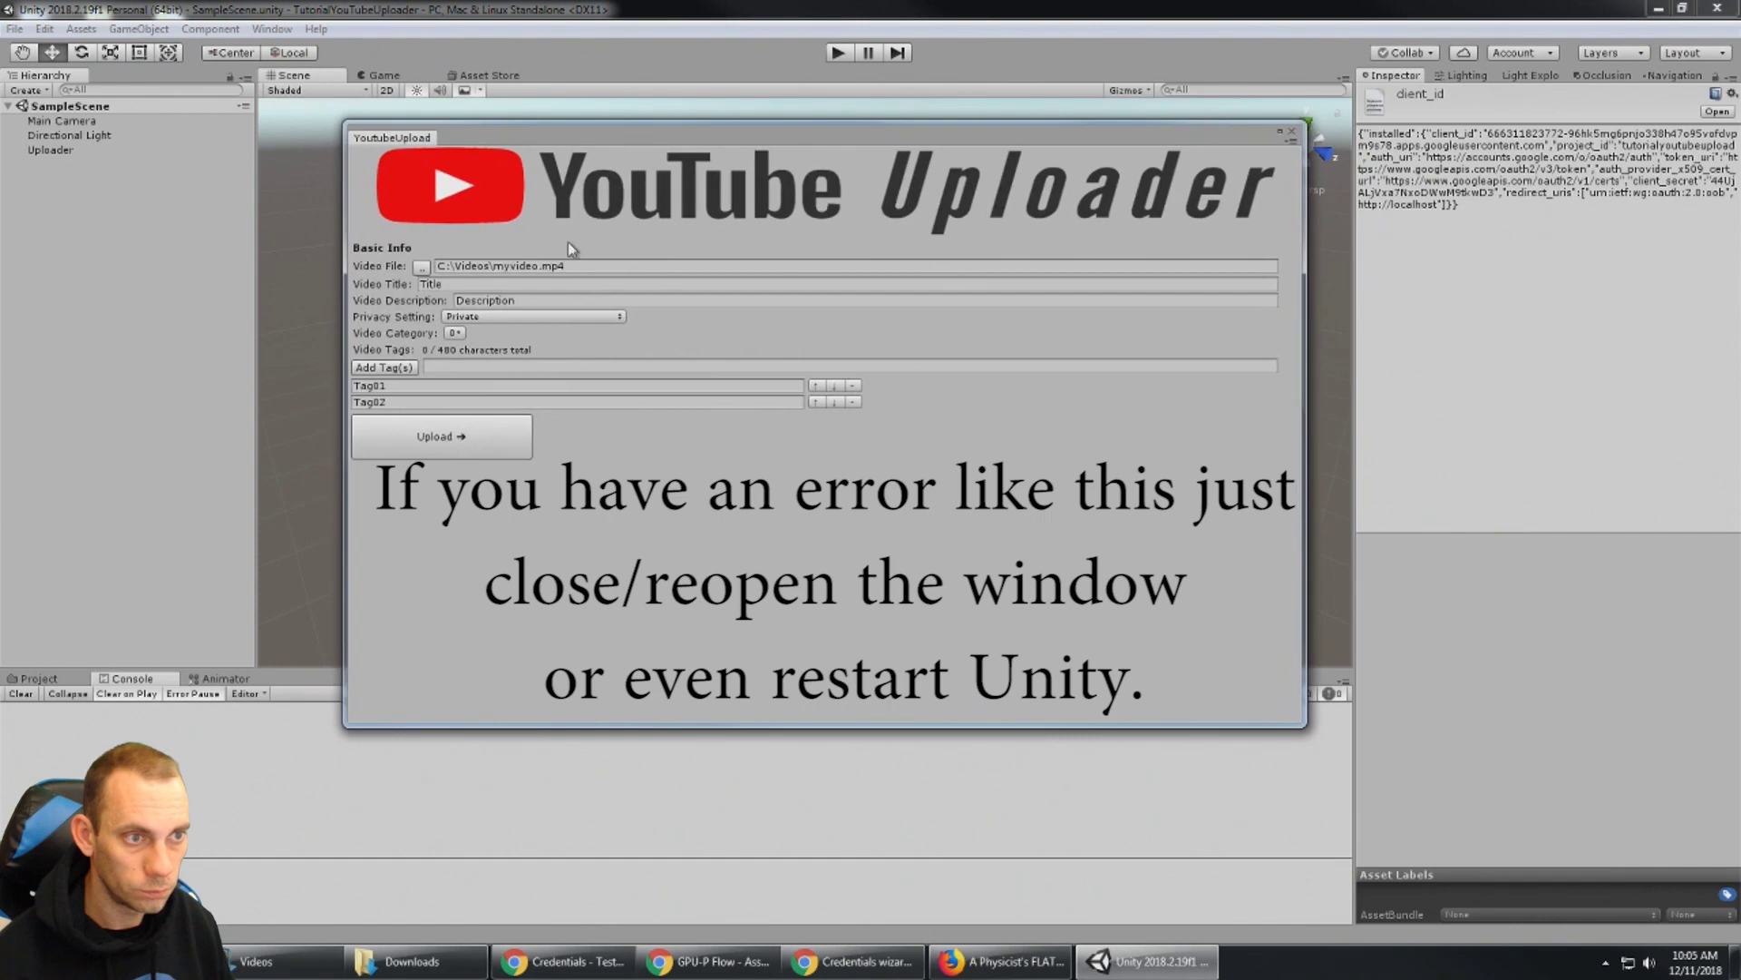
# Close and reopen the YouTube Uploader window until Google sign-in opens in the browser.
pyautogui.click(1292, 132)
pyautogui.click(273, 28)
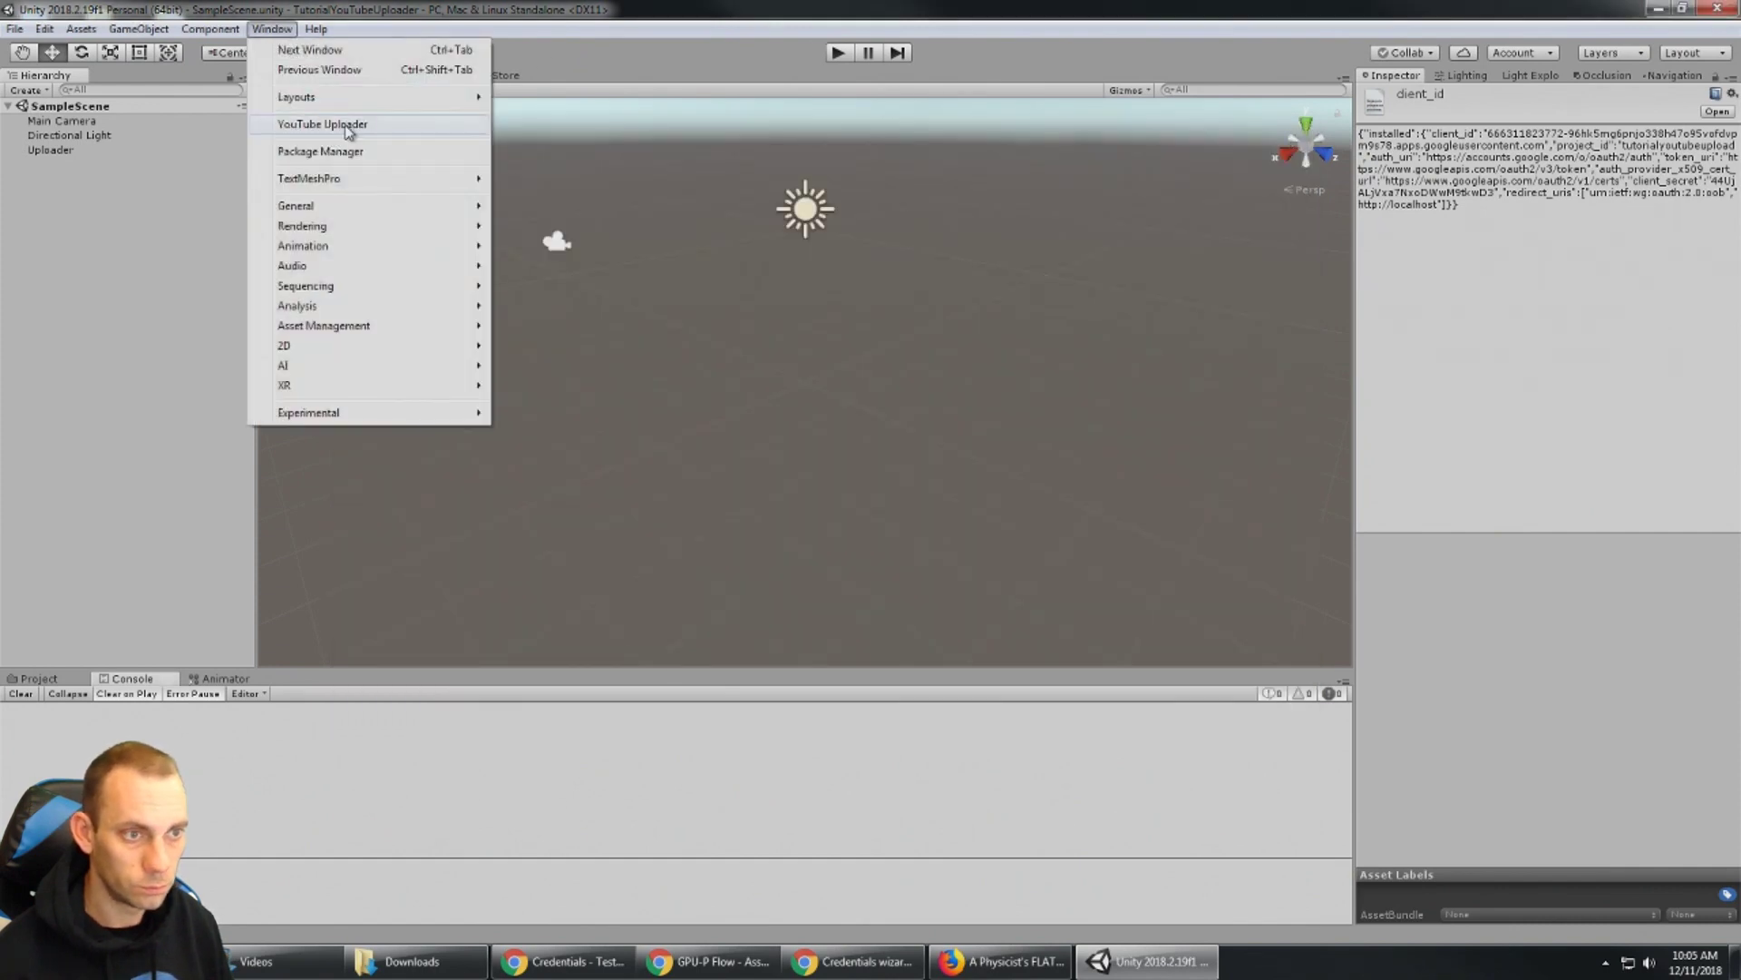
pyautogui.click(349, 117)
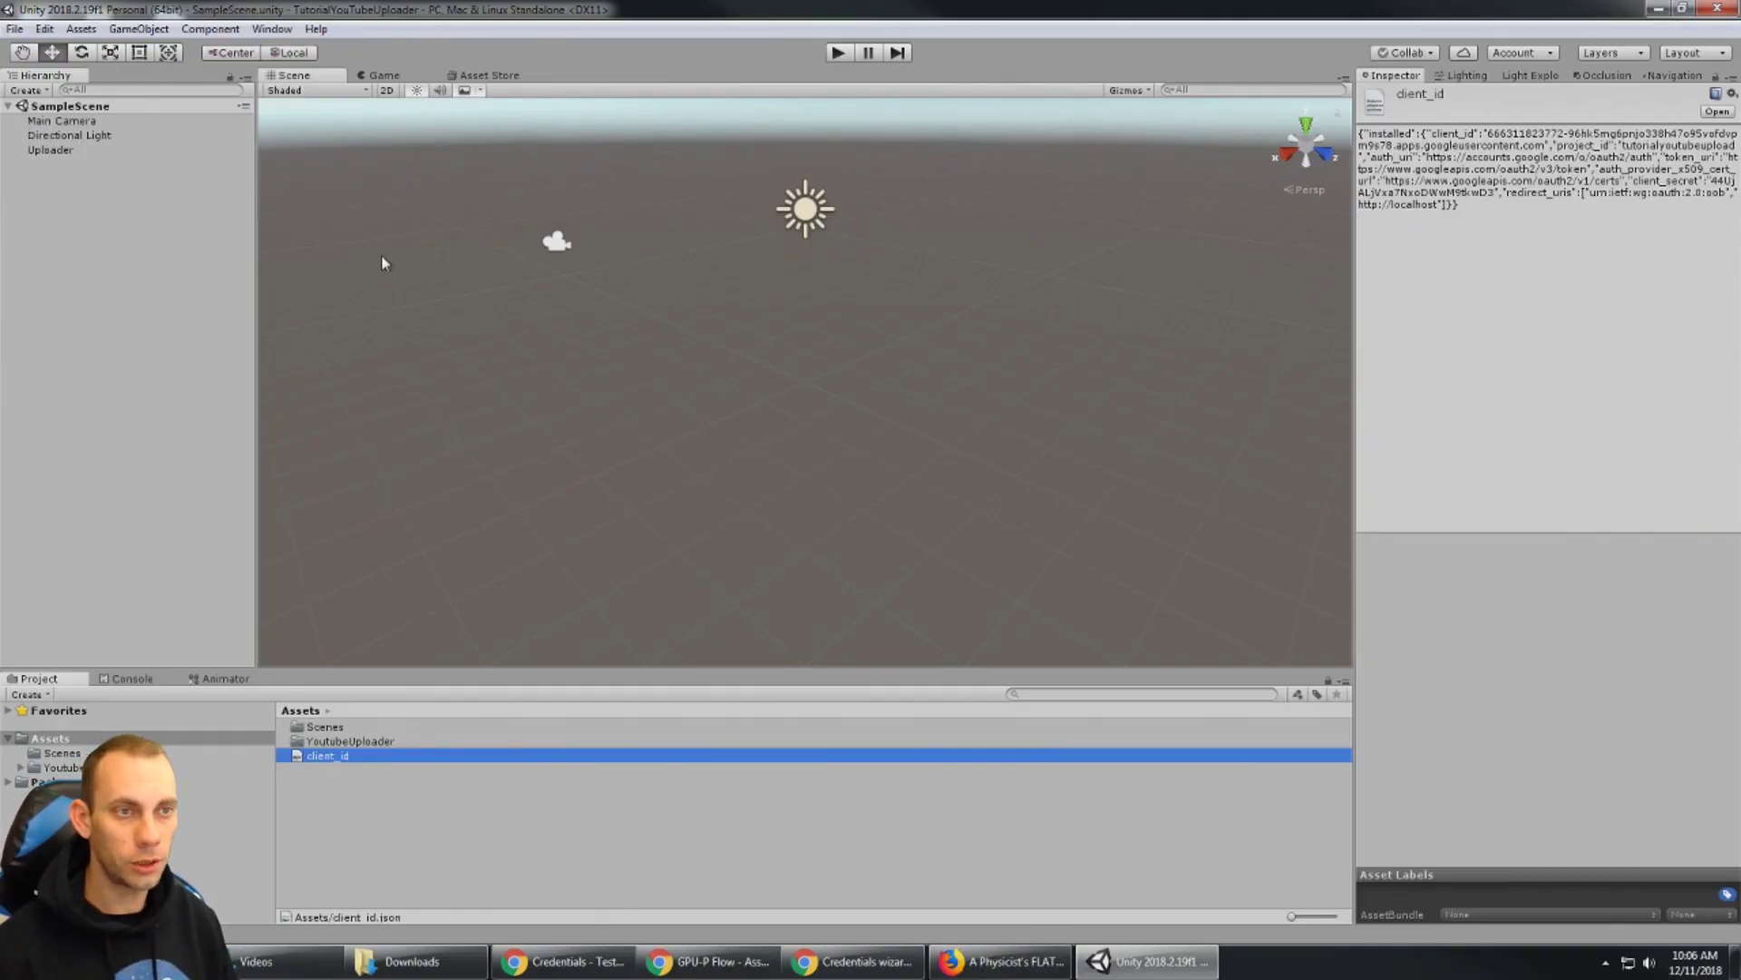
pyautogui.click(272, 28)
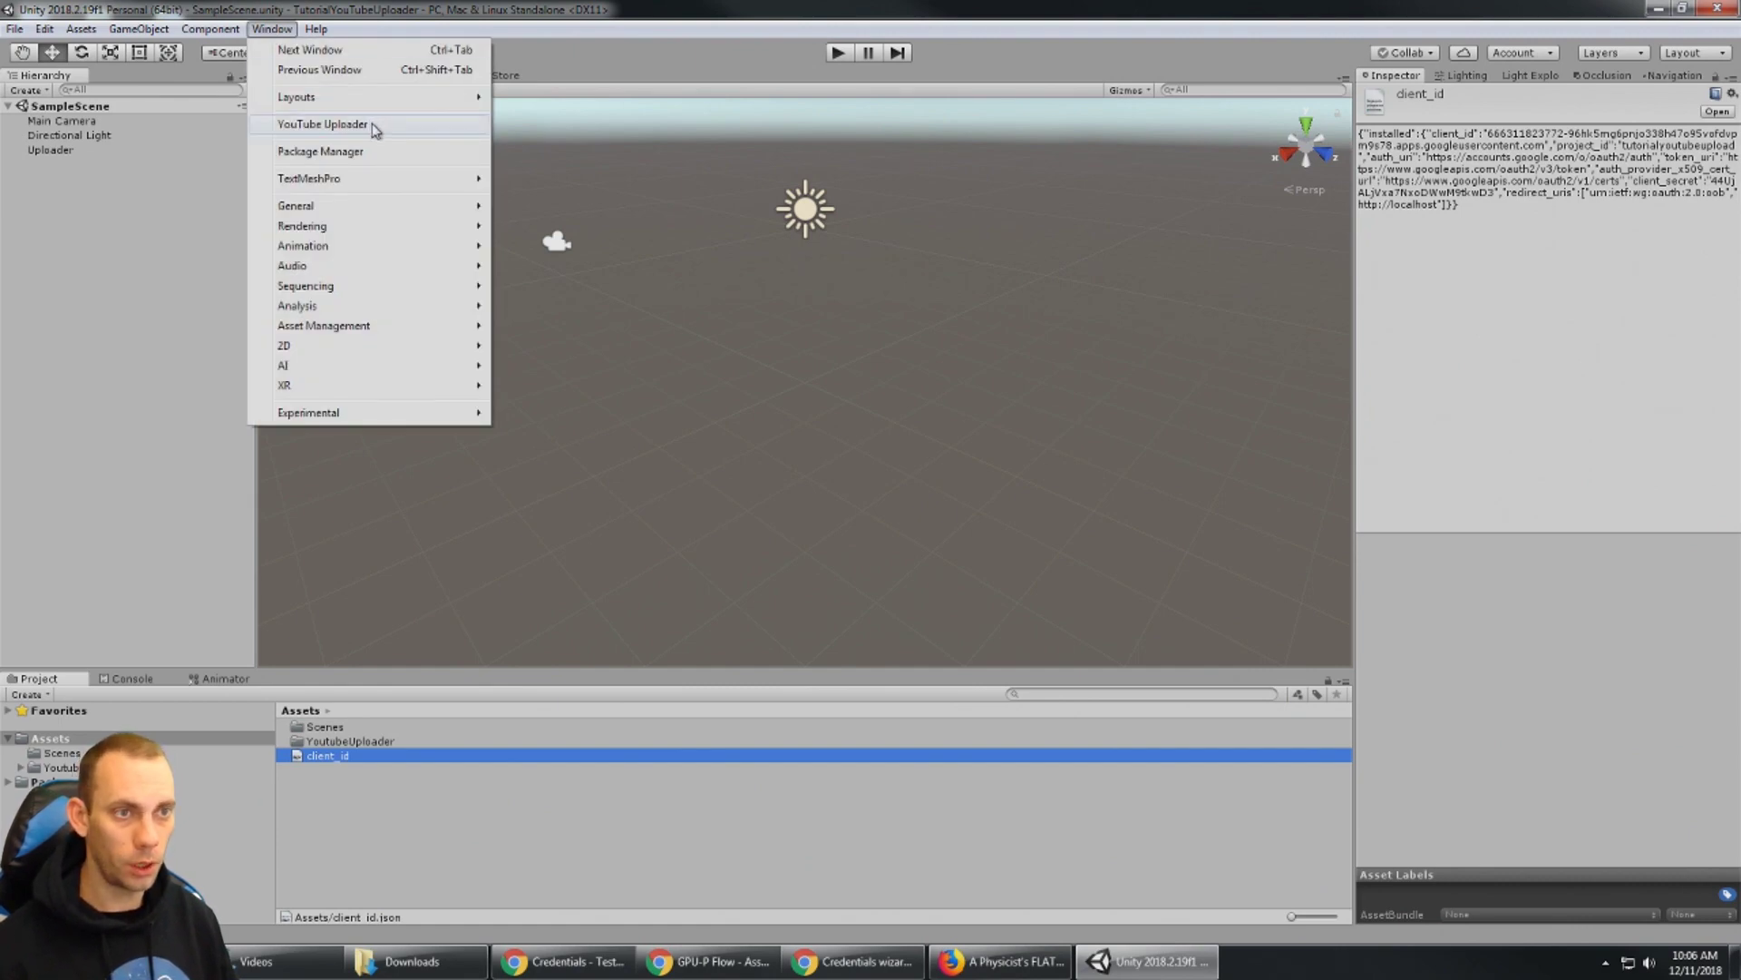
pyautogui.click(322, 124)
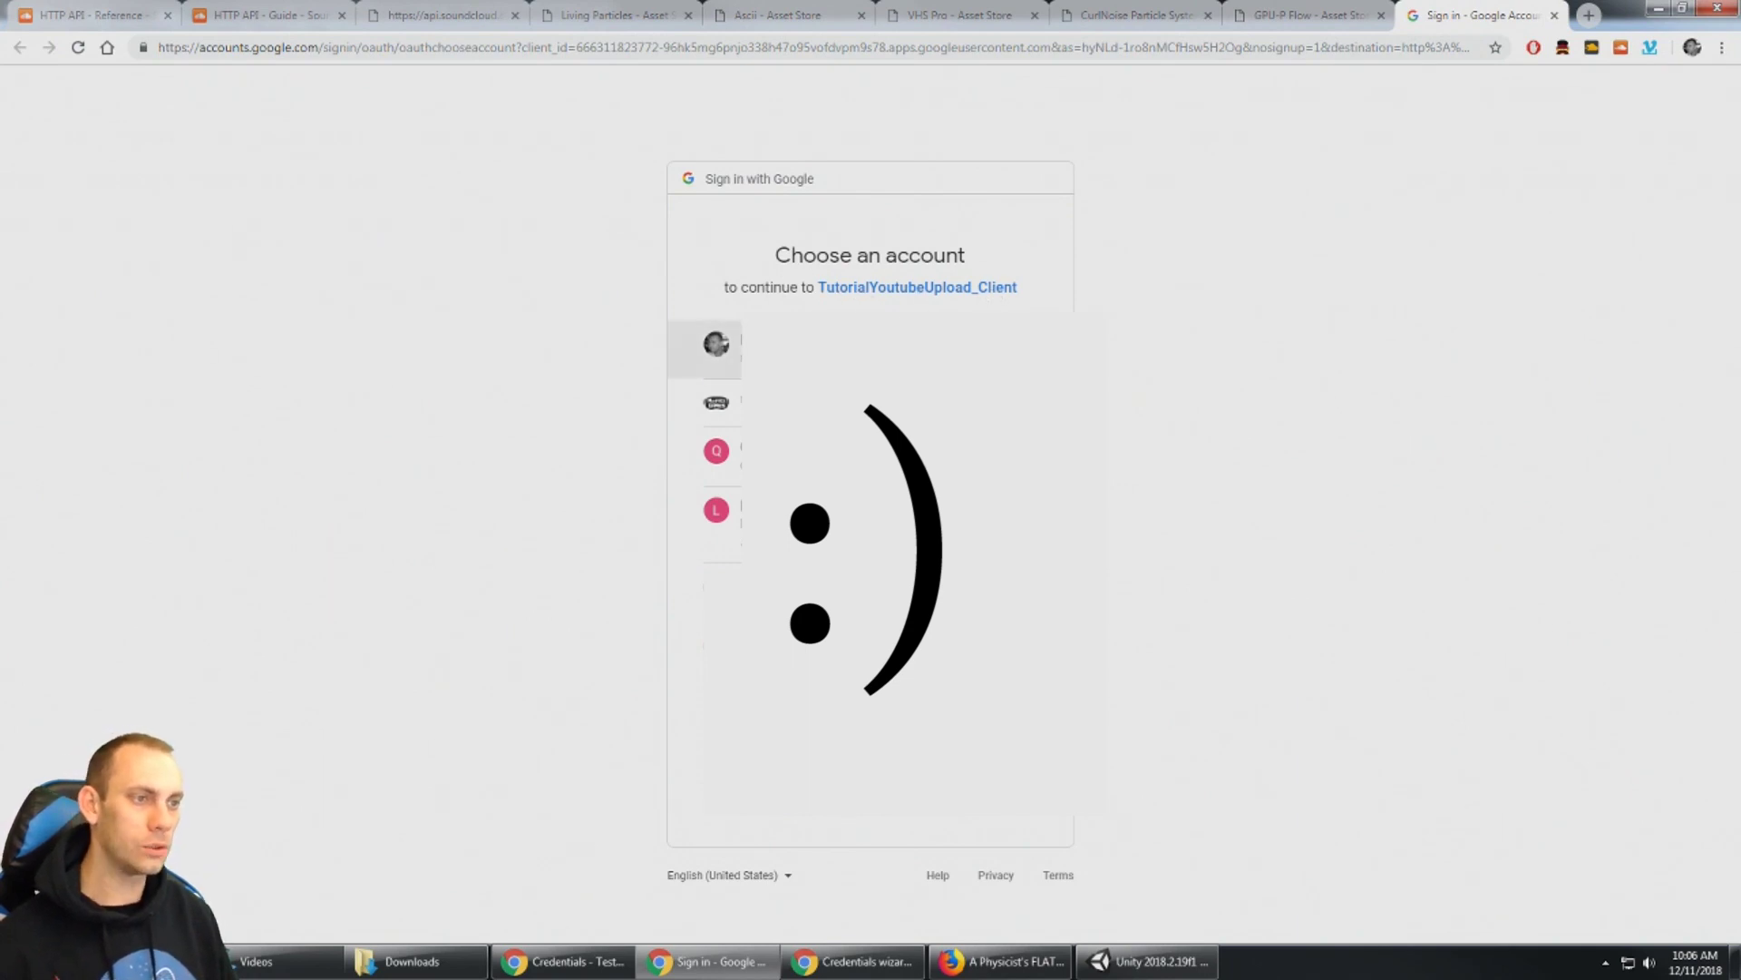
# Choose the Google account and channel, allow TutorialYoutubeUpload_Client access, then close the code page.
pyautogui.click(810, 349)
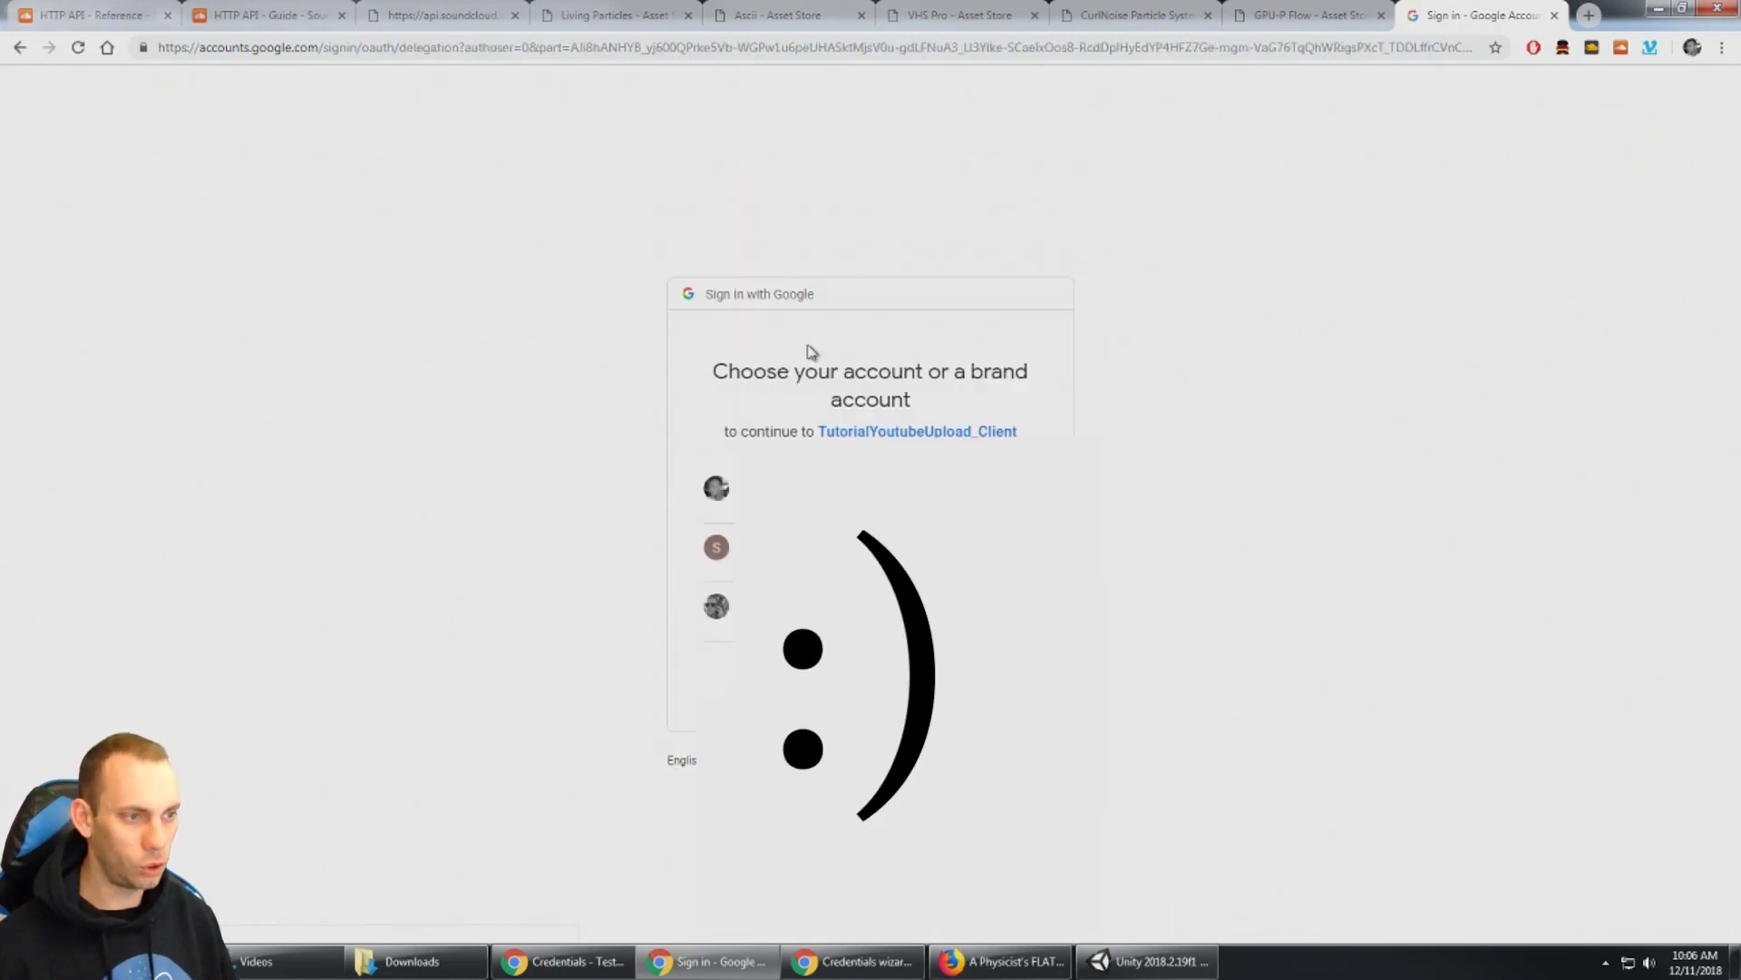
pyautogui.click(871, 490)
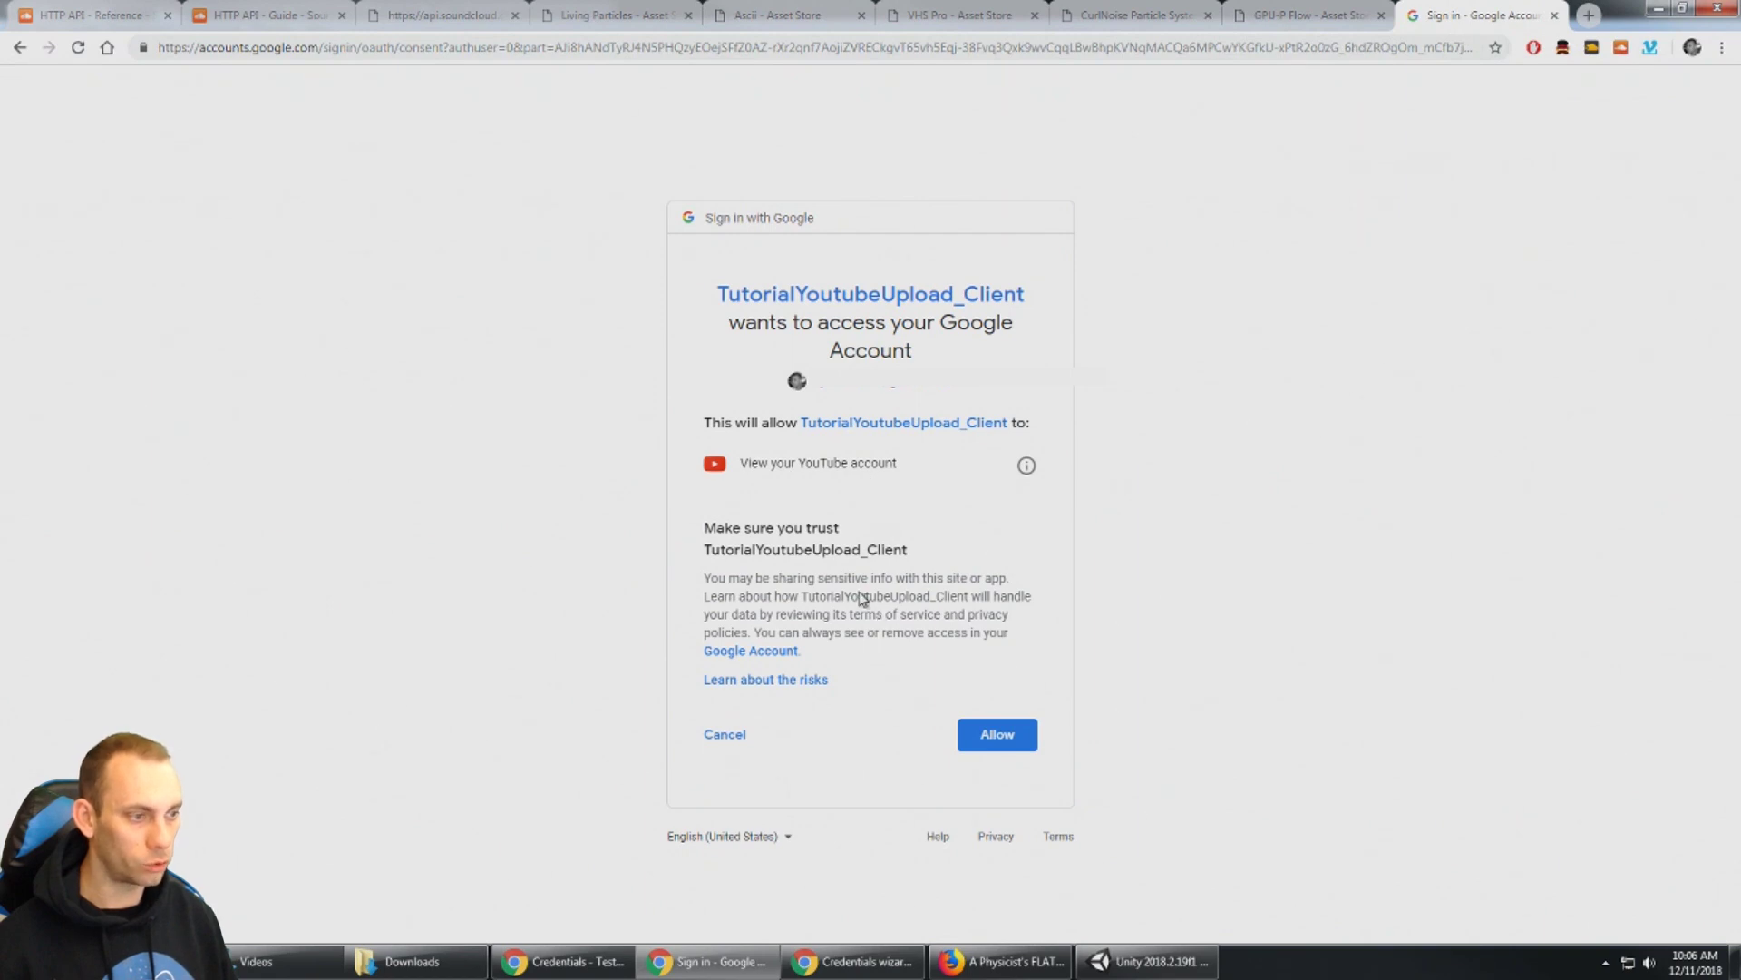
pyautogui.click(998, 737)
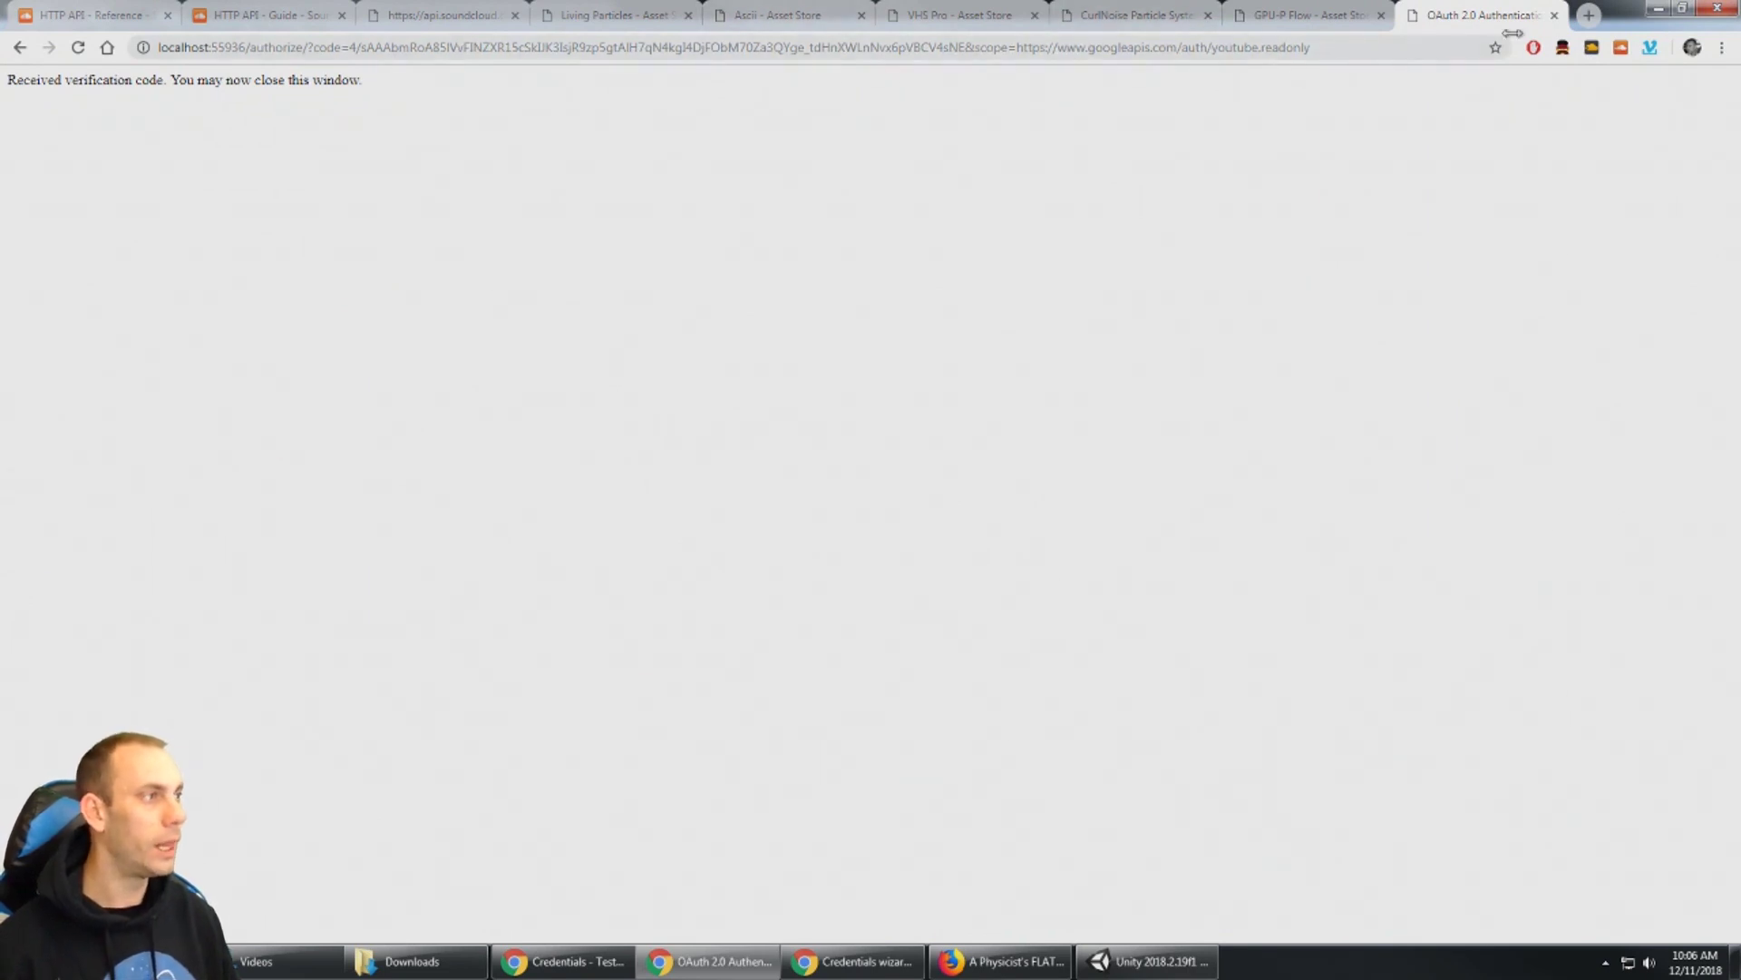
pyautogui.click(1555, 15)
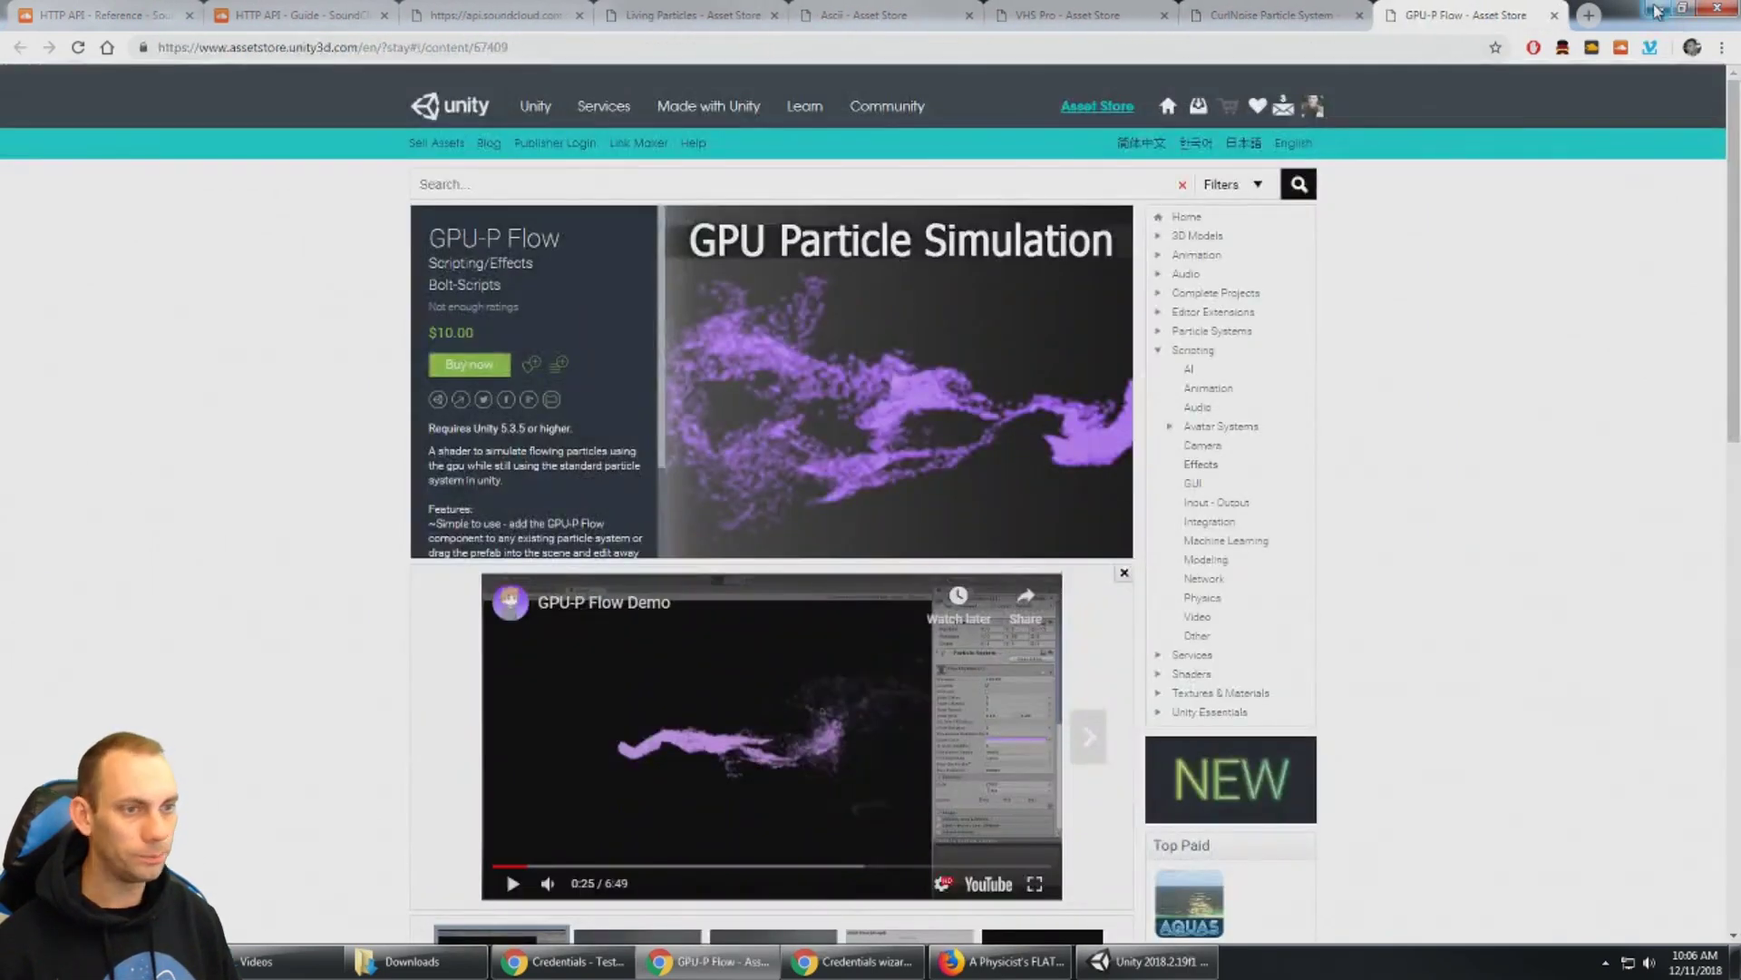
# Back in Unity, look through the Video Category list, leaving People and Blogs selected.
pyautogui.click(1657, 11)
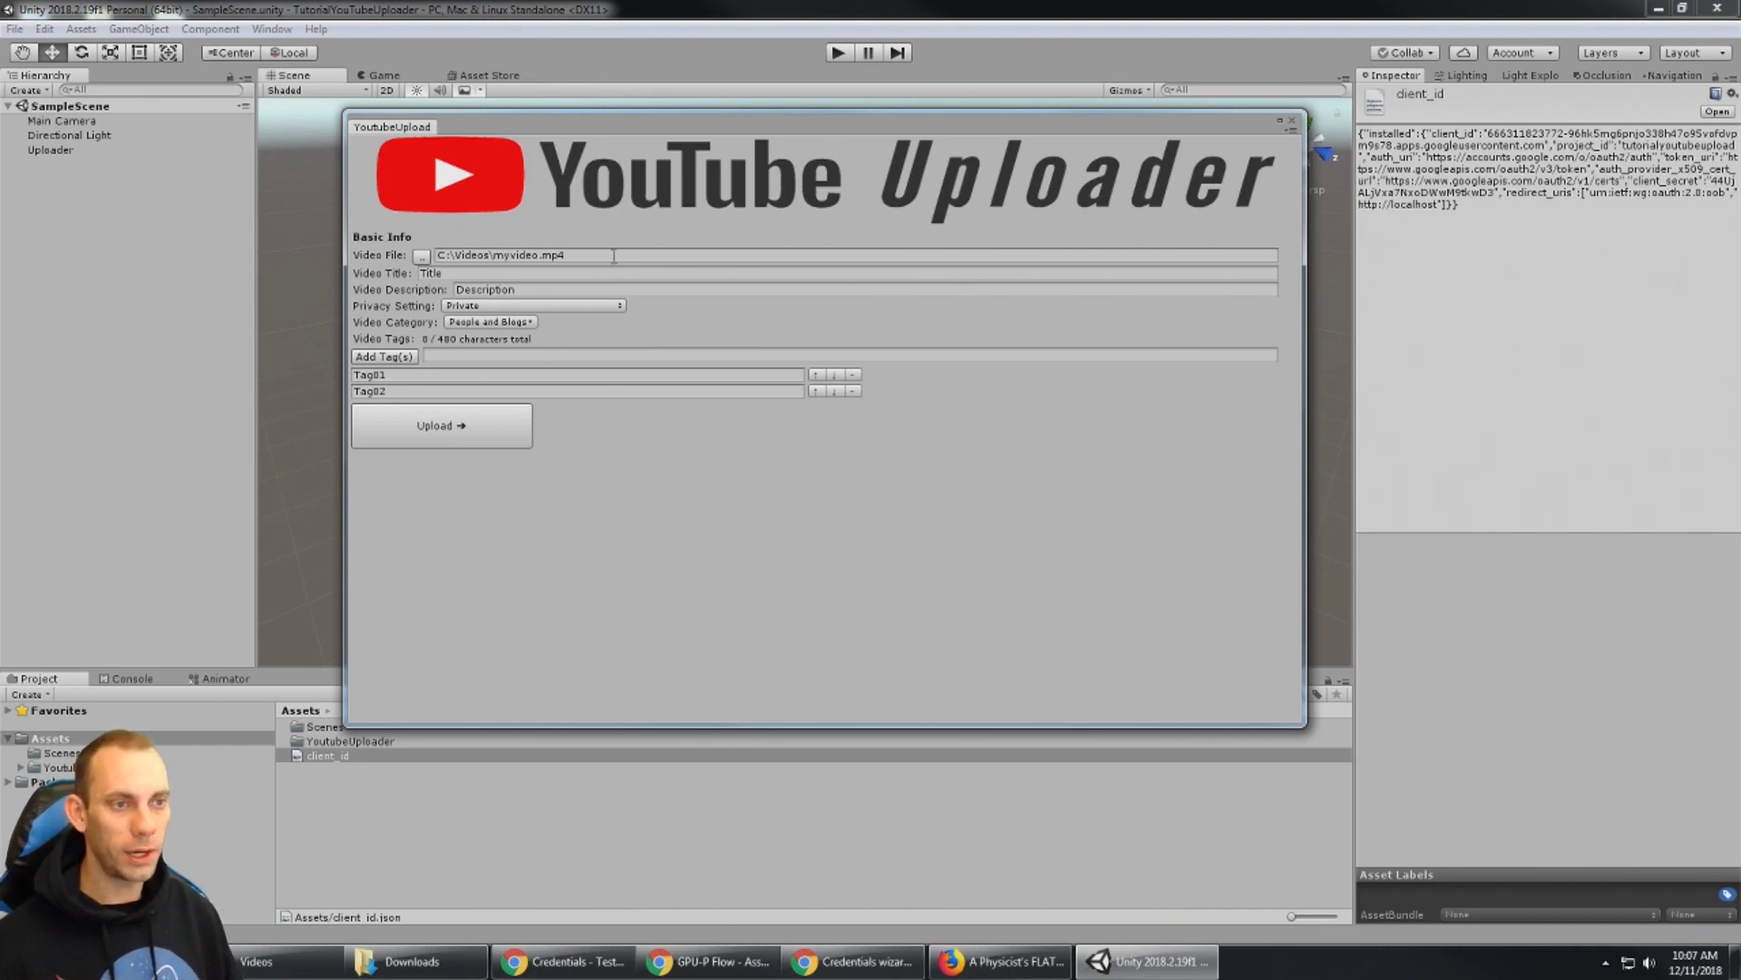
pyautogui.click(453, 325)
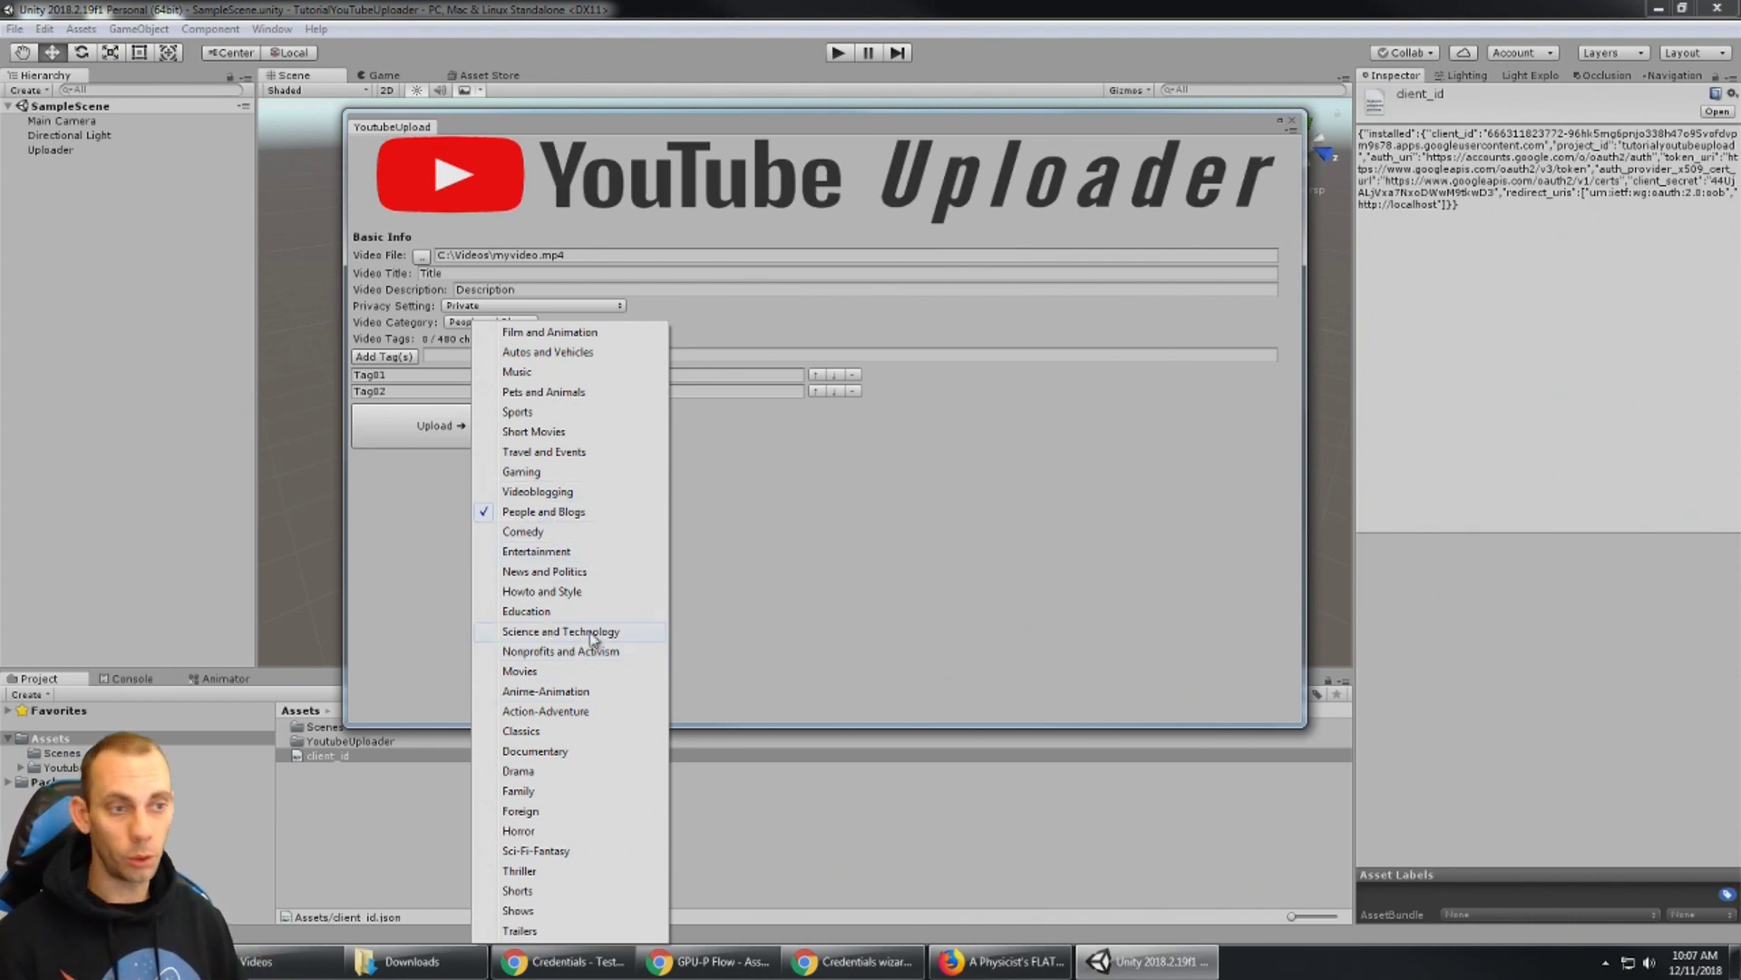
pyautogui.click(872, 530)
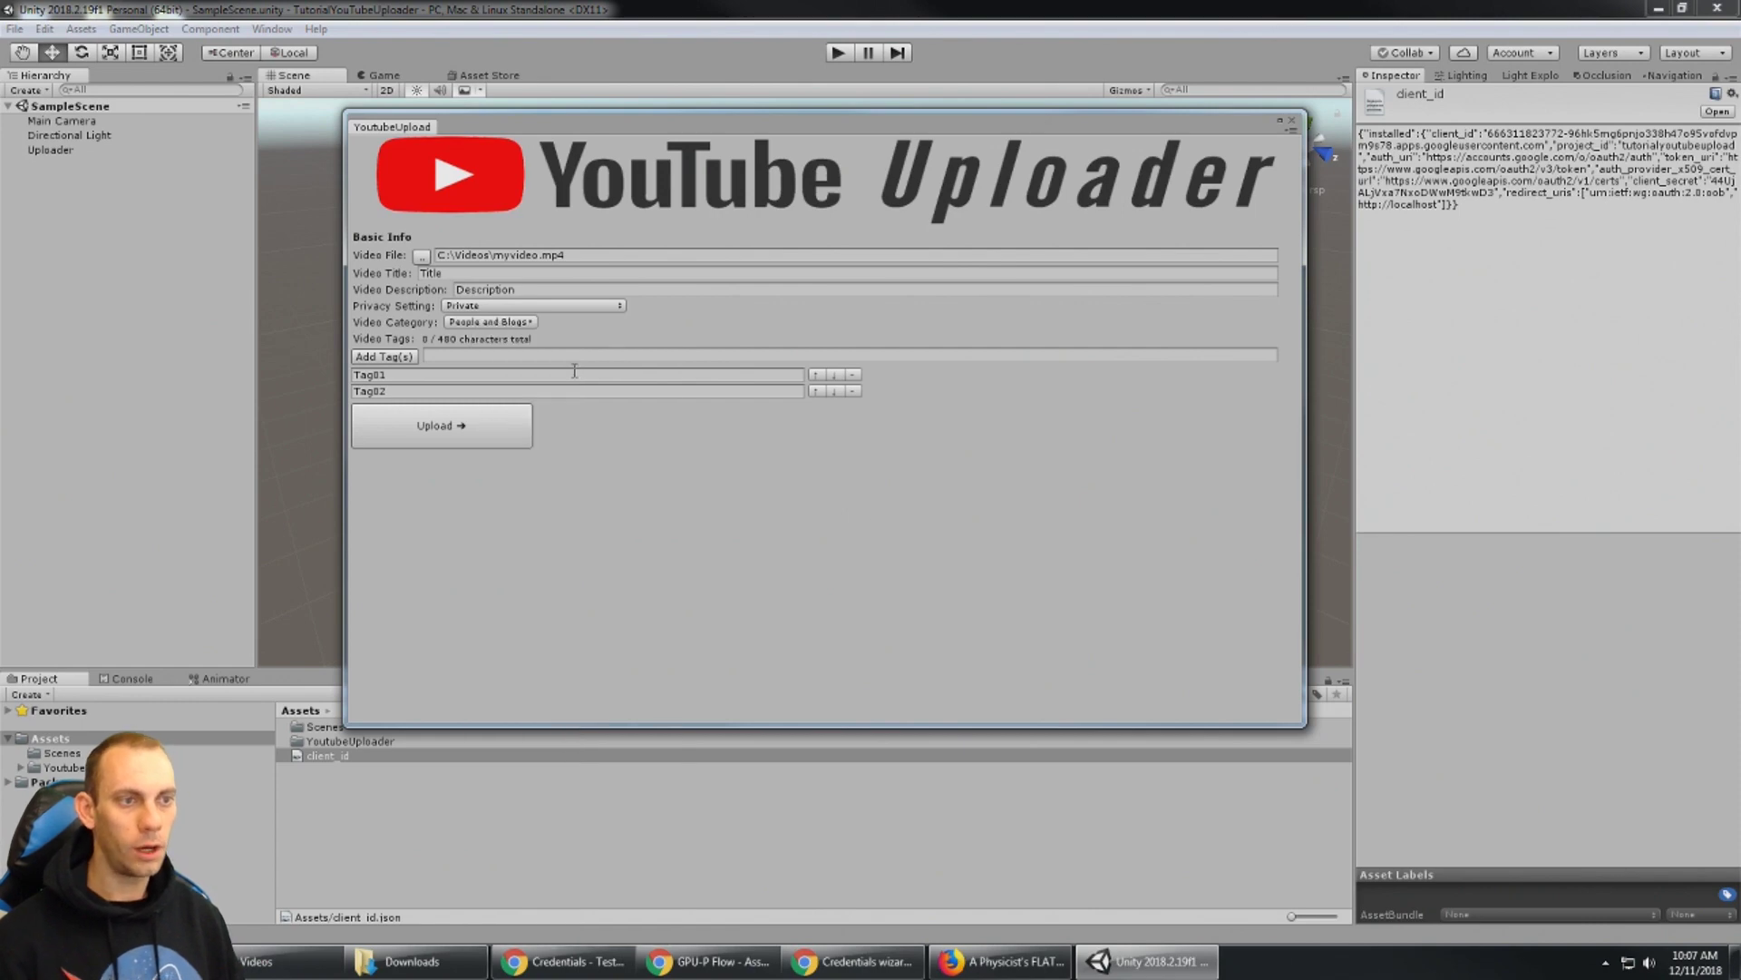
pyautogui.click(521, 327)
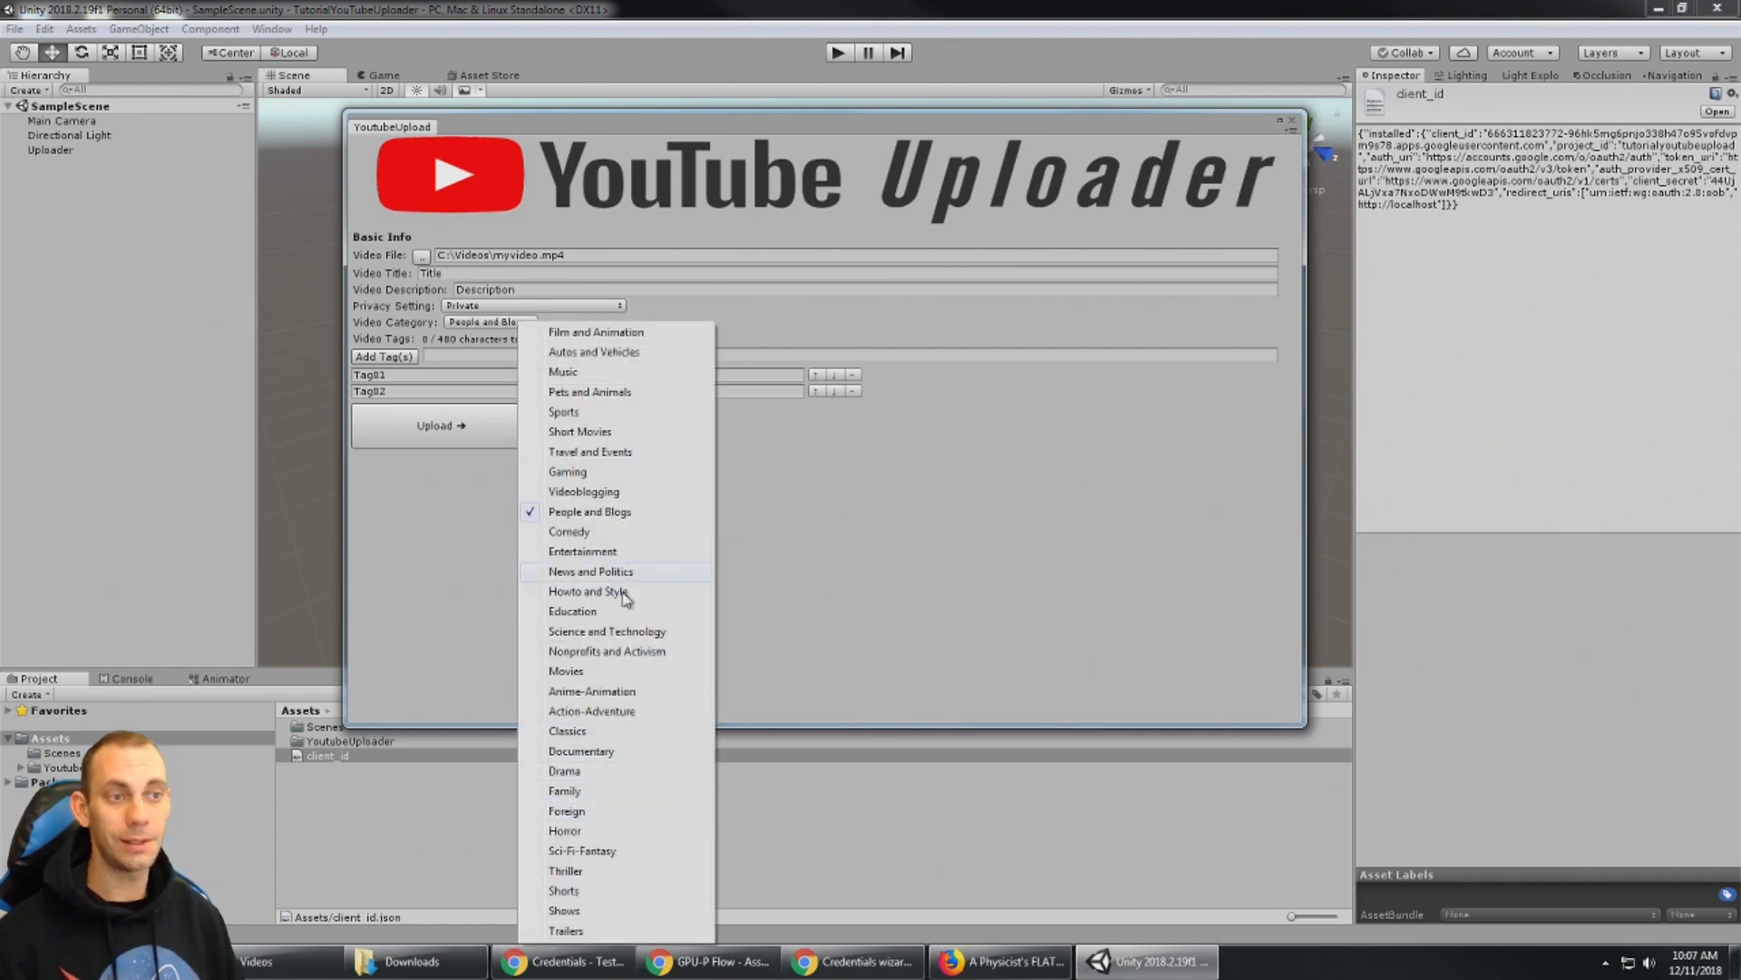
pyautogui.click(864, 606)
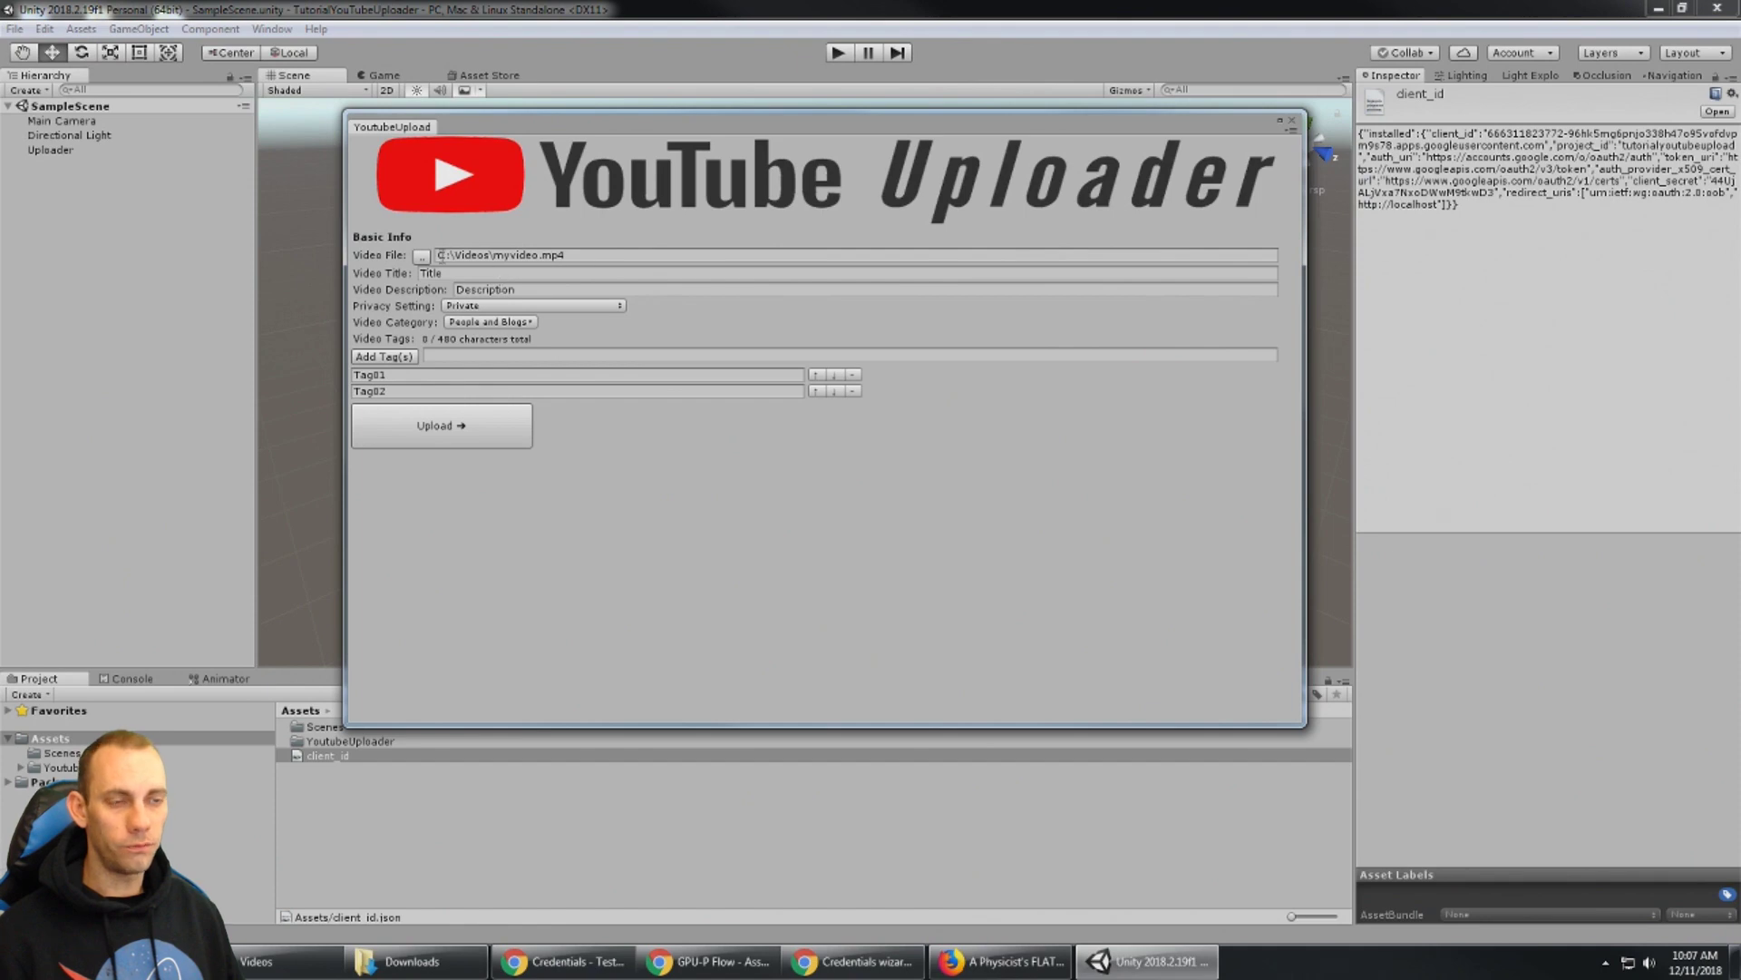
# Cancel a first video file browse, open YoutubeUploader > Demo, and try dropping DemoVideo onto Video File.
pyautogui.moveTo(497, 133)
pyautogui.mouseDown()
pyautogui.moveTo(446, 148)
pyautogui.moveTo(470, 144)
pyautogui.mouseUp()
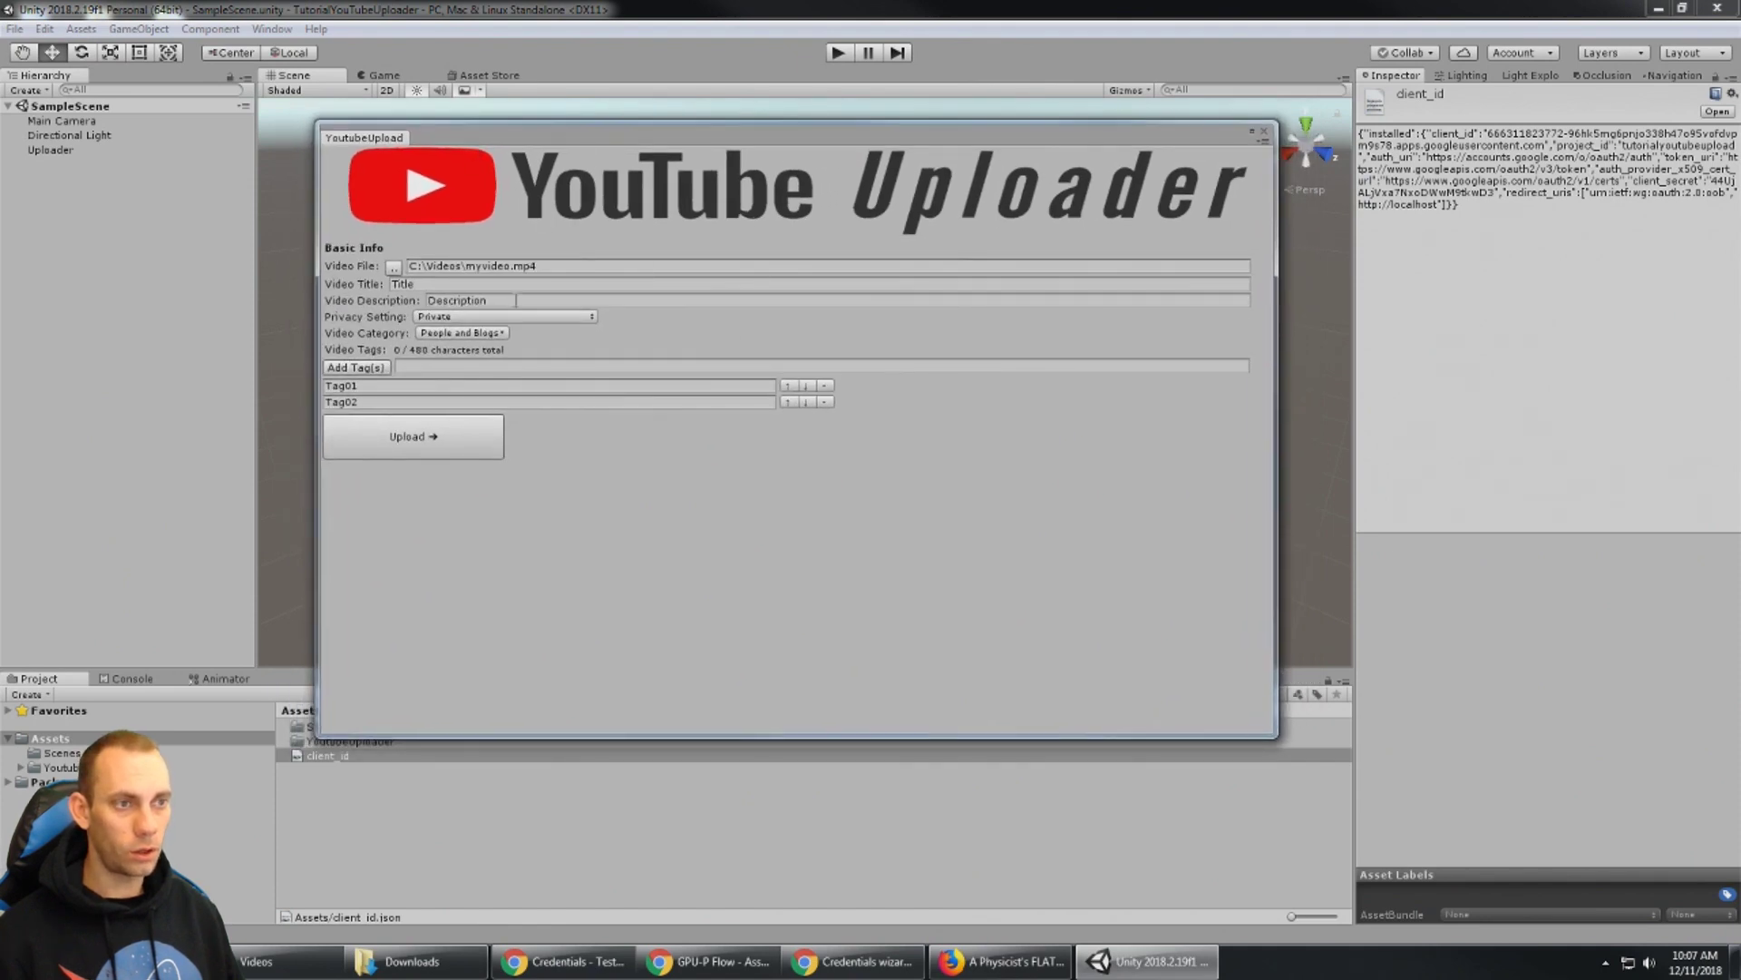
pyautogui.click(394, 268)
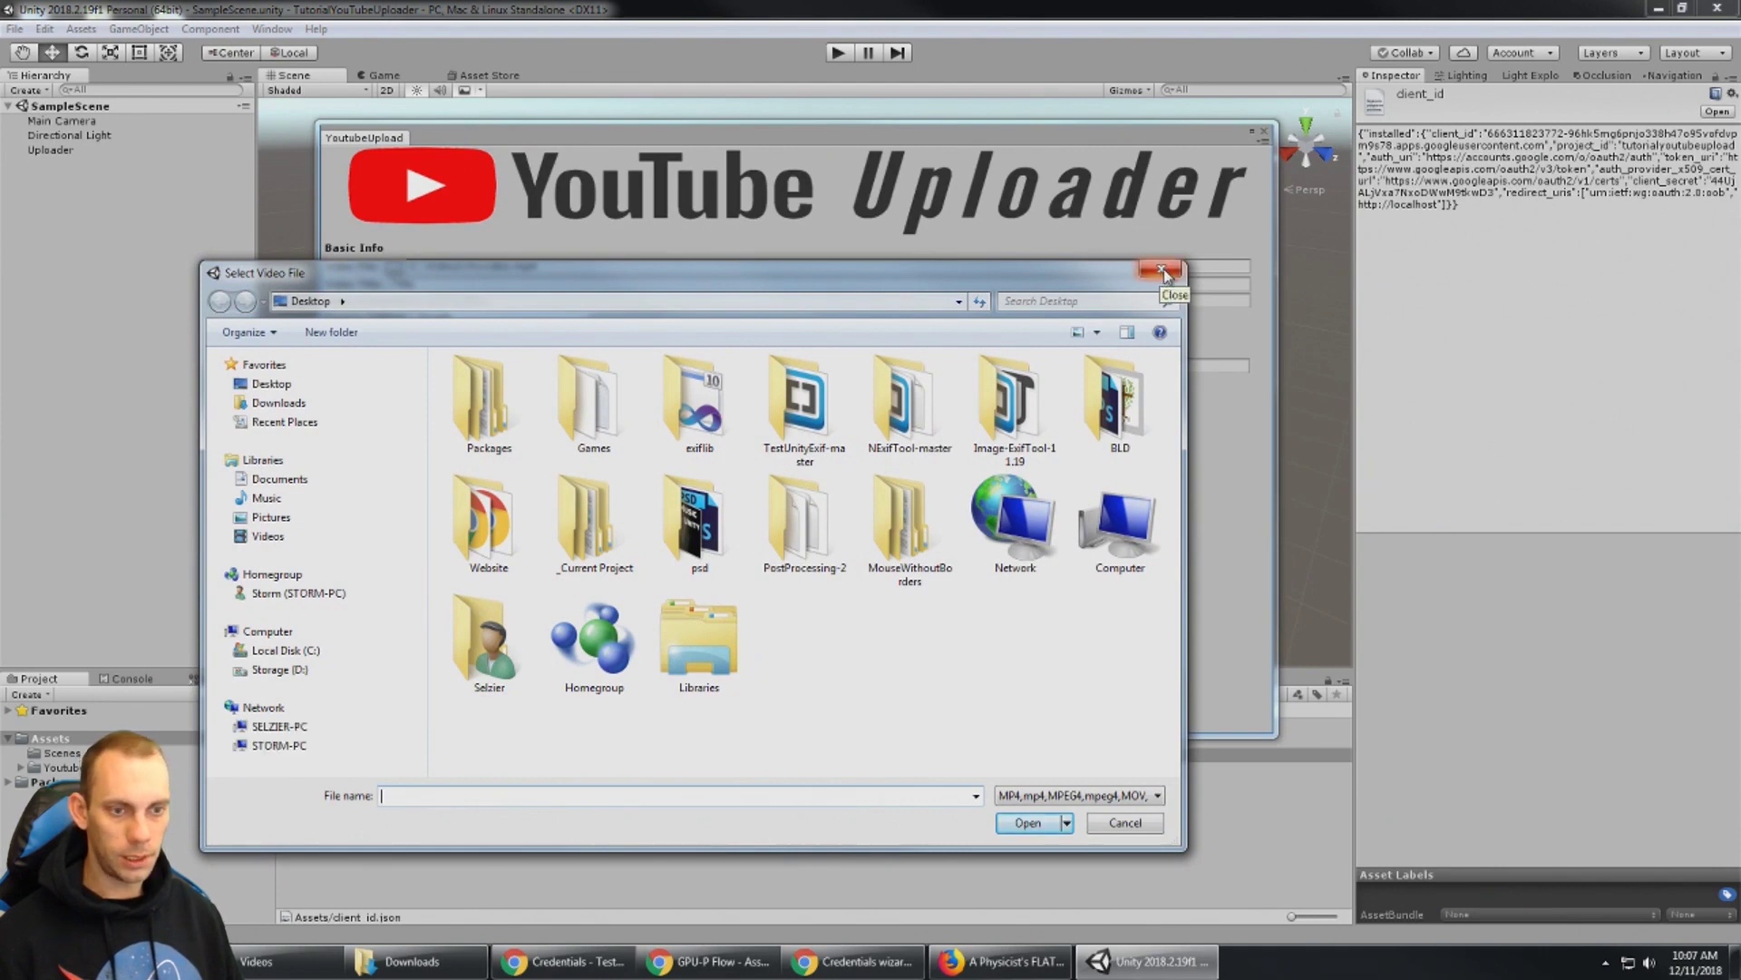
pyautogui.click(1163, 269)
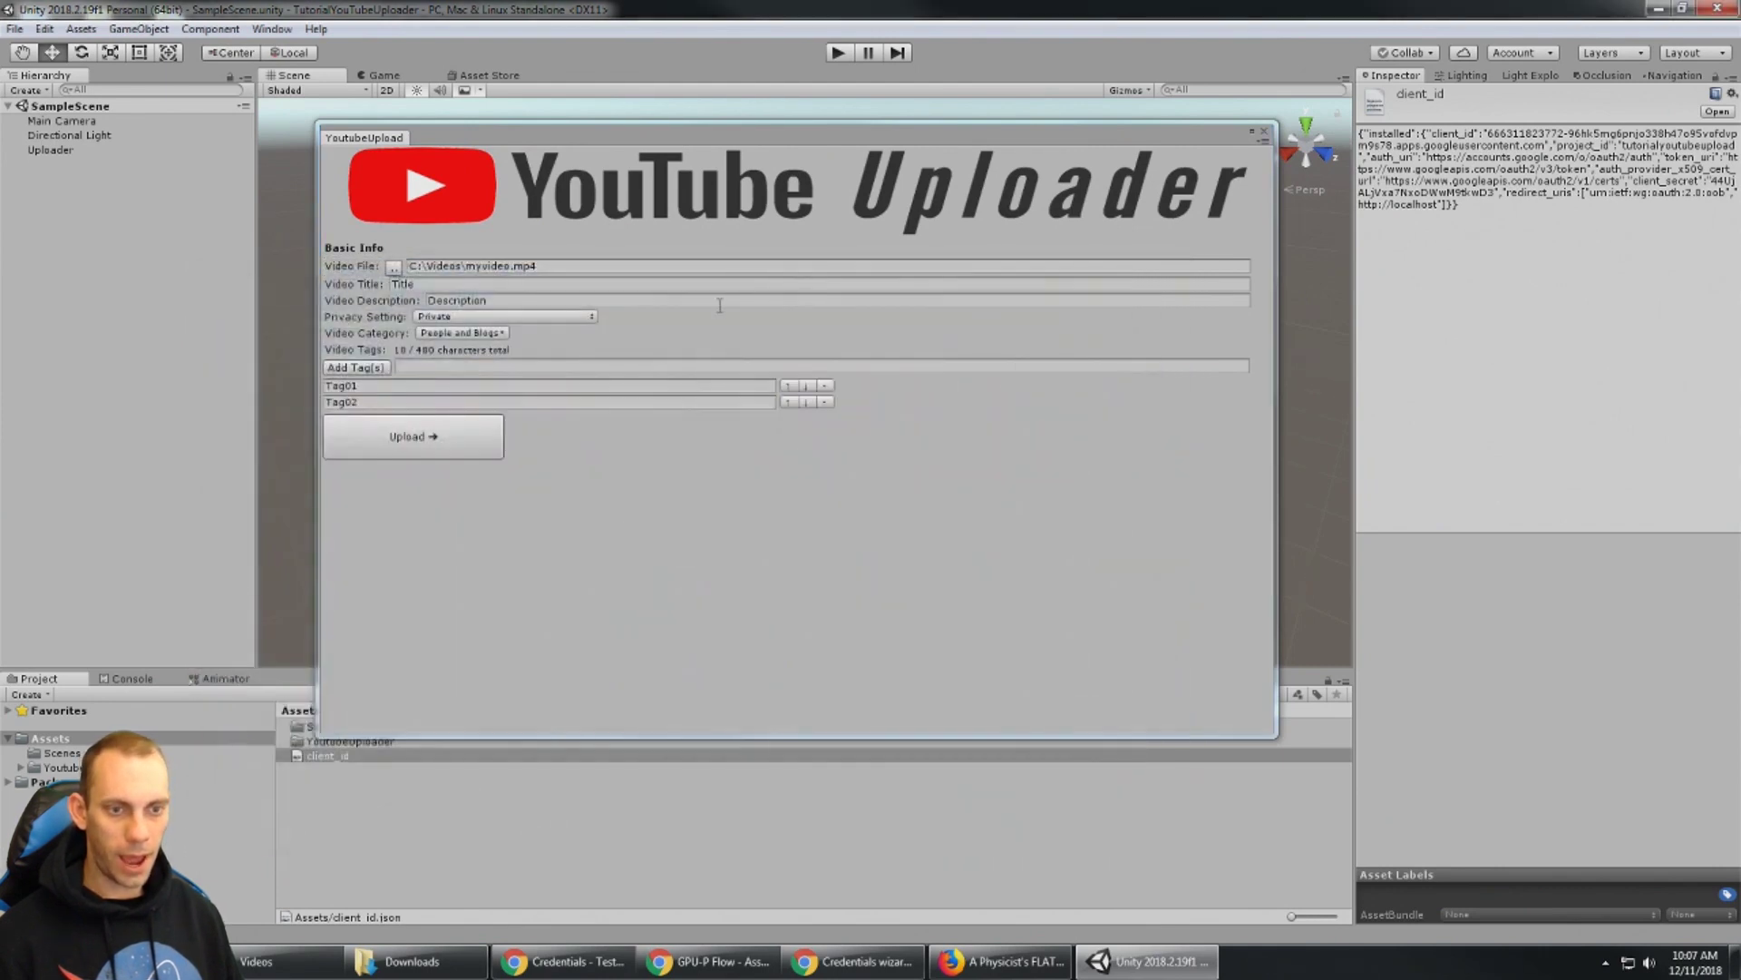
pyautogui.click(20, 768)
pyautogui.click(54, 781)
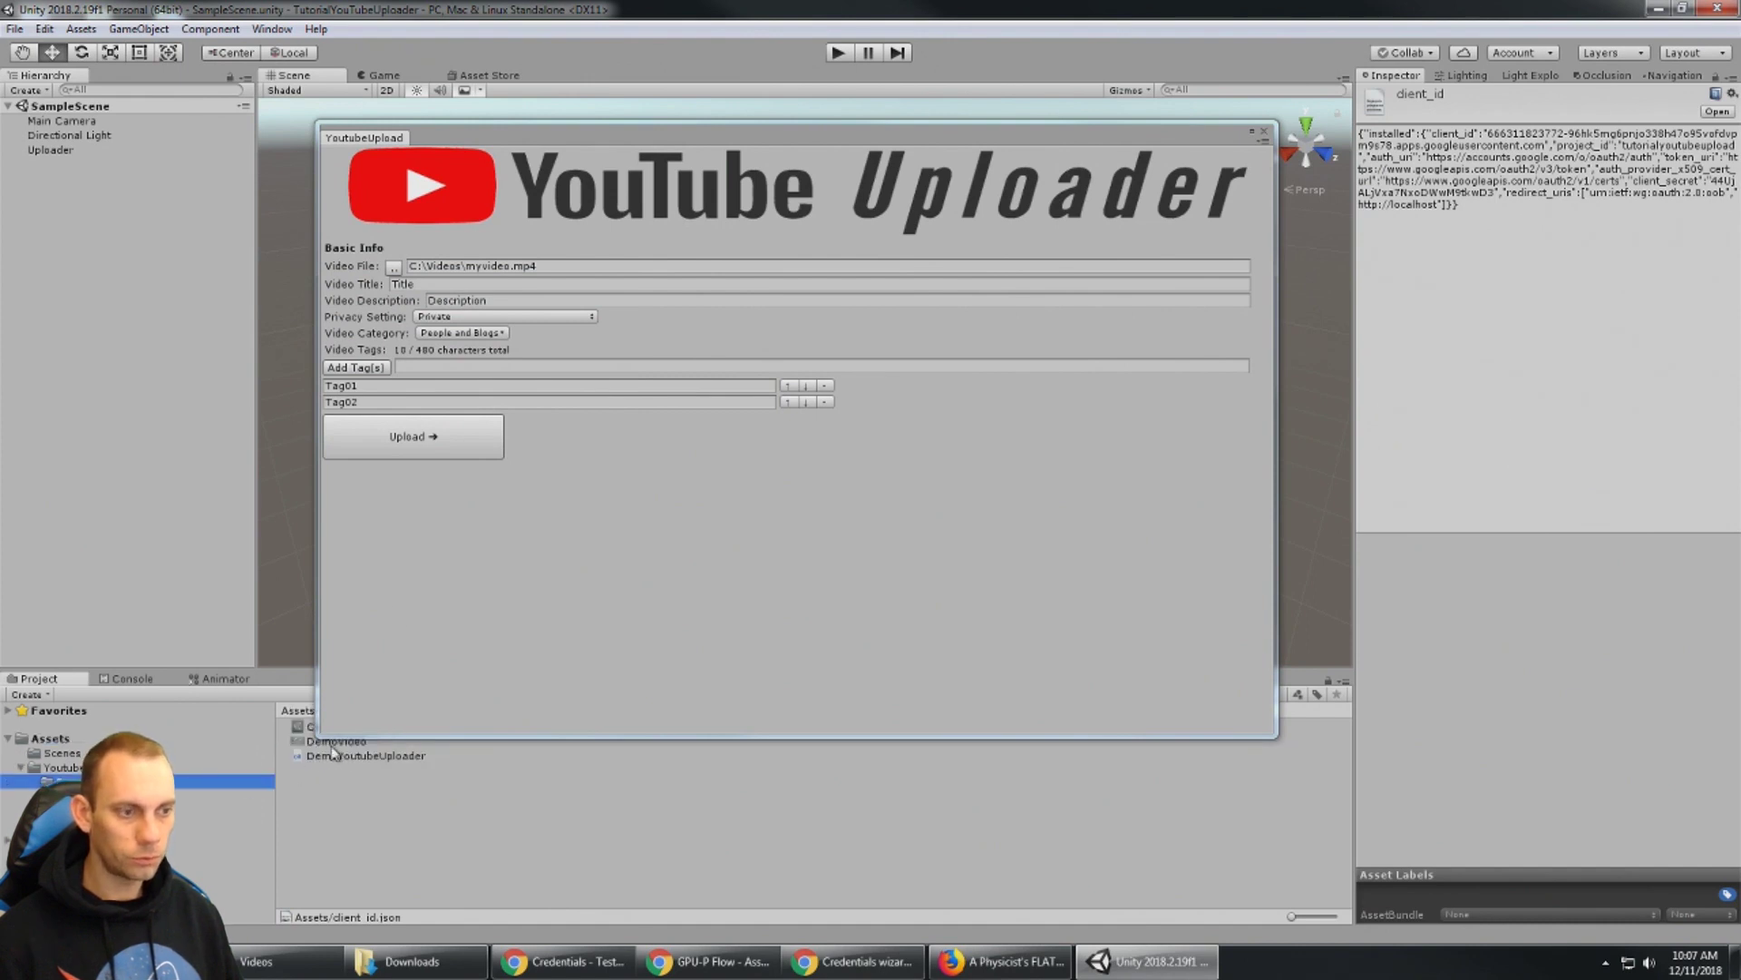
pyautogui.moveTo(644, 734); pyautogui.dragTo(635, 678)
pyautogui.moveTo(336, 742); pyautogui.dragTo(495, 508)
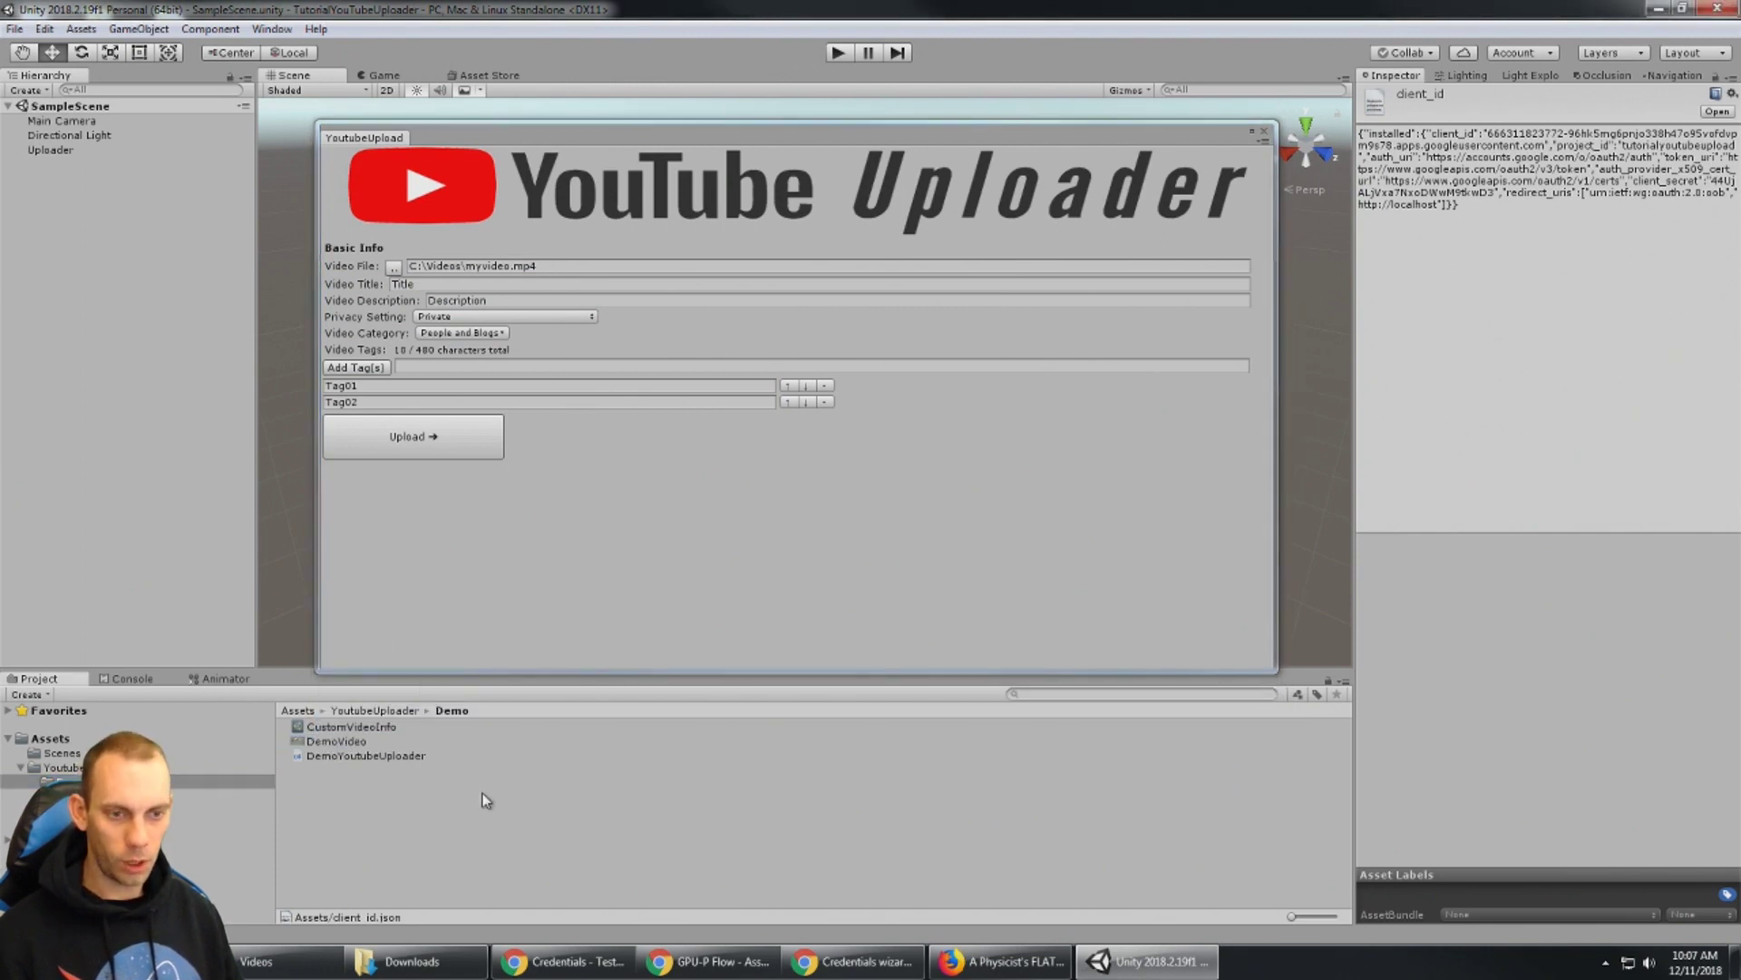
# Reveal the Demo folder in Explorer, then reopen the video file picker, dismissing the access error.
pyautogui.rightClick(64, 781)
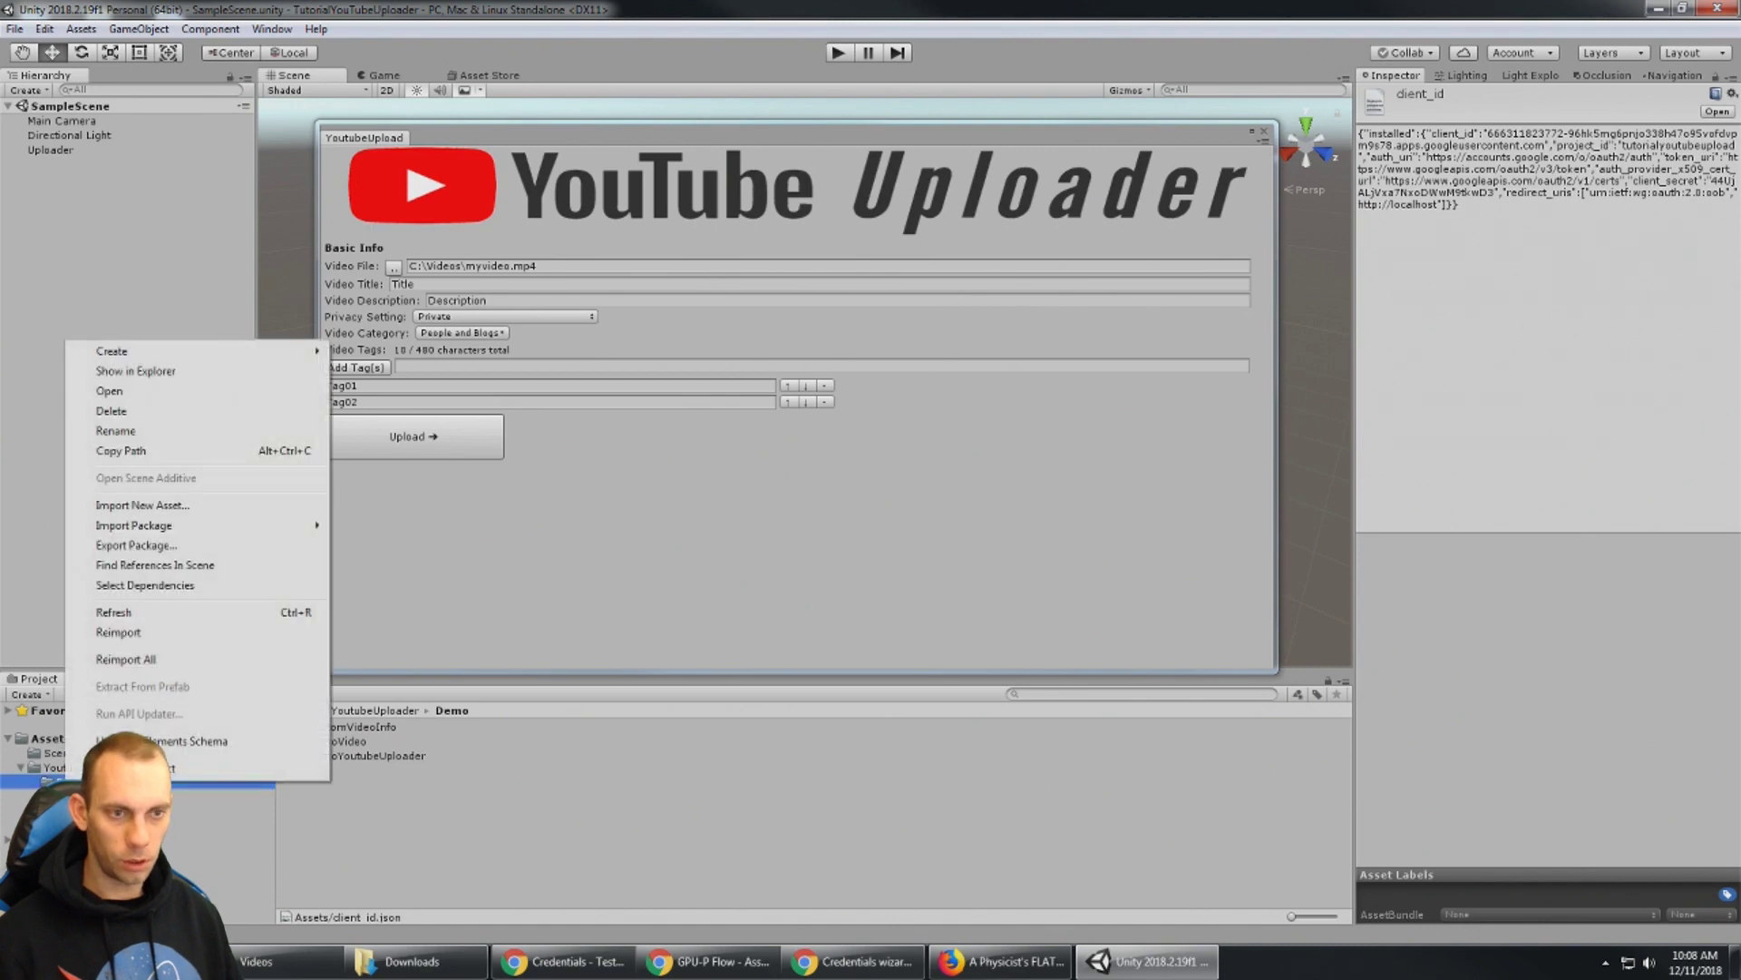
pyautogui.click(203, 372)
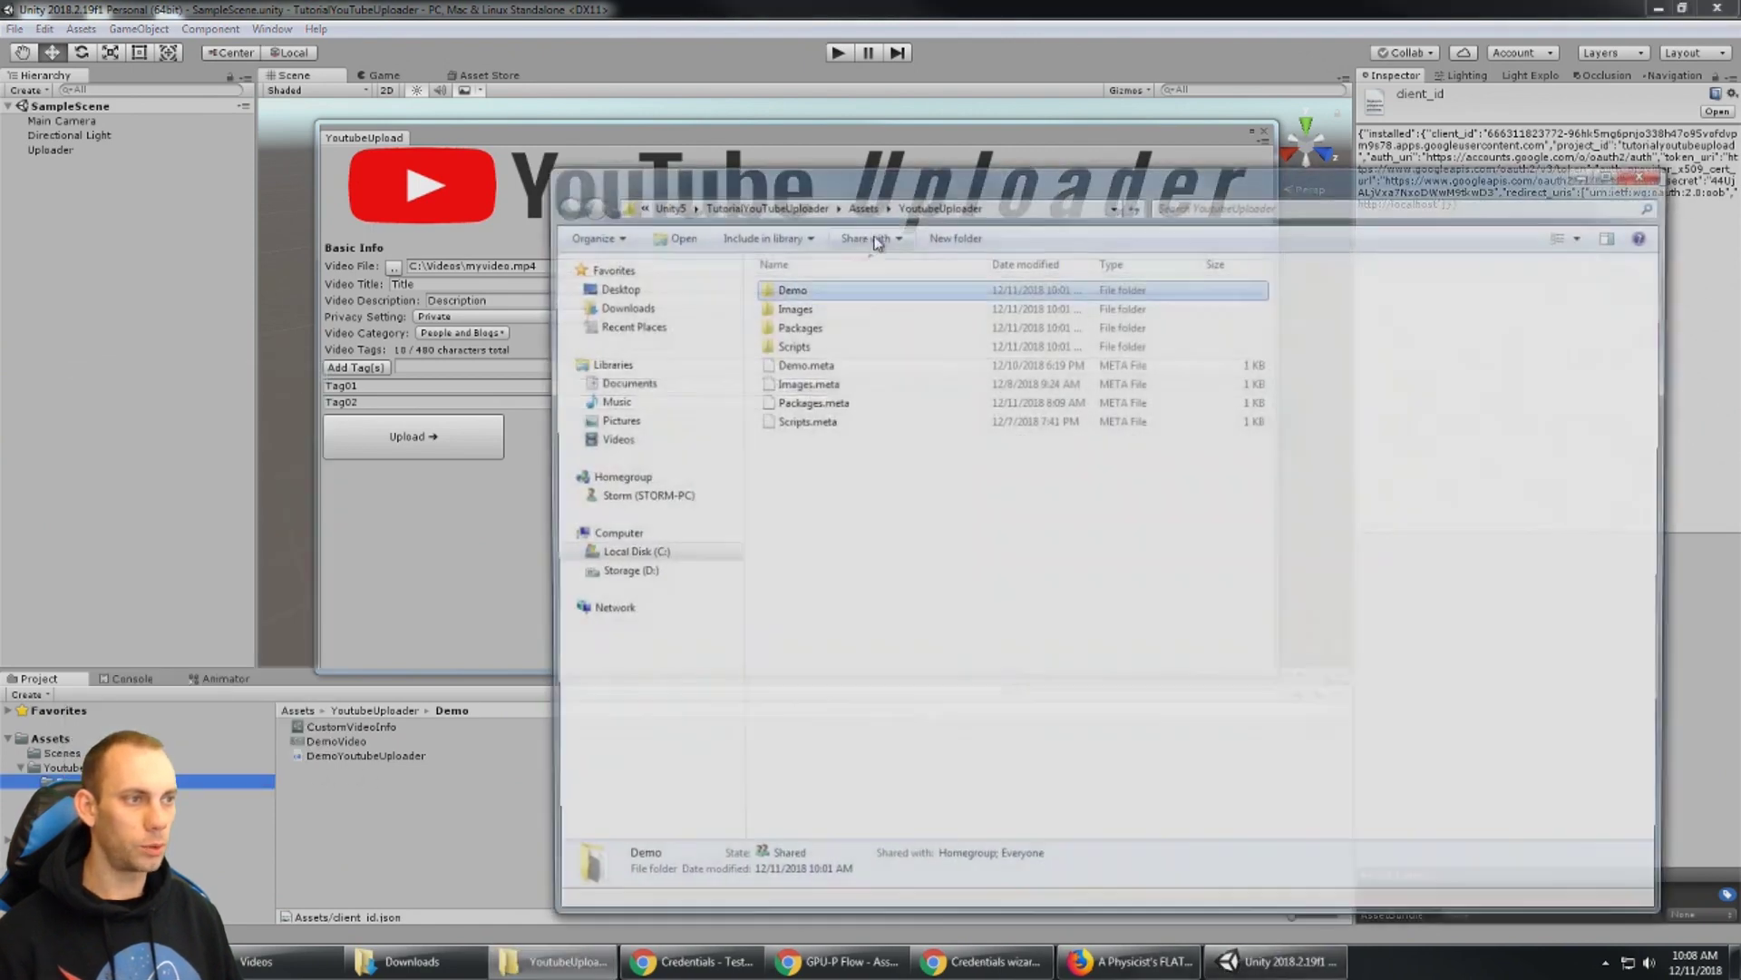
pyautogui.click(395, 264)
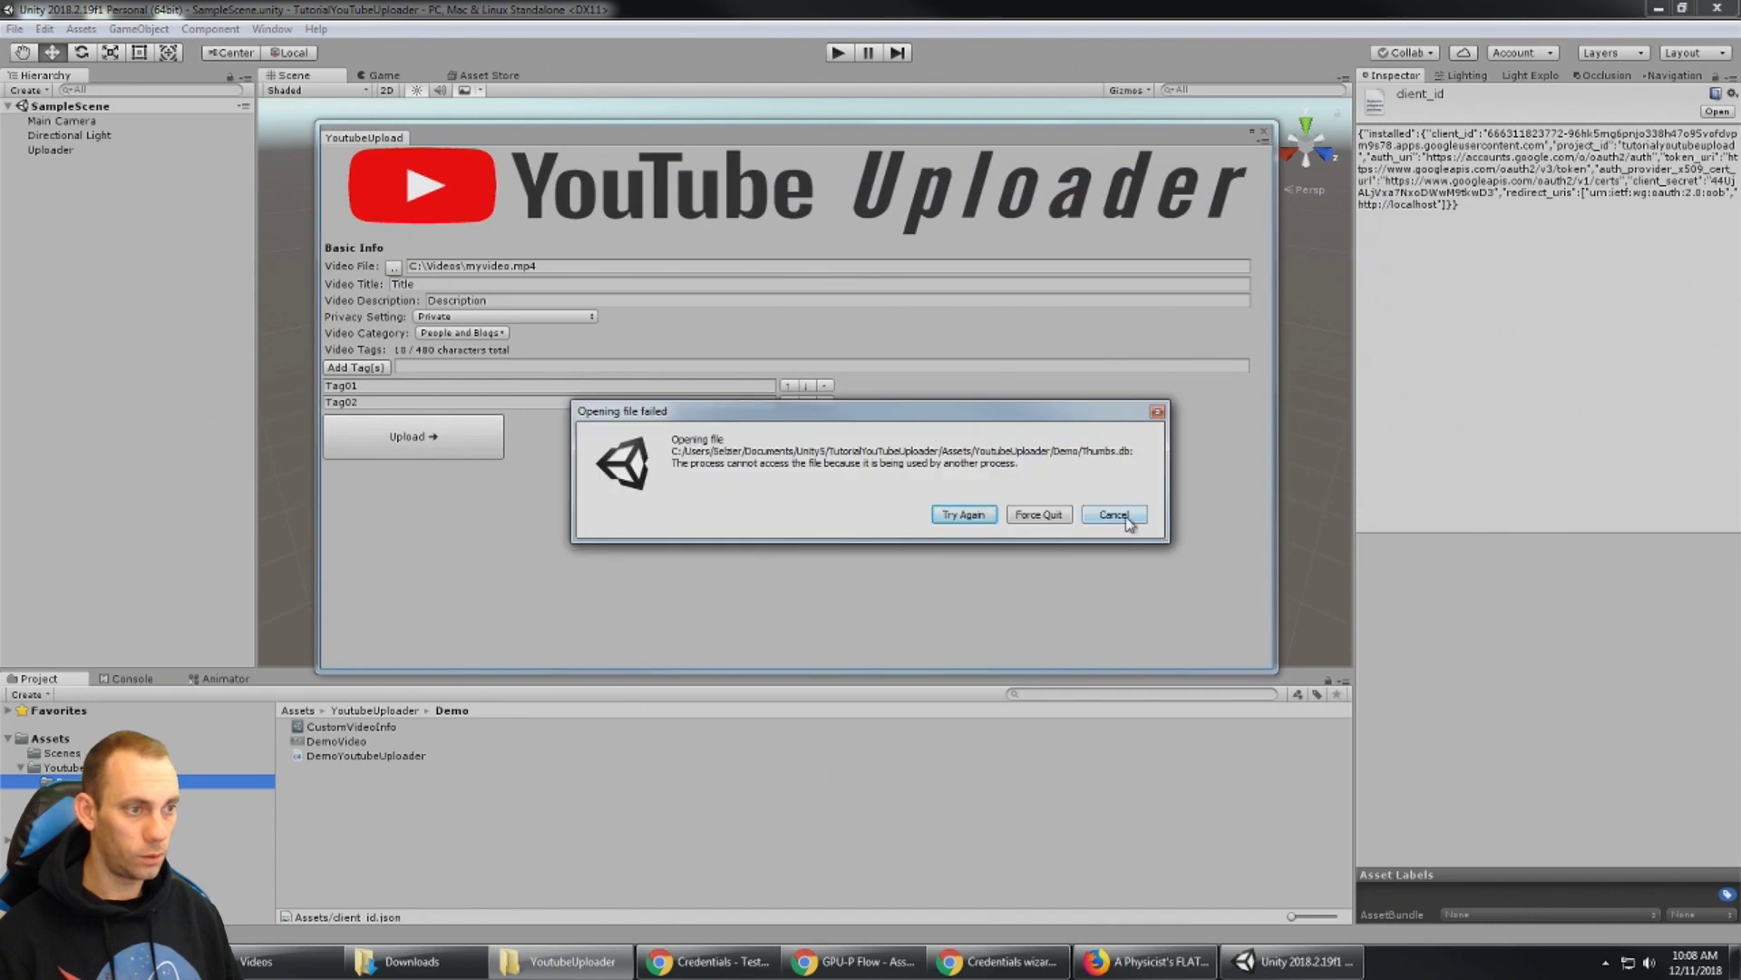
pyautogui.click(1116, 514)
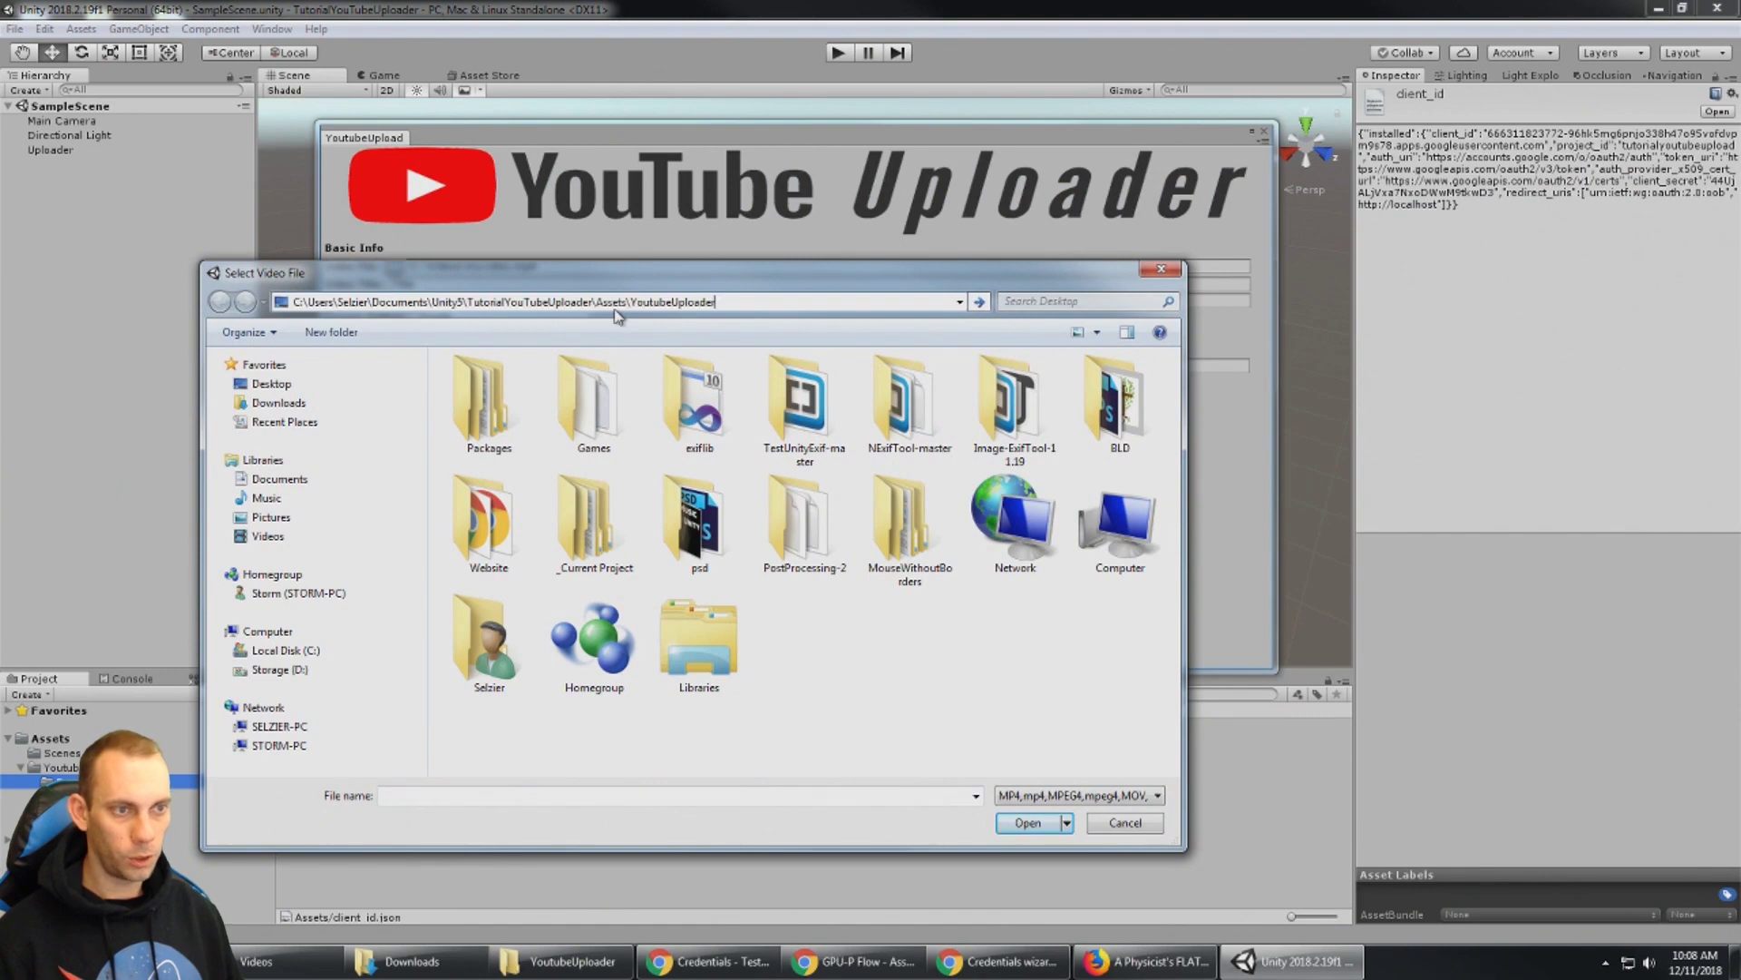
# Select DemoVideo.mp4 from the Demo folder as the video file and edit its title and description.
pyautogui.doubleClick(504, 386)
pyautogui.click(508, 398)
pyautogui.press('Return')
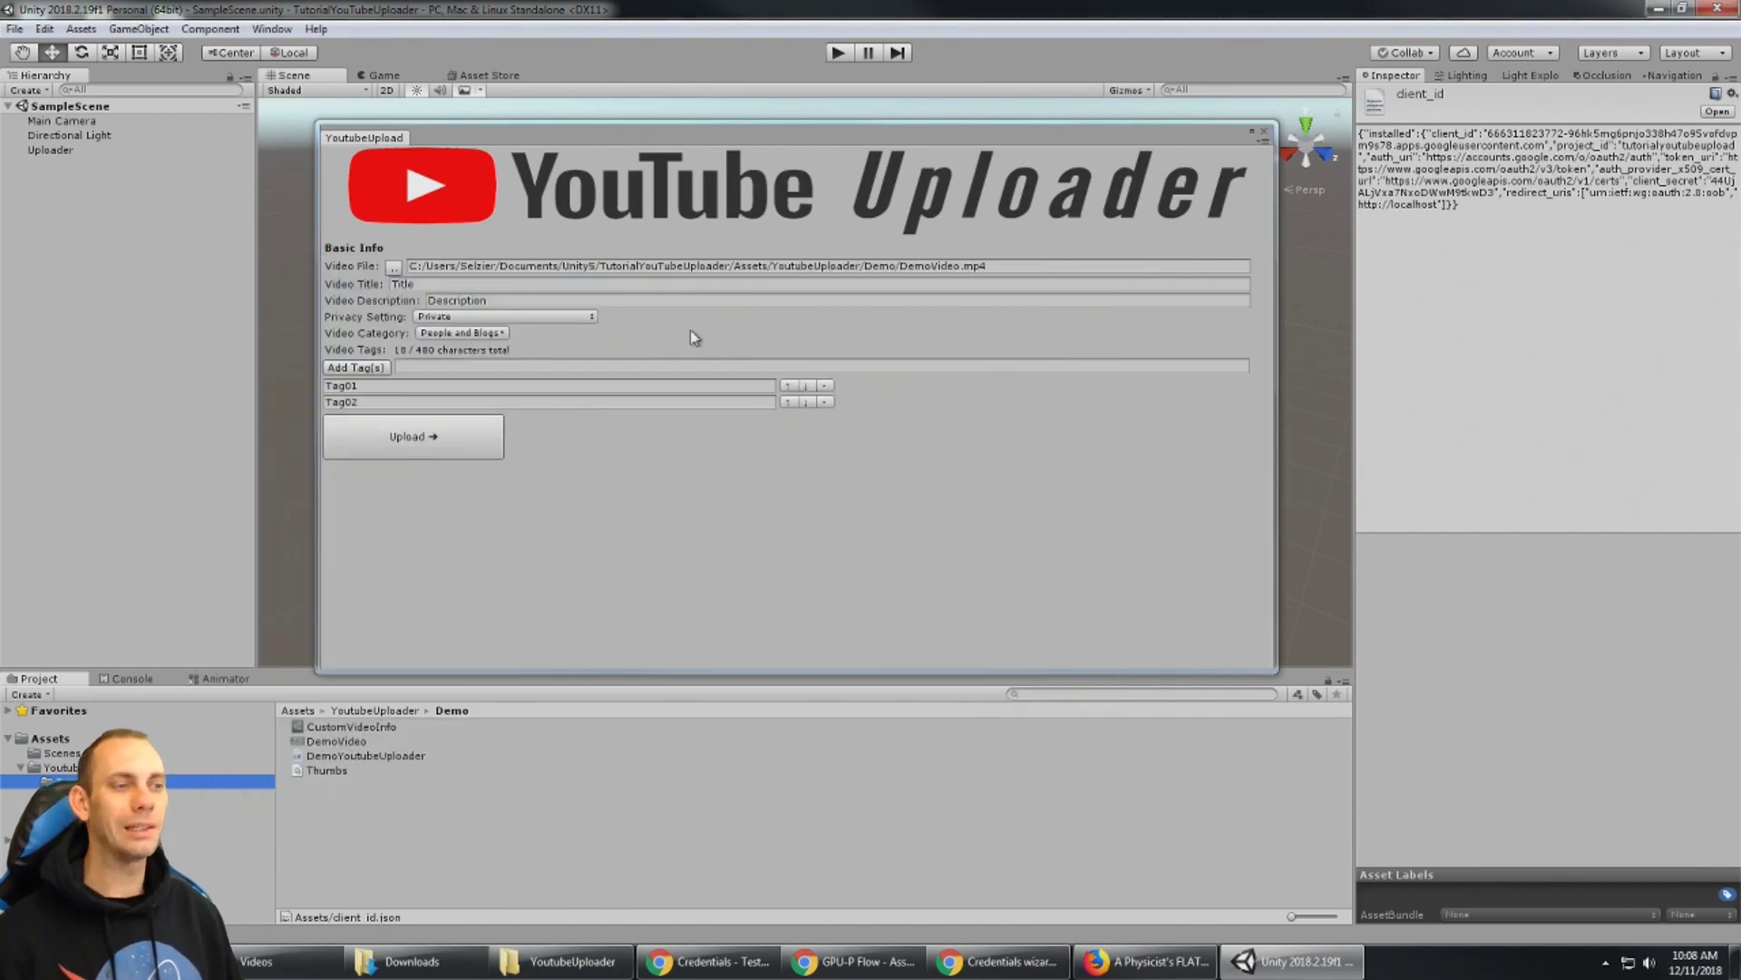
pyautogui.click(756, 287)
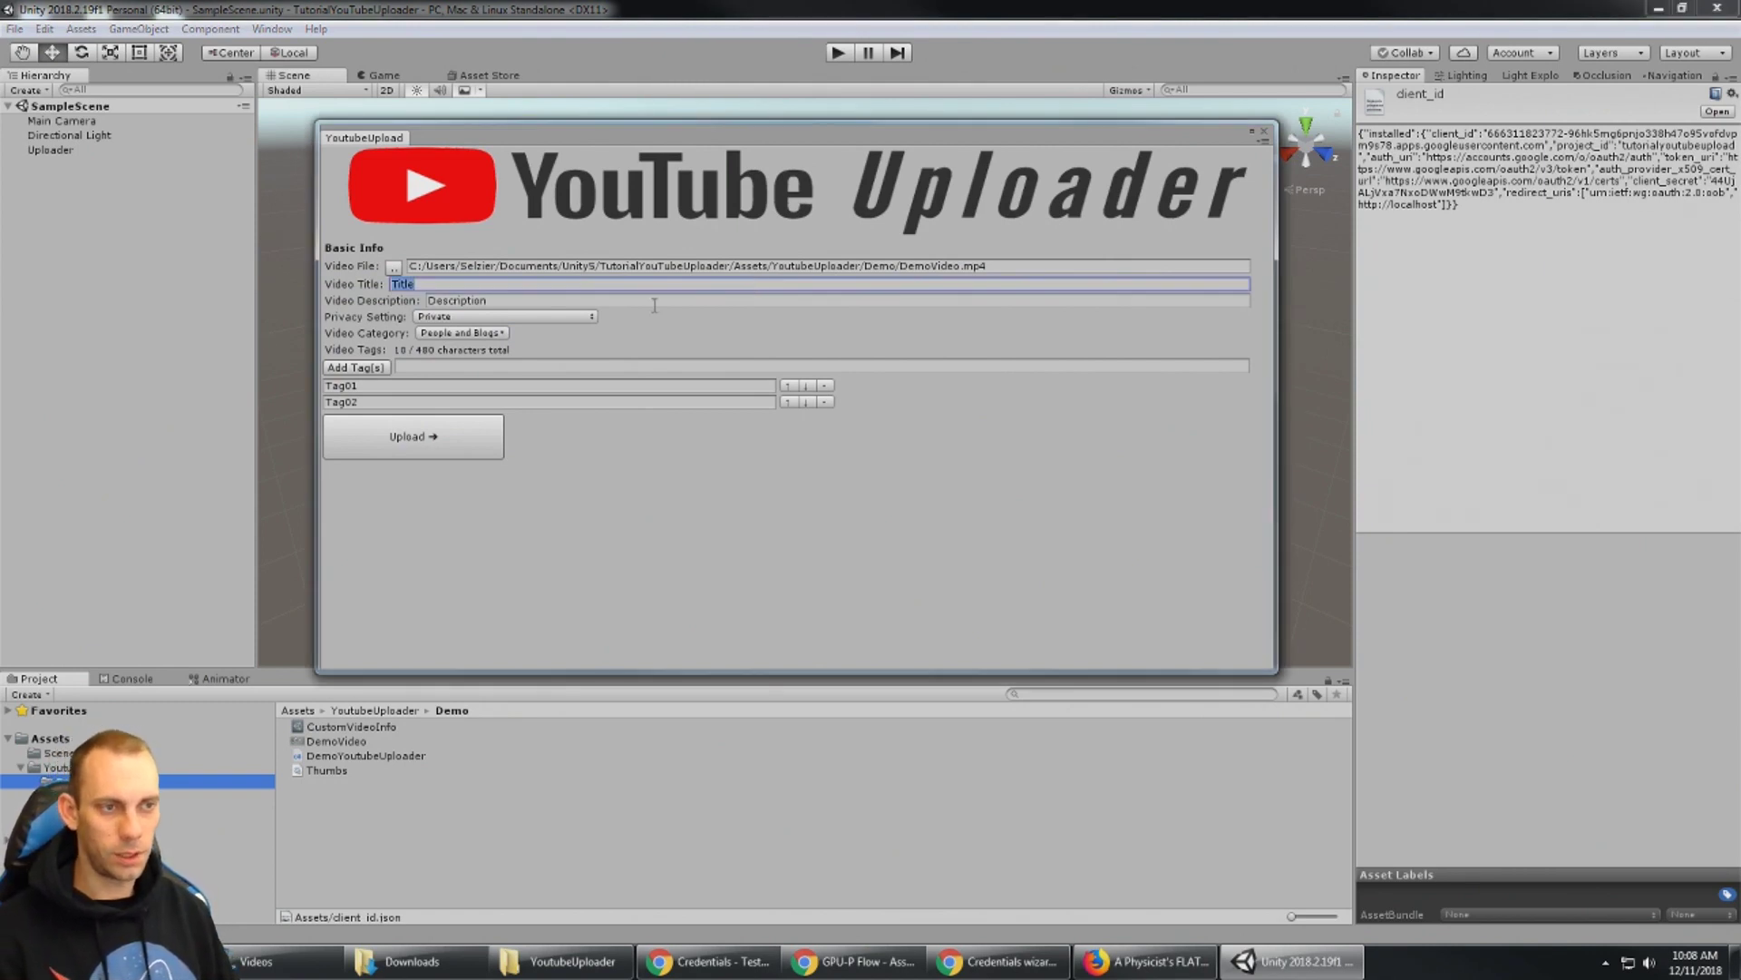
pyautogui.click(520, 302)
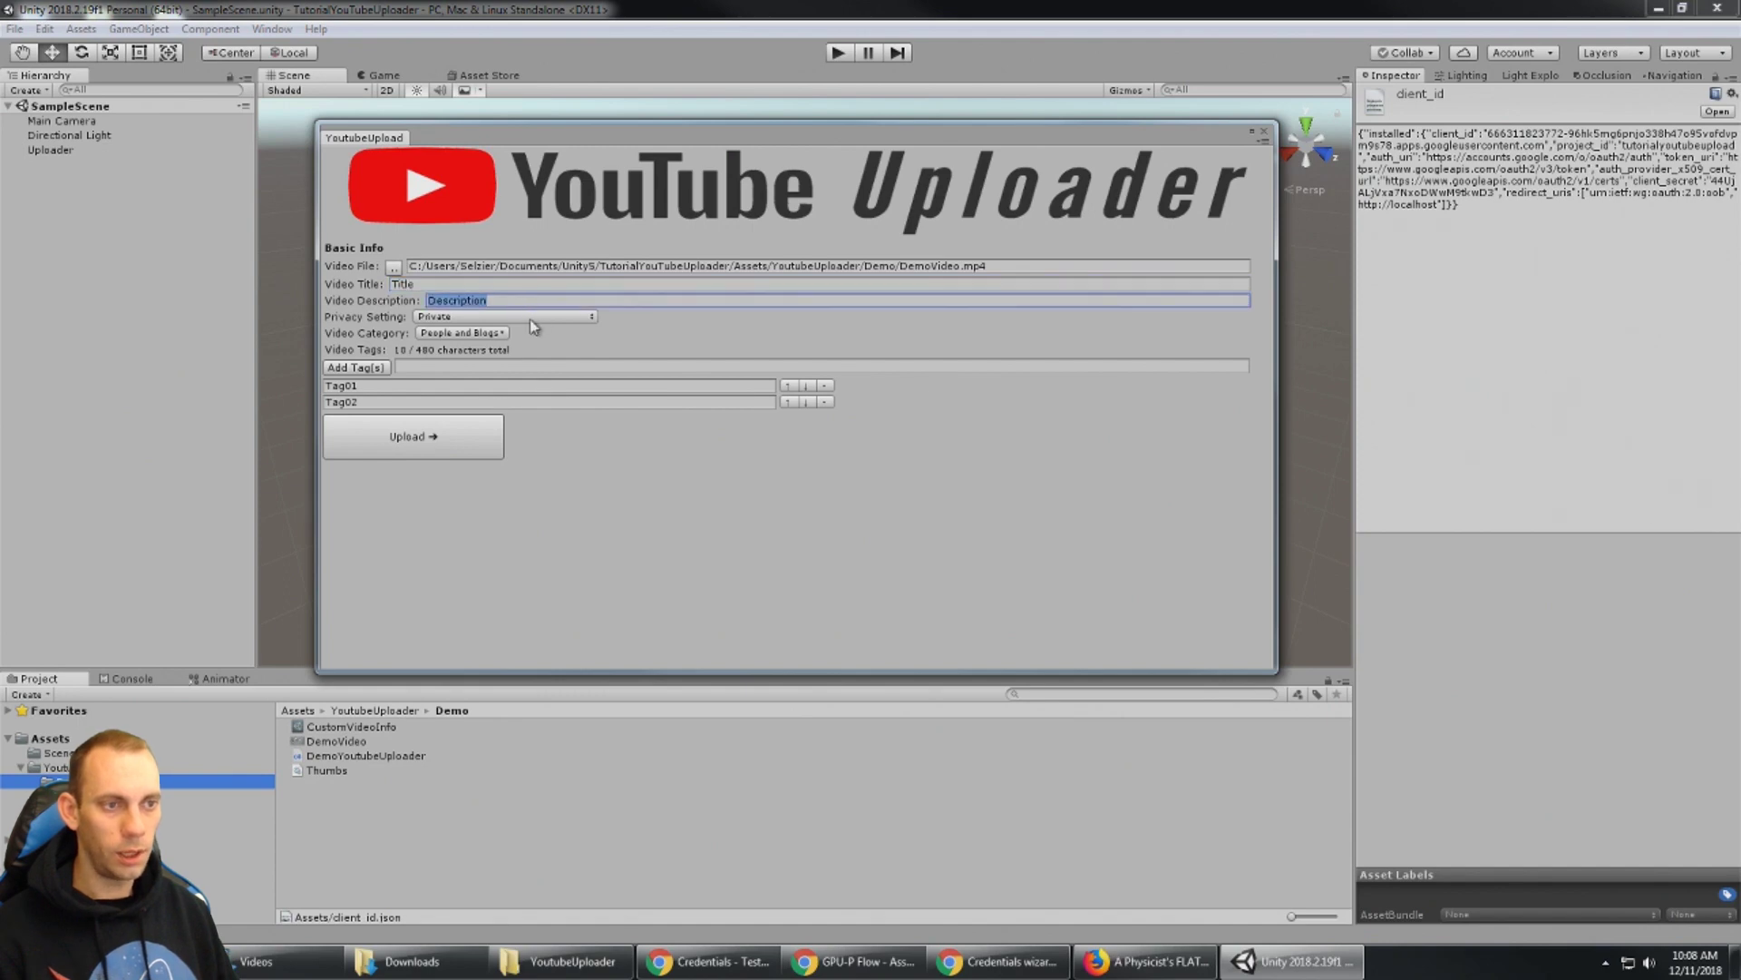
# Set privacy to Unlisted and category to Science and Technology.
pyautogui.click(535, 317)
pyautogui.click(482, 336)
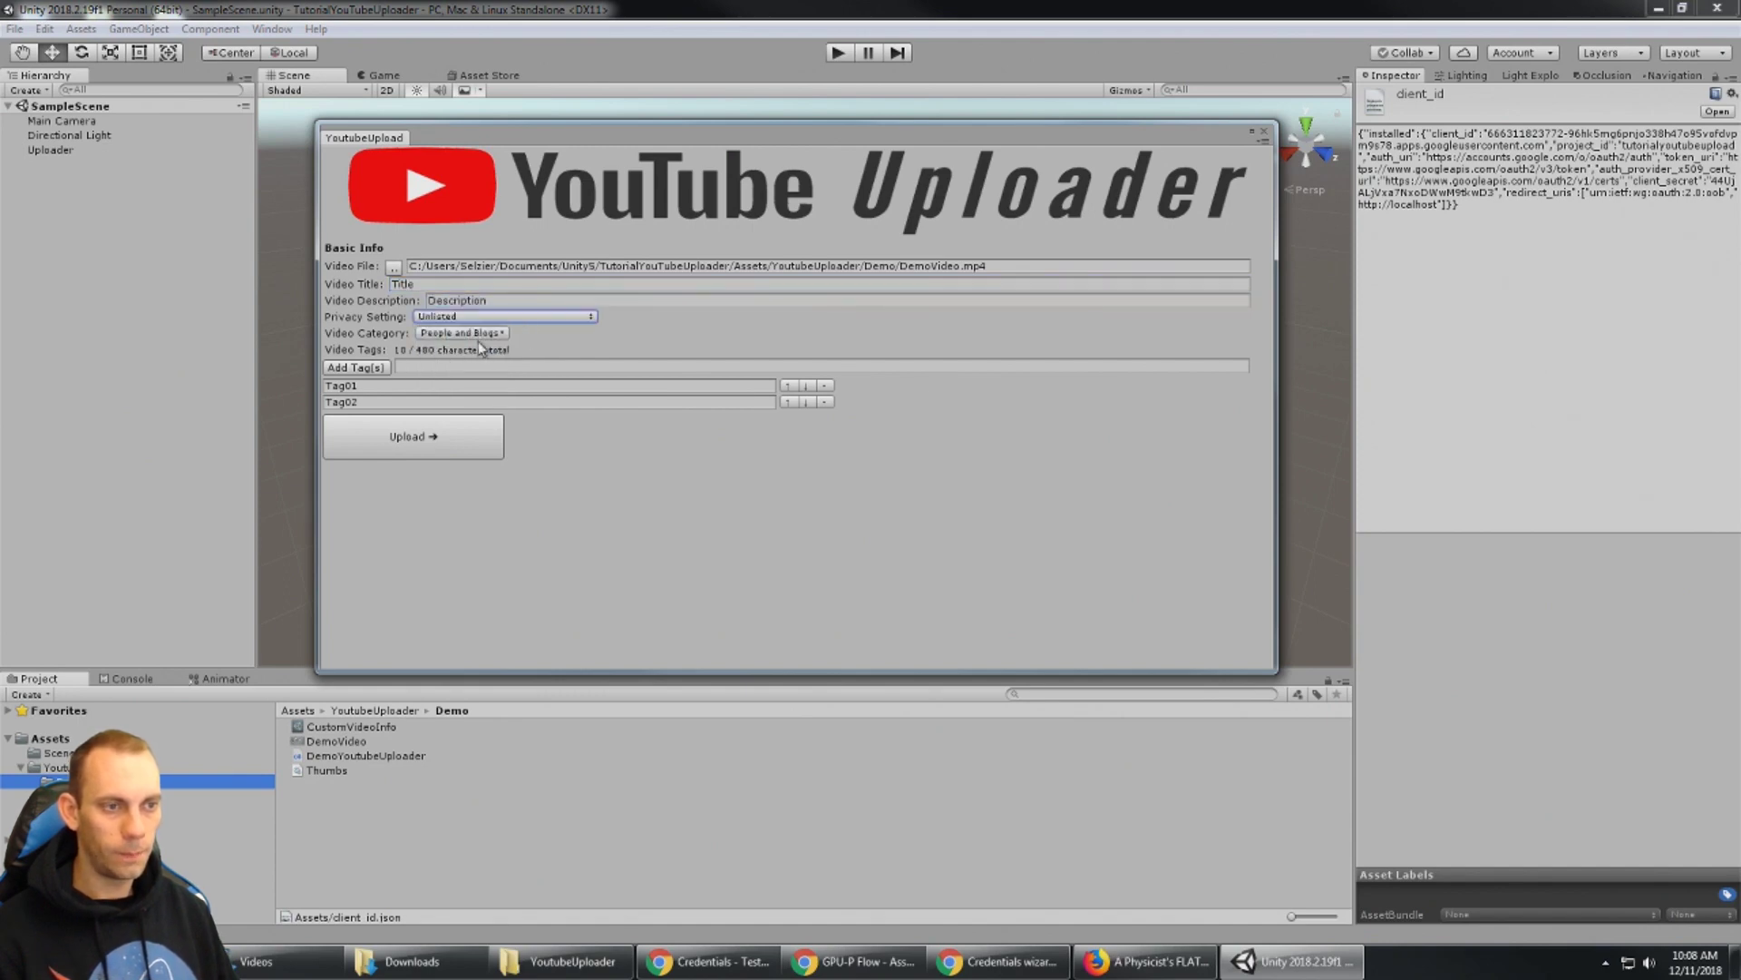
pyautogui.click(484, 336)
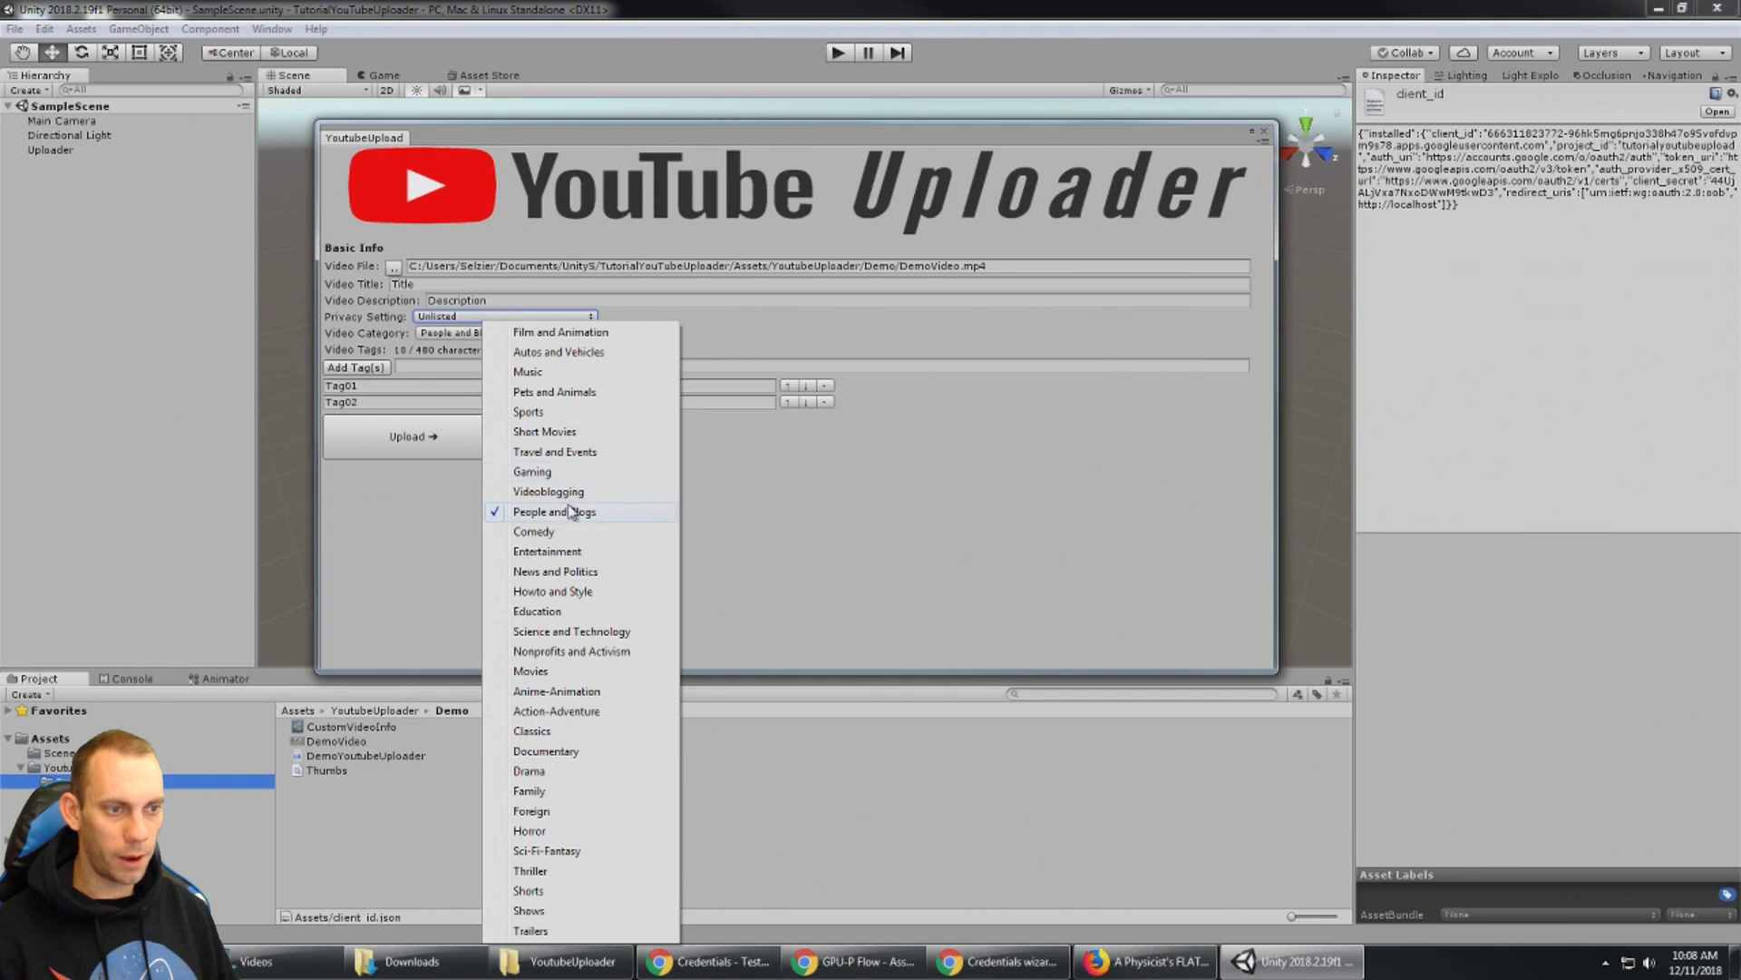
pyautogui.click(603, 632)
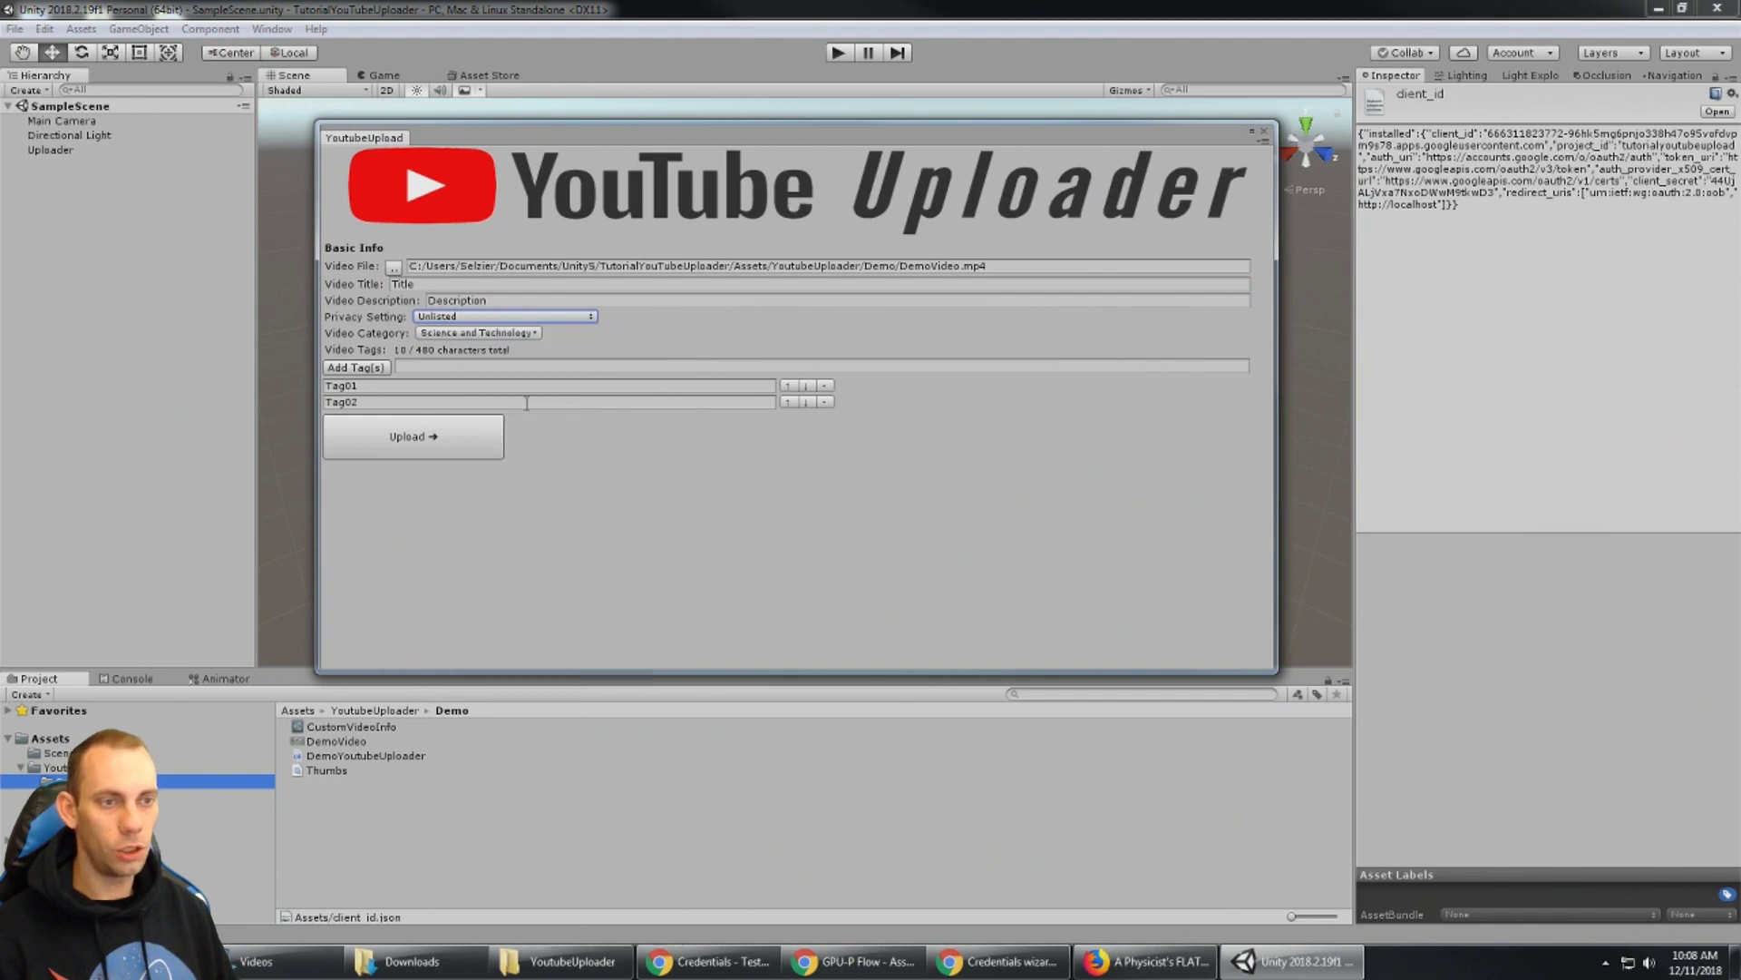
# Add Tag03 to the tag list and type Tag04, Tag05, Tag06 as the next tags.
pyautogui.click(433, 368)
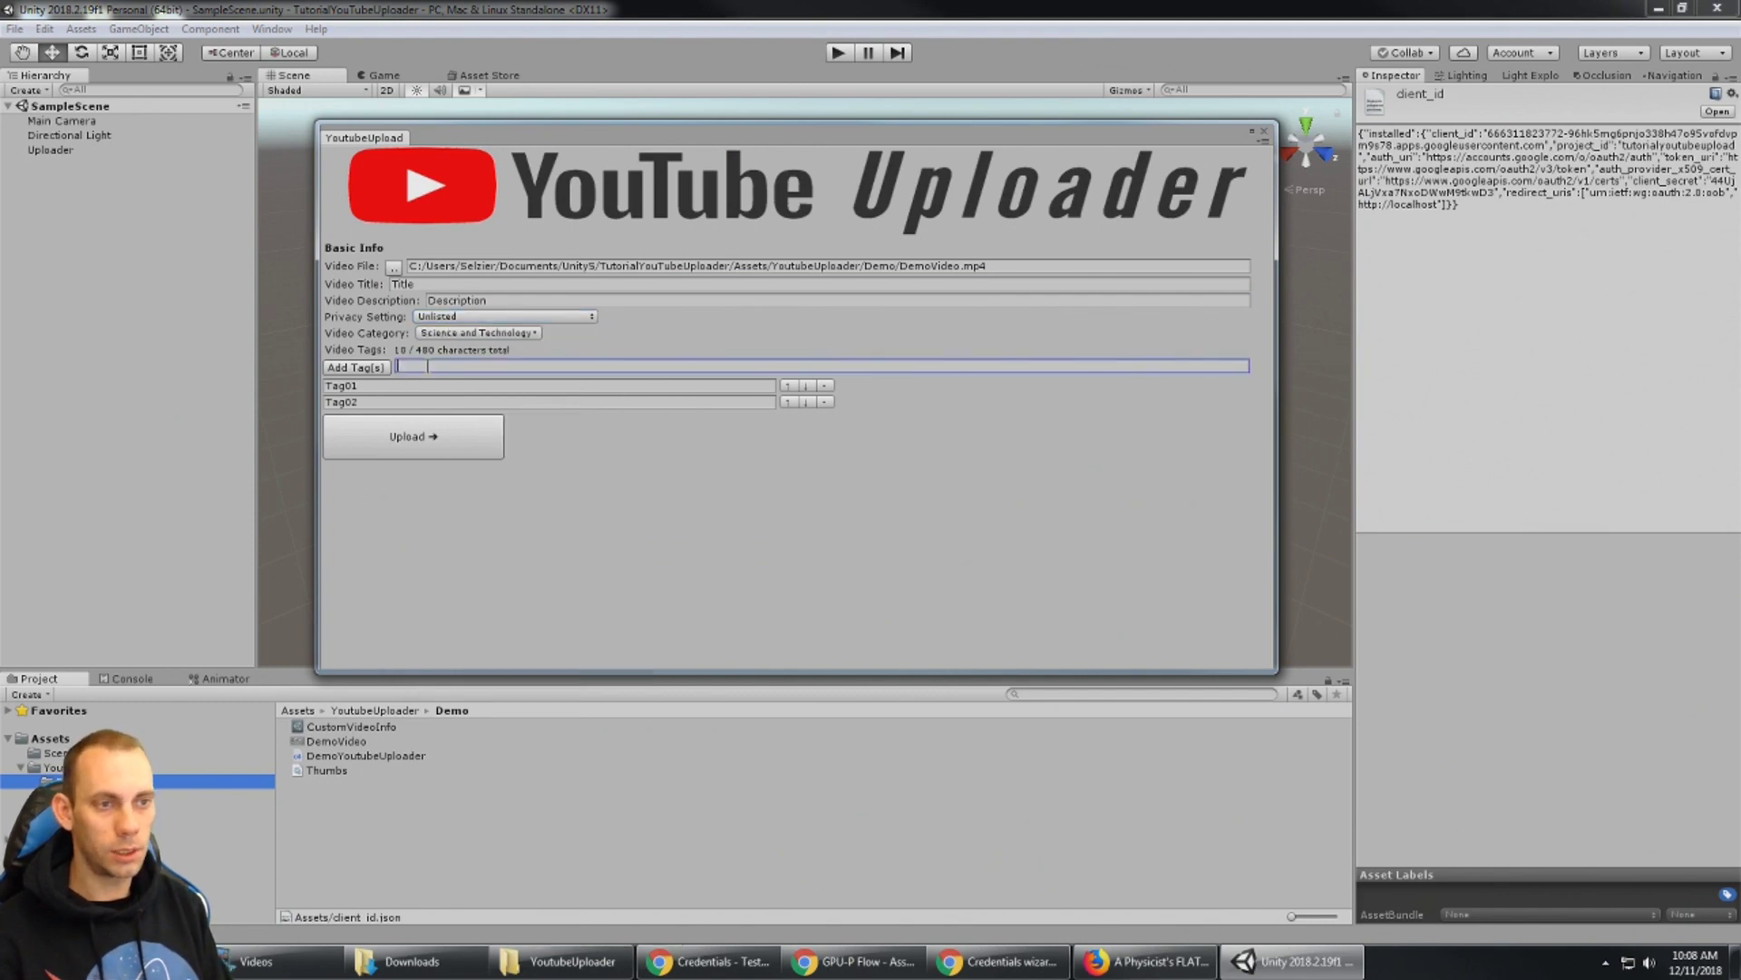
pyautogui.write('Tag03')
pyautogui.click(338, 368)
pyautogui.click(422, 367)
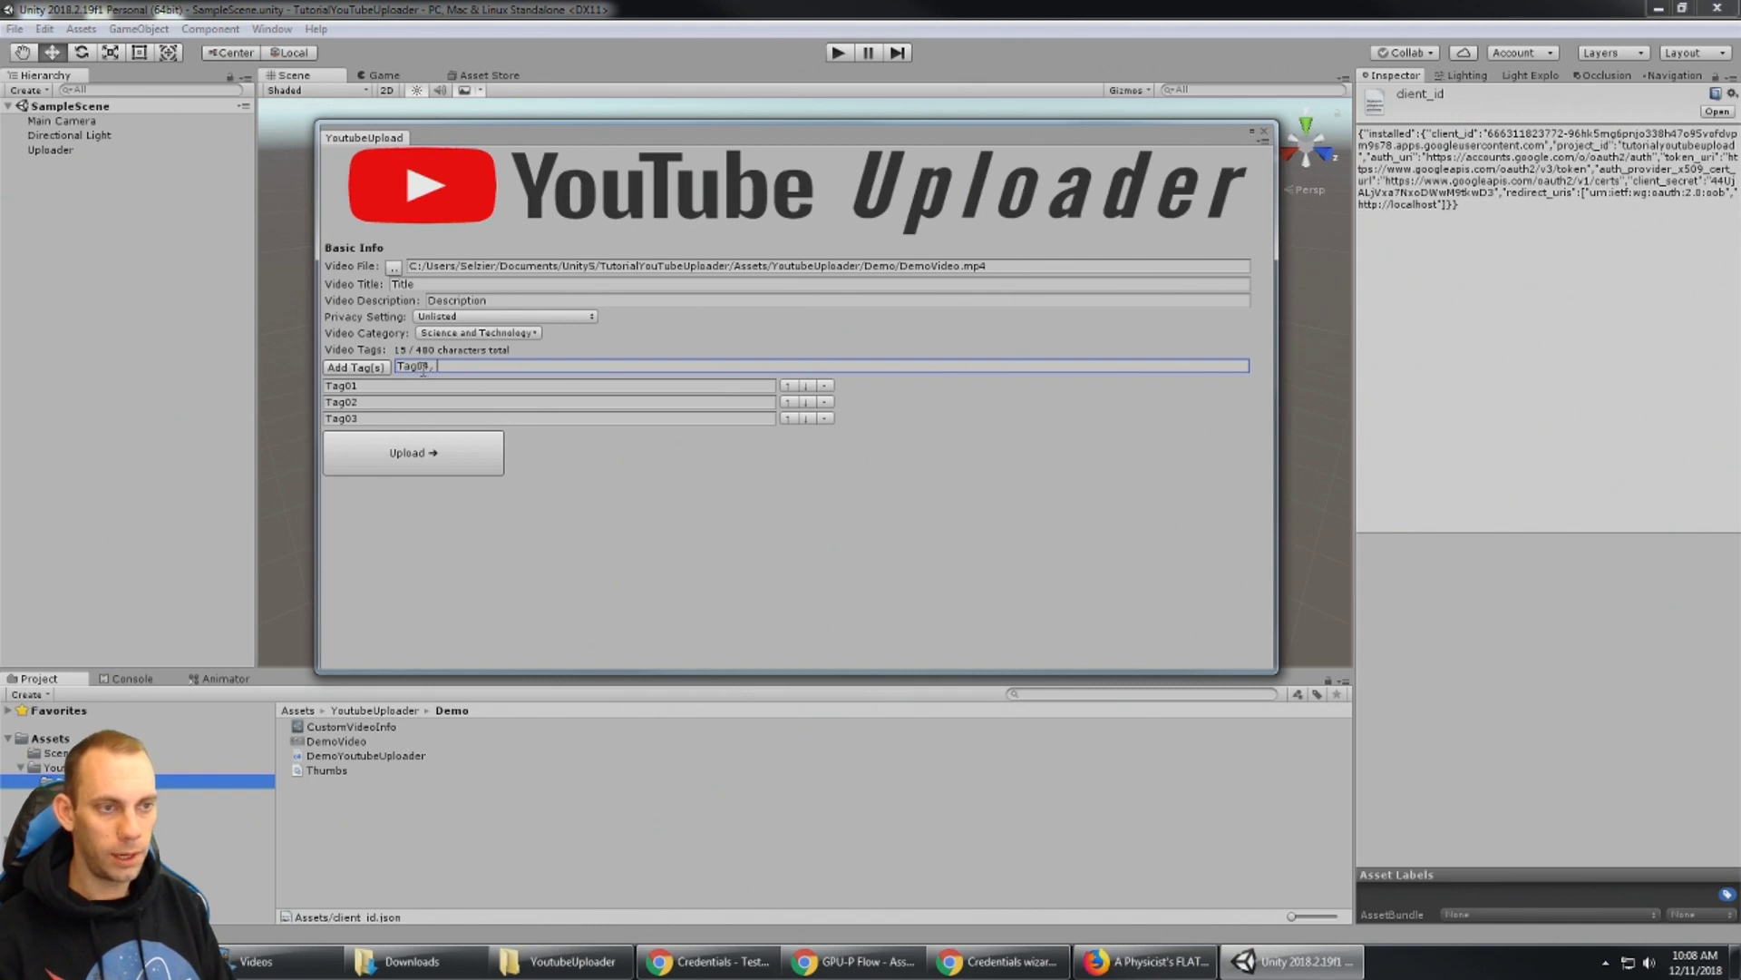
pyautogui.write('Tag04, Tag05,Tag06')
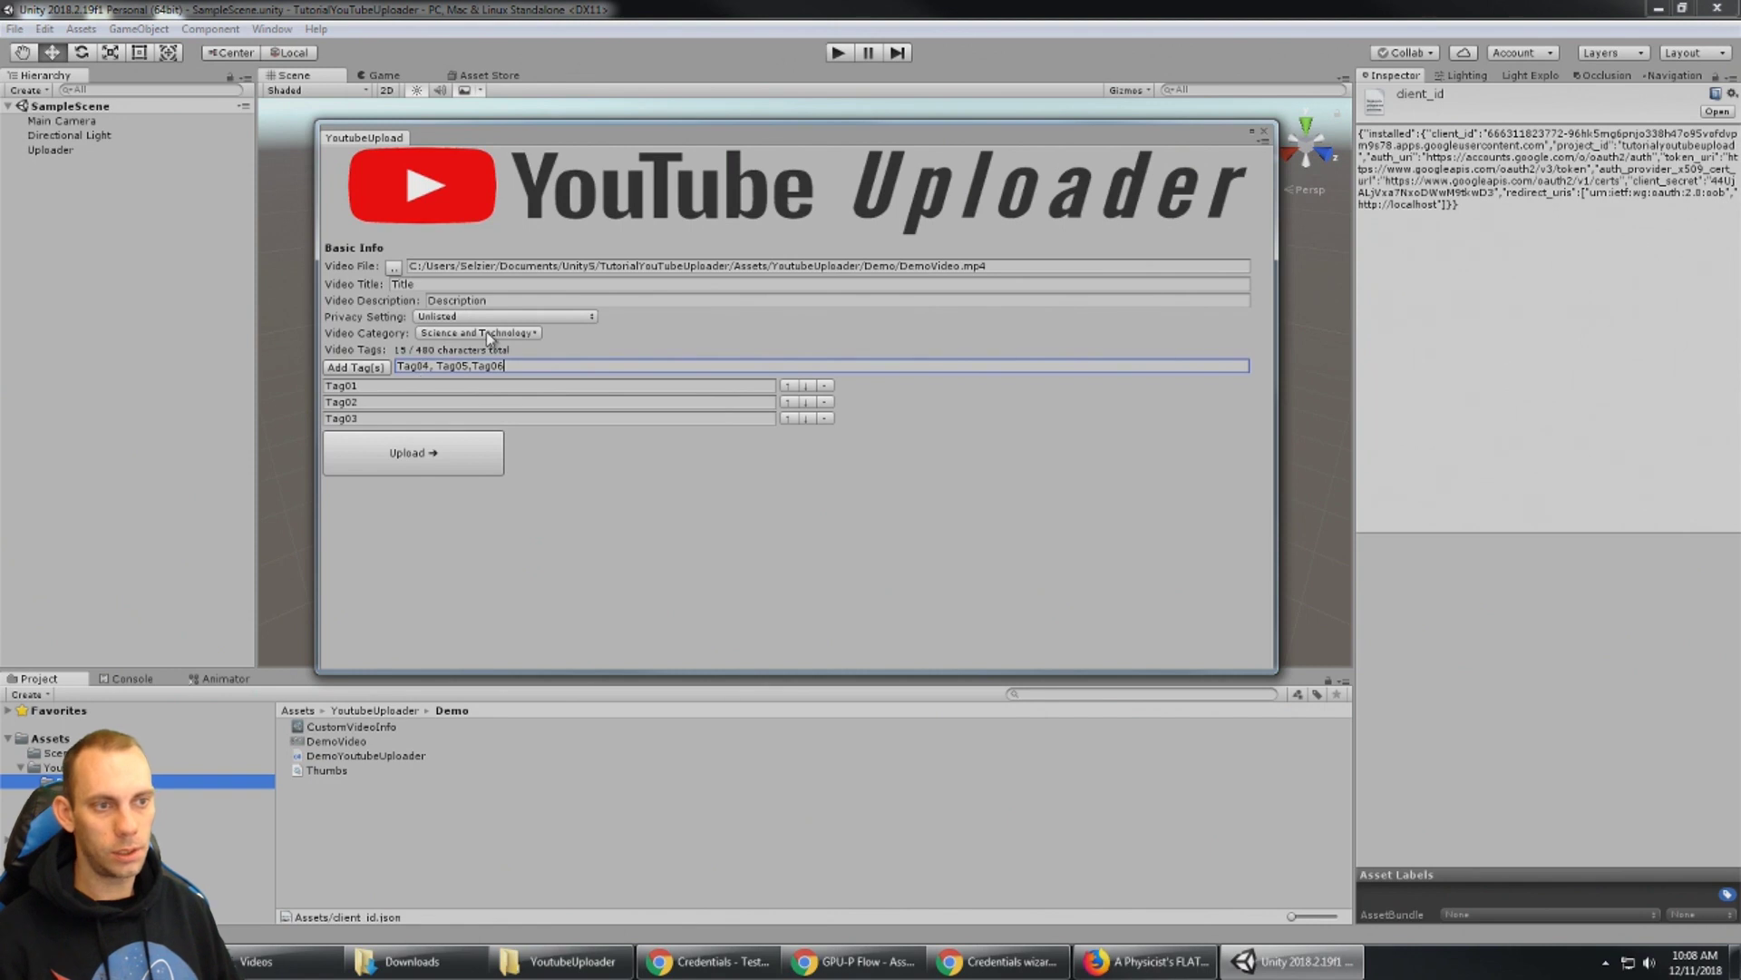
# Add Tag04–Tag06 to the tag list, then try uploading and cancel after the unauthorized_client error.
pyautogui.click(465, 470)
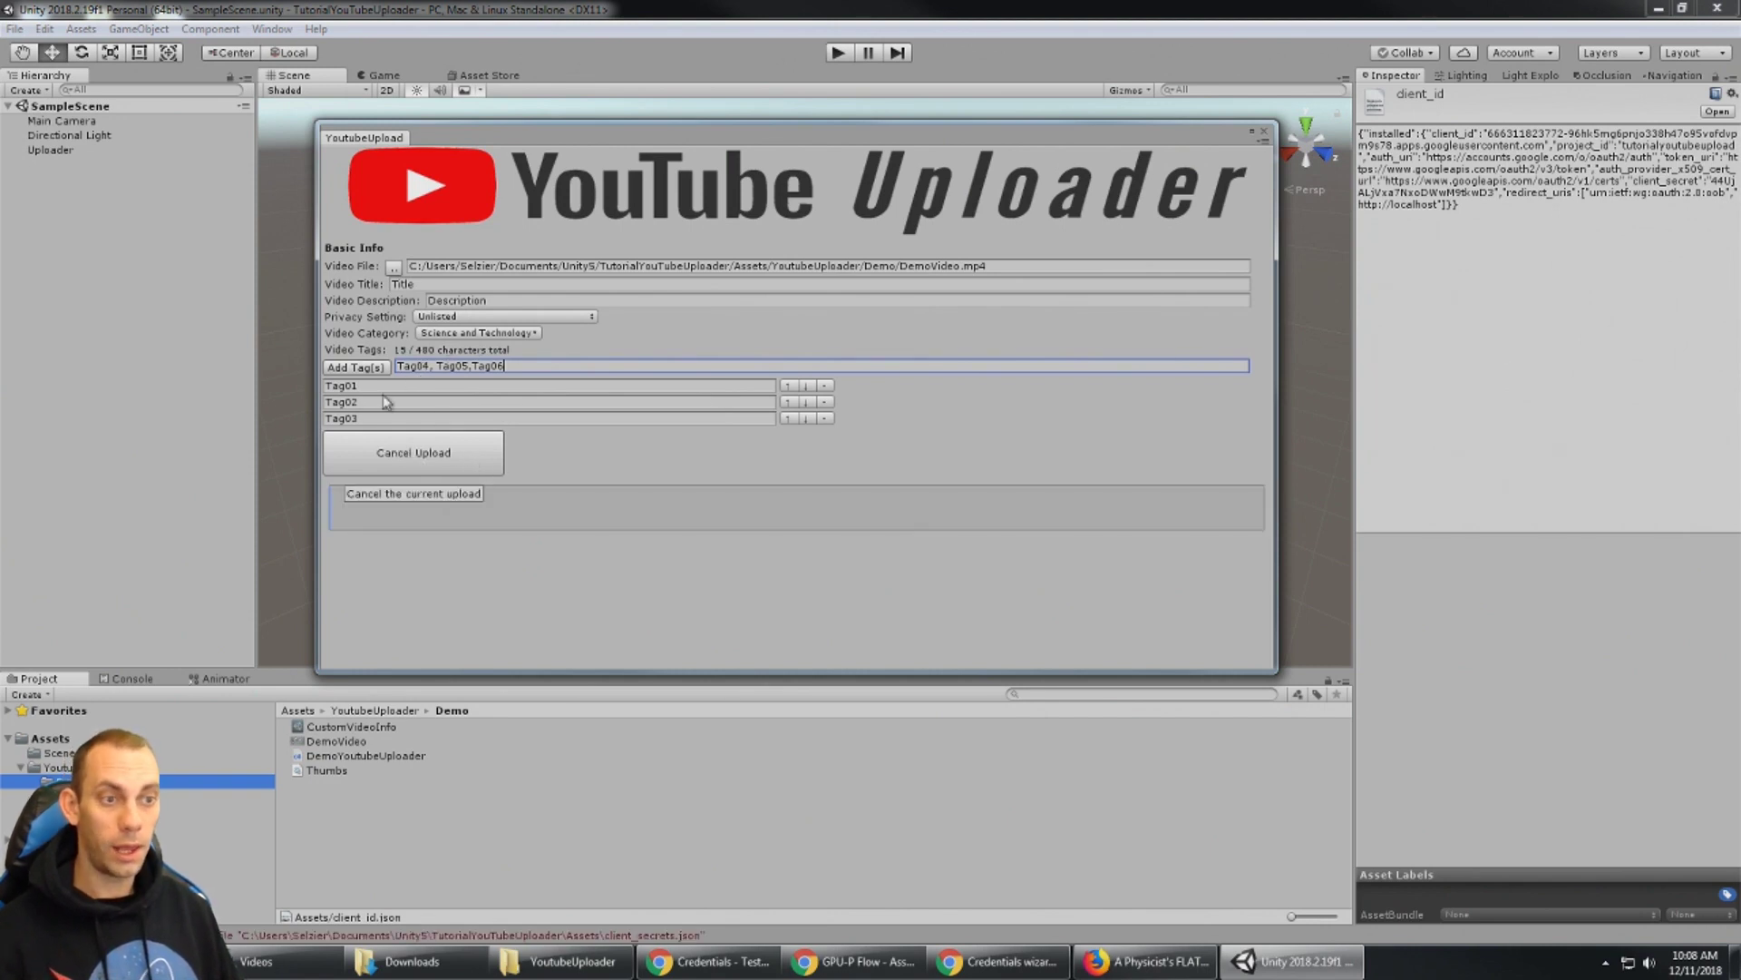
pyautogui.click(433, 457)
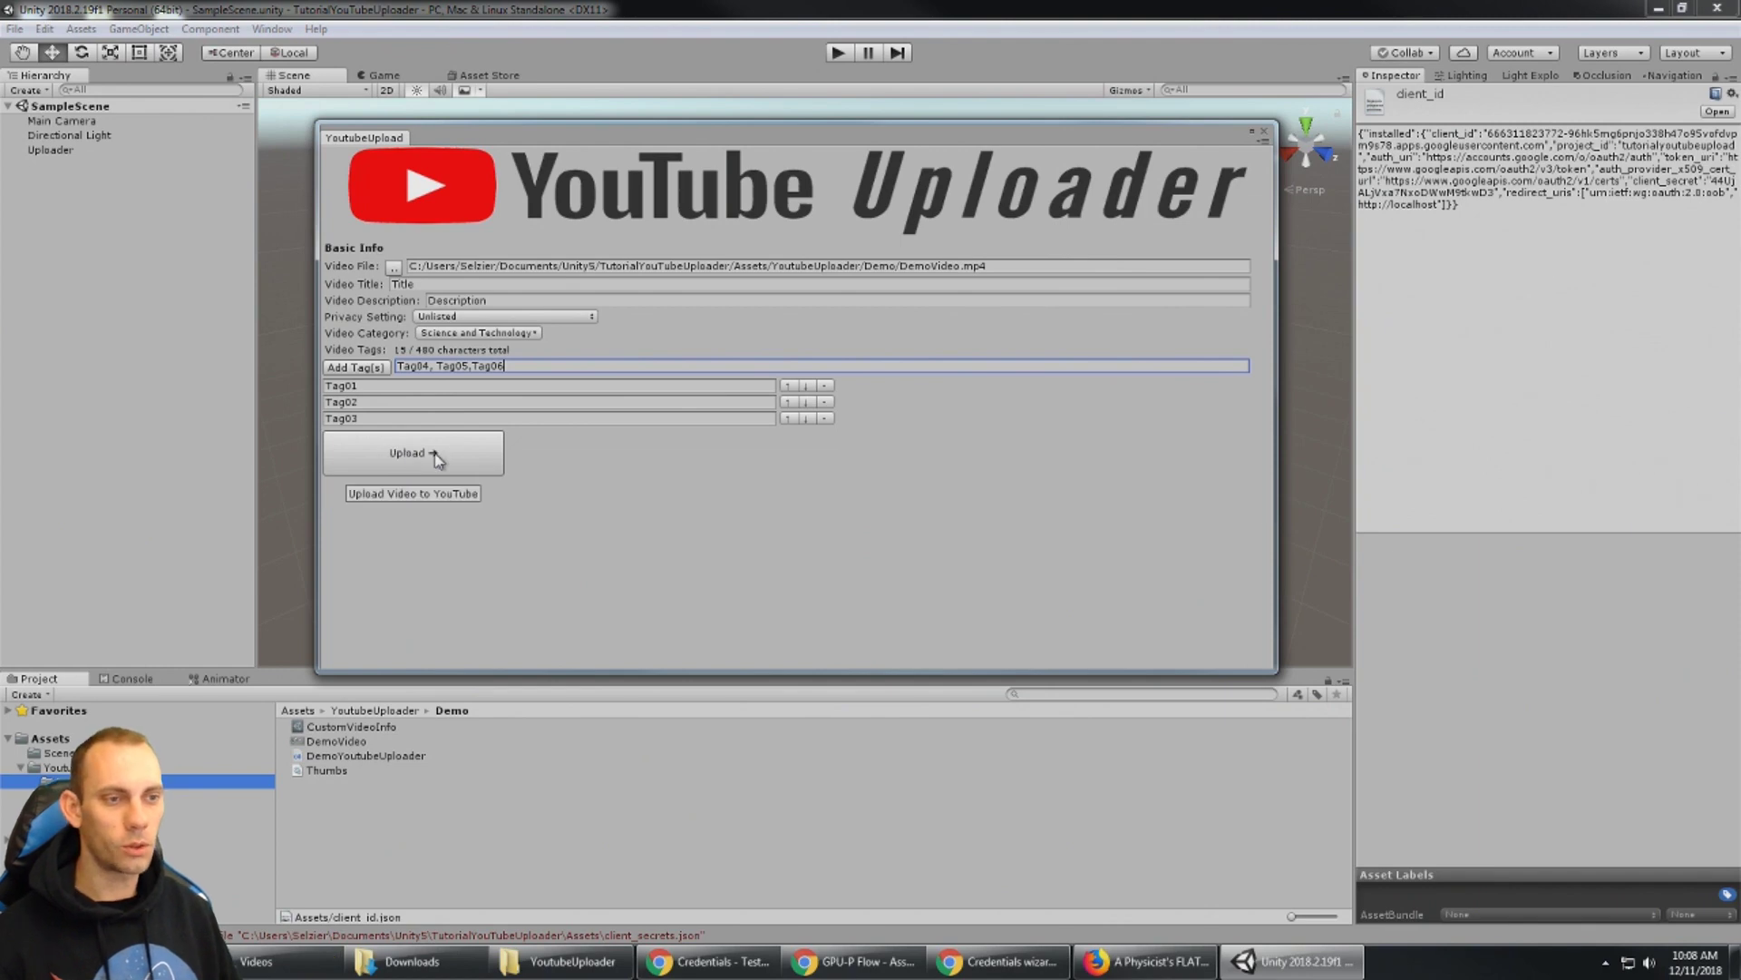
pyautogui.click(367, 369)
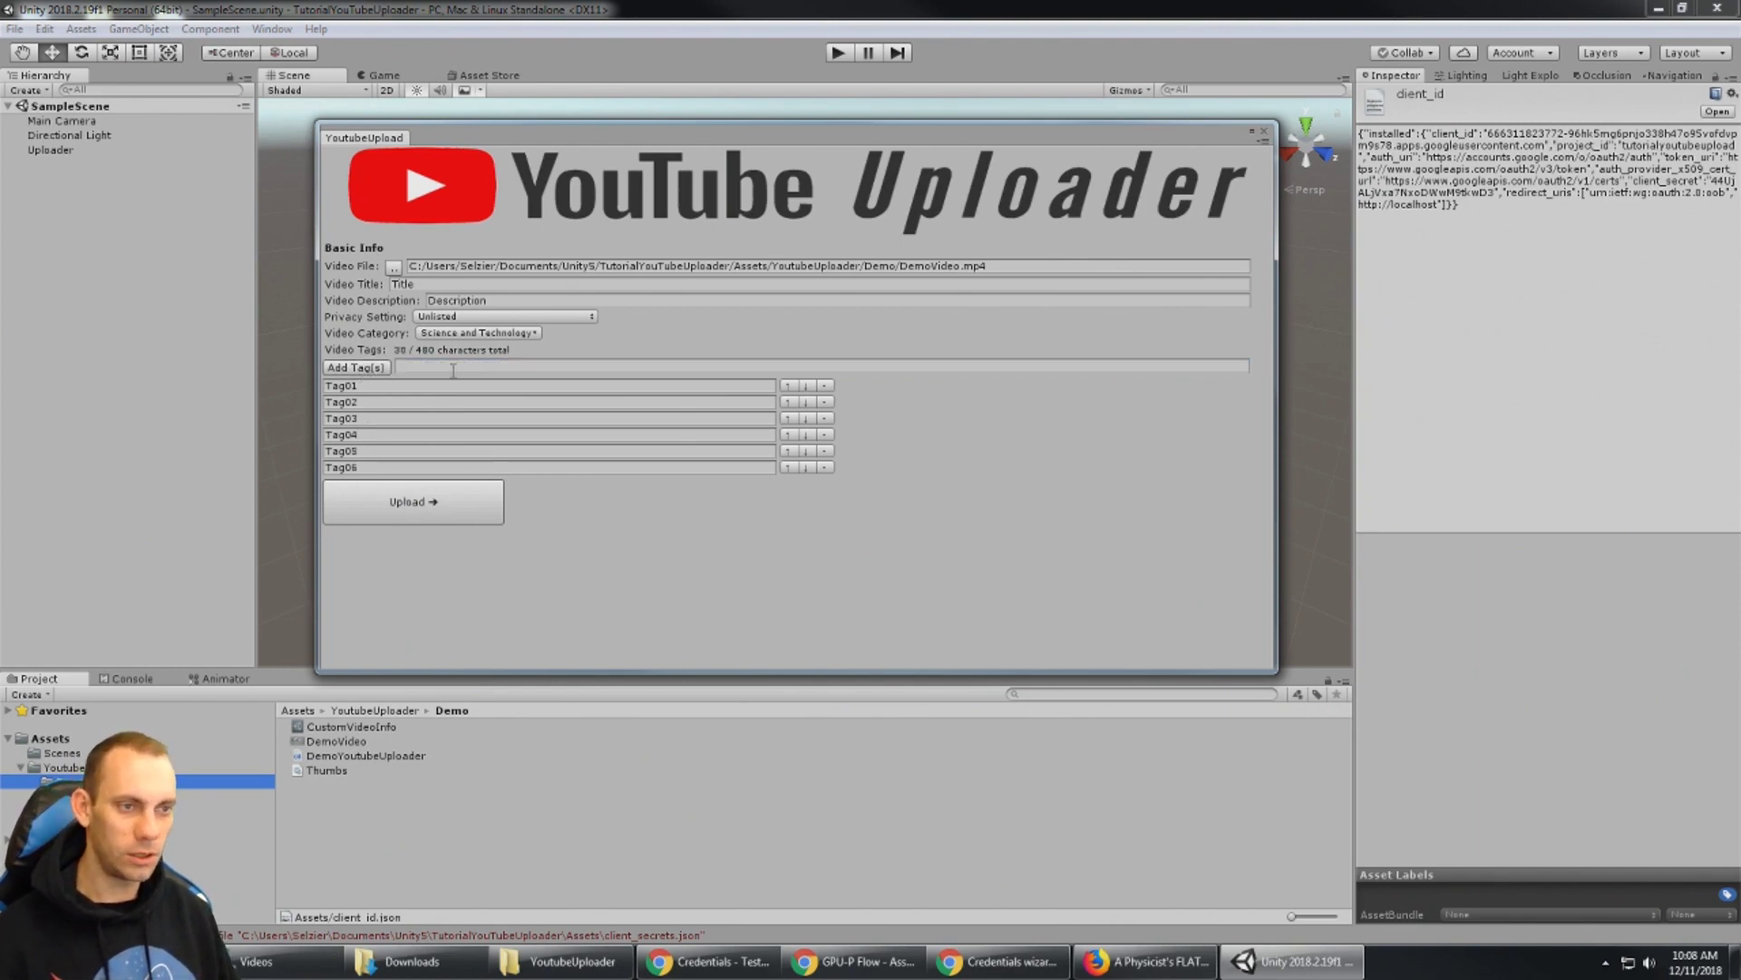
pyautogui.click(452, 504)
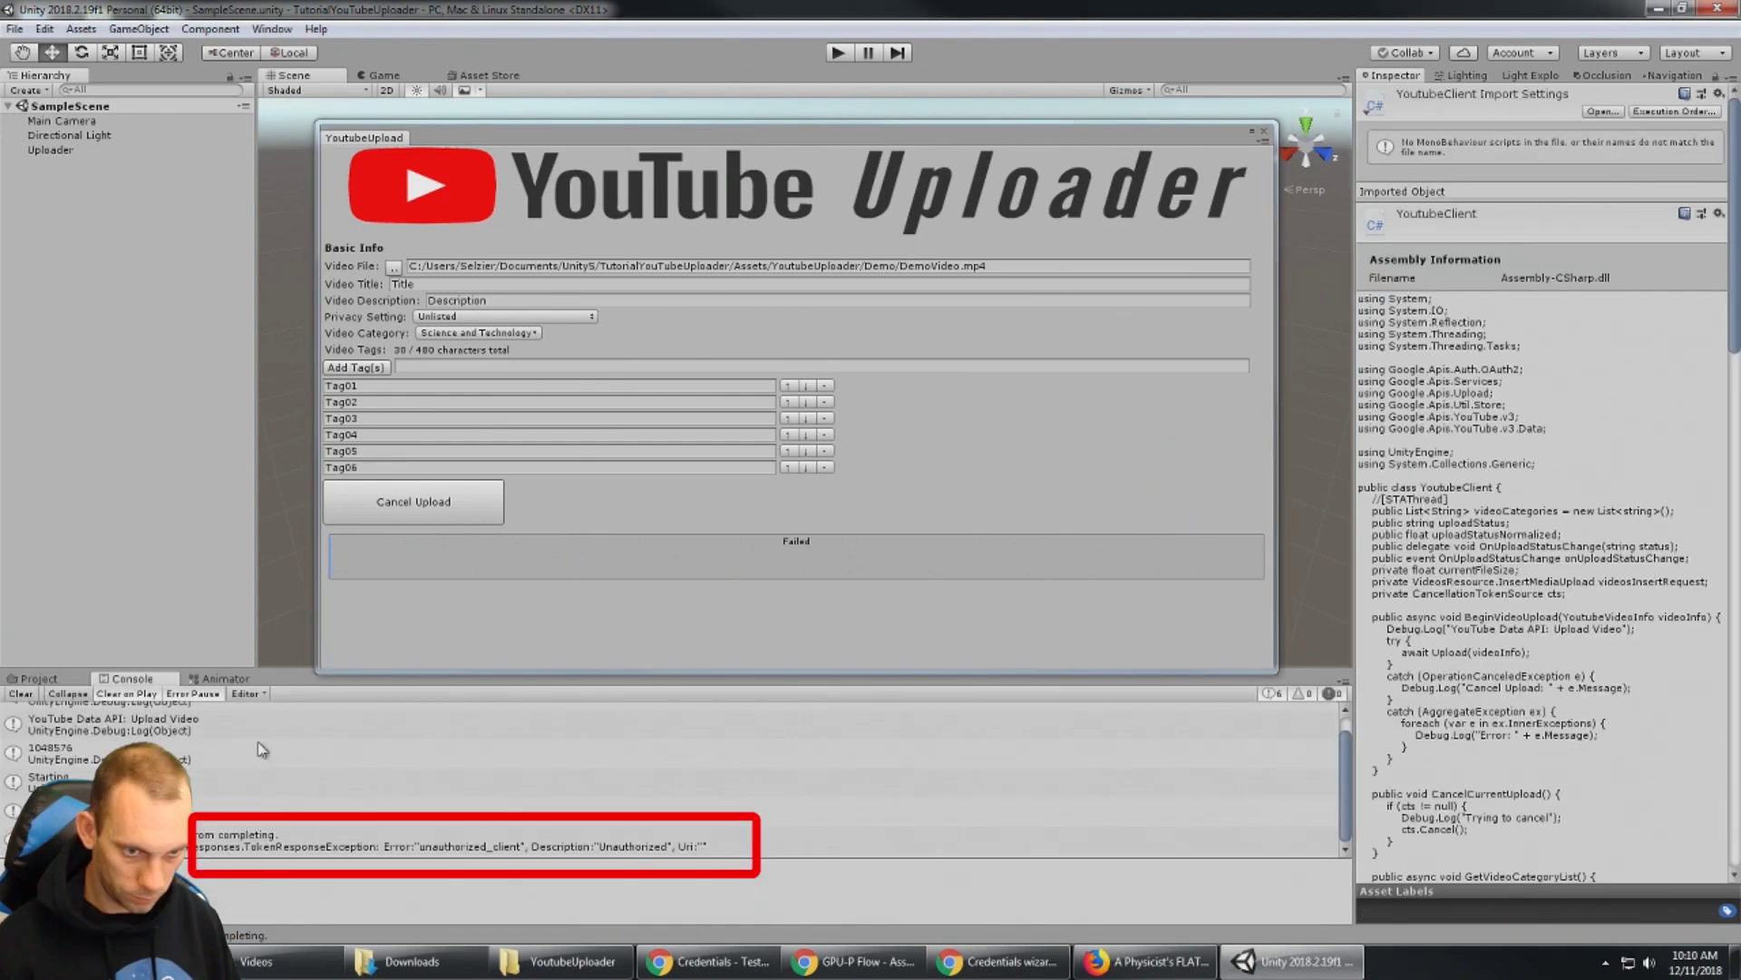
pyautogui.click(20, 693)
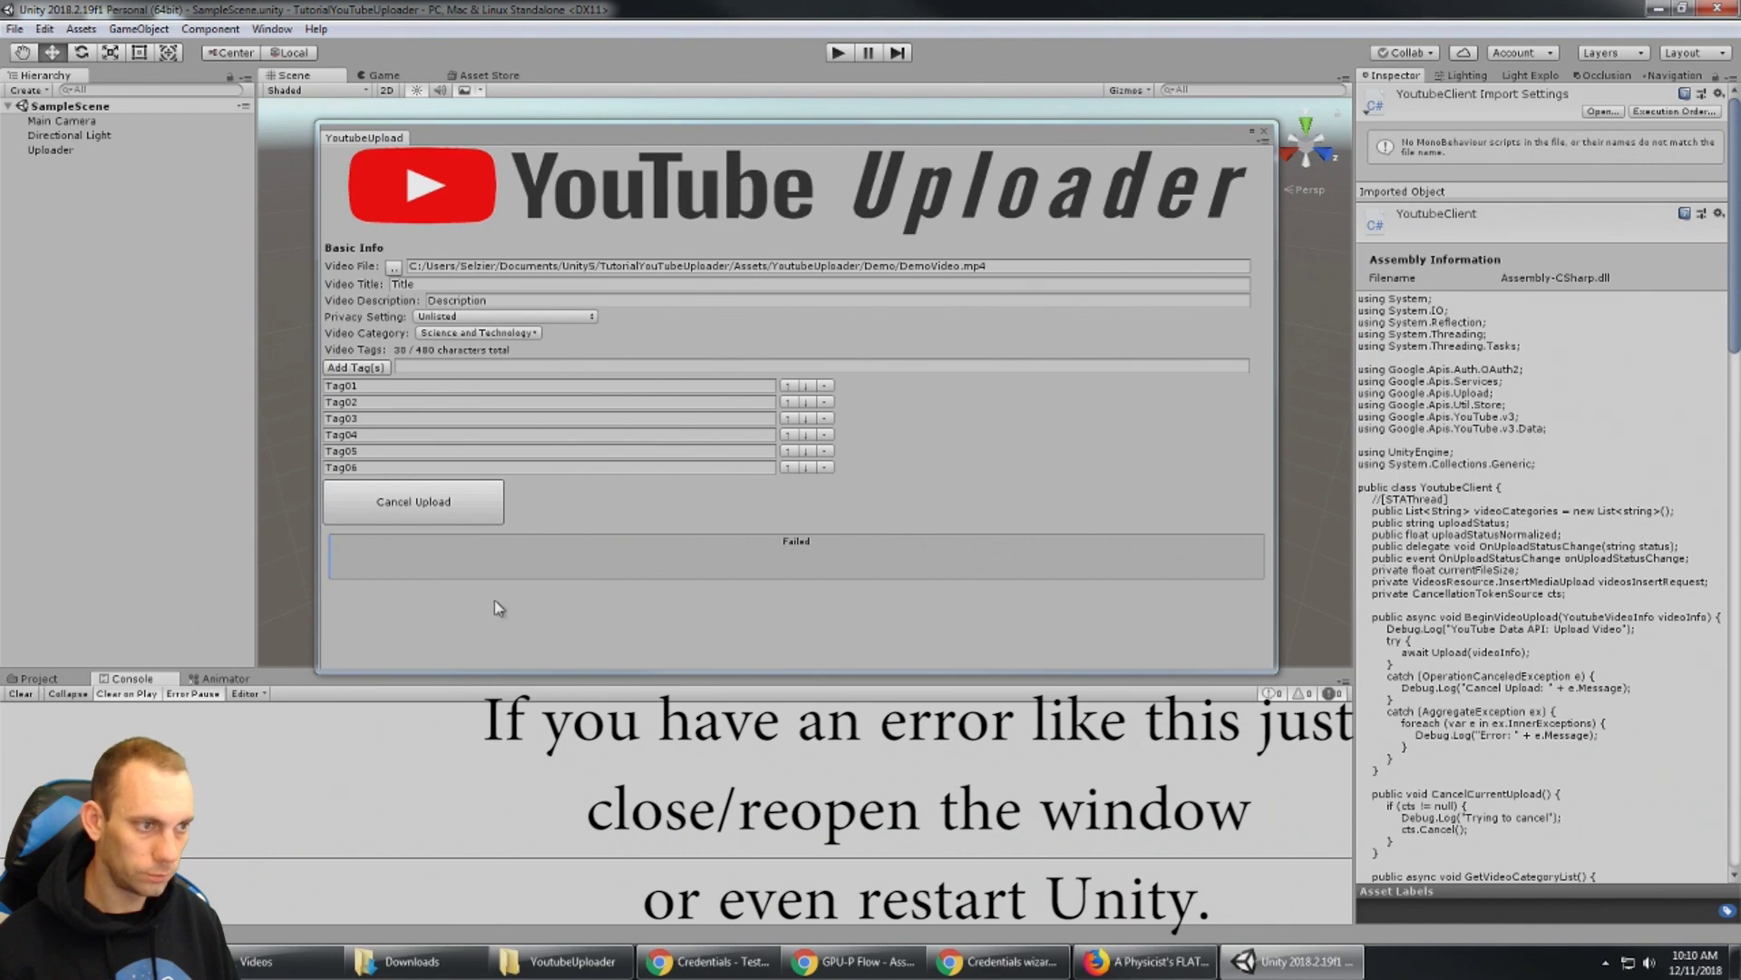
pyautogui.click(439, 510)
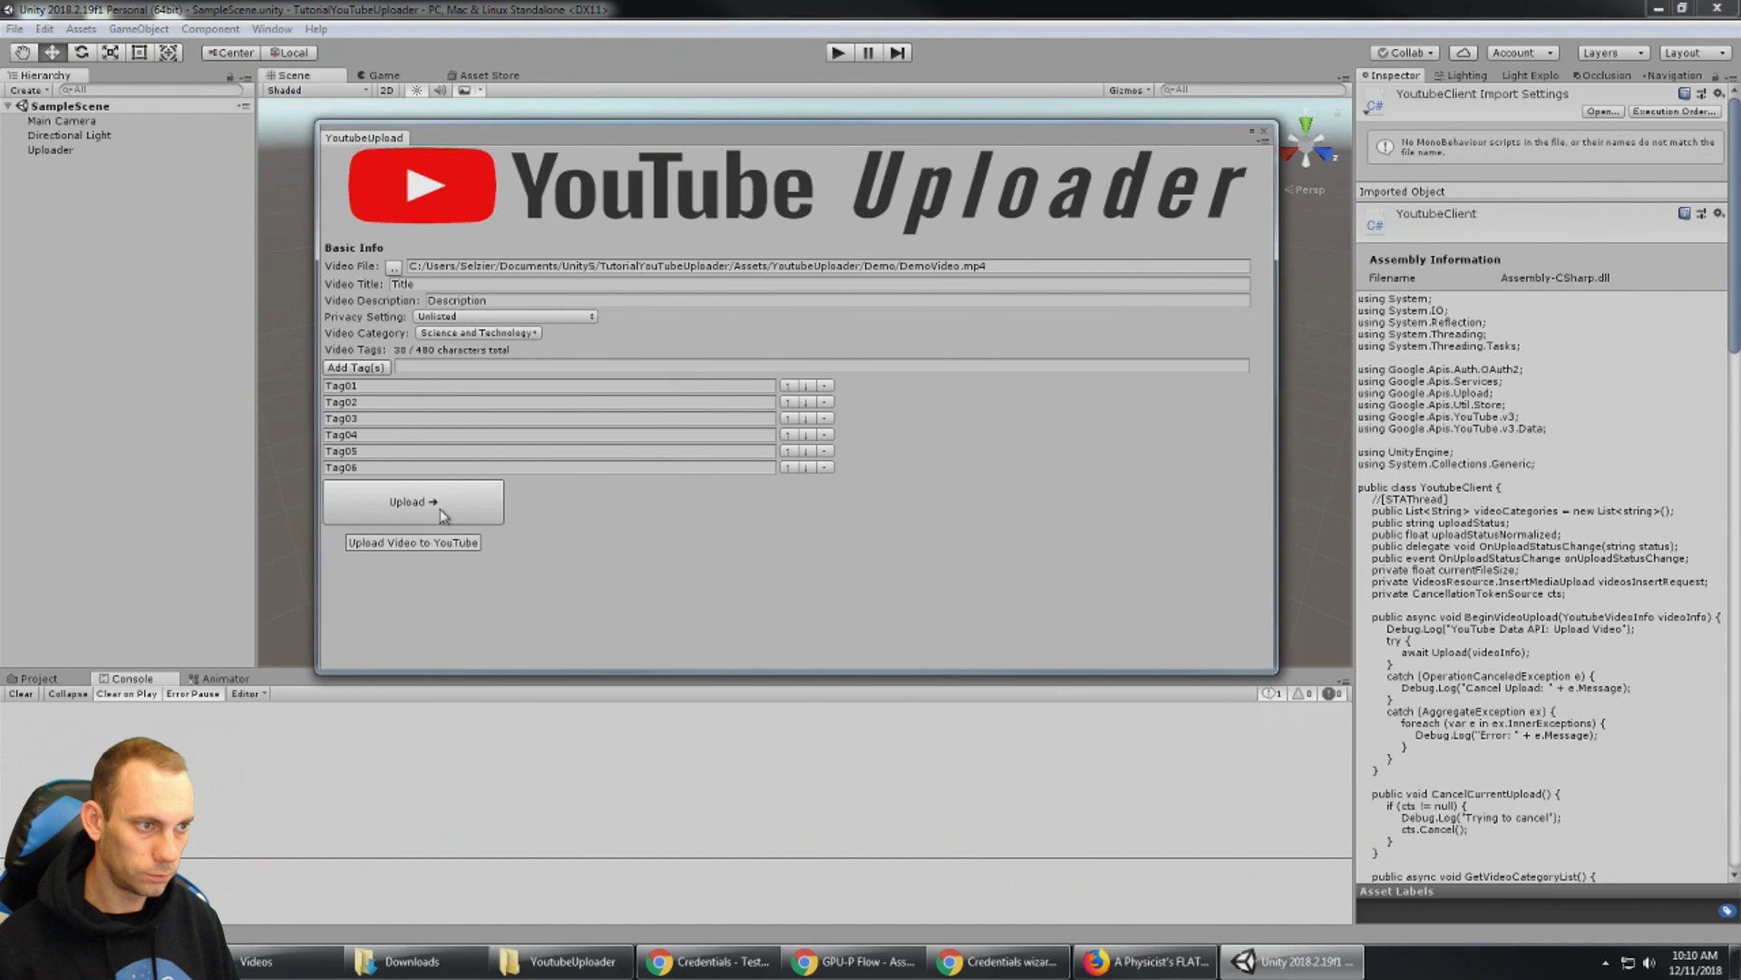
# Start the upload, choose the Google account and channel, and allow YouTube video management.
pyautogui.click(439, 509)
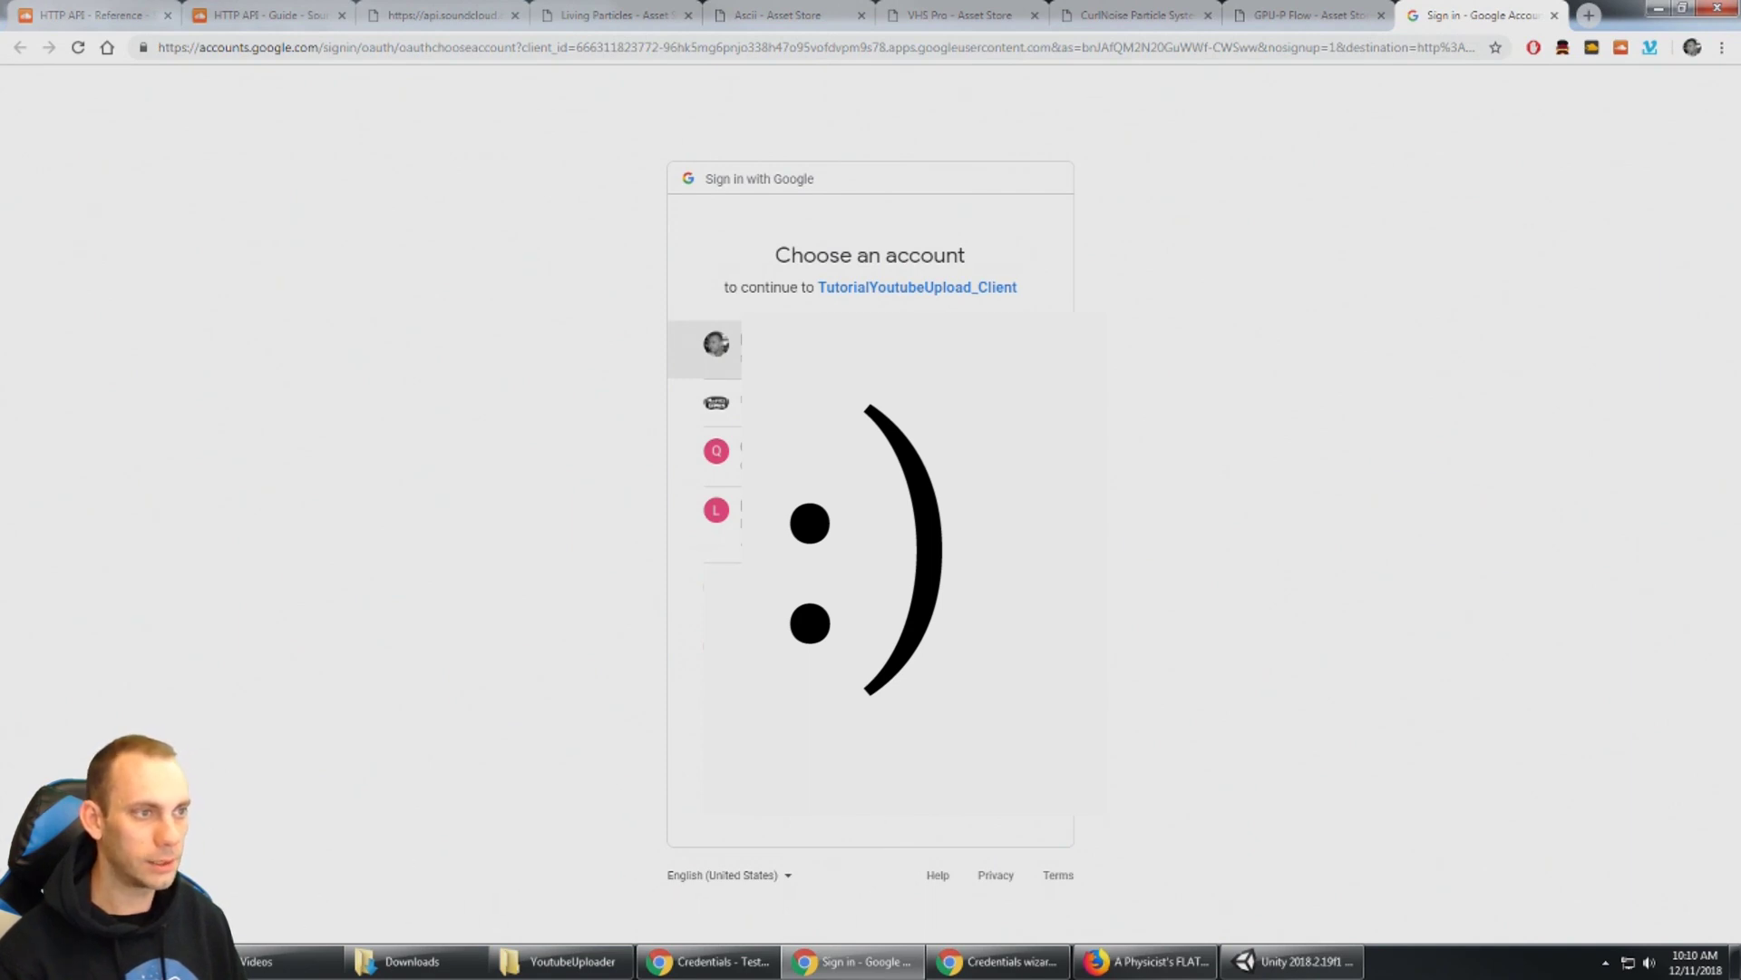
pyautogui.click(717, 349)
pyautogui.click(716, 488)
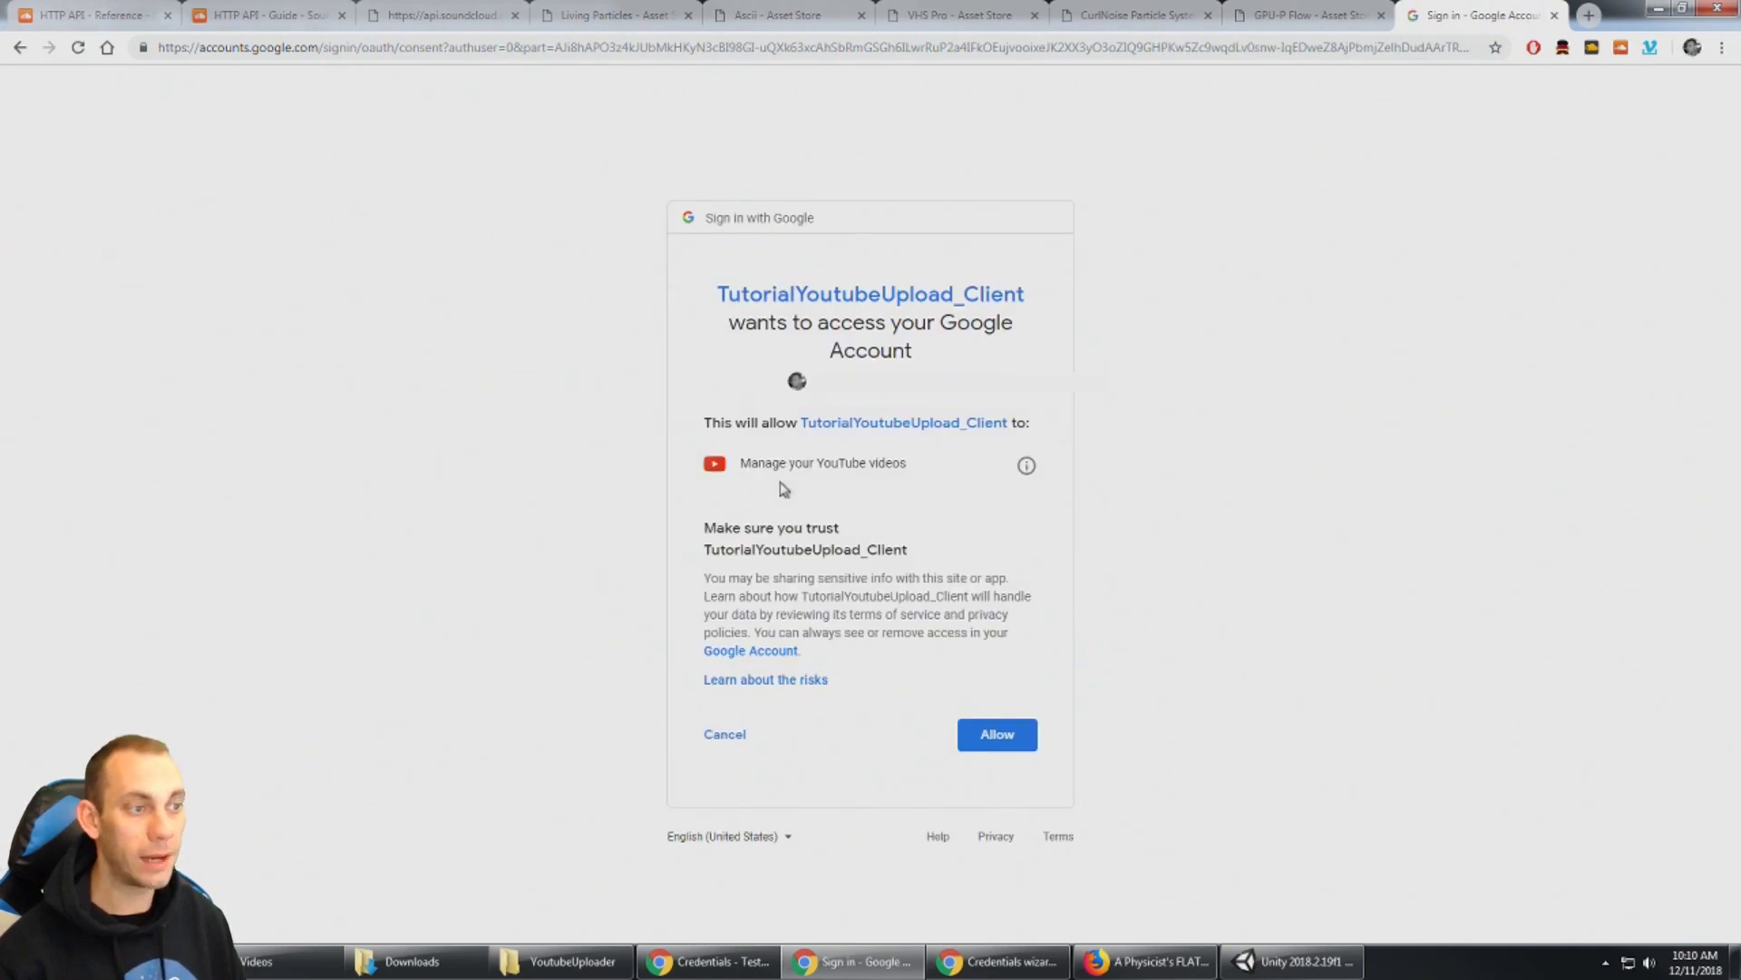
pyautogui.click(1010, 731)
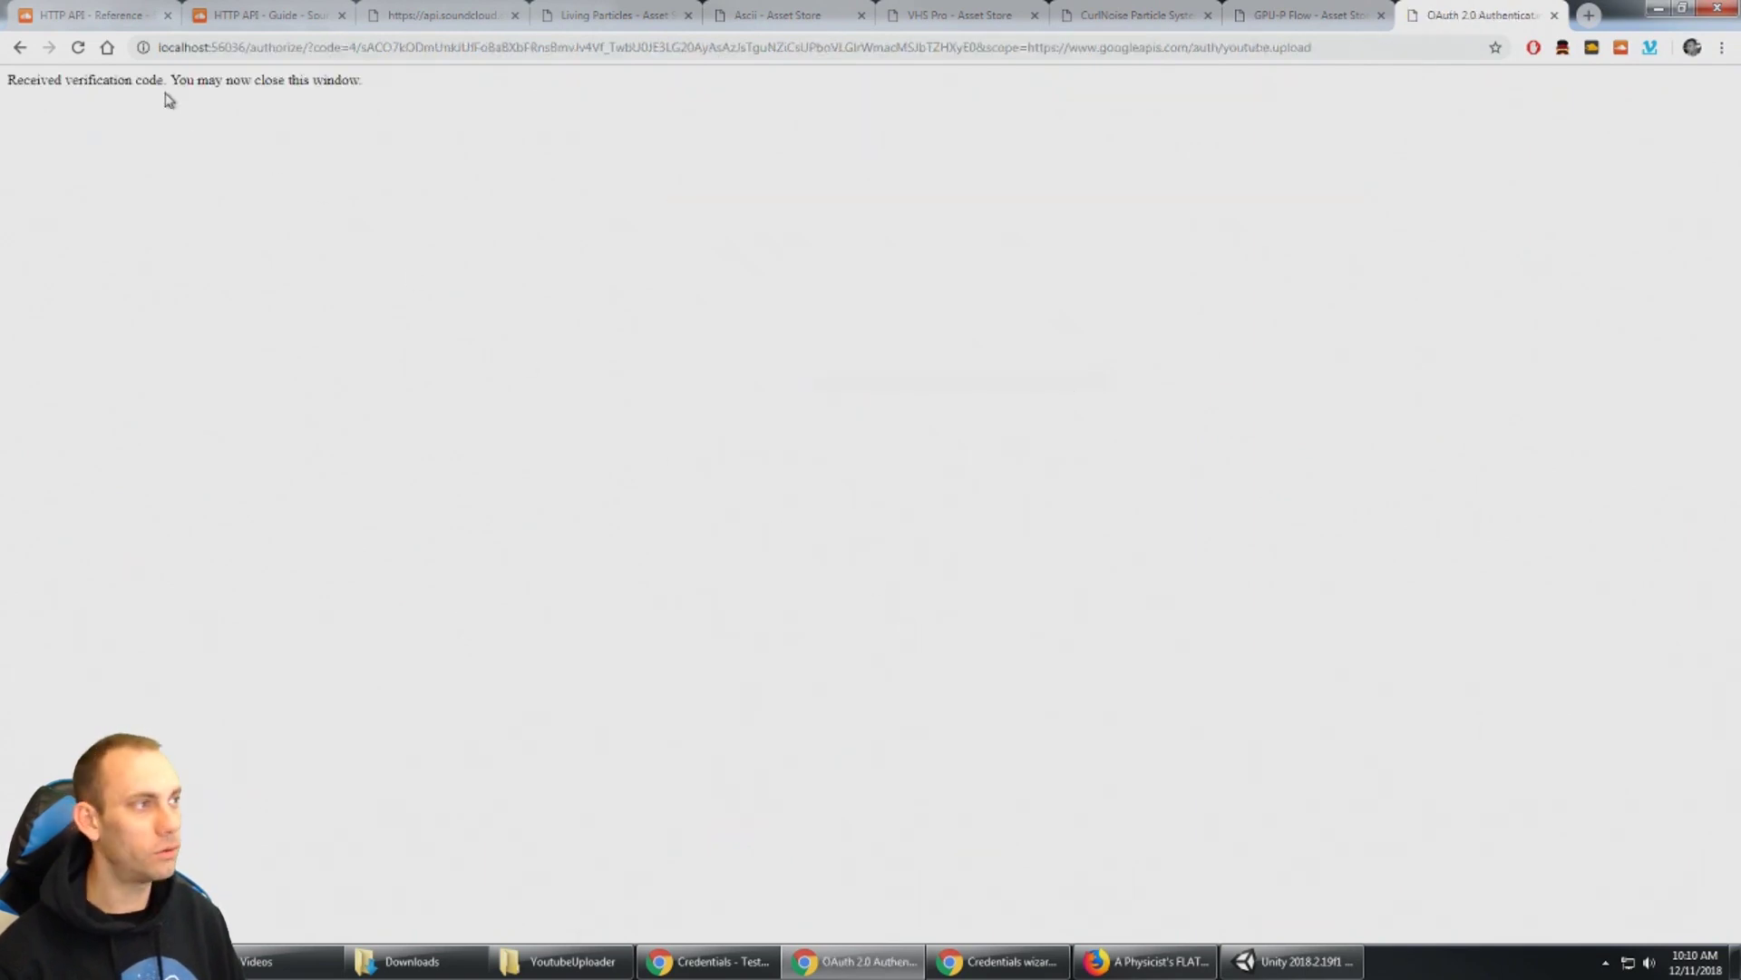
# Open the uploaded 'Title' video's edit page and review its Unlisted status, Tag01–Tag06 and Advanced settings.
pyautogui.click(1291, 965)
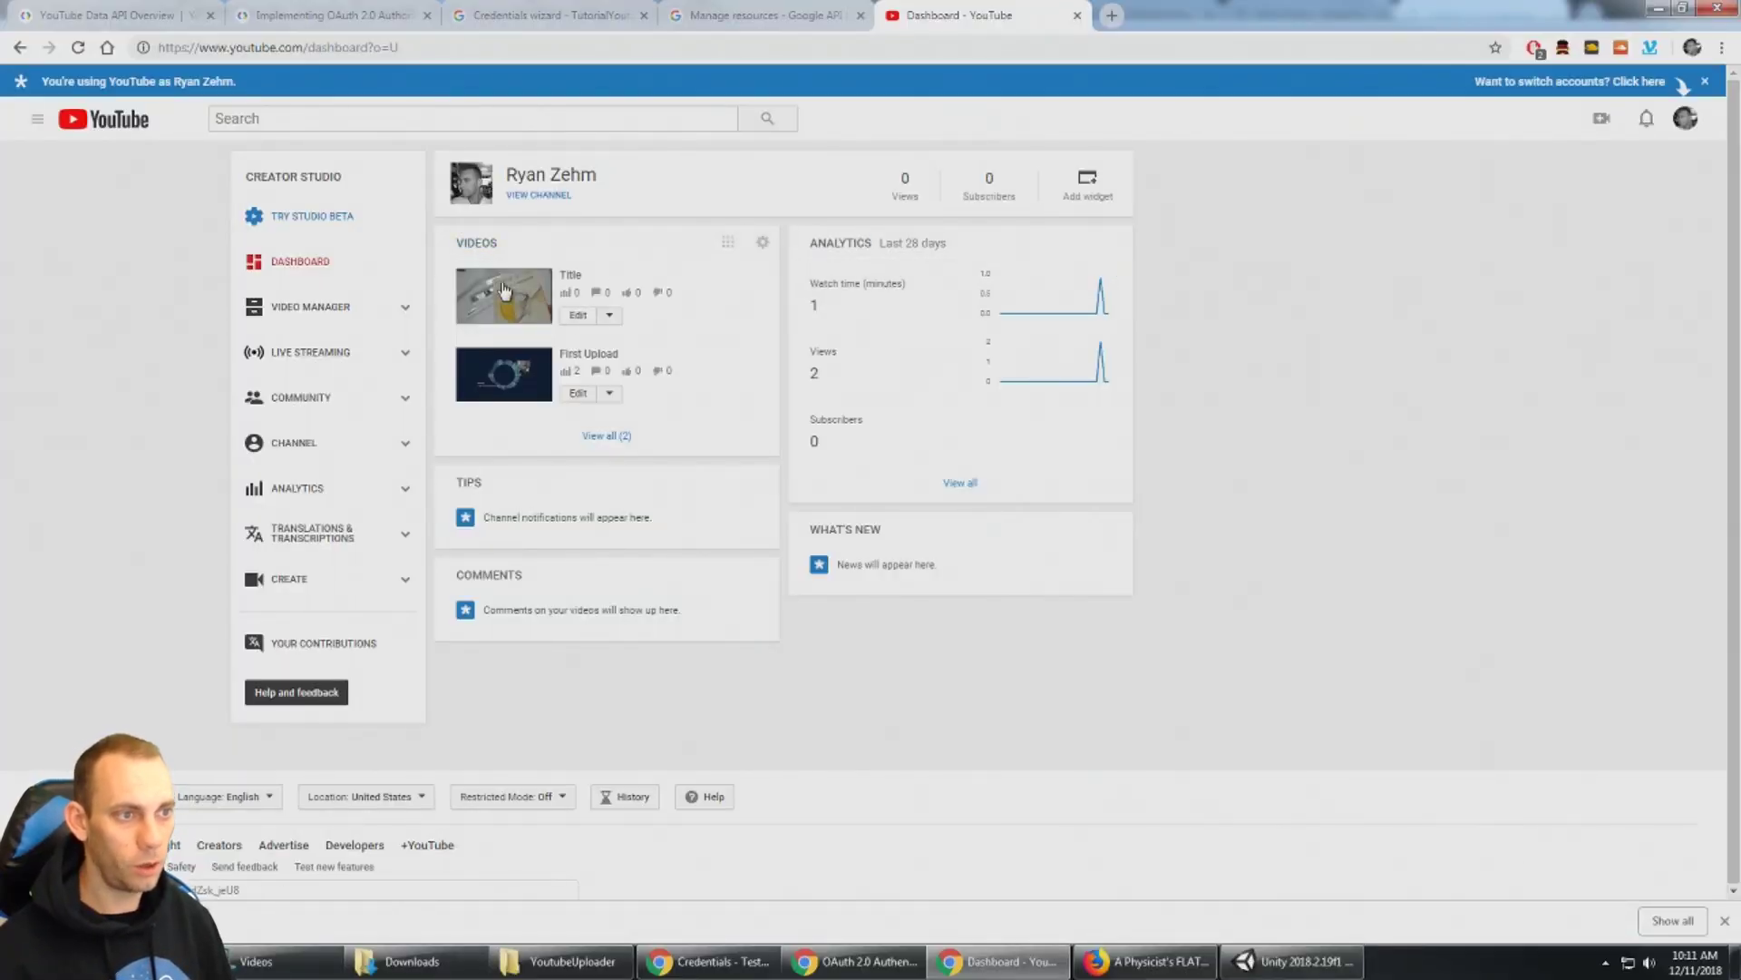
pyautogui.click(577, 316)
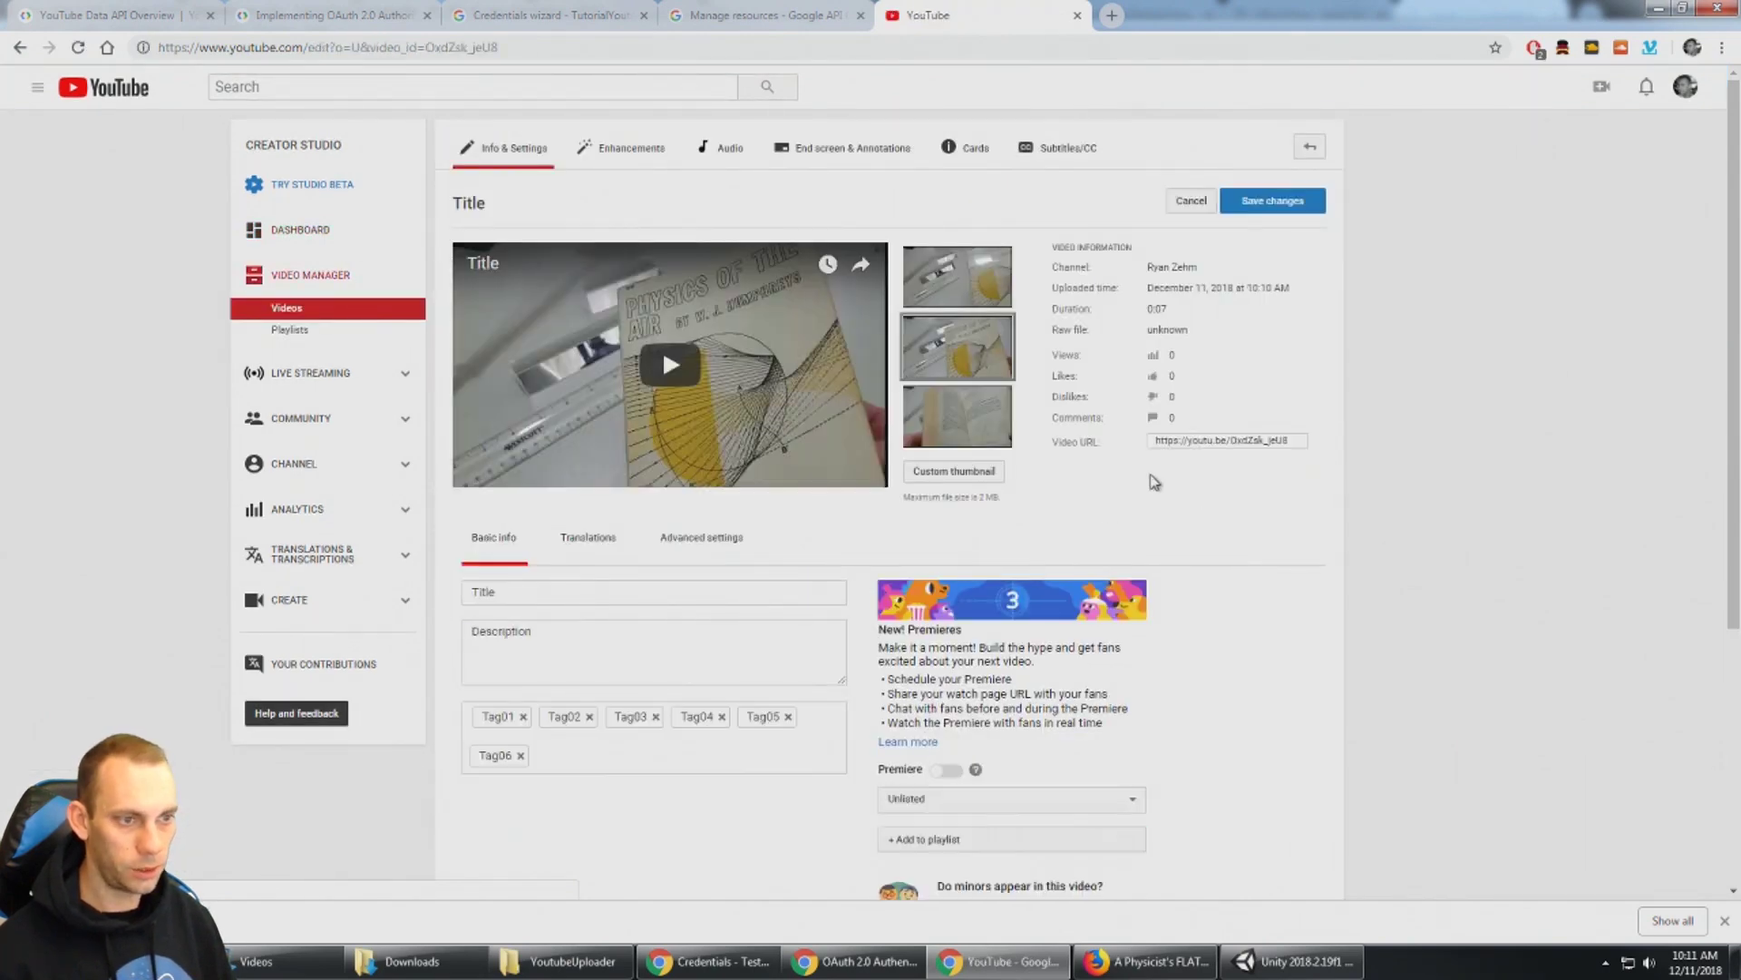
pyautogui.scroll(-1, 825, 517)
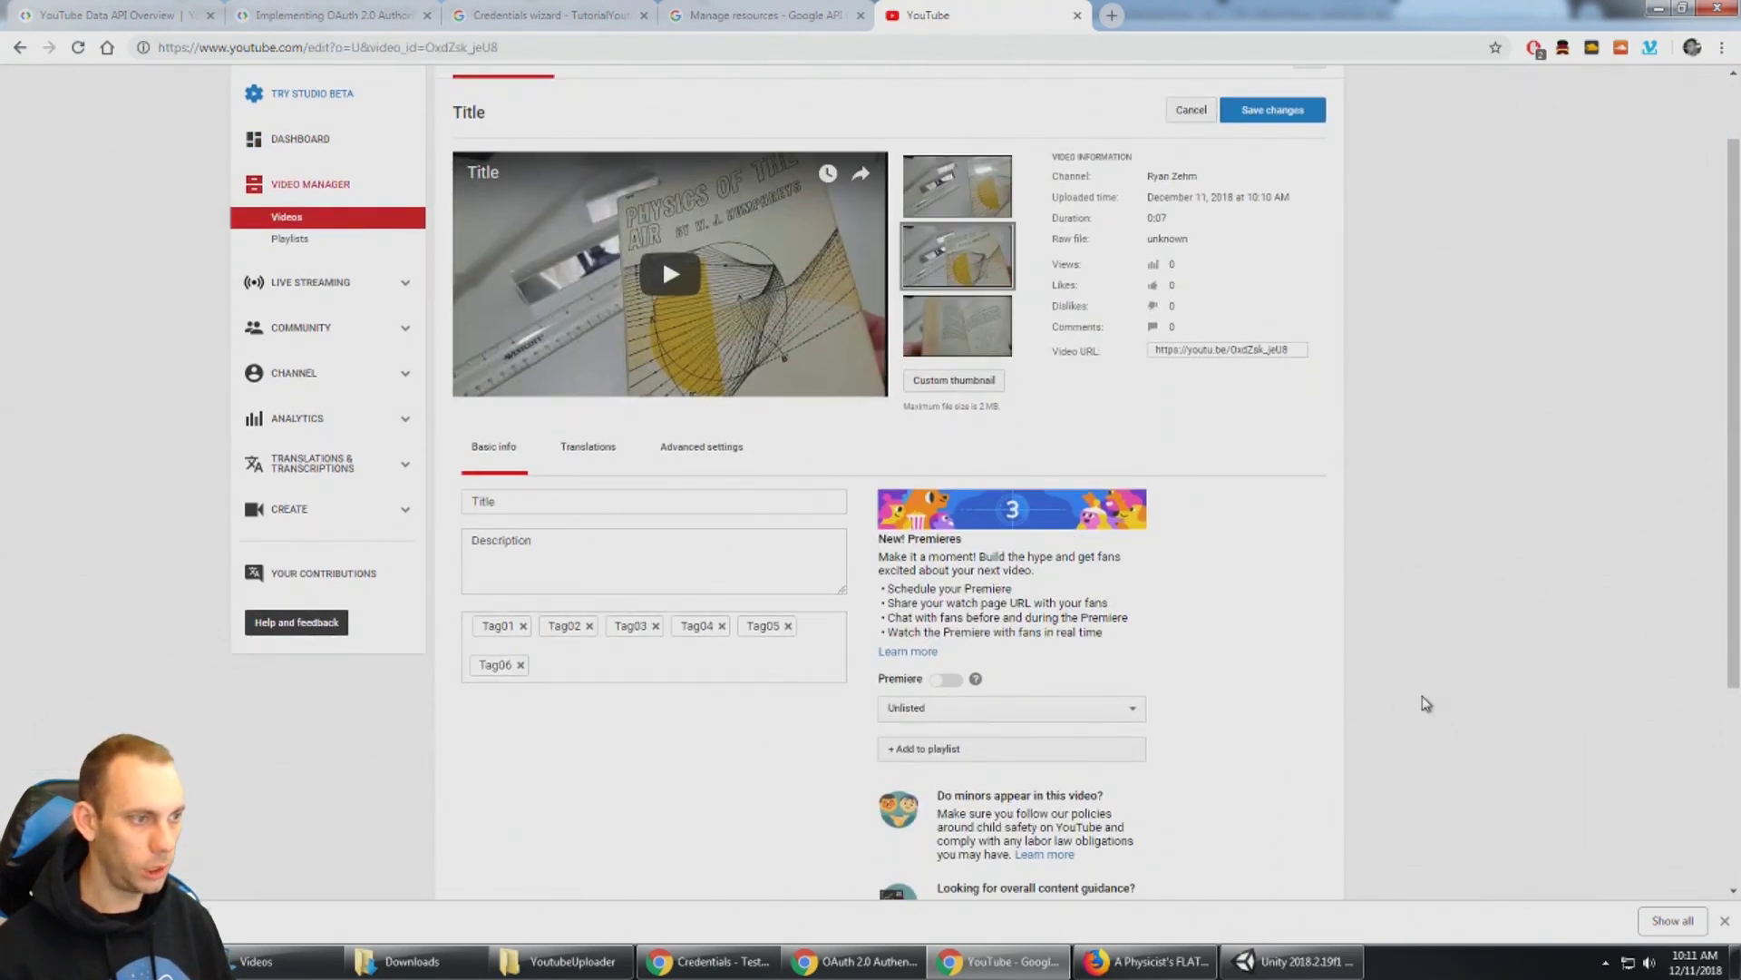
pyautogui.scroll(-2, 1423, 704)
pyautogui.scroll(1, 1423, 704)
pyautogui.scroll(2, 968, 632)
pyautogui.click(699, 541)
pyautogui.scroll(-1, 943, 529)
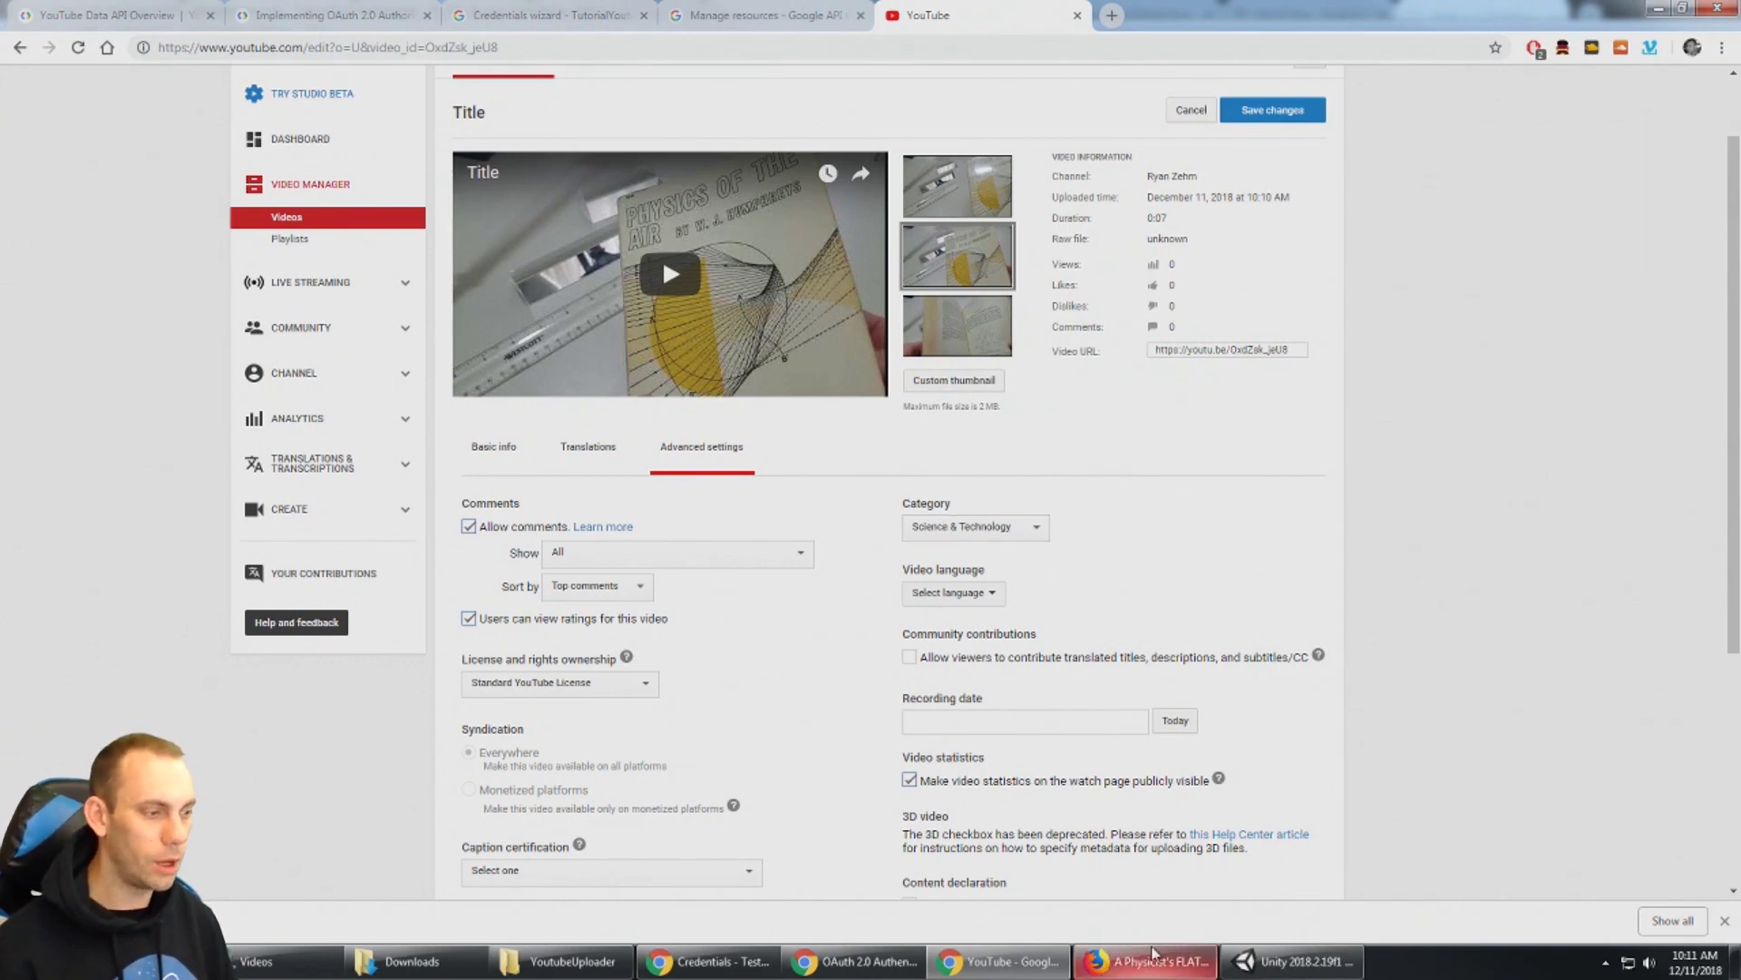
# Inspect the DefaultVideoInfo asset in Scripts > Editor, then the CustomVideoInfo asset in Demo.
pyautogui.click(1287, 960)
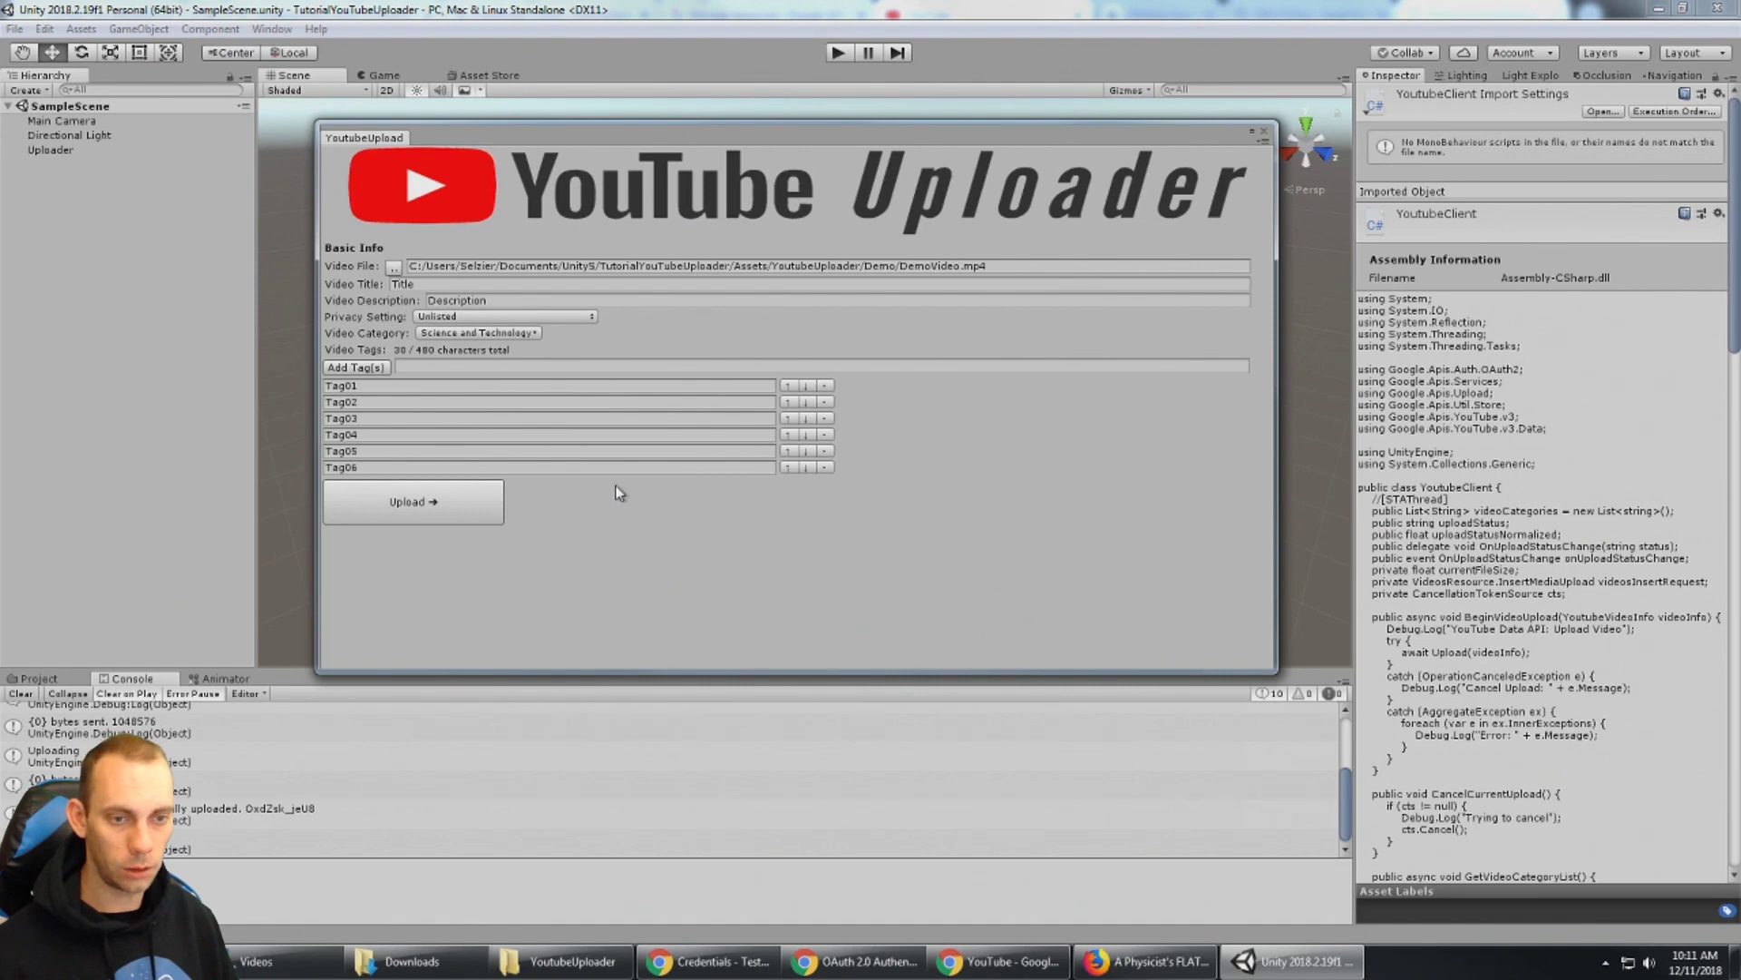
pyautogui.click(39, 679)
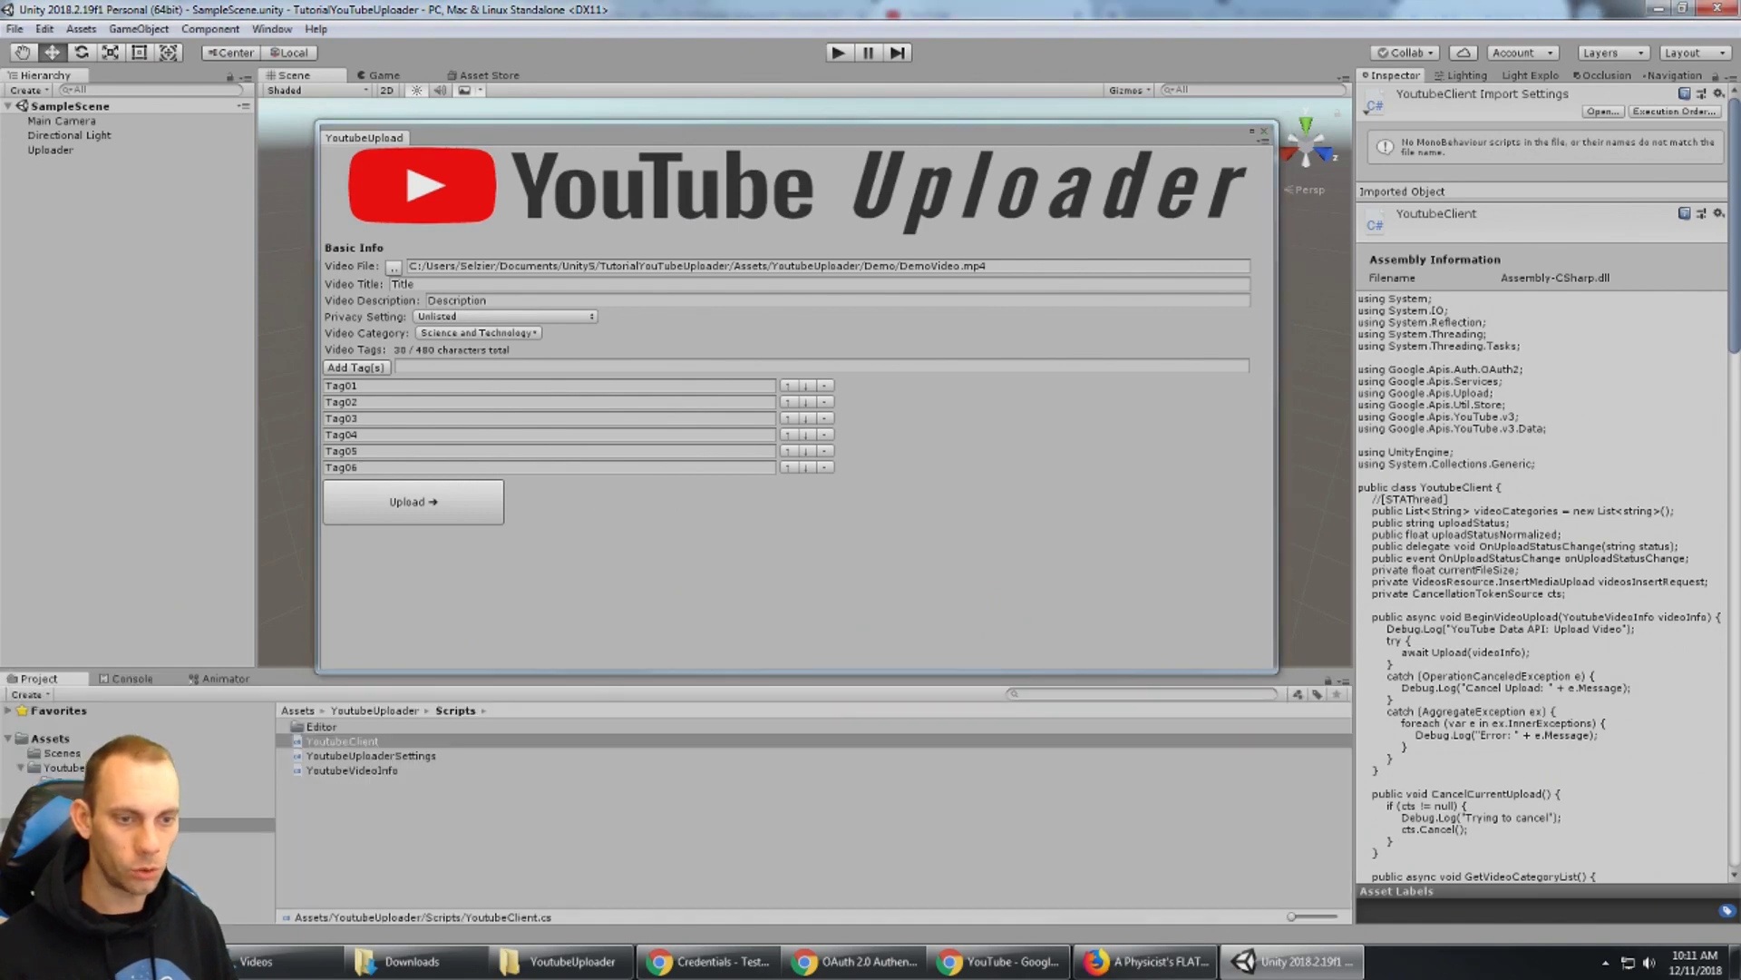
pyautogui.doubleClick(319, 726)
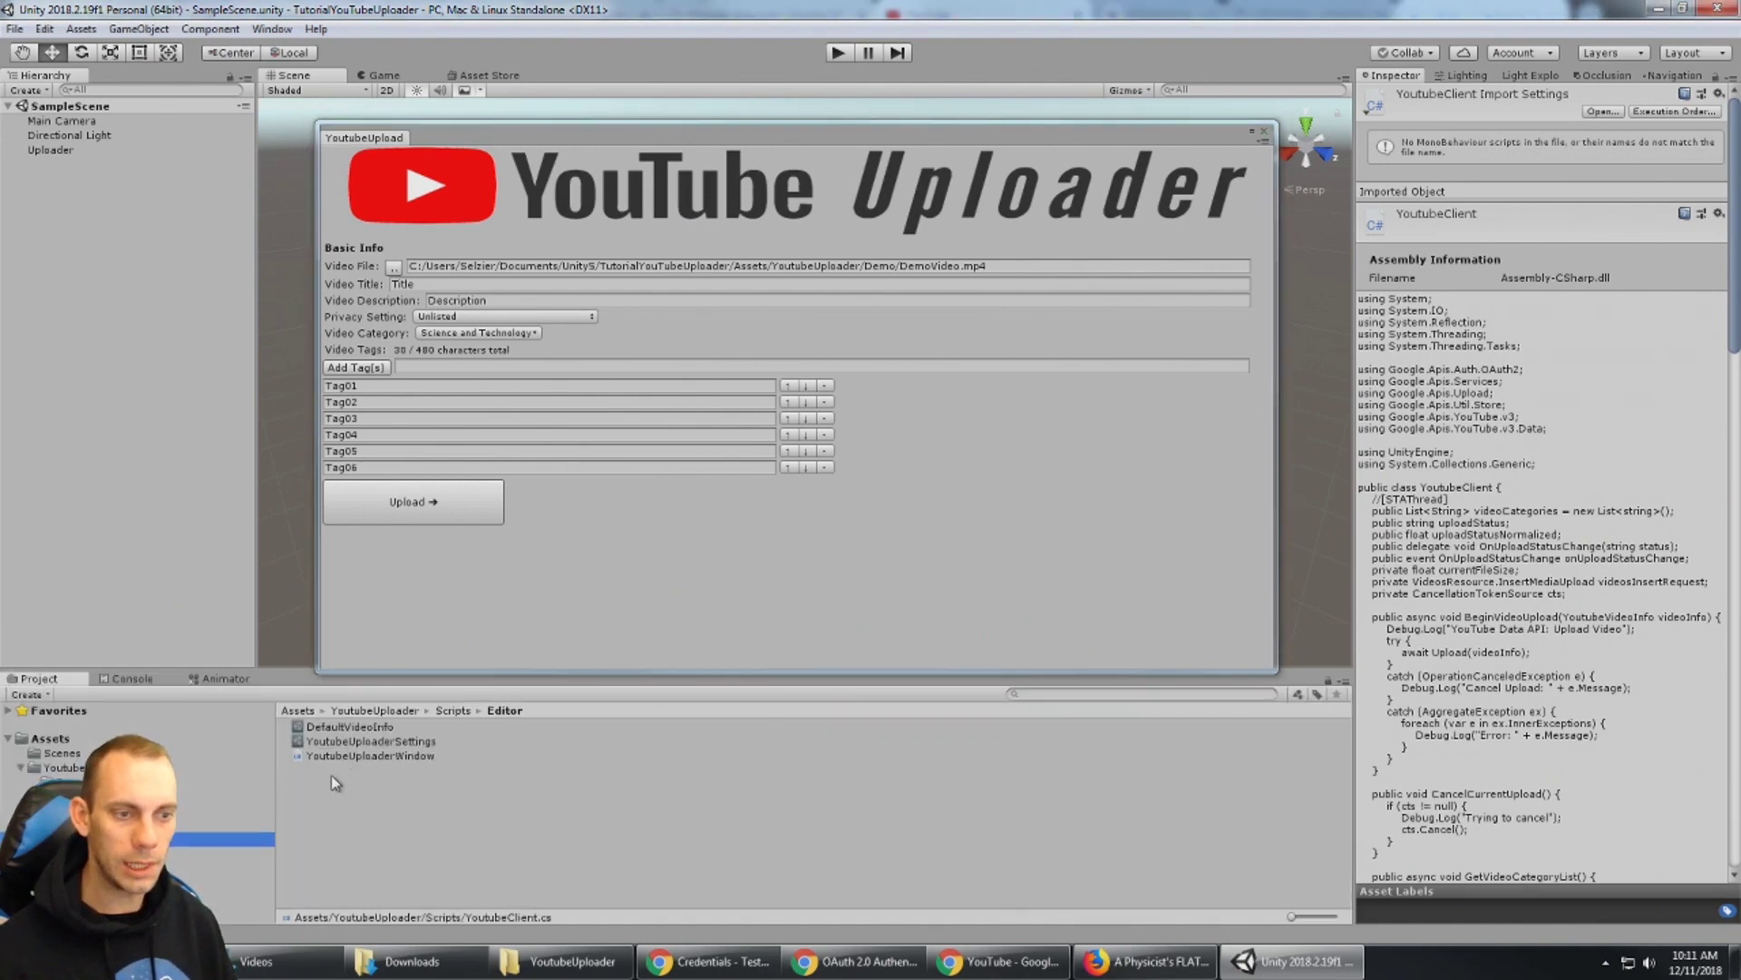
pyautogui.click(372, 728)
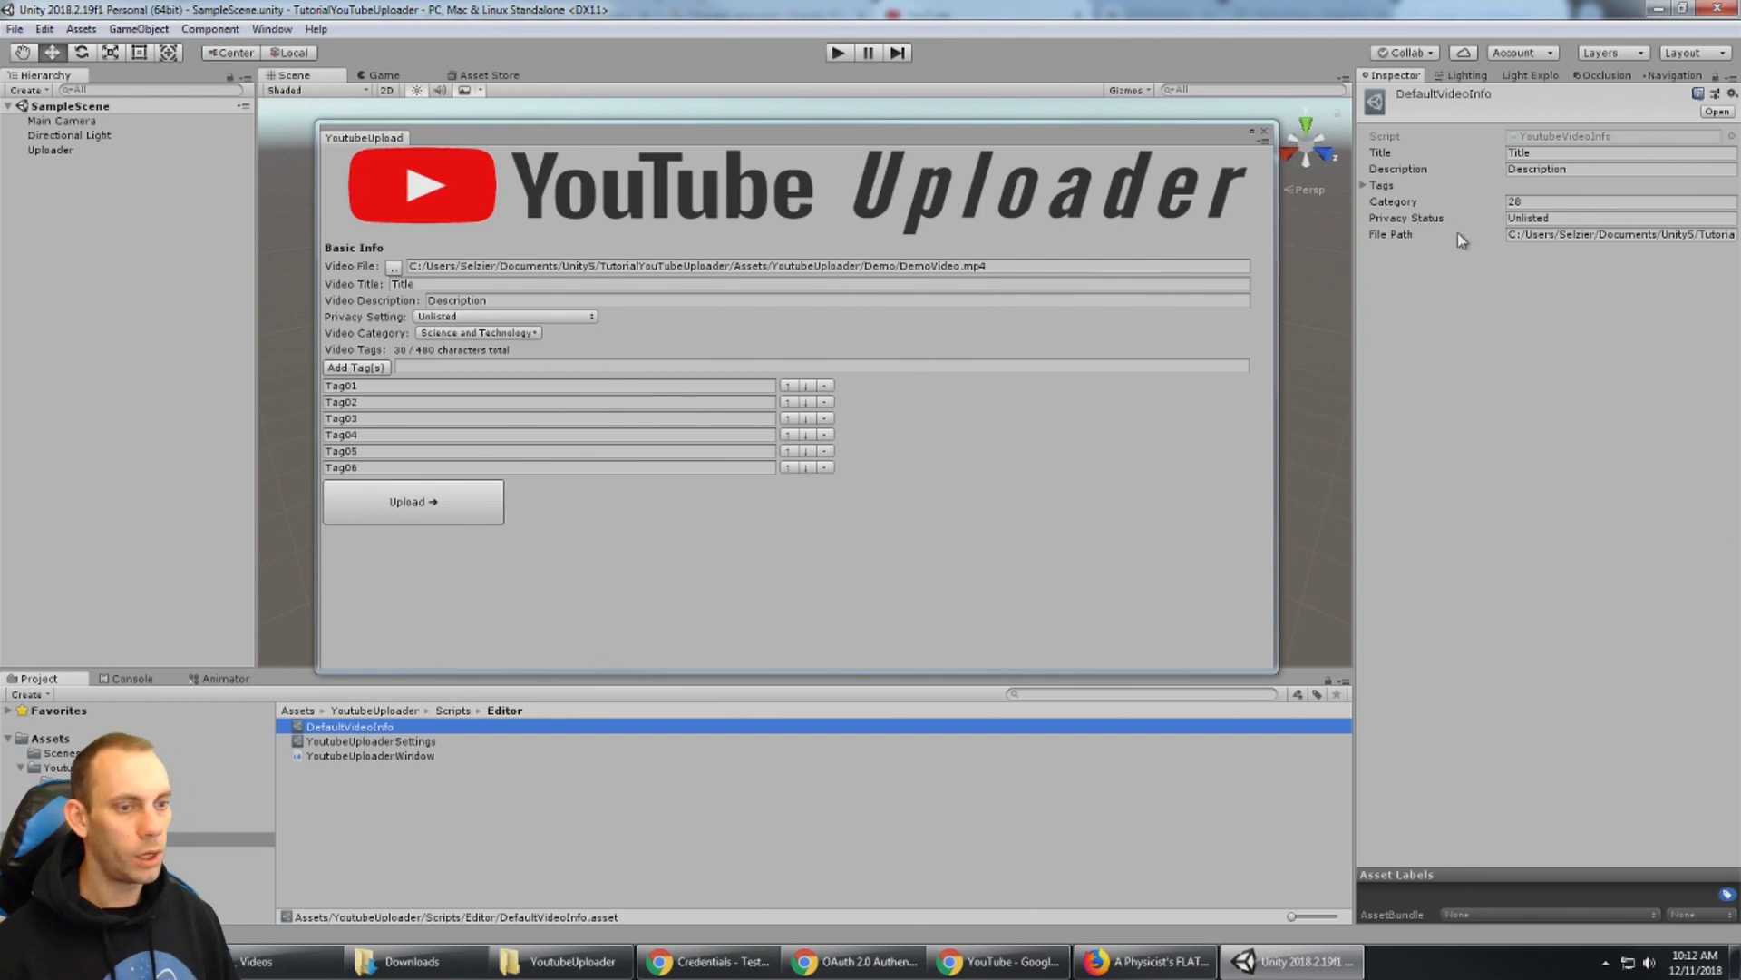
pyautogui.click(168, 781)
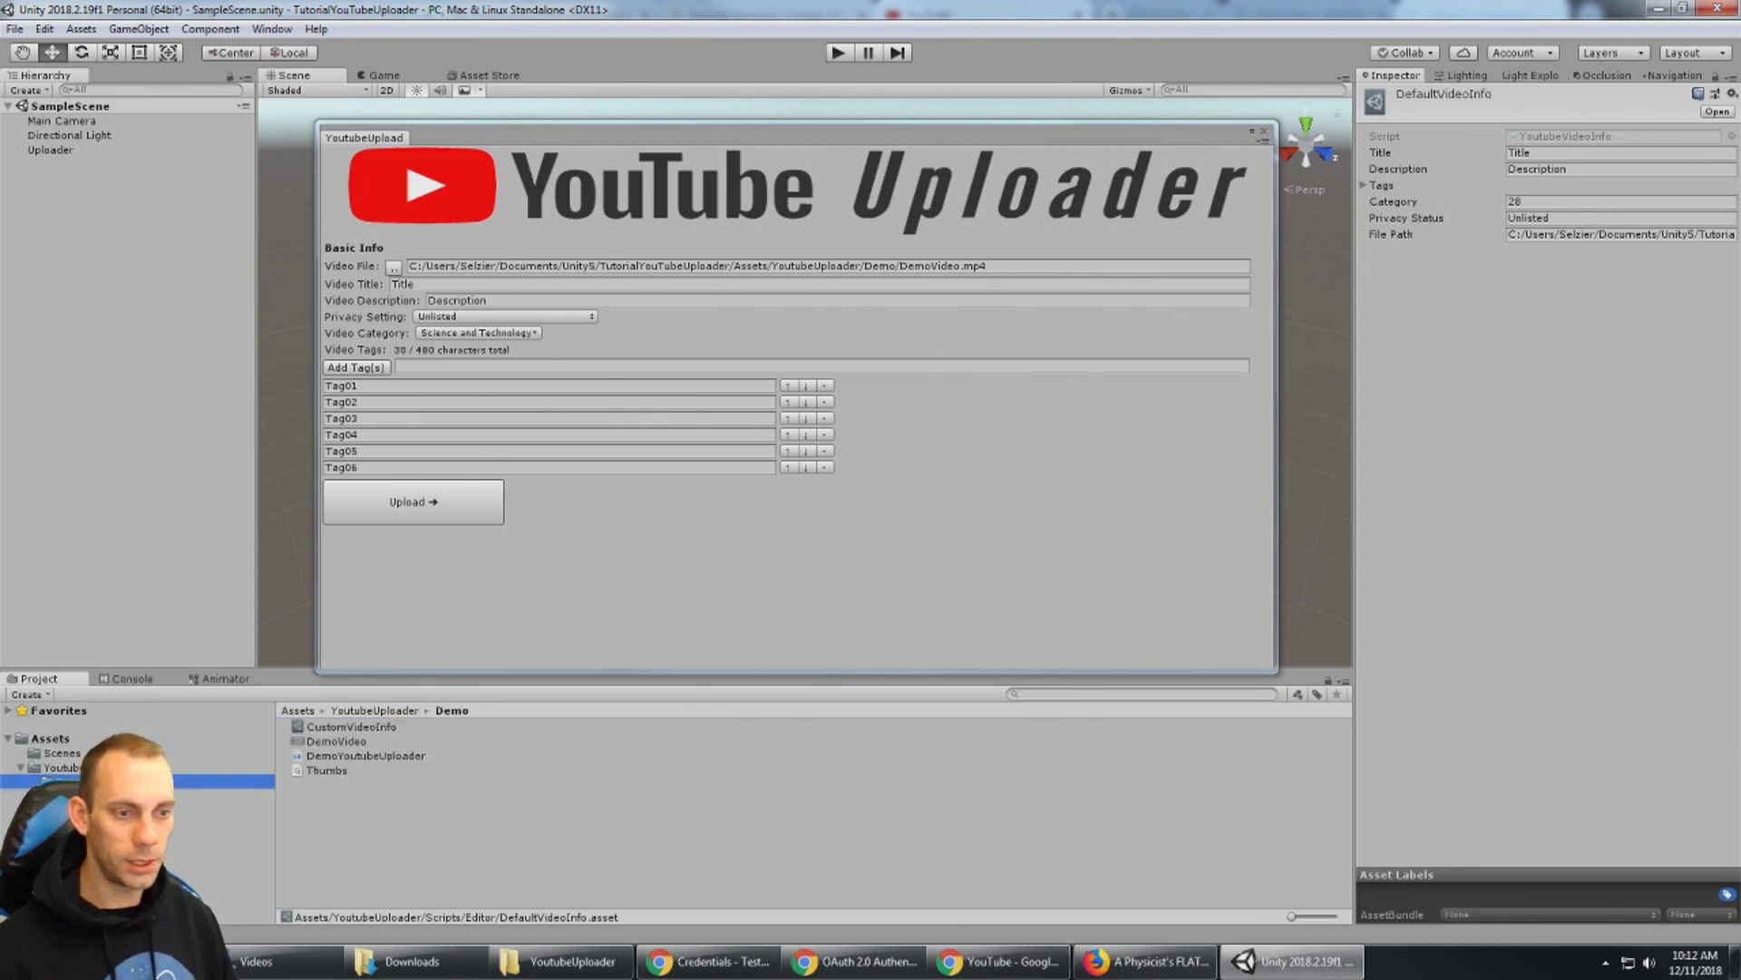
pyautogui.click(391, 728)
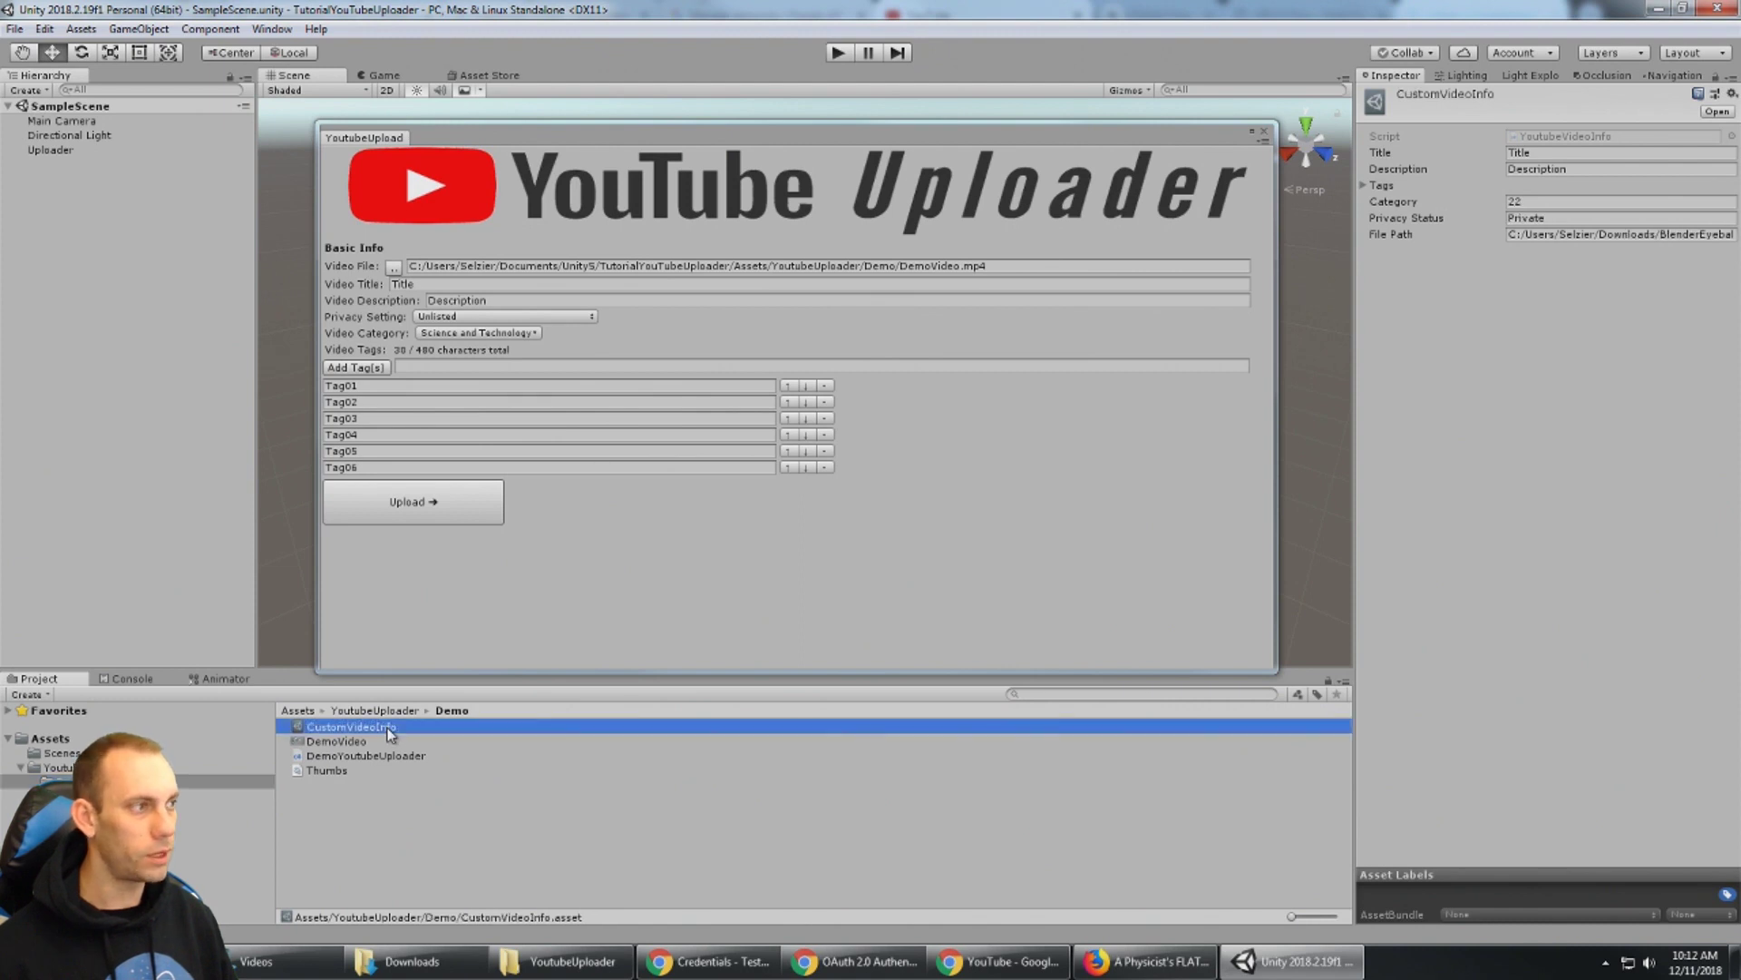
pyautogui.click(1560, 154)
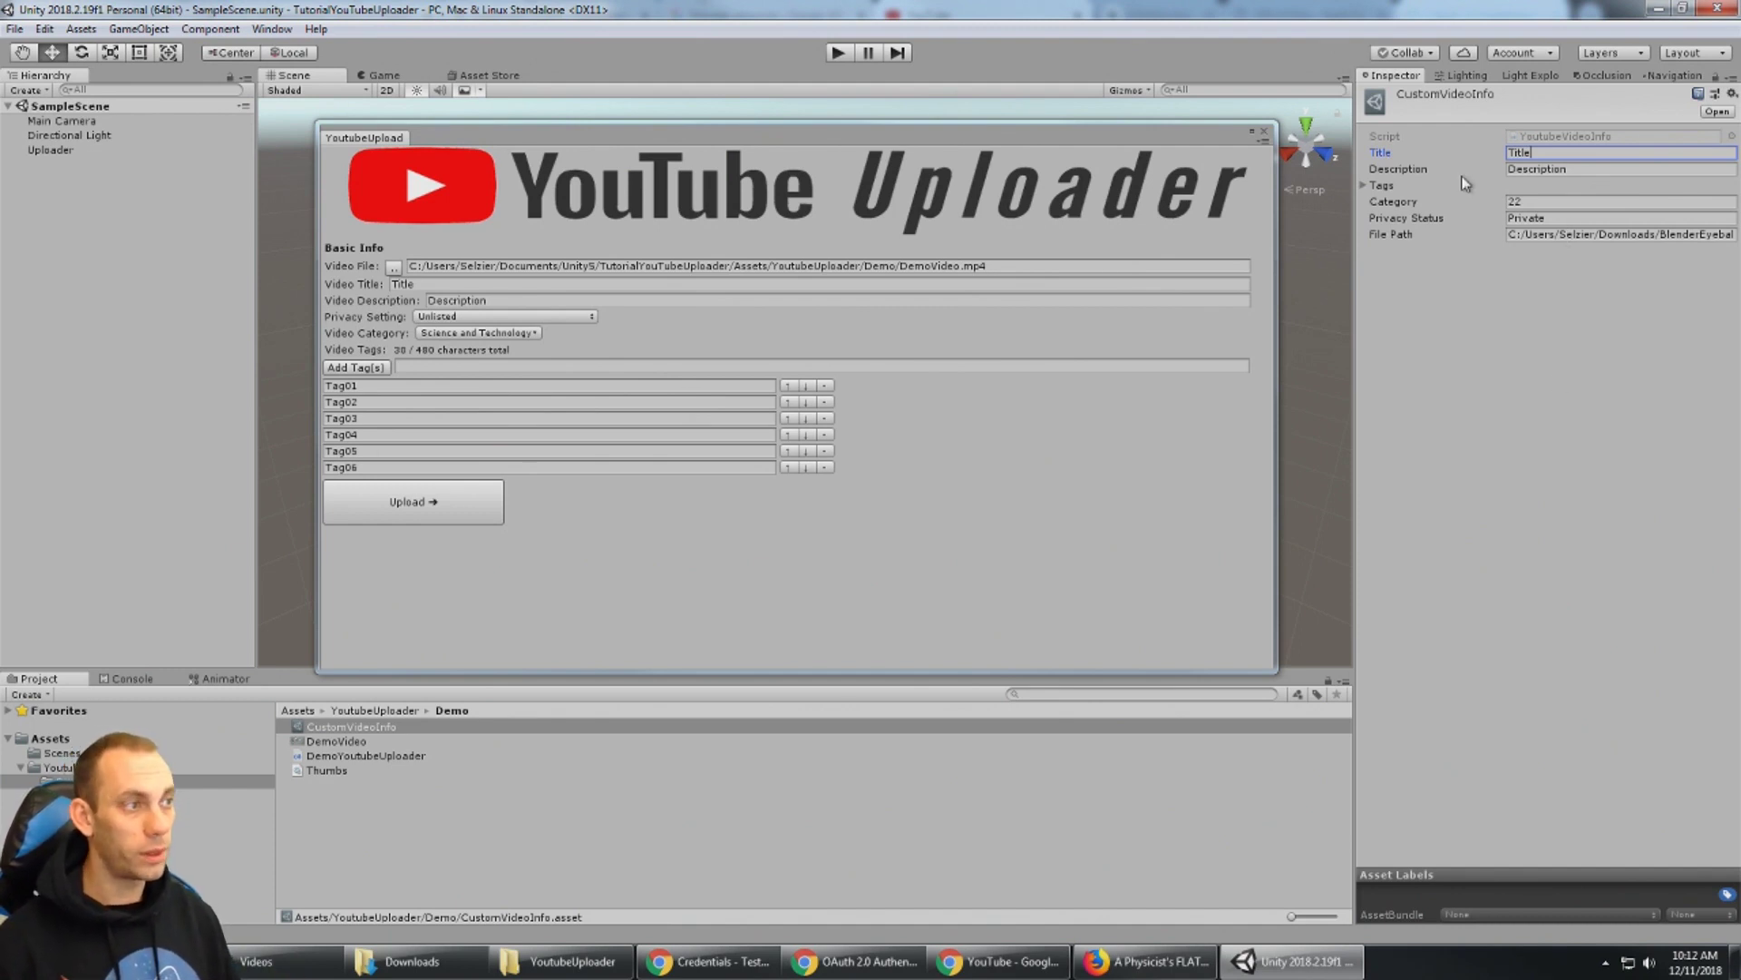
# Close the YouTube Uploader window and select the Uploader object to view its Demo Youtube Uploader component.
pyautogui.click(1265, 130)
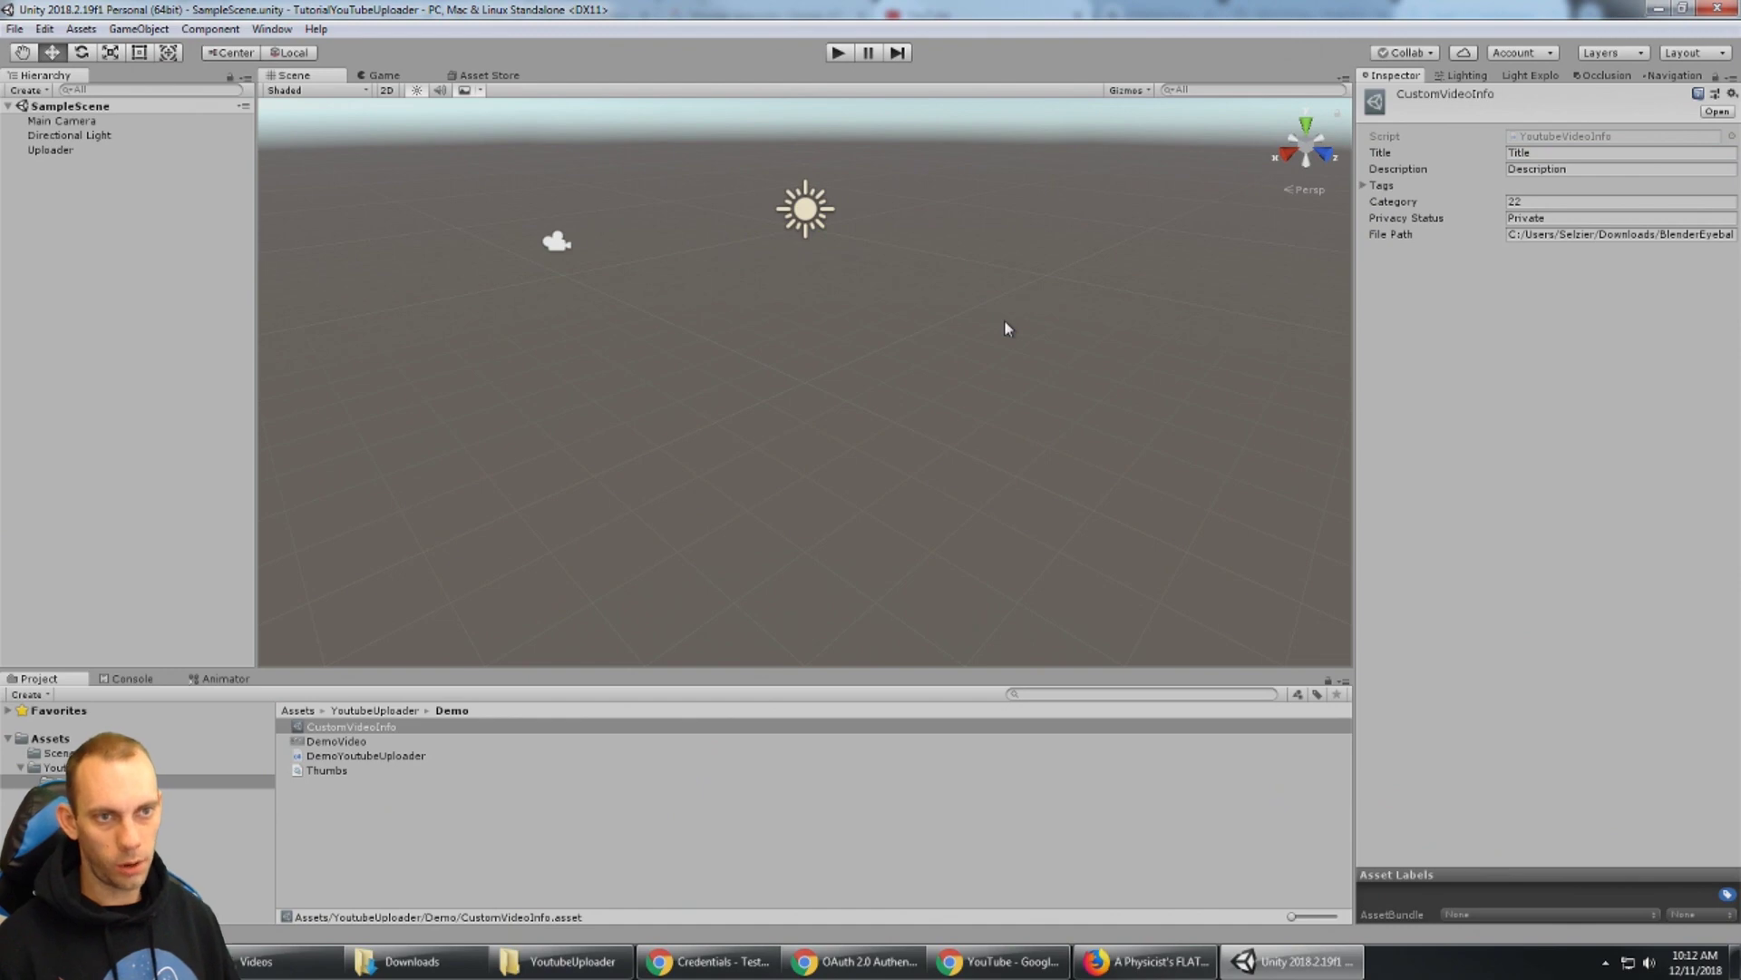
pyautogui.click(80, 149)
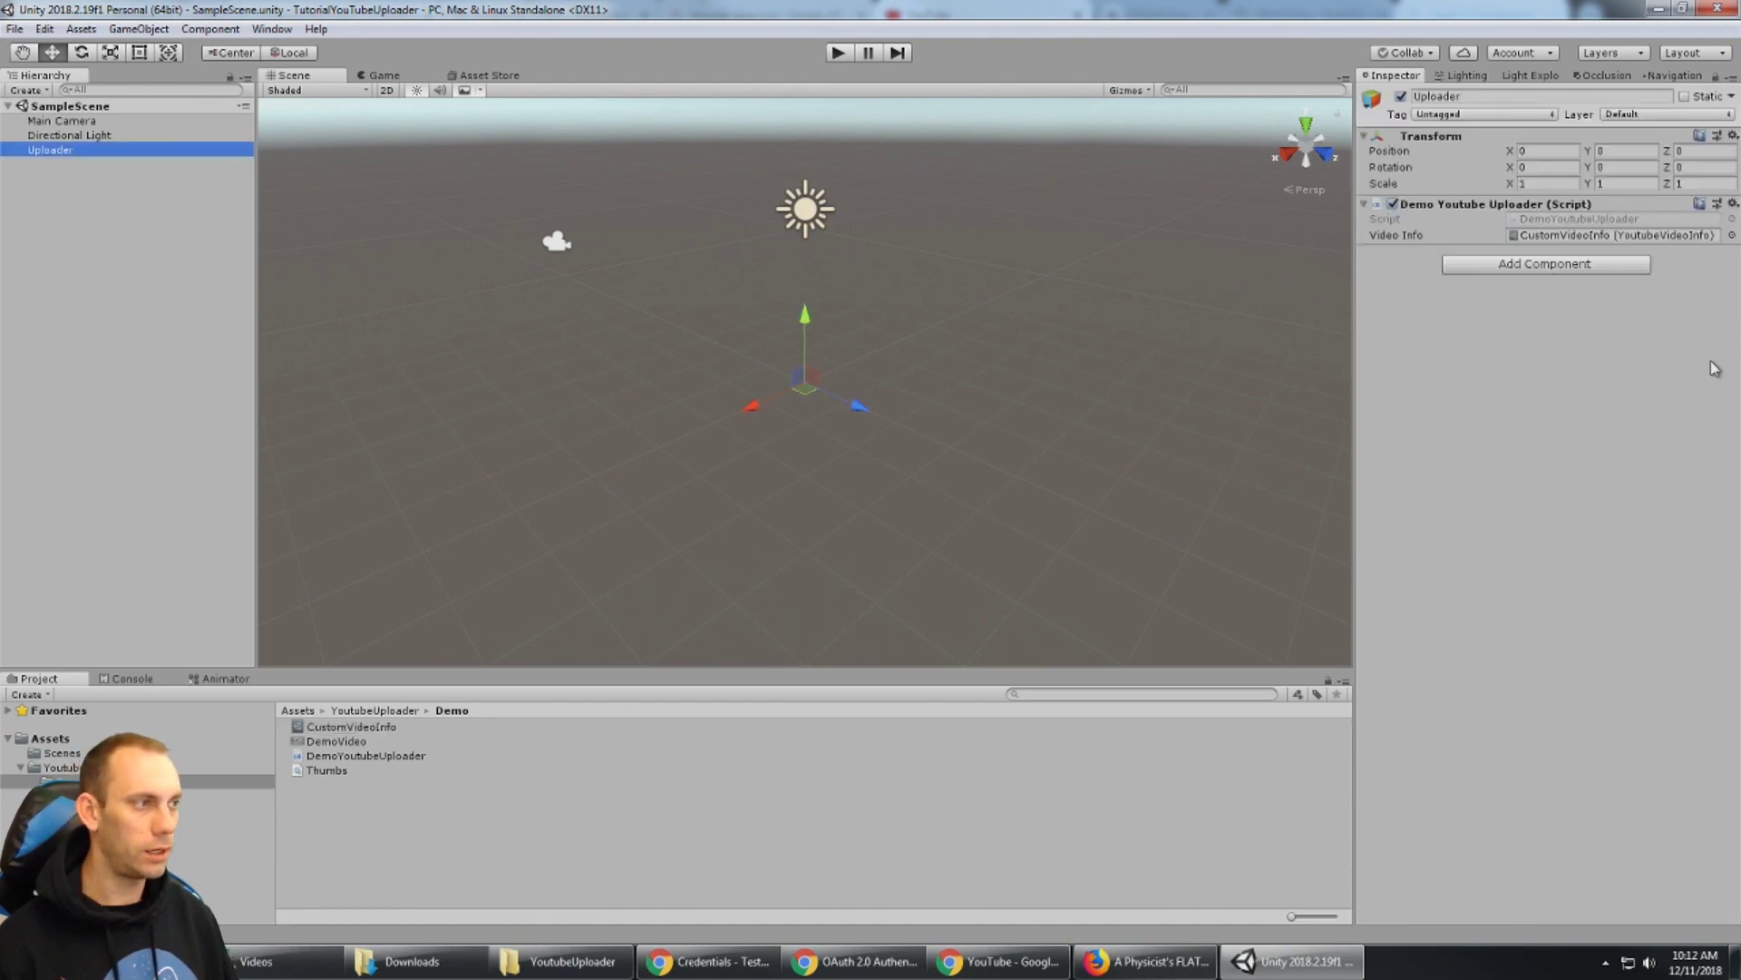
pyautogui.click(1489, 316)
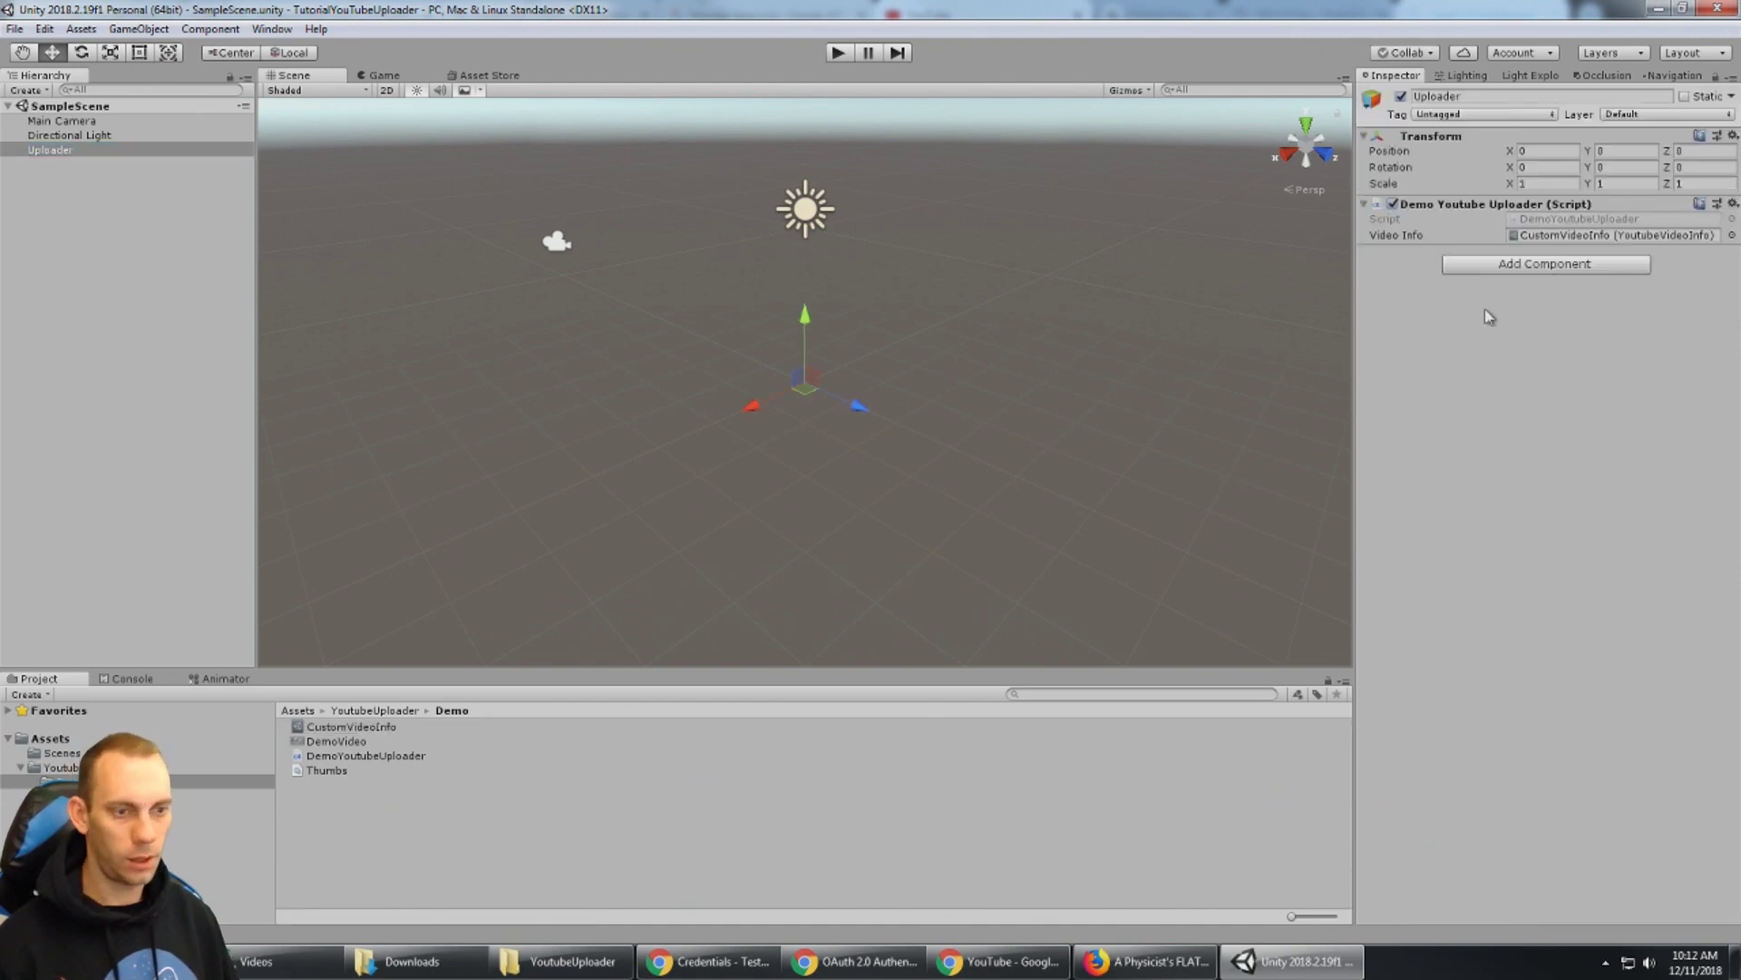
# Delete the six unused Google.Apis using statements from DemoYoutubeUploader.cs and save.
pyautogui.click(377, 757)
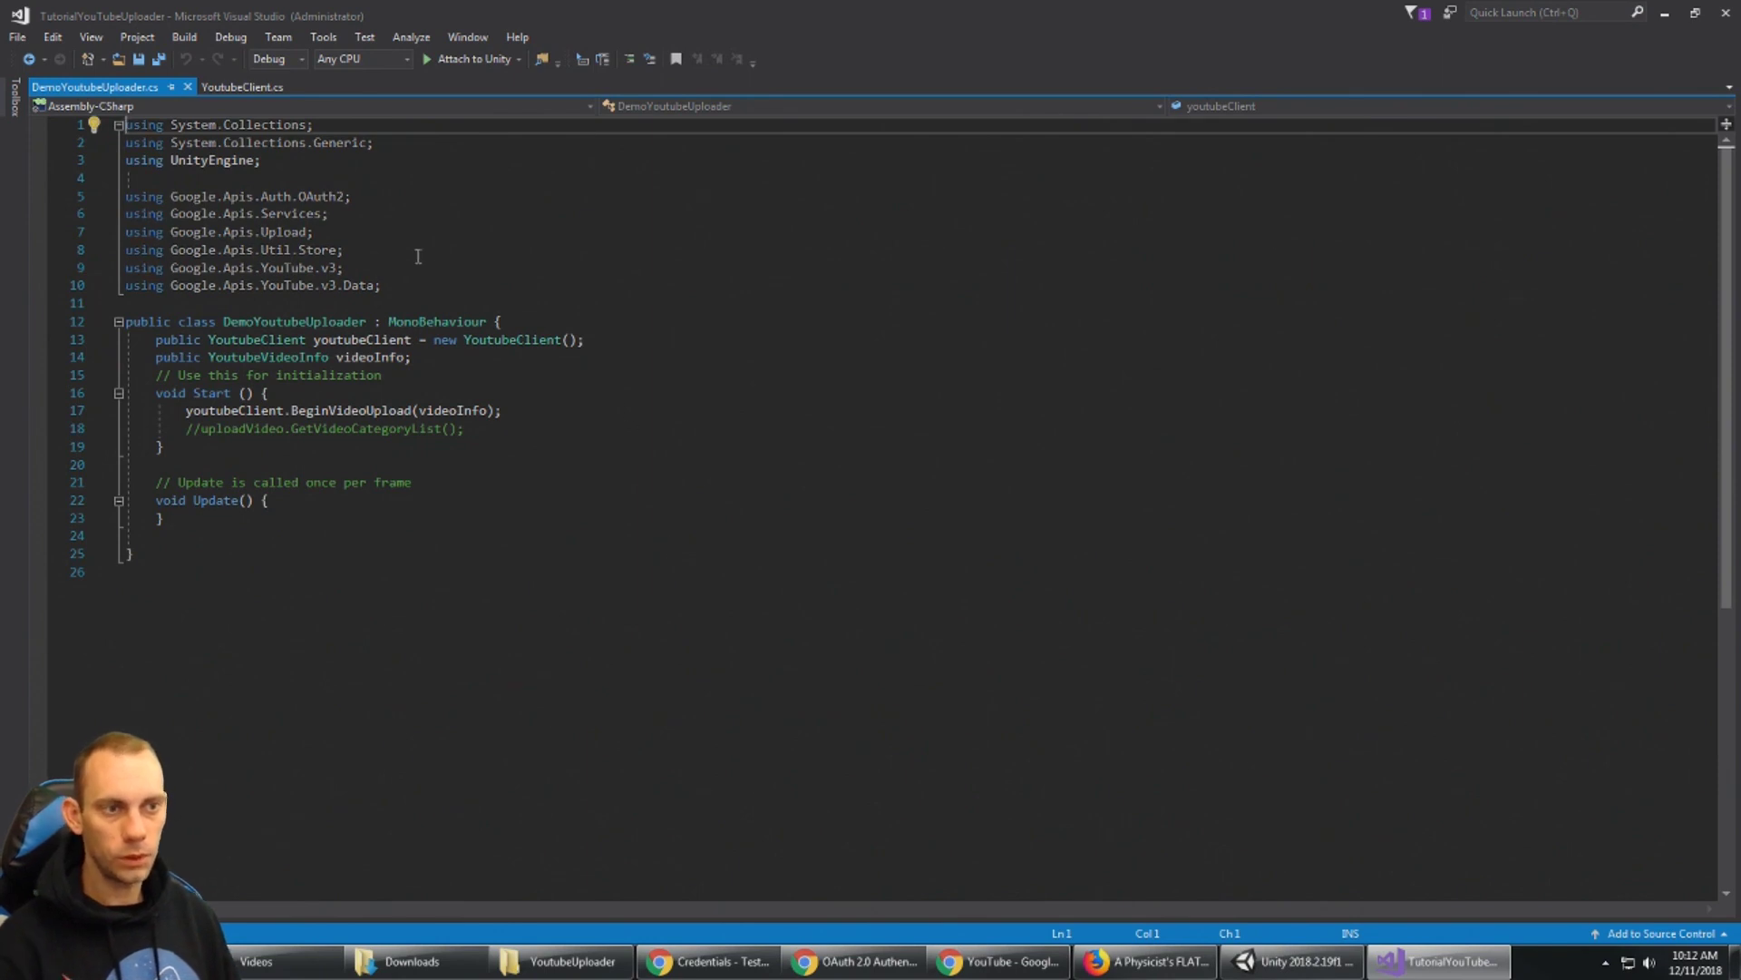
pyautogui.click(508, 285)
pyautogui.moveTo(470, 284); pyautogui.dragTo(71, 193)
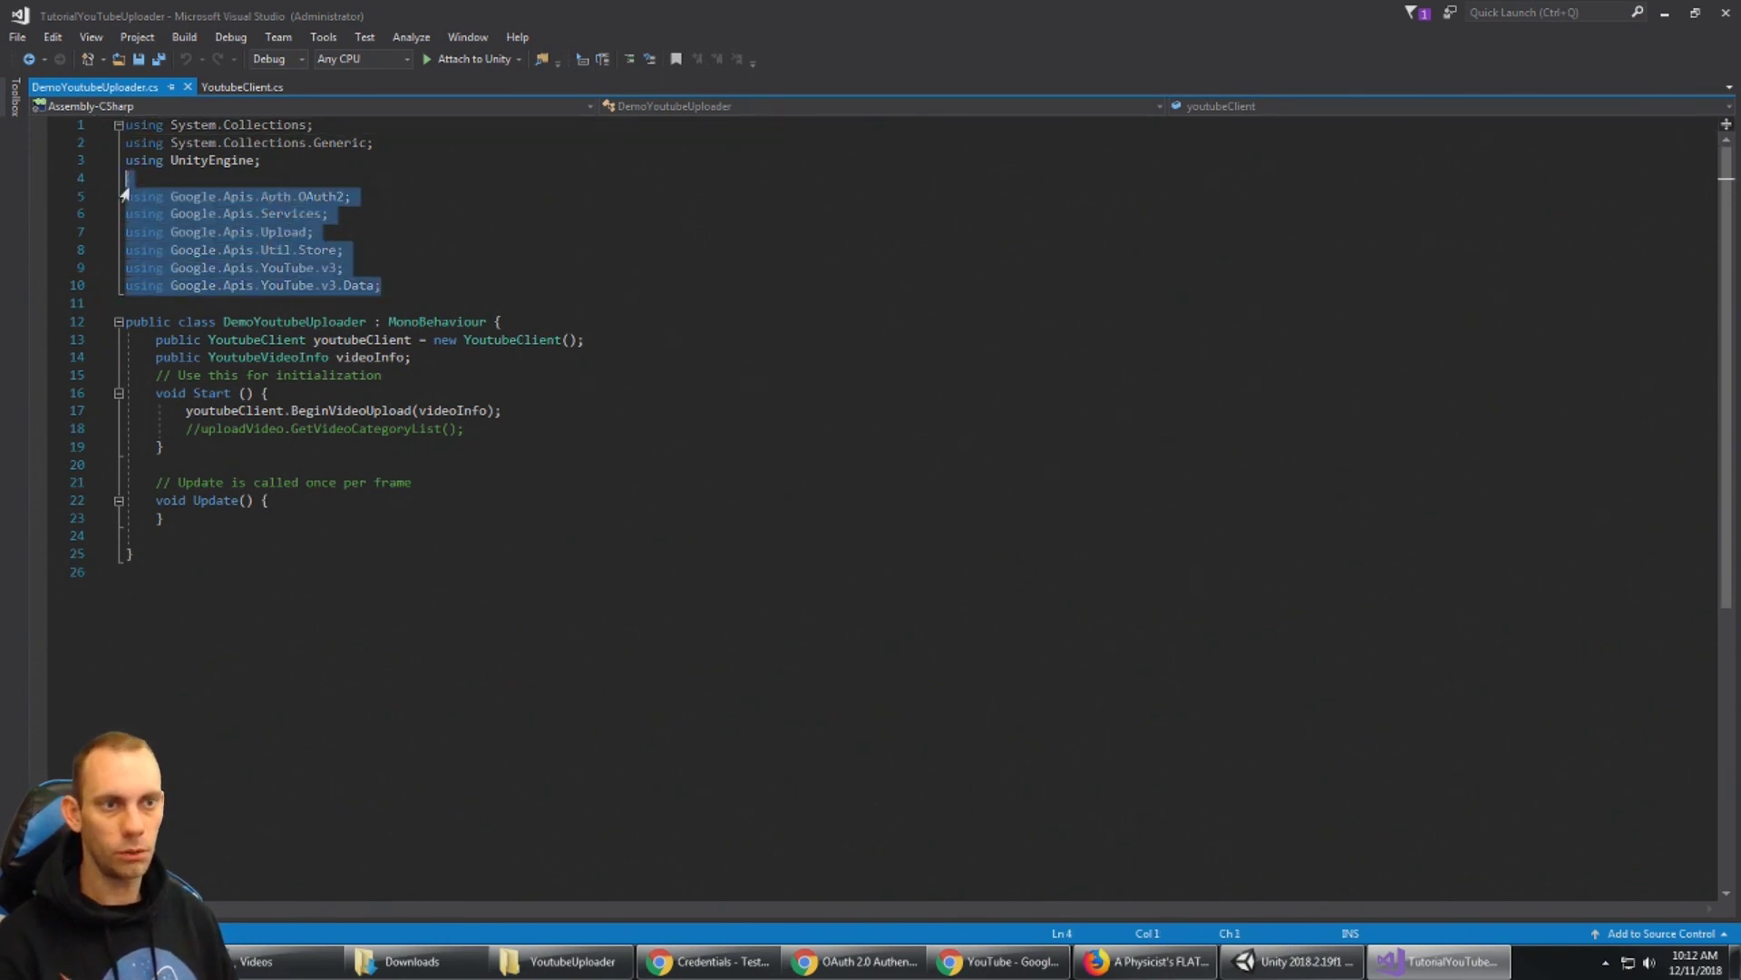
pyautogui.press('Delete')
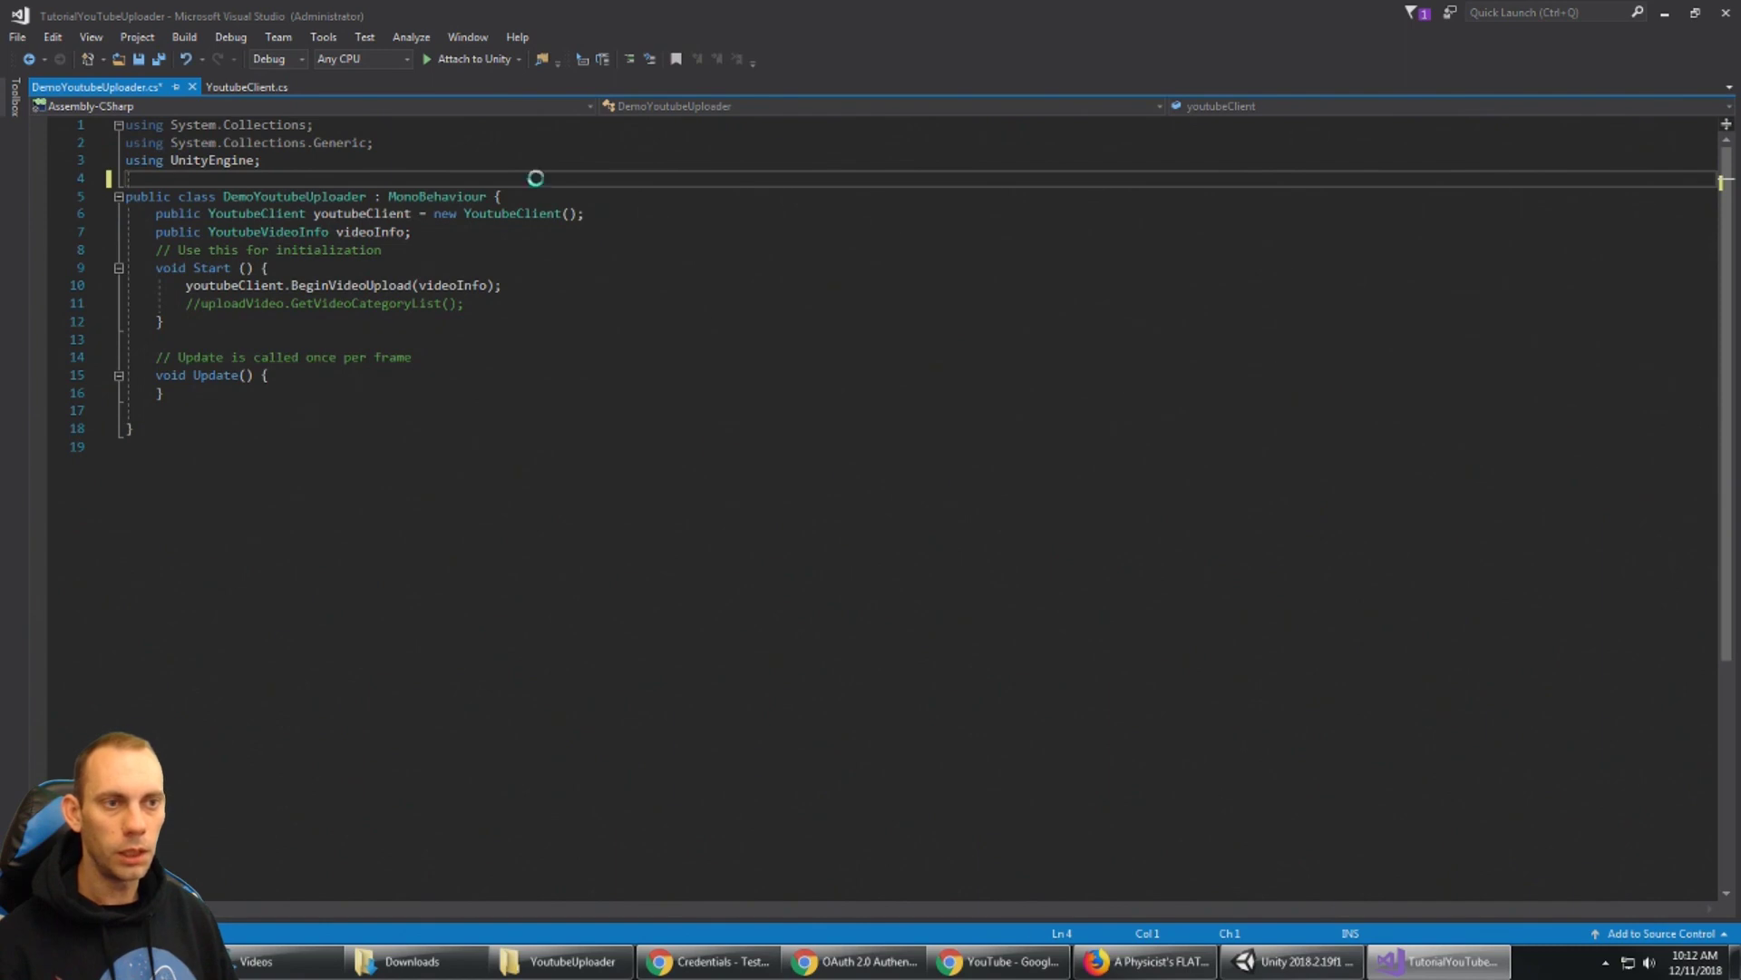
pyautogui.hotkey('ctrl', 's')
pyautogui.press('Left')
# Add a blank line below the videoInfo field, check the youtubeClient usages, and save the script.
pyautogui.click(648, 211)
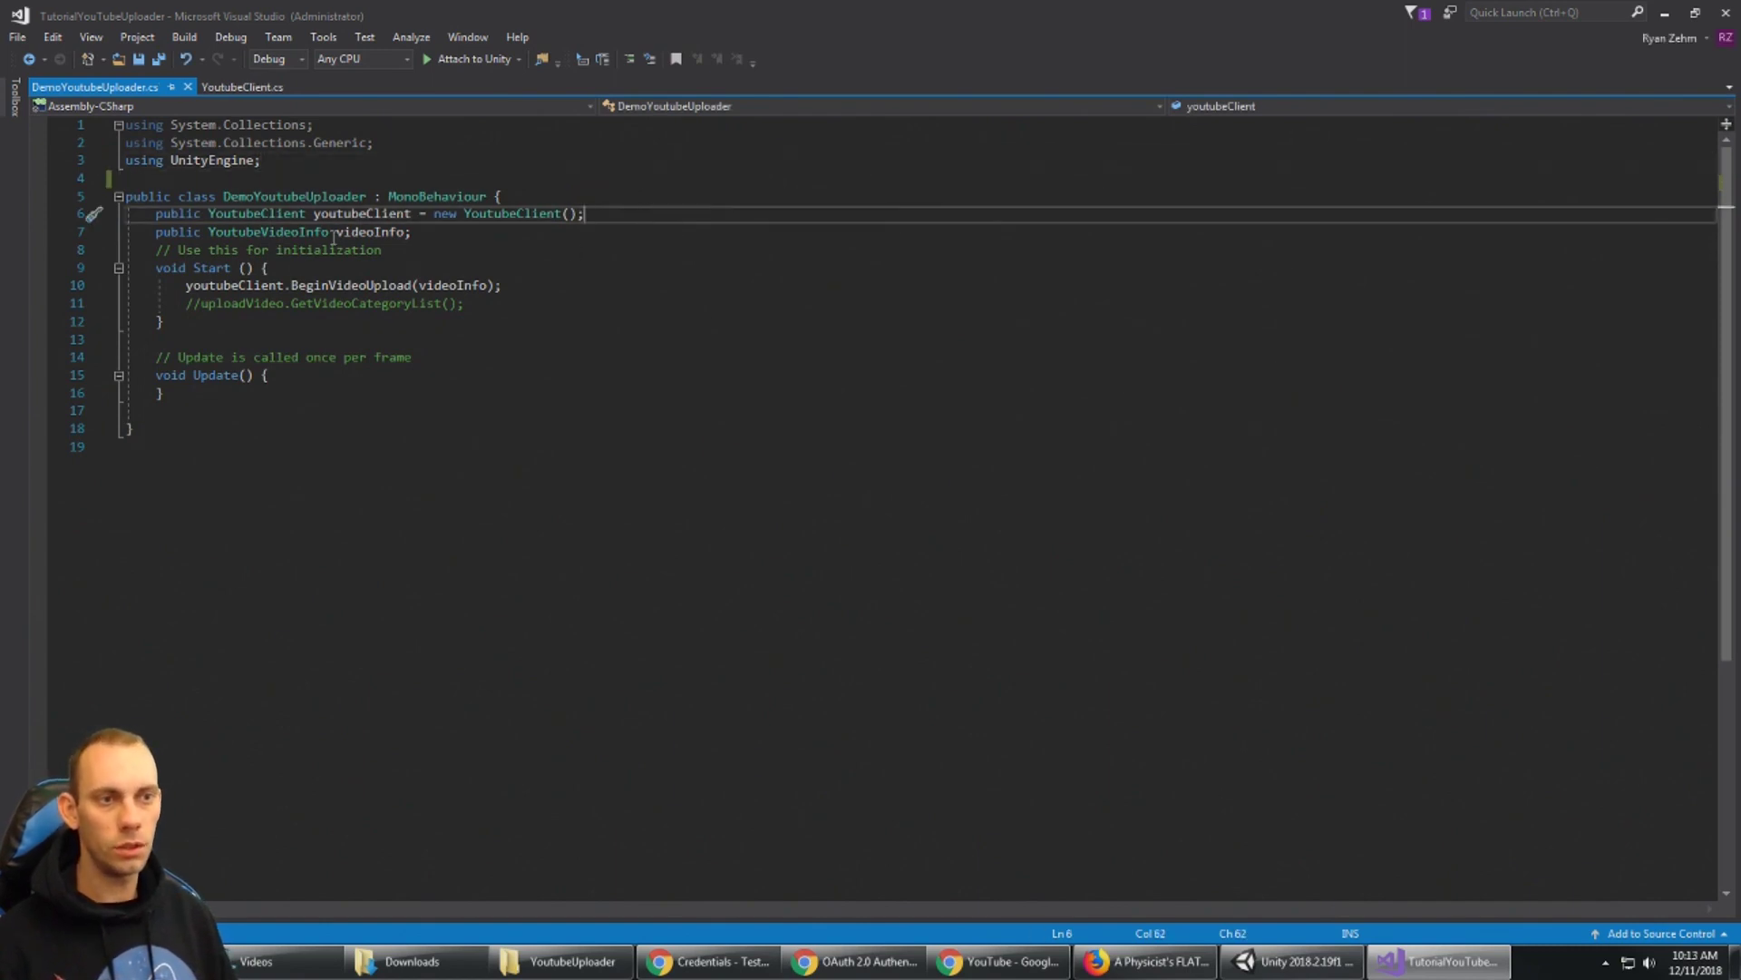
pyautogui.click(481, 229)
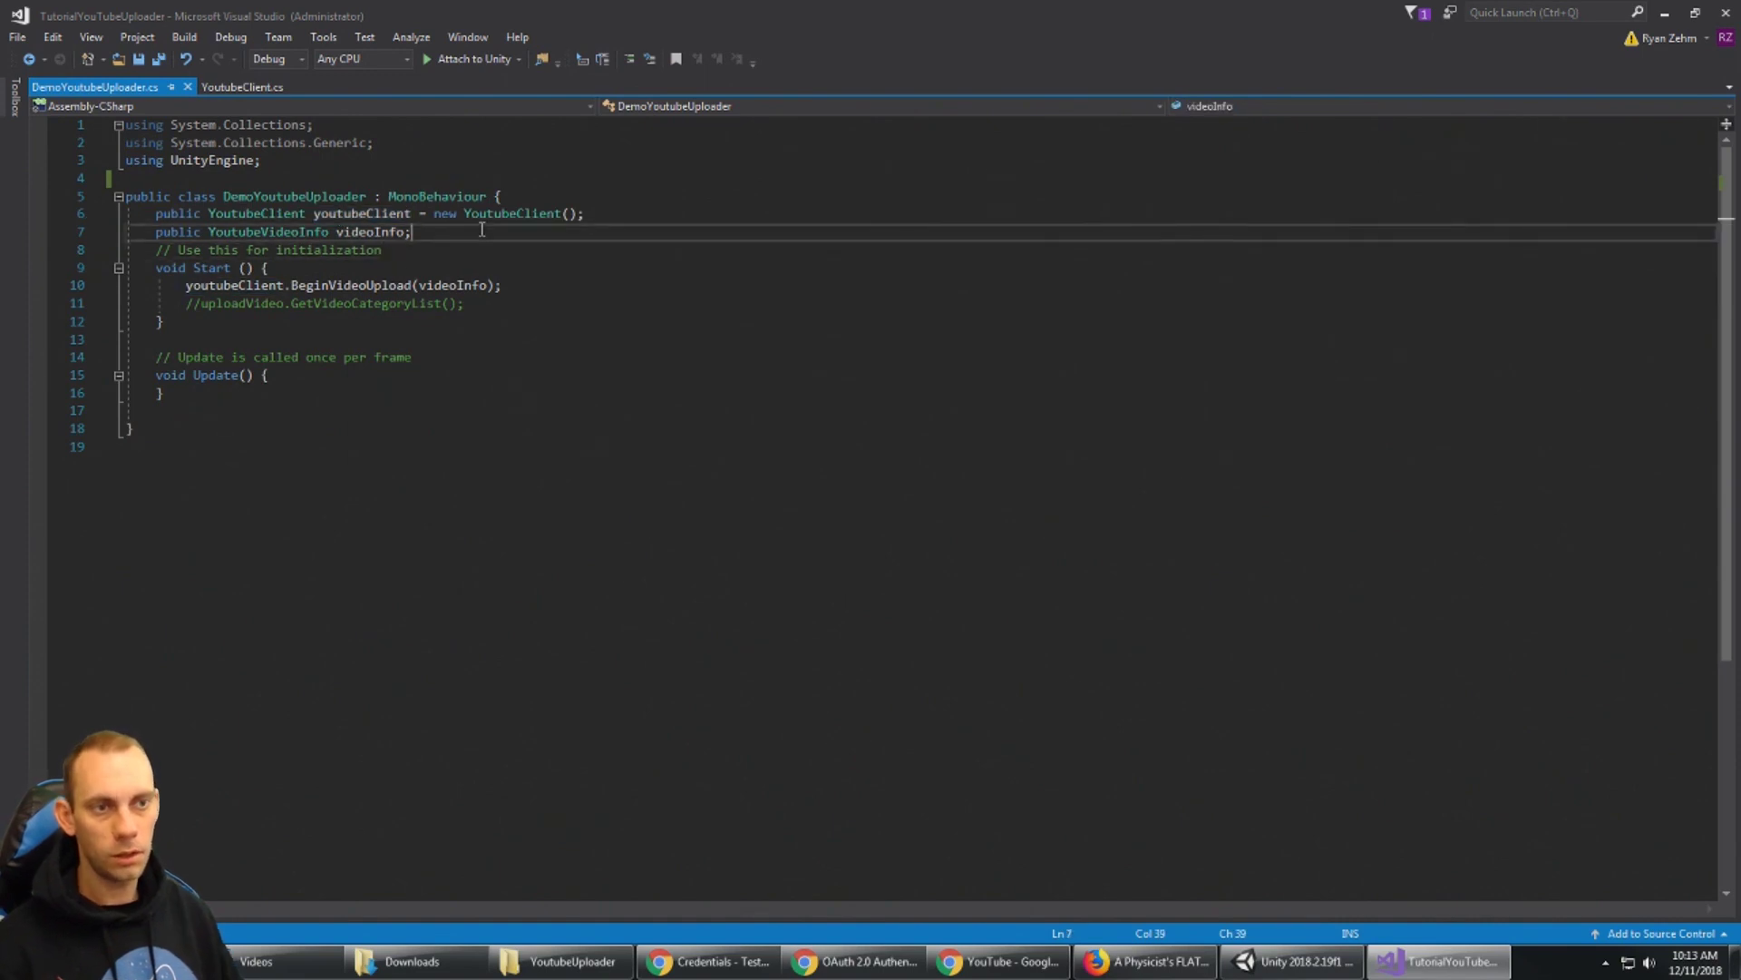
pyautogui.press('Return')
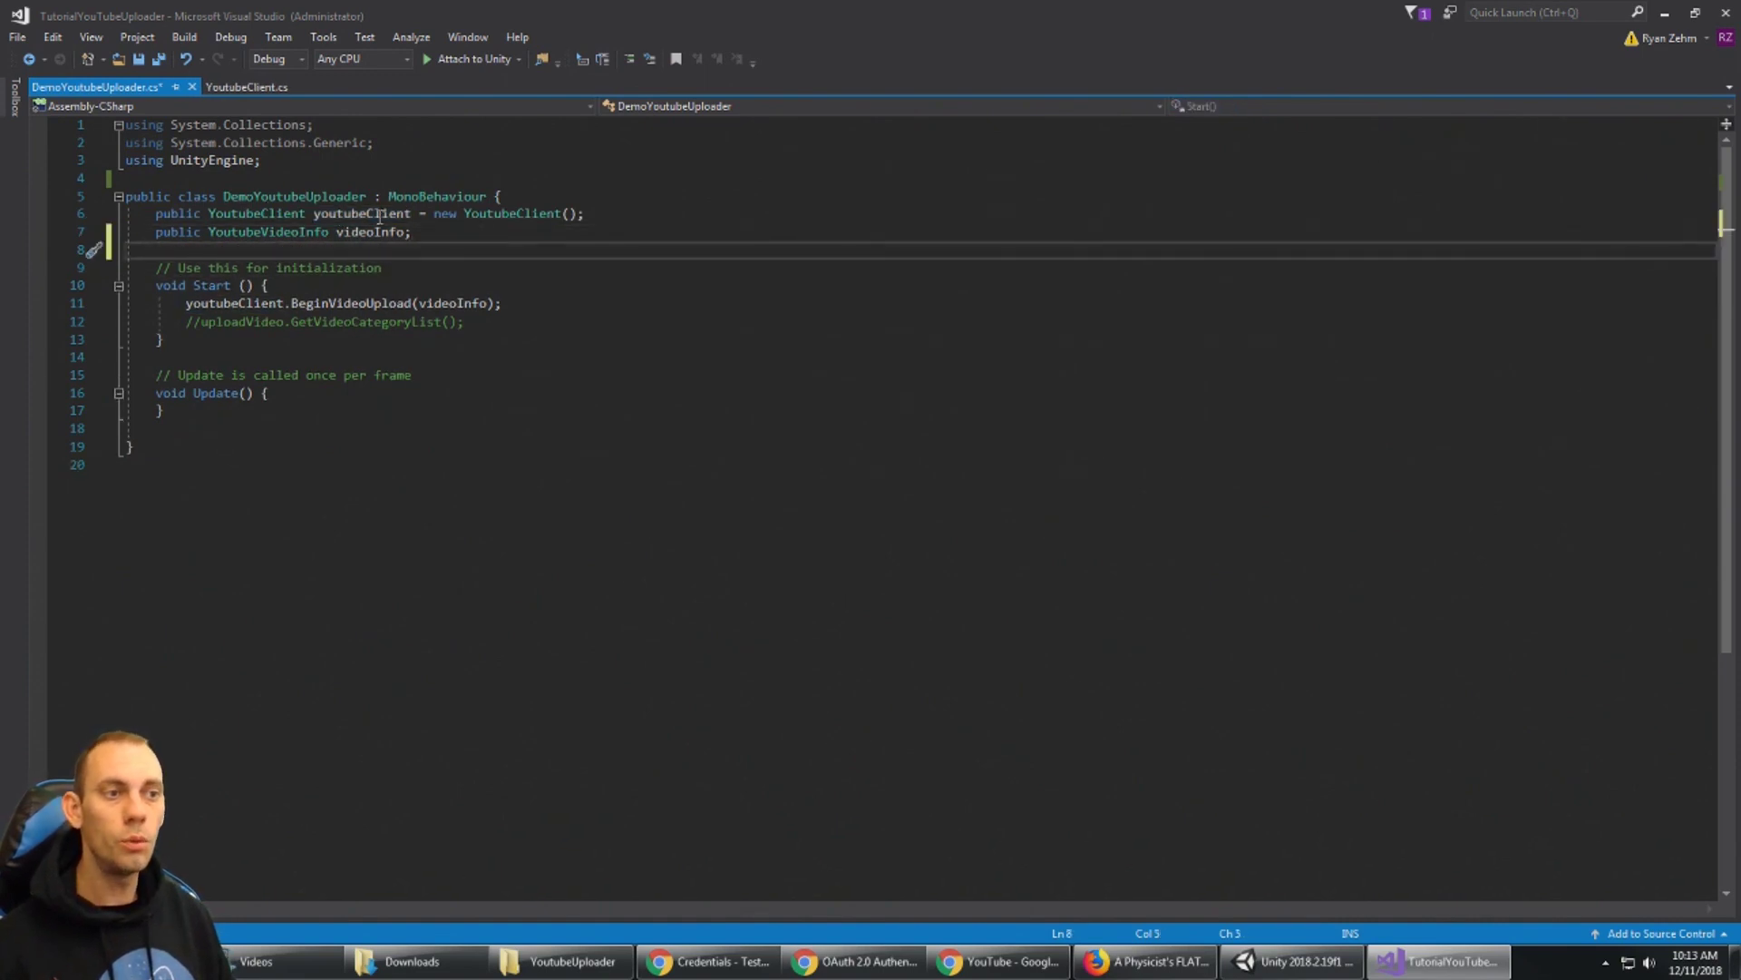
pyautogui.doubleClick(380, 215)
pyautogui.click(609, 218)
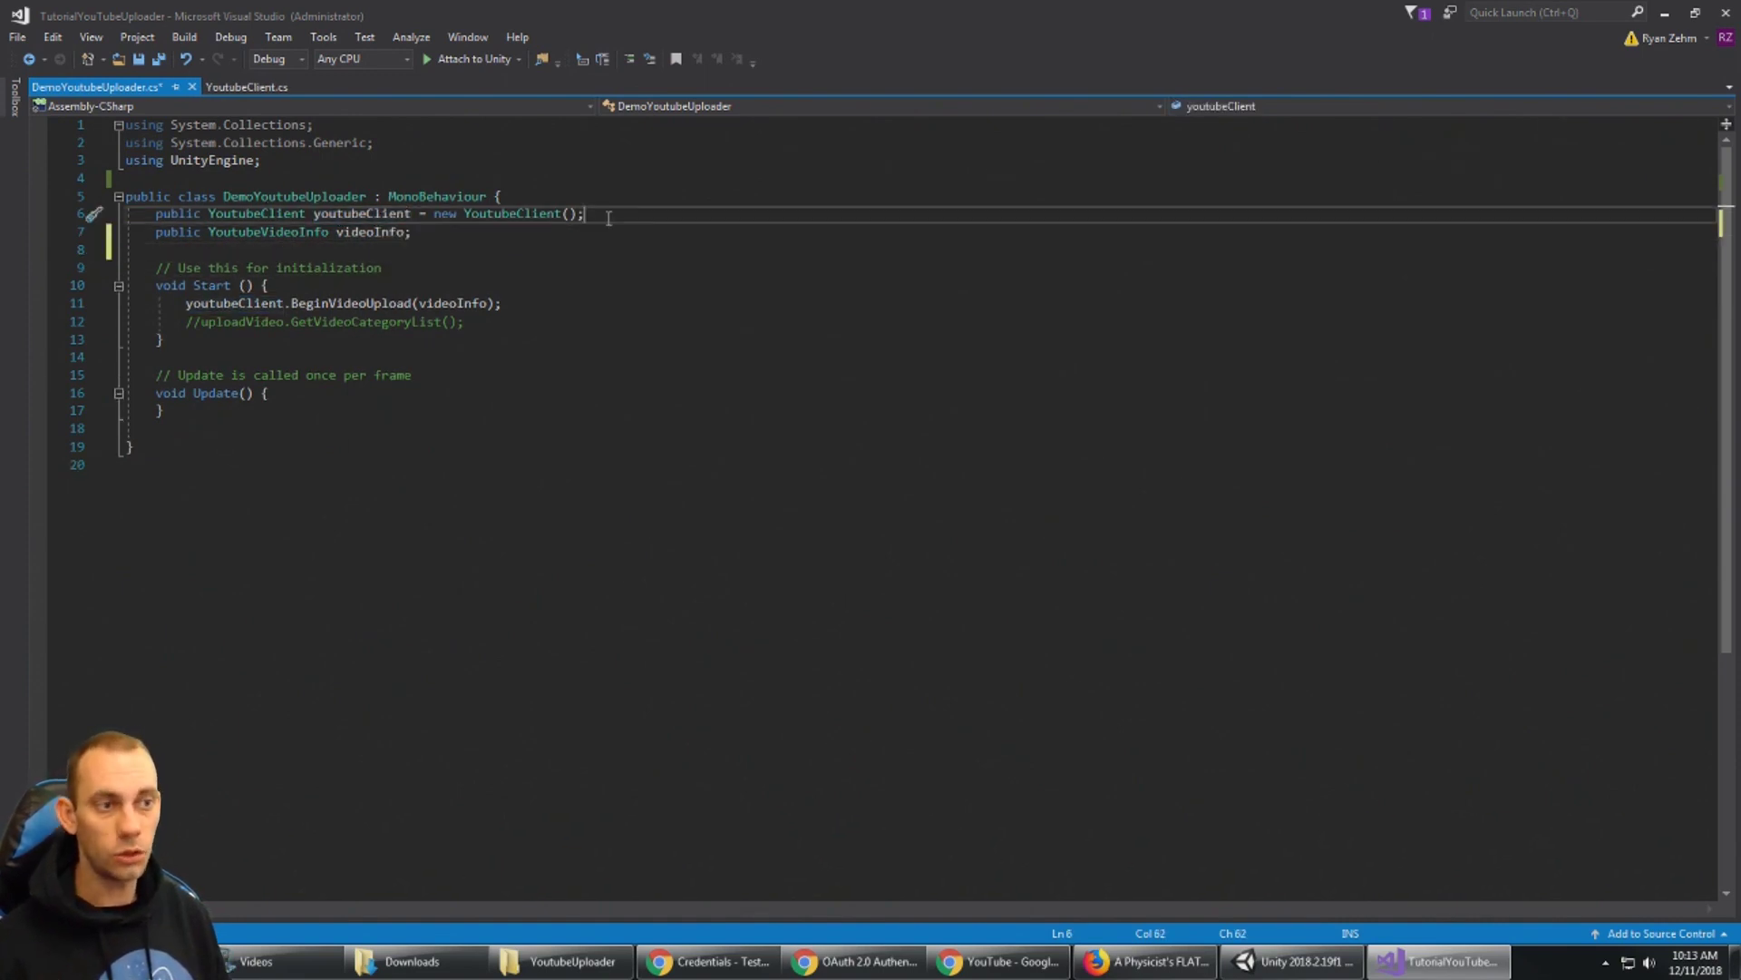
pyautogui.press('Down')
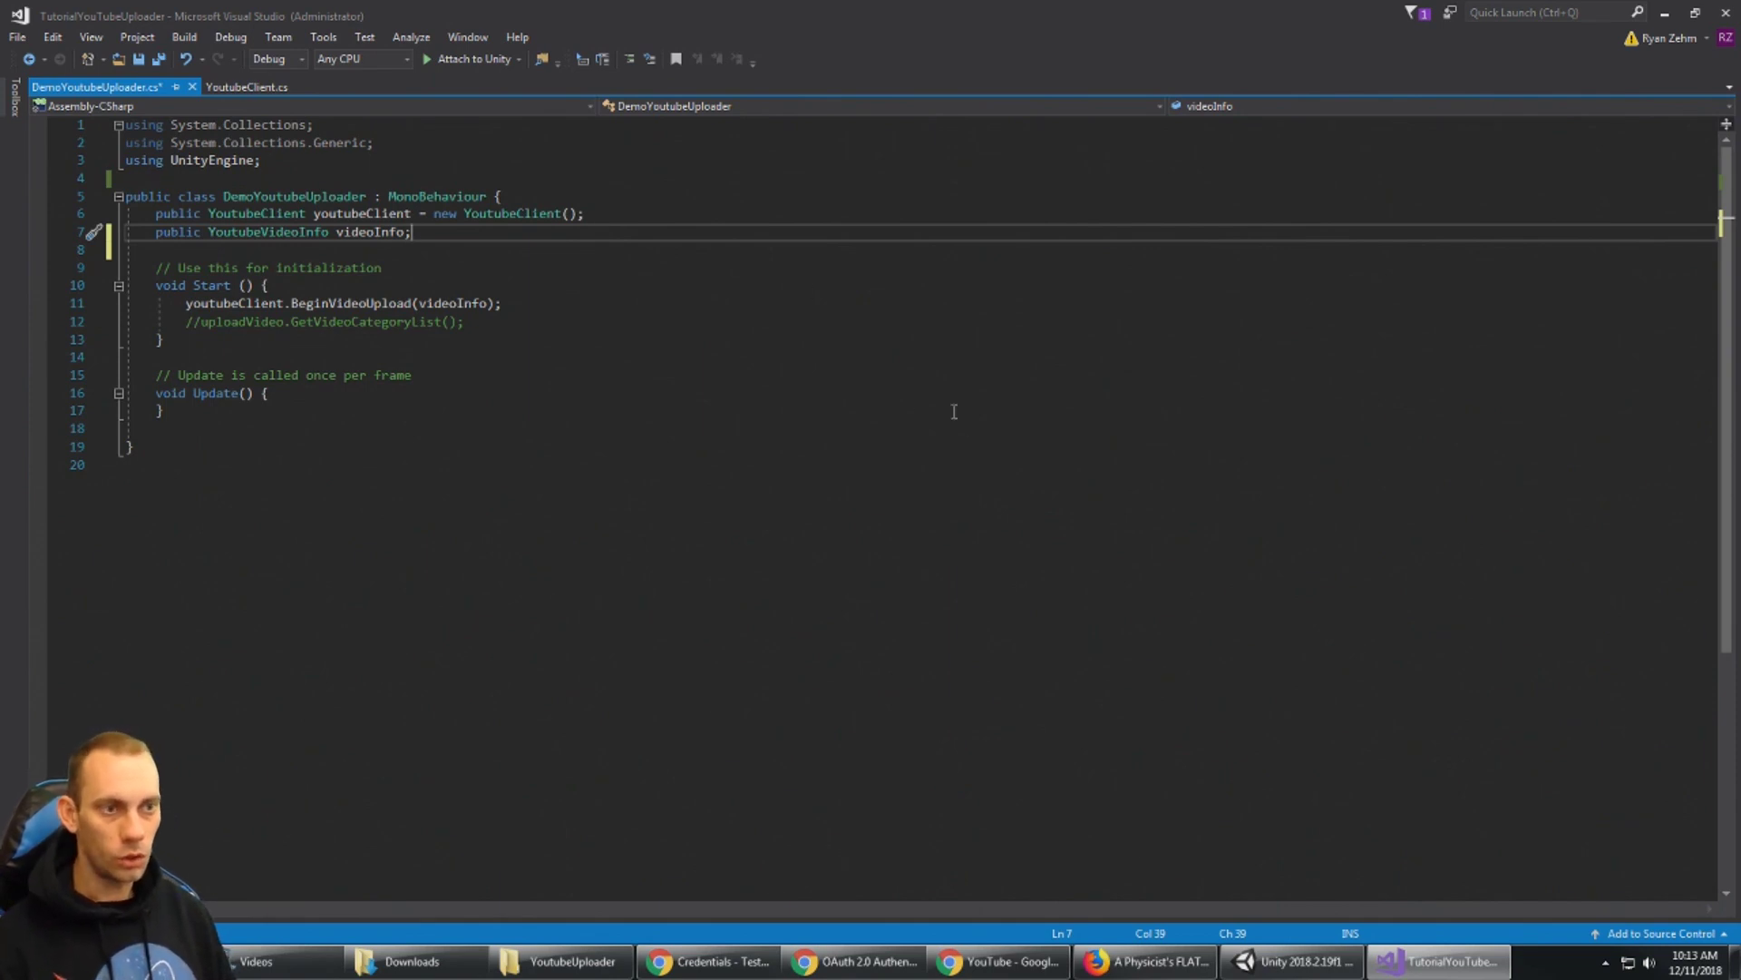
pyautogui.hotkey('ctrl', 's')
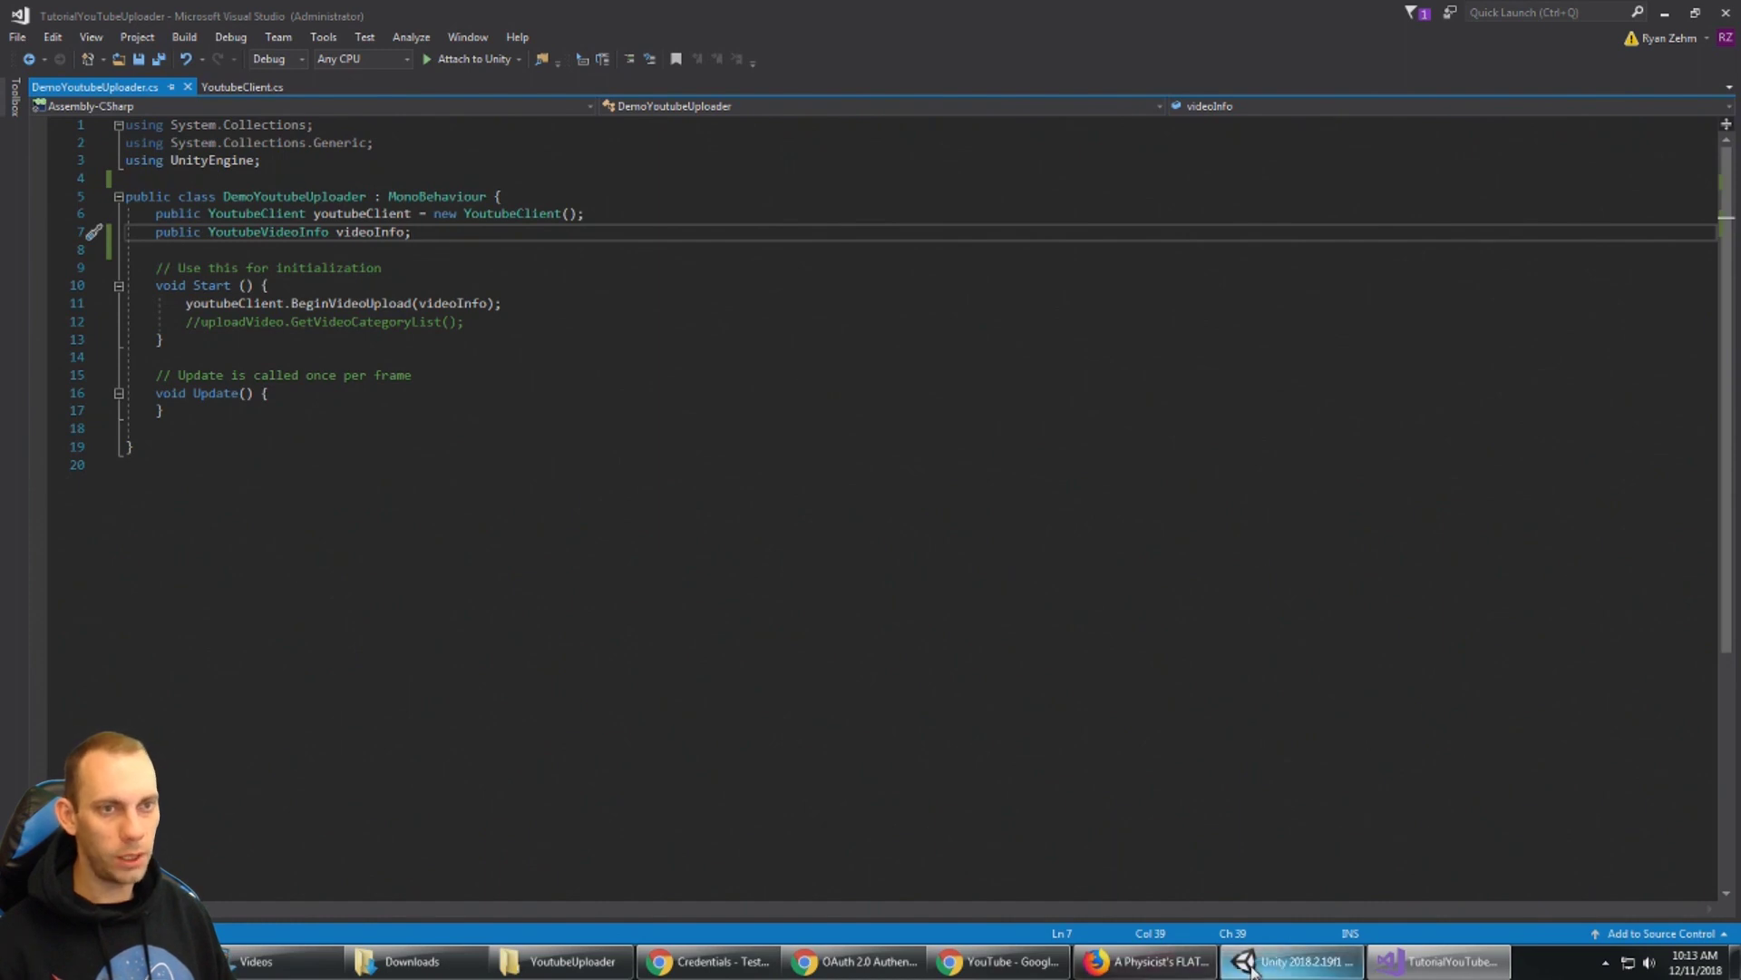
# Assign CustomVideoInfo to the Video Info field of the Uploader object's Demo Youtube Uploader component.
pyautogui.click(1292, 962)
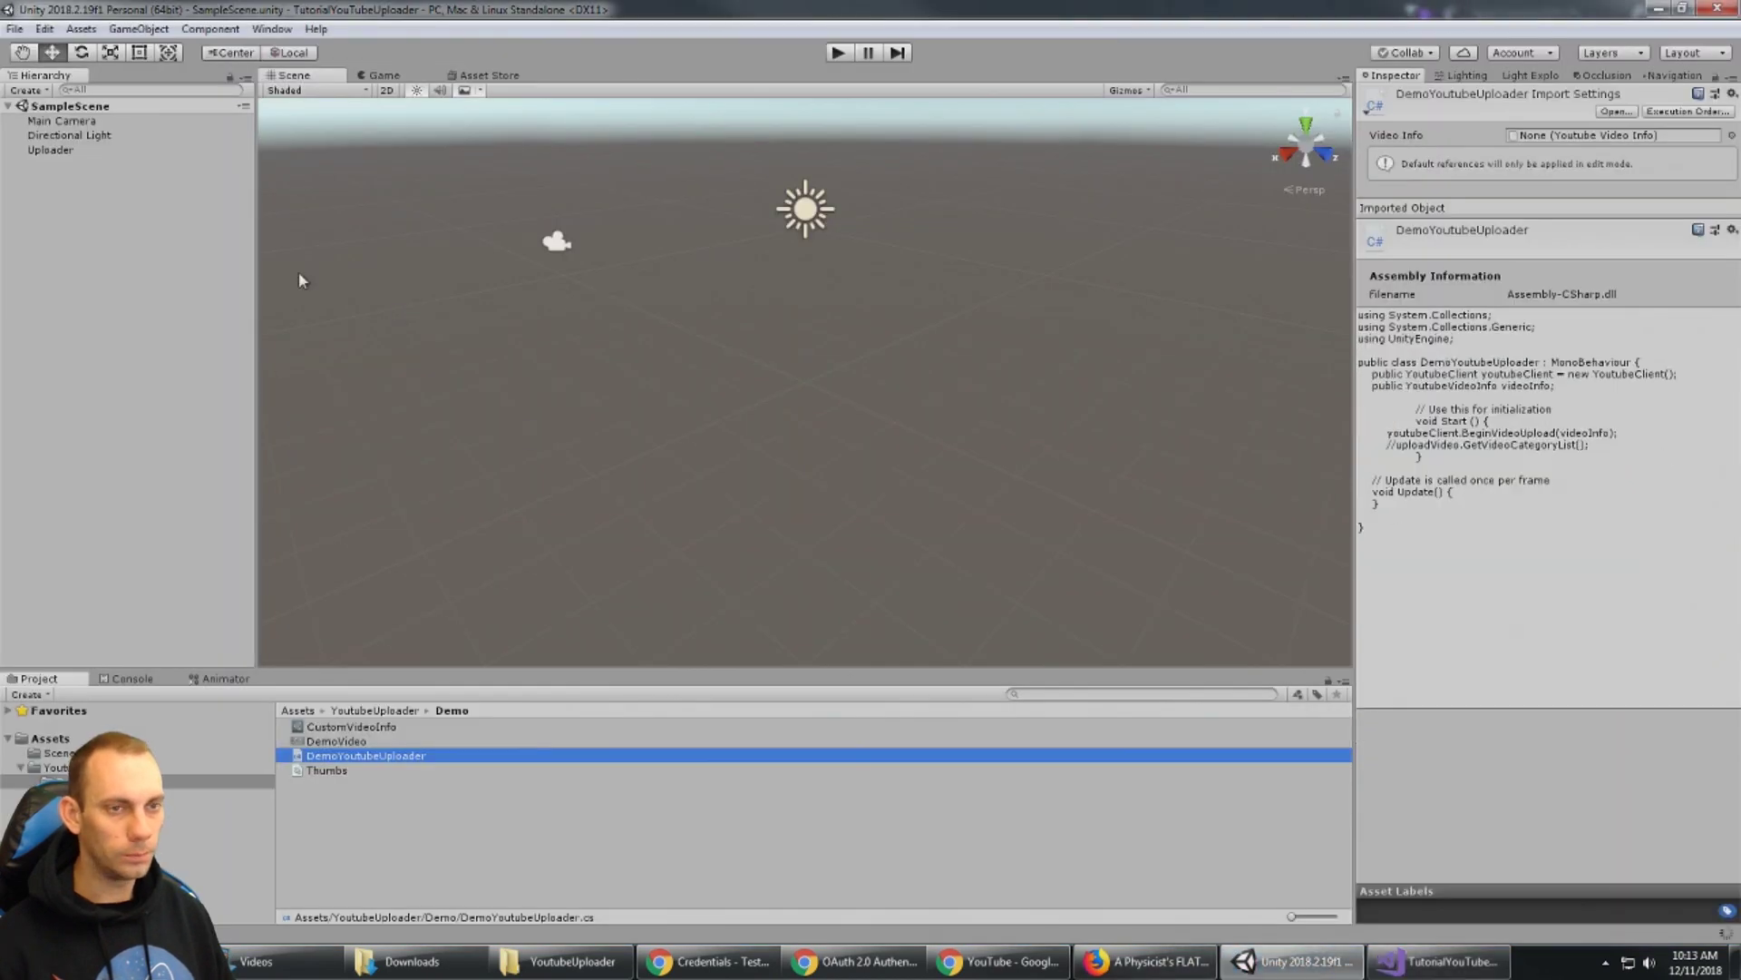
pyautogui.click(51, 150)
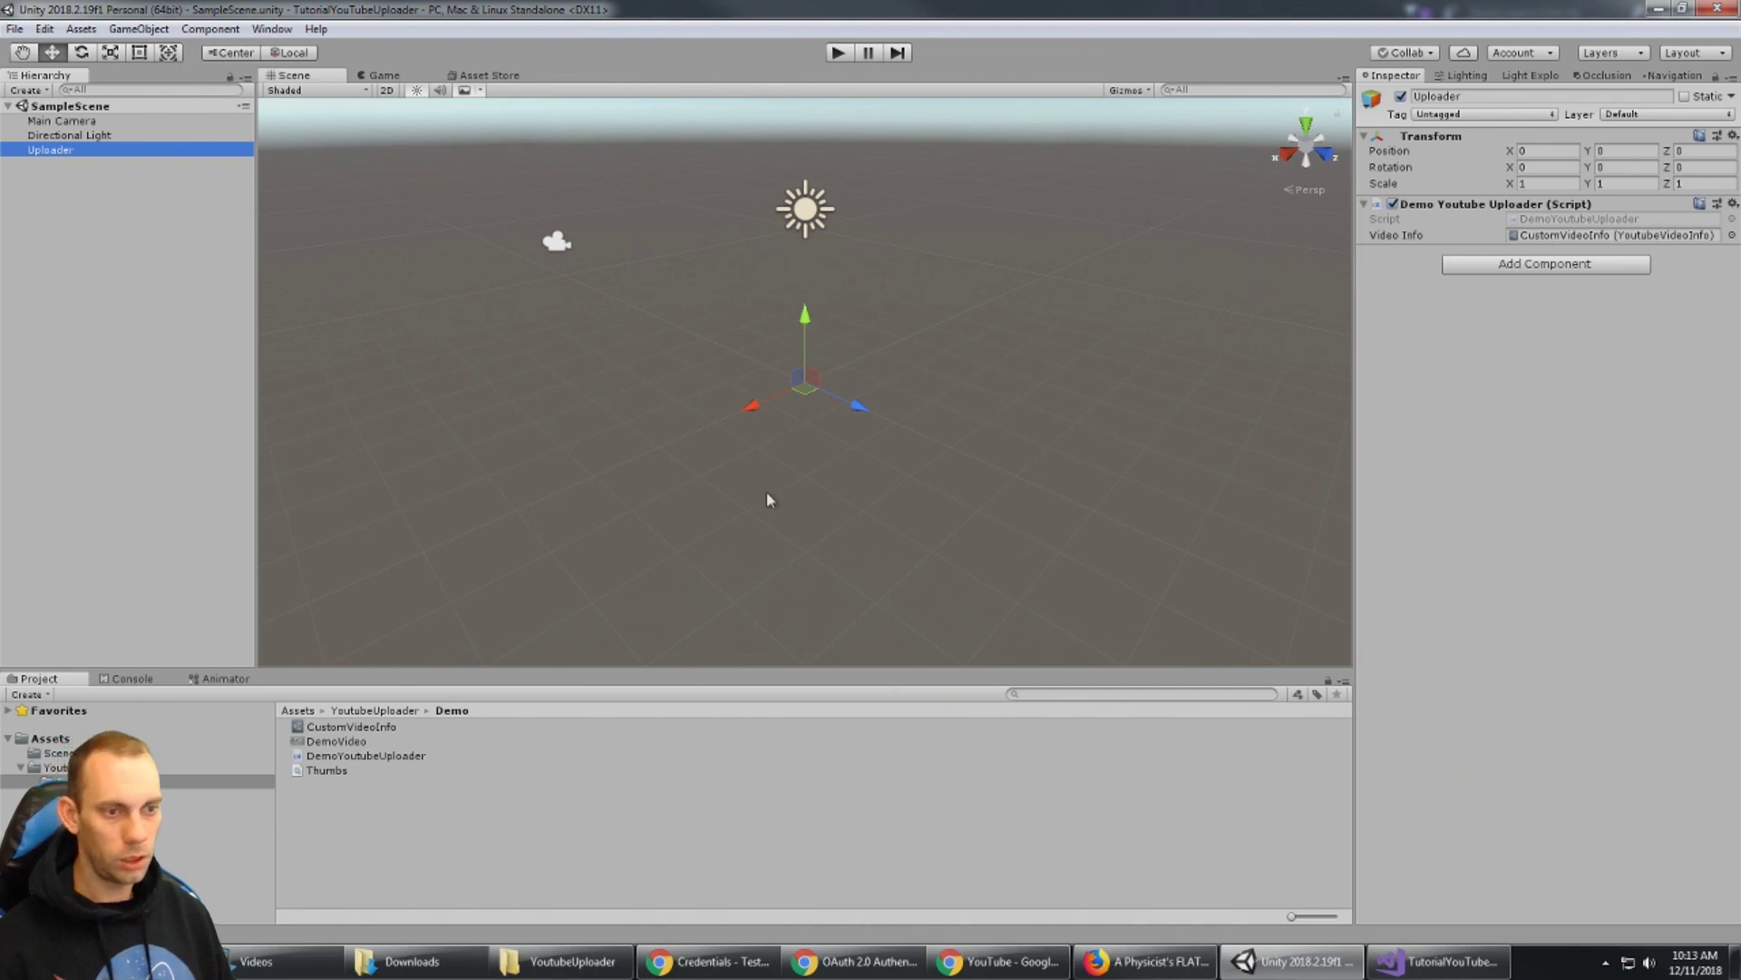
pyautogui.moveTo(352, 728); pyautogui.dragTo(1615, 310)
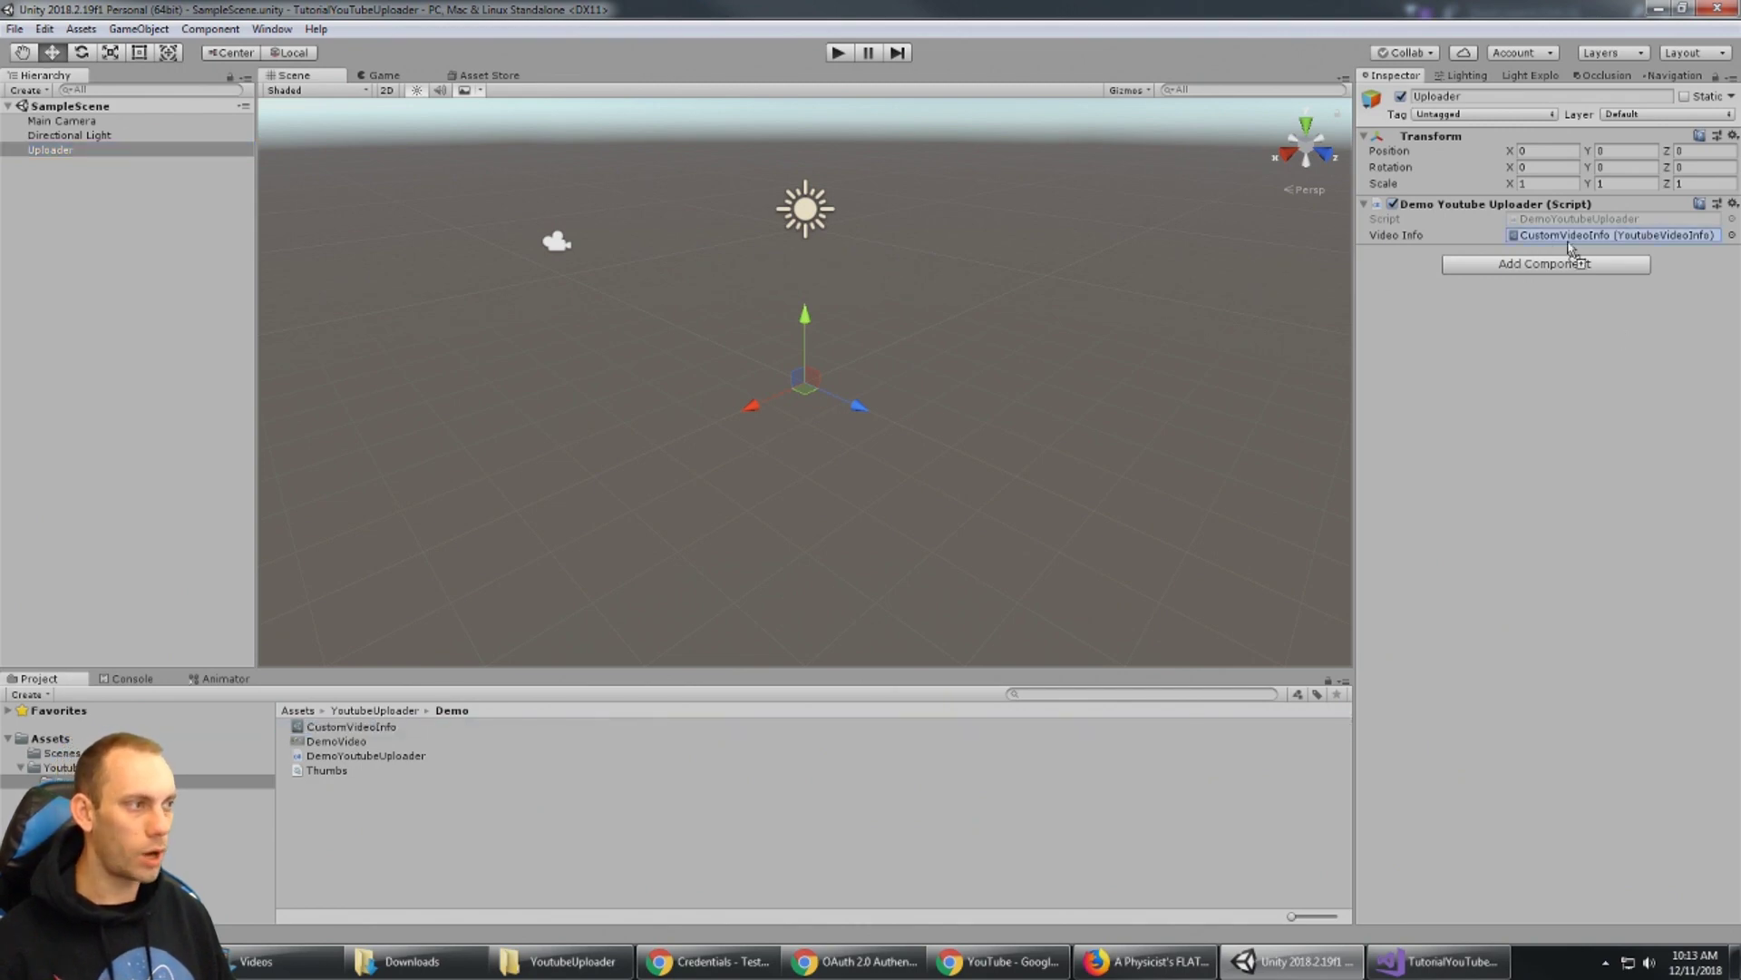
# Highlight the videoInfo and youtubeClient usages in Start's BeginVideoUpload(videoInfo) call.
pyautogui.click(1442, 962)
pyautogui.doubleClick(370, 231)
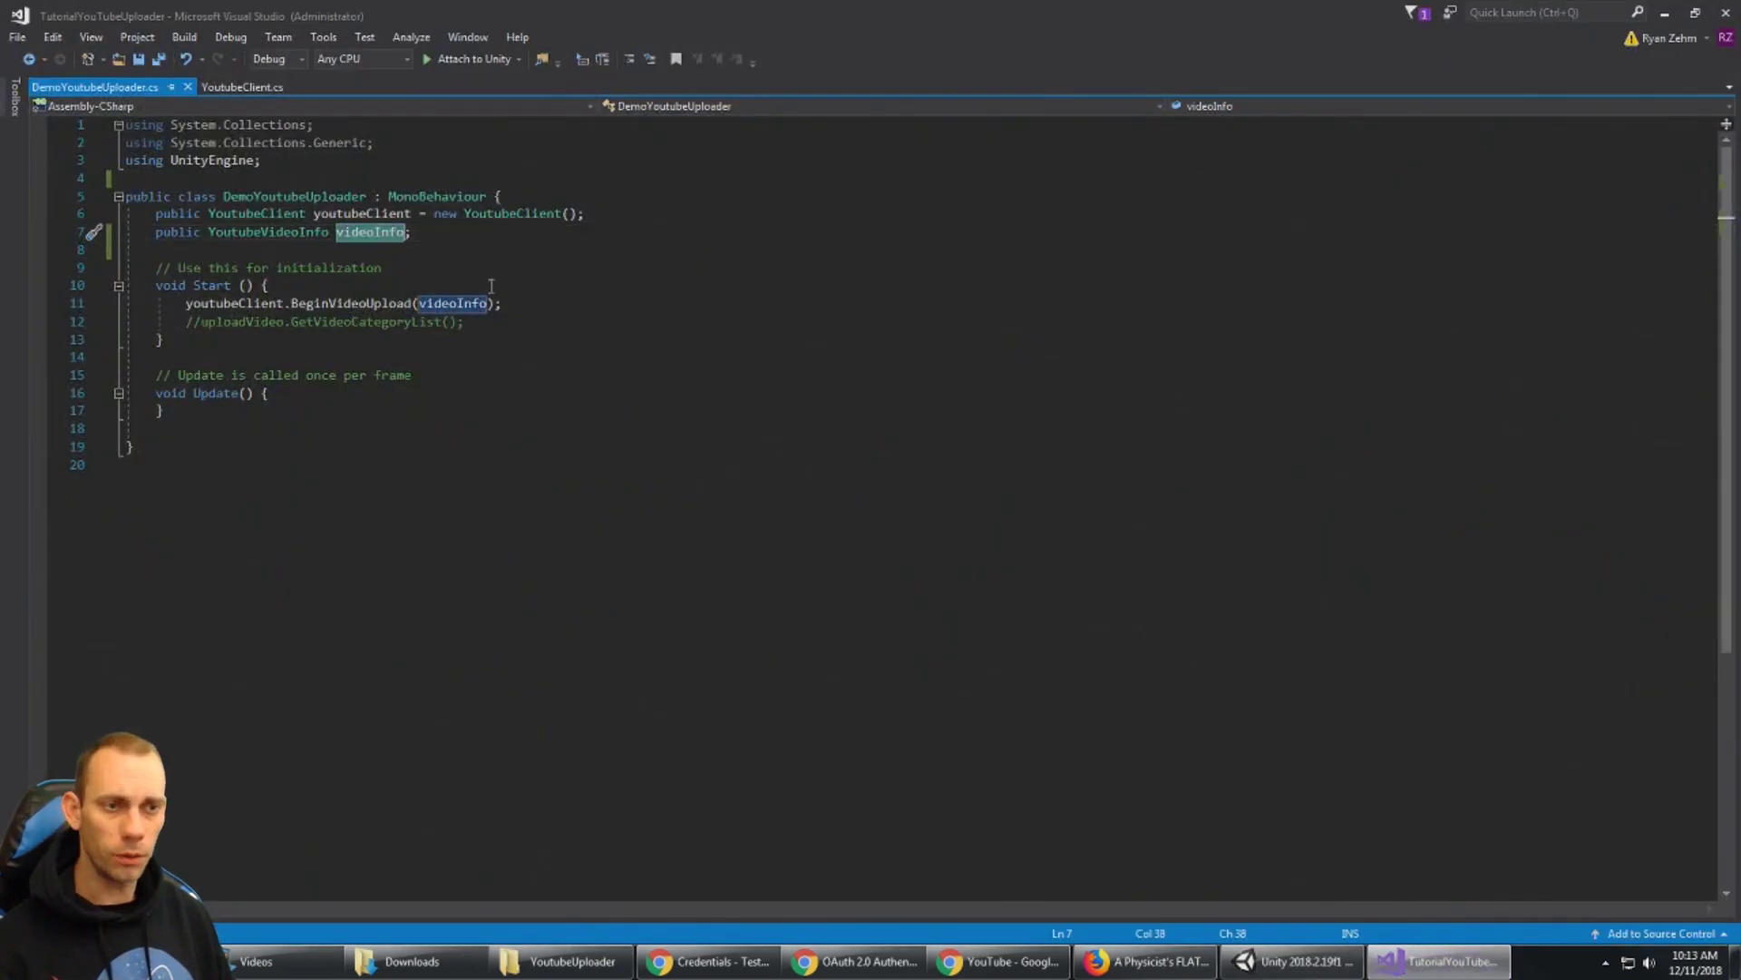
pyautogui.click(296, 290)
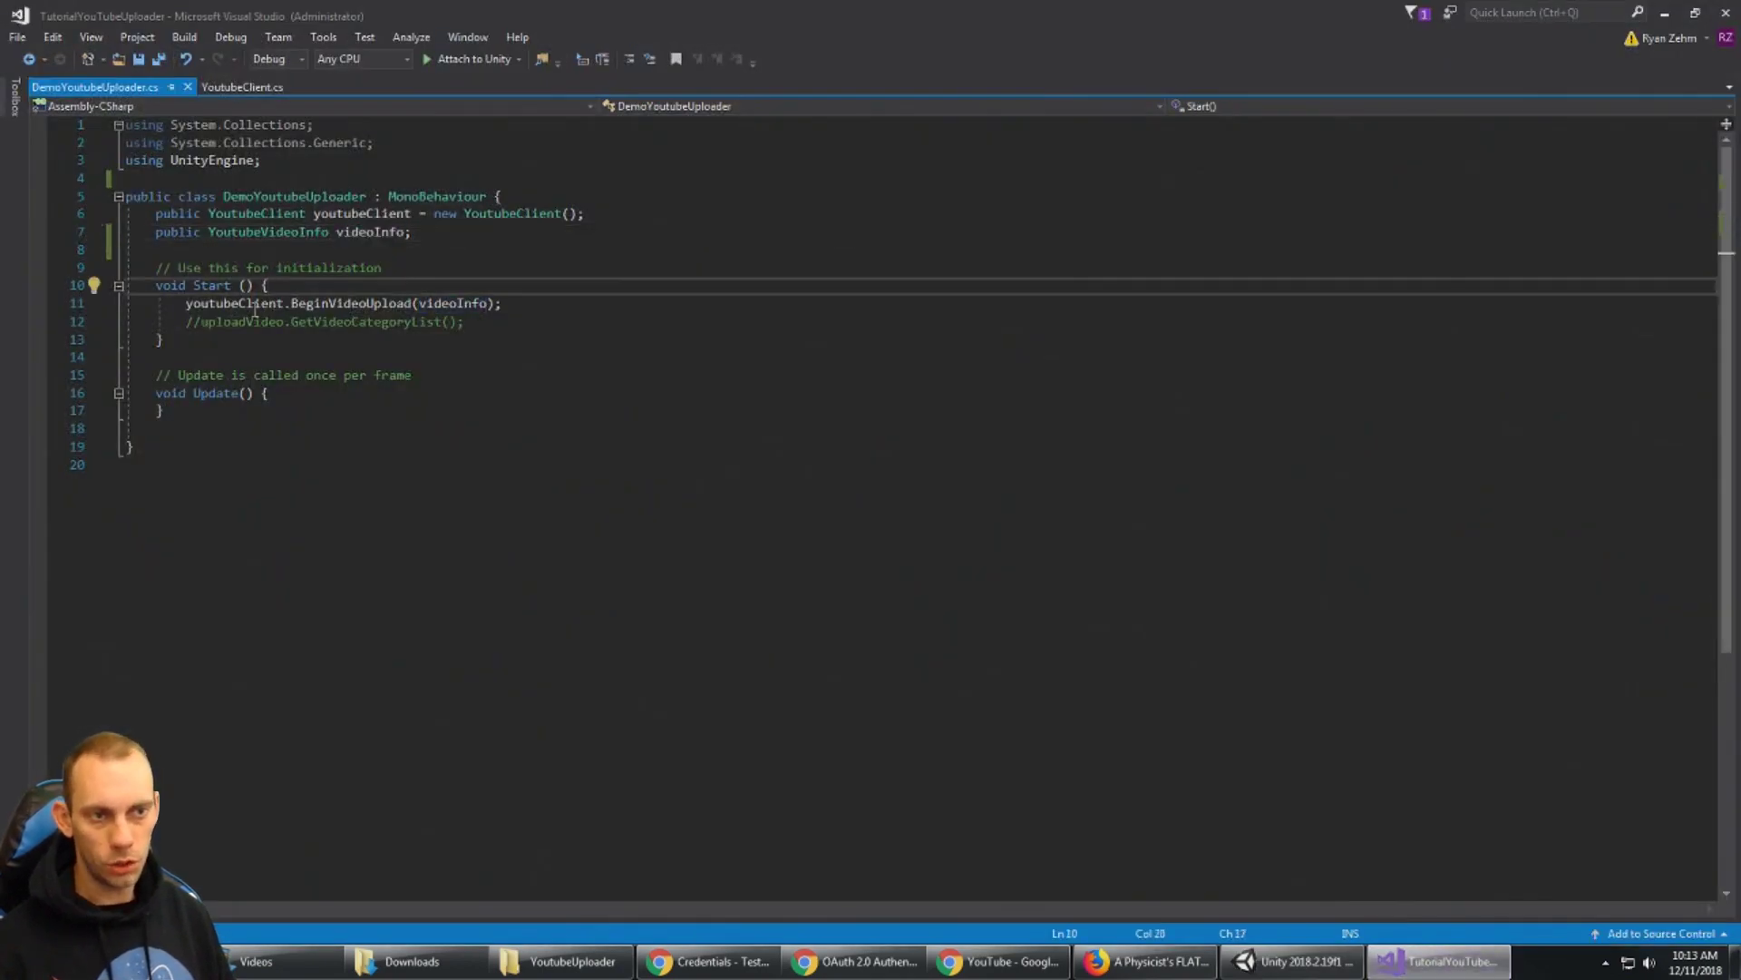
pyautogui.doubleClick(254, 309)
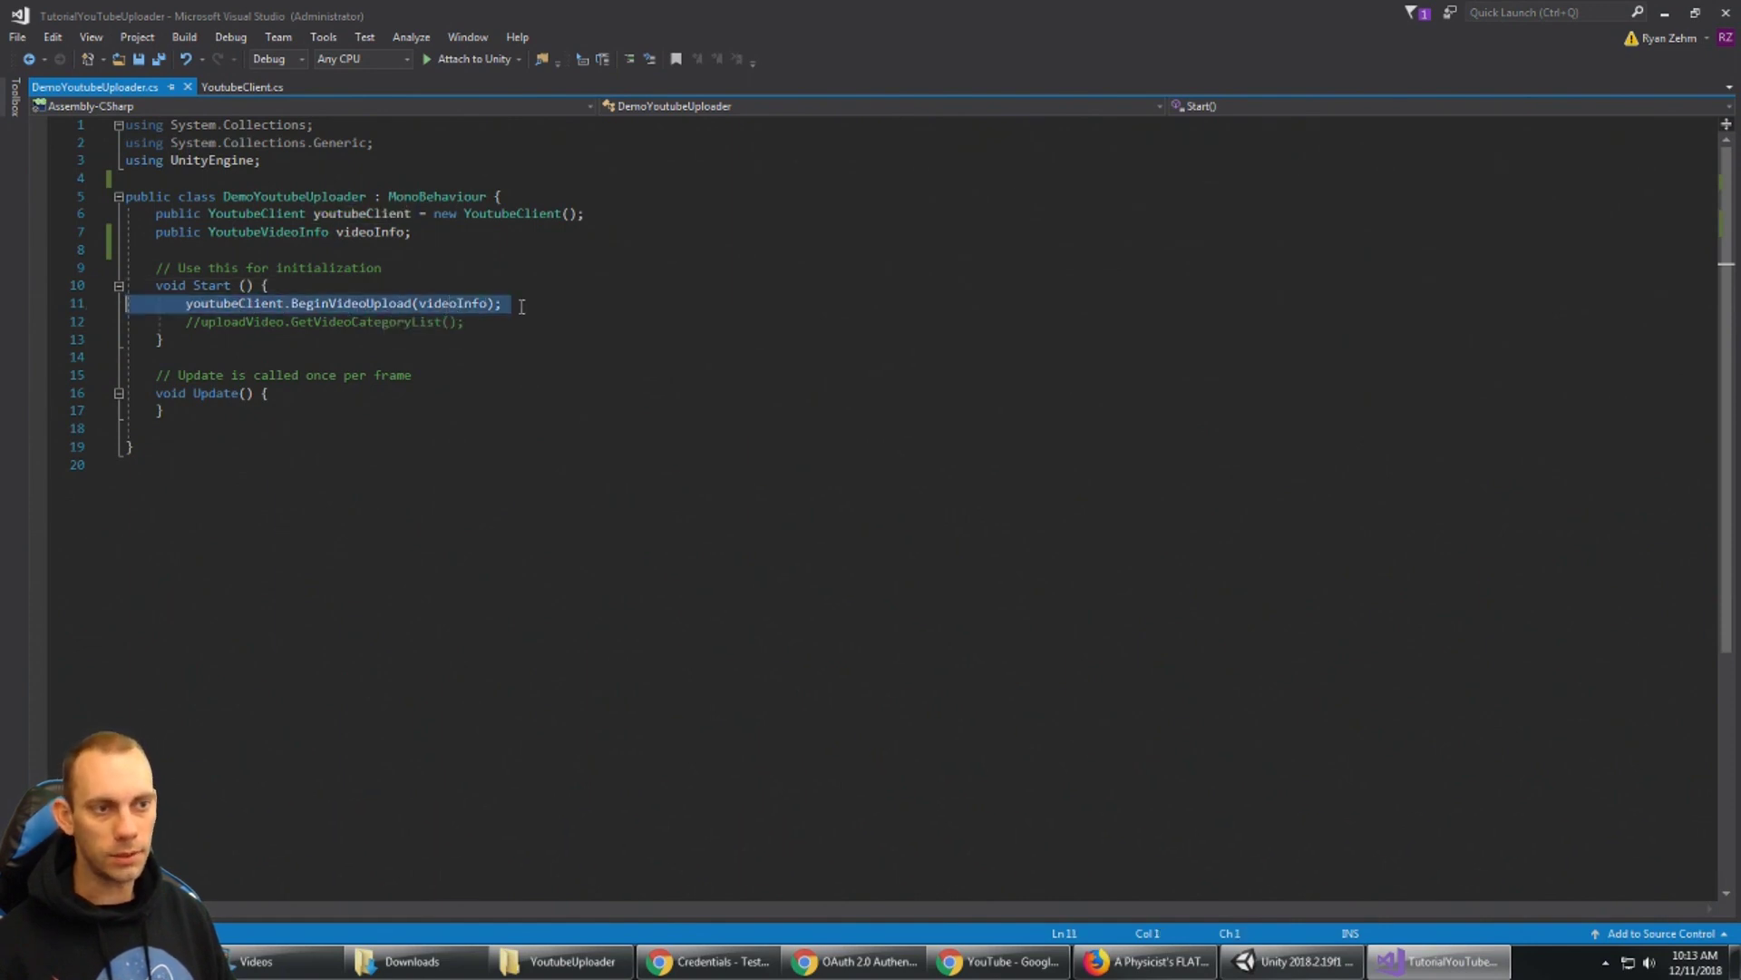
pyautogui.doubleClick(448, 303)
pyautogui.press('End')
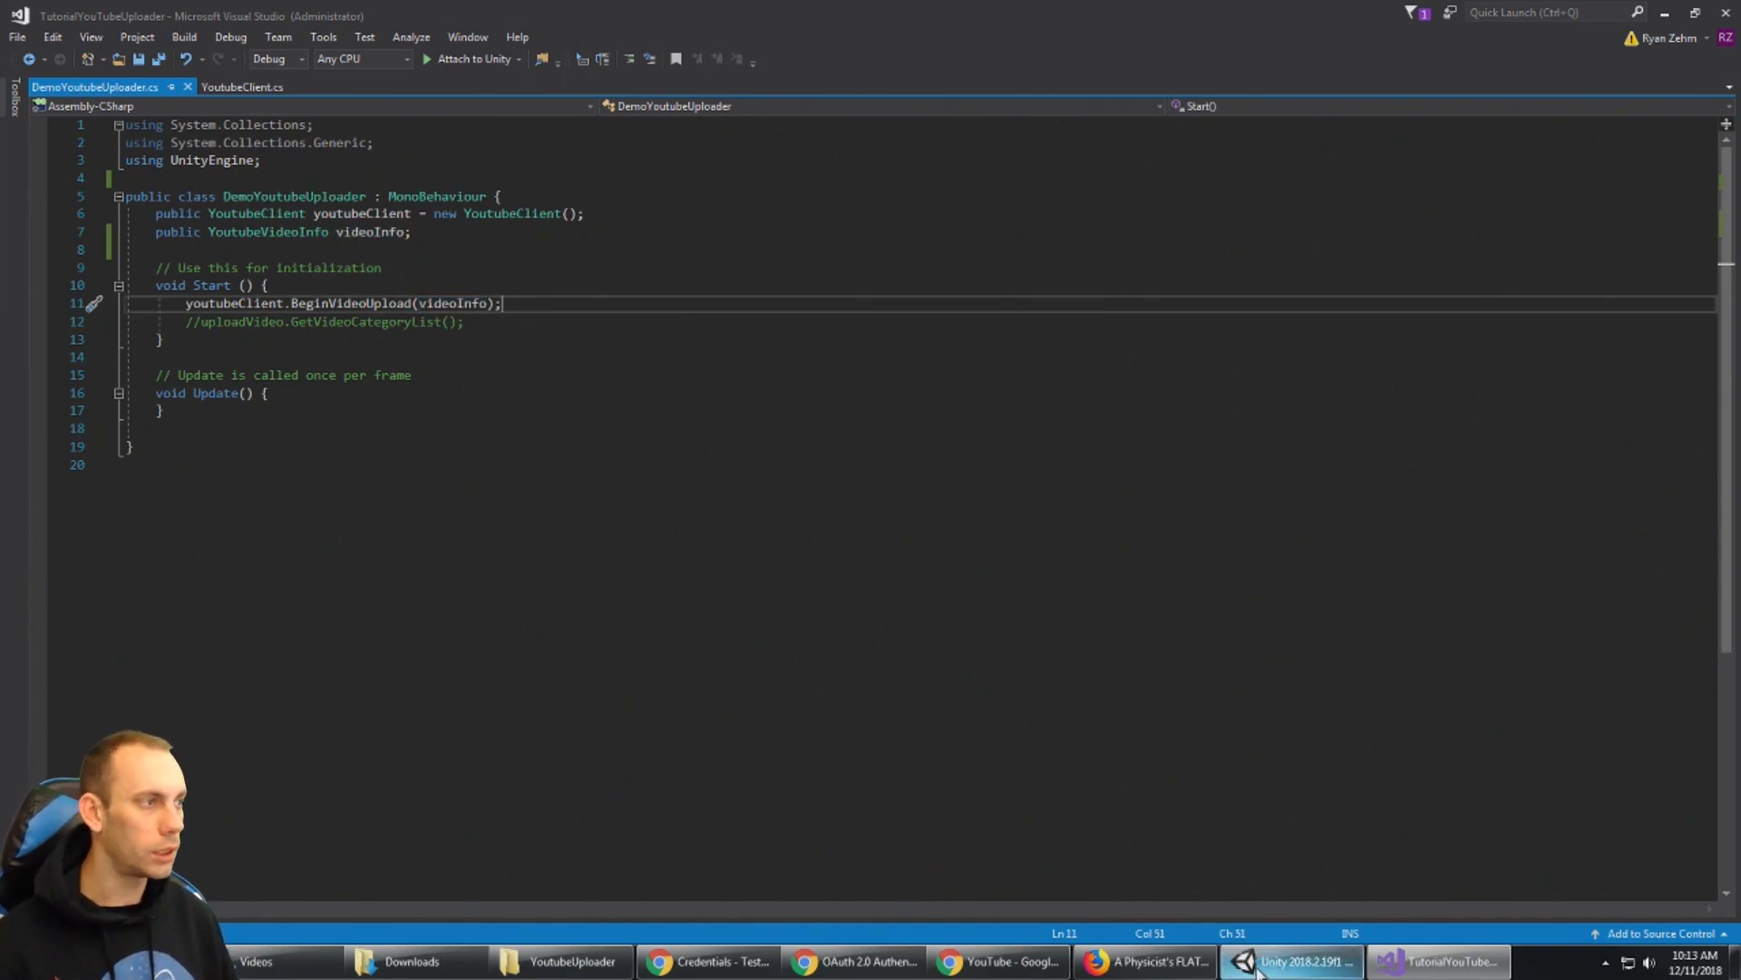
# Enter play mode in Unity and watch the Console report 3145728 bytes sent and a successful upload.
pyautogui.click(1293, 961)
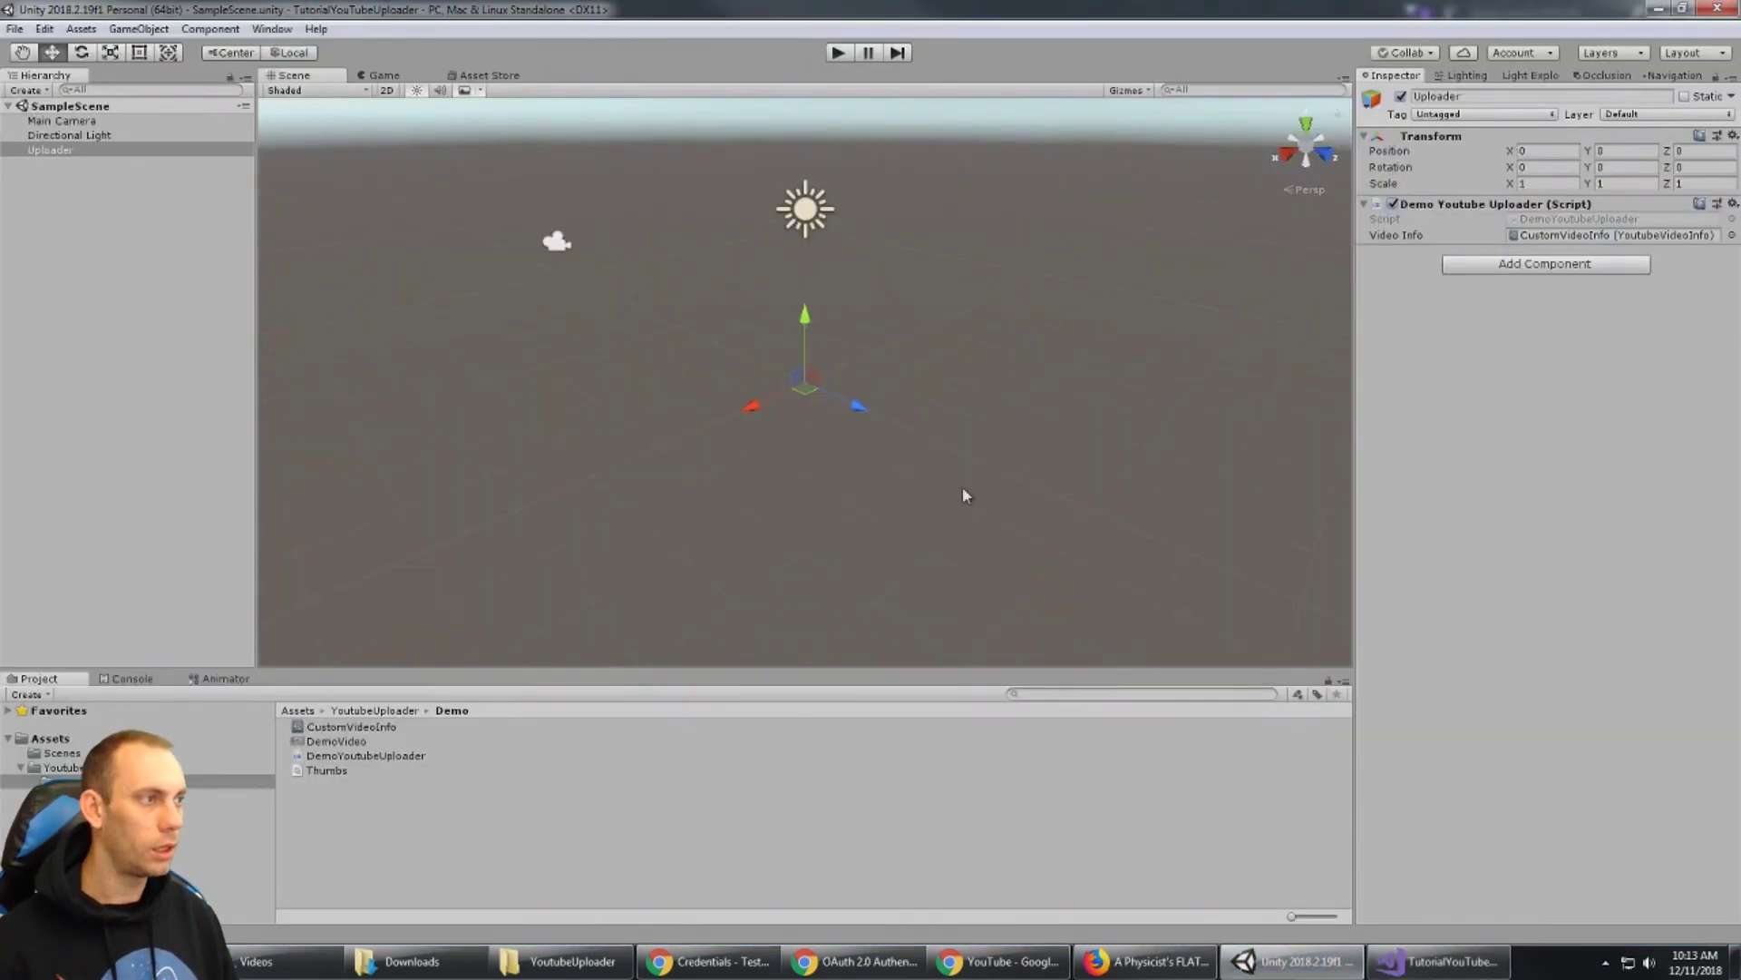
pyautogui.click(838, 53)
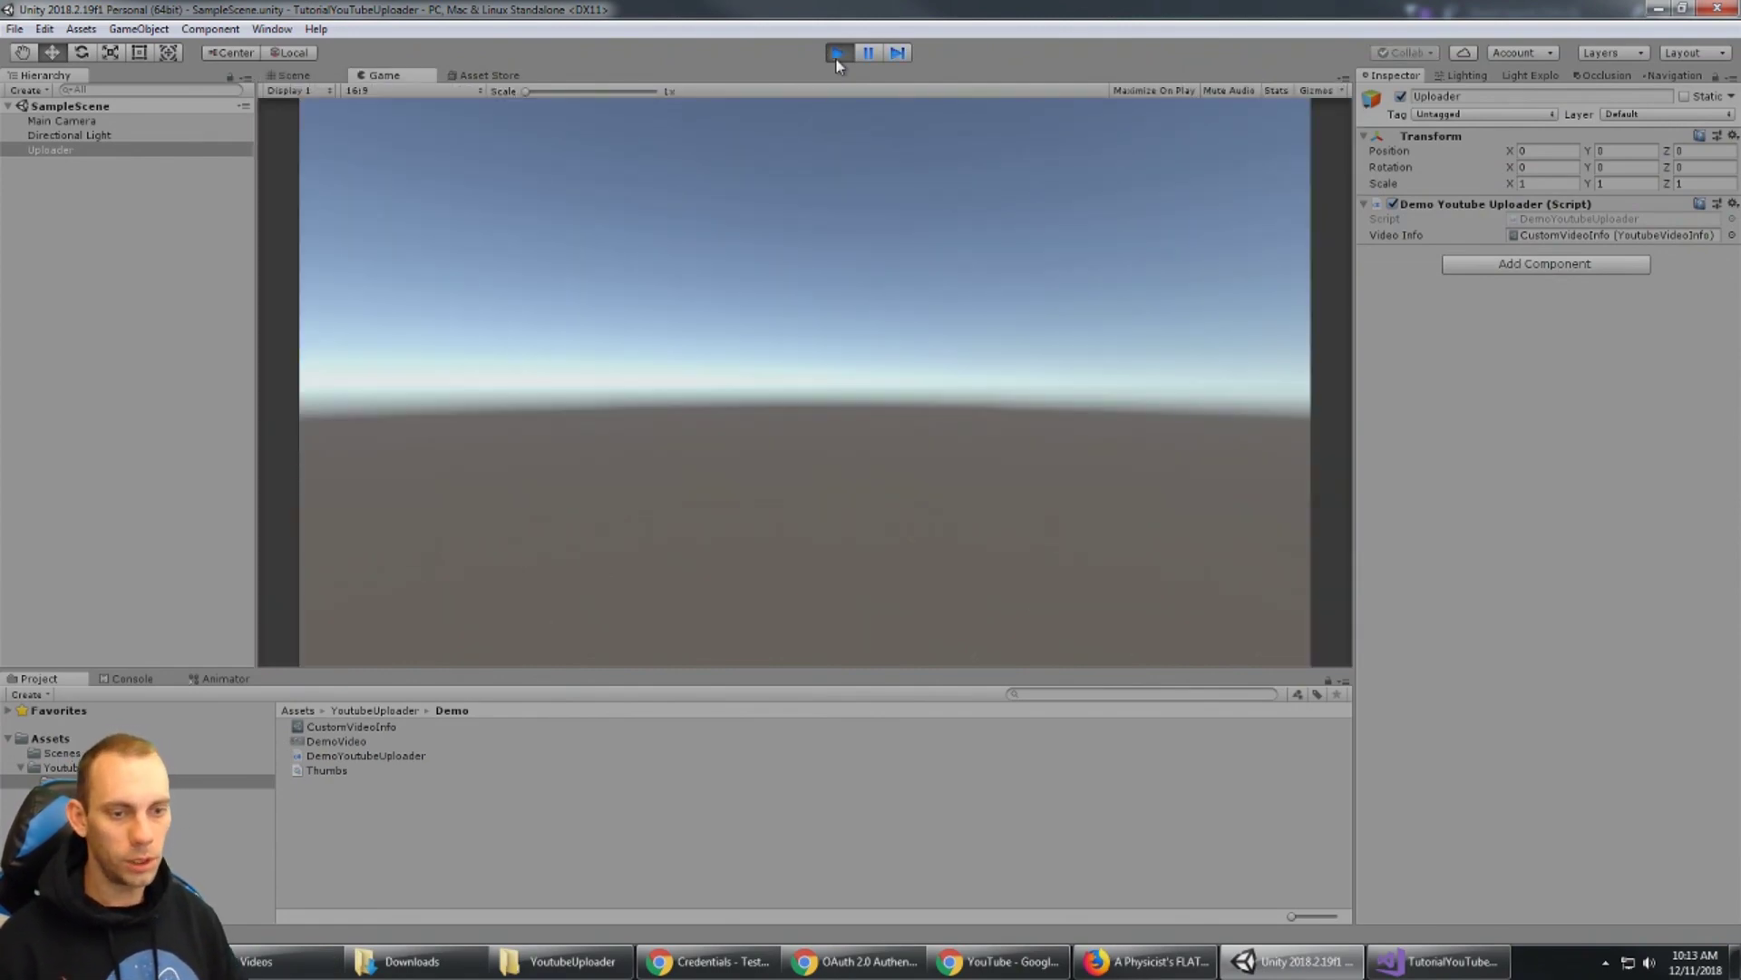
pyautogui.click(136, 678)
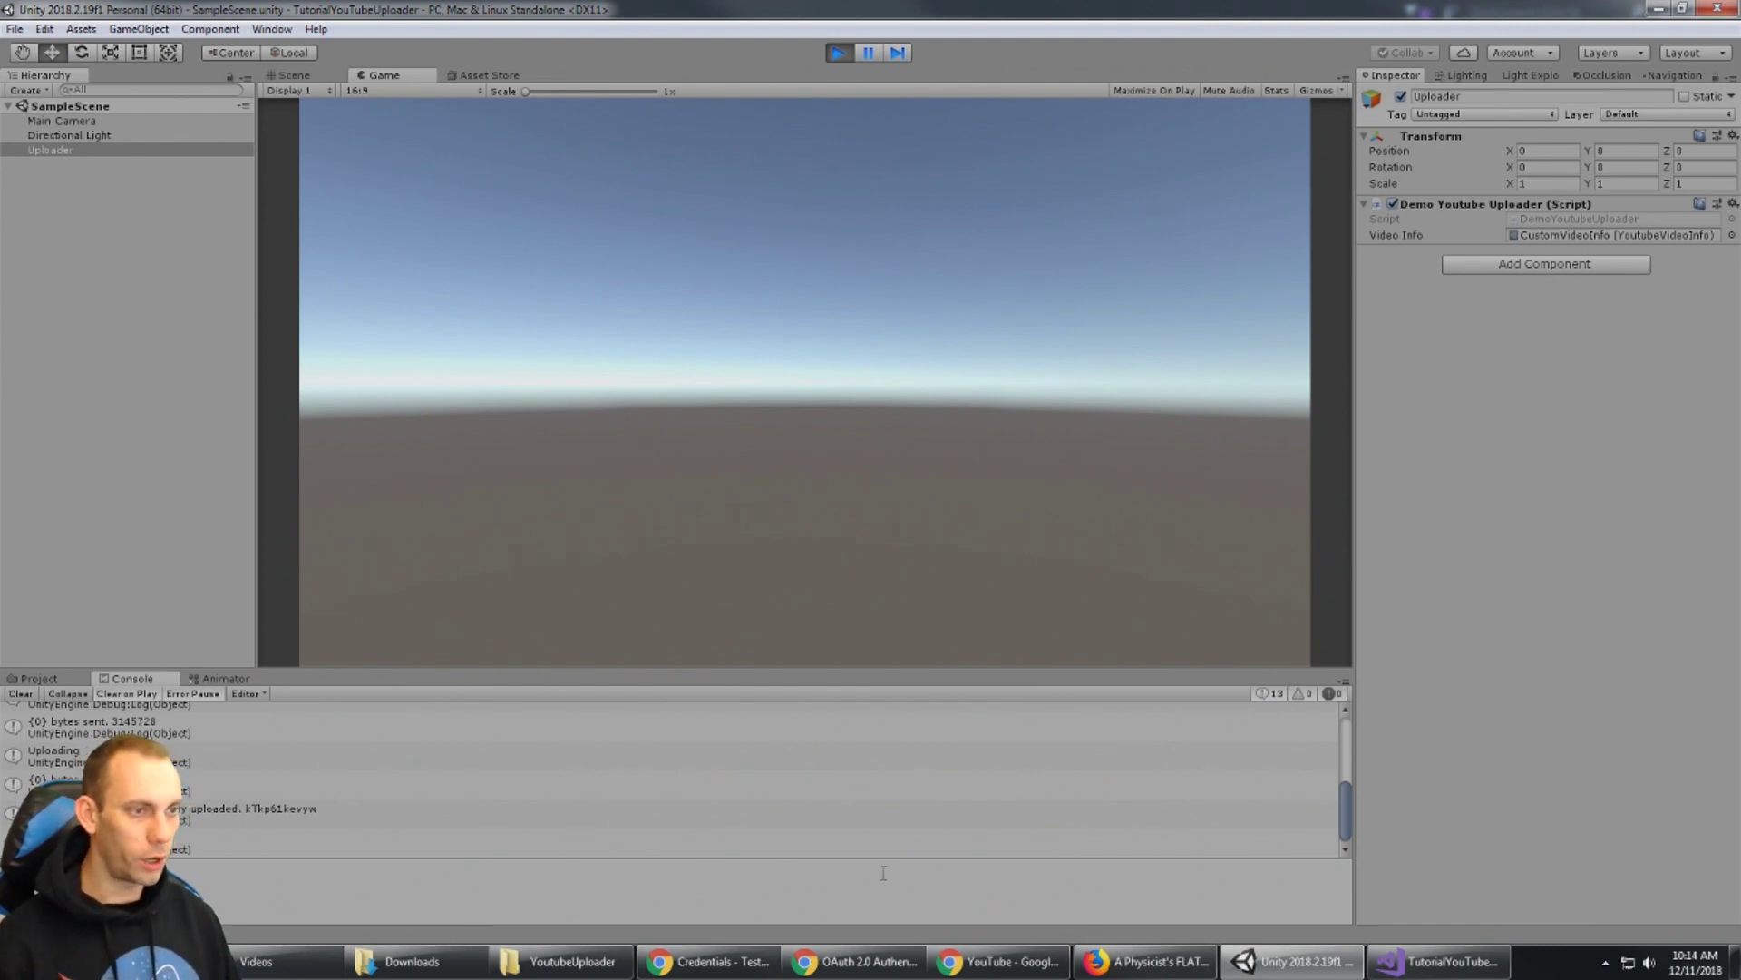
# Check the new private video 'Title' (0:18, tags Tag01 and Tag02) in YouTube Studio's Videos list.
pyautogui.click(1002, 961)
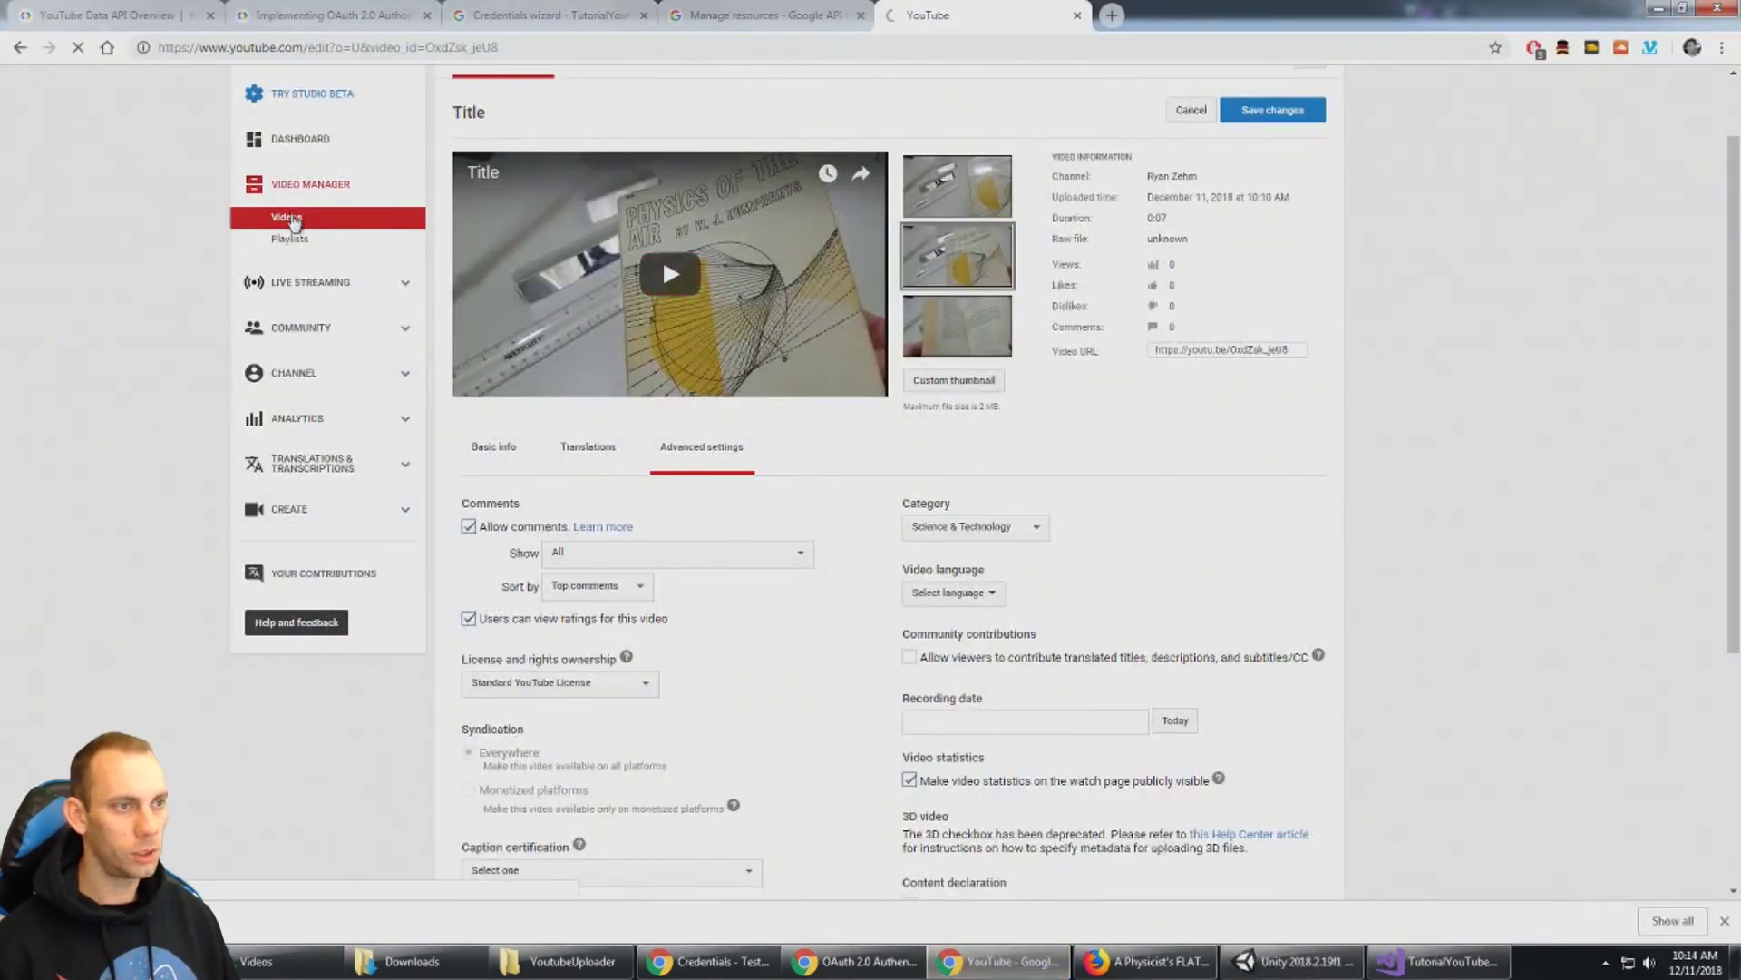
pyautogui.click(292, 221)
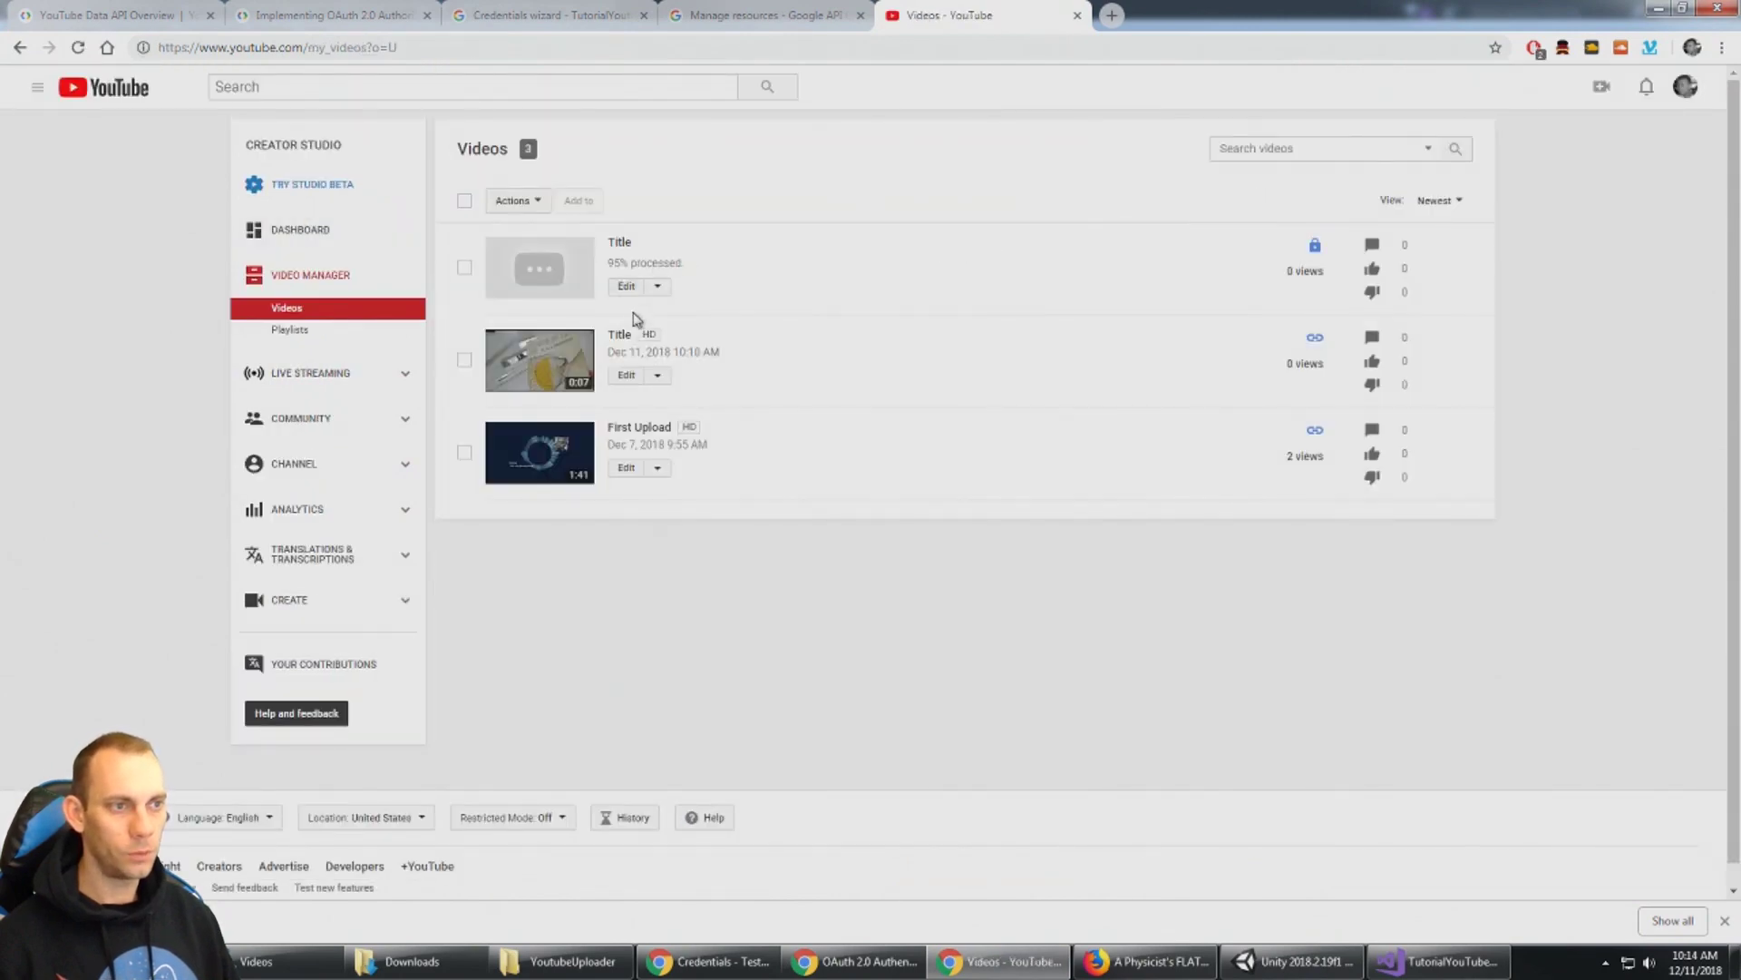
pyautogui.click(626, 289)
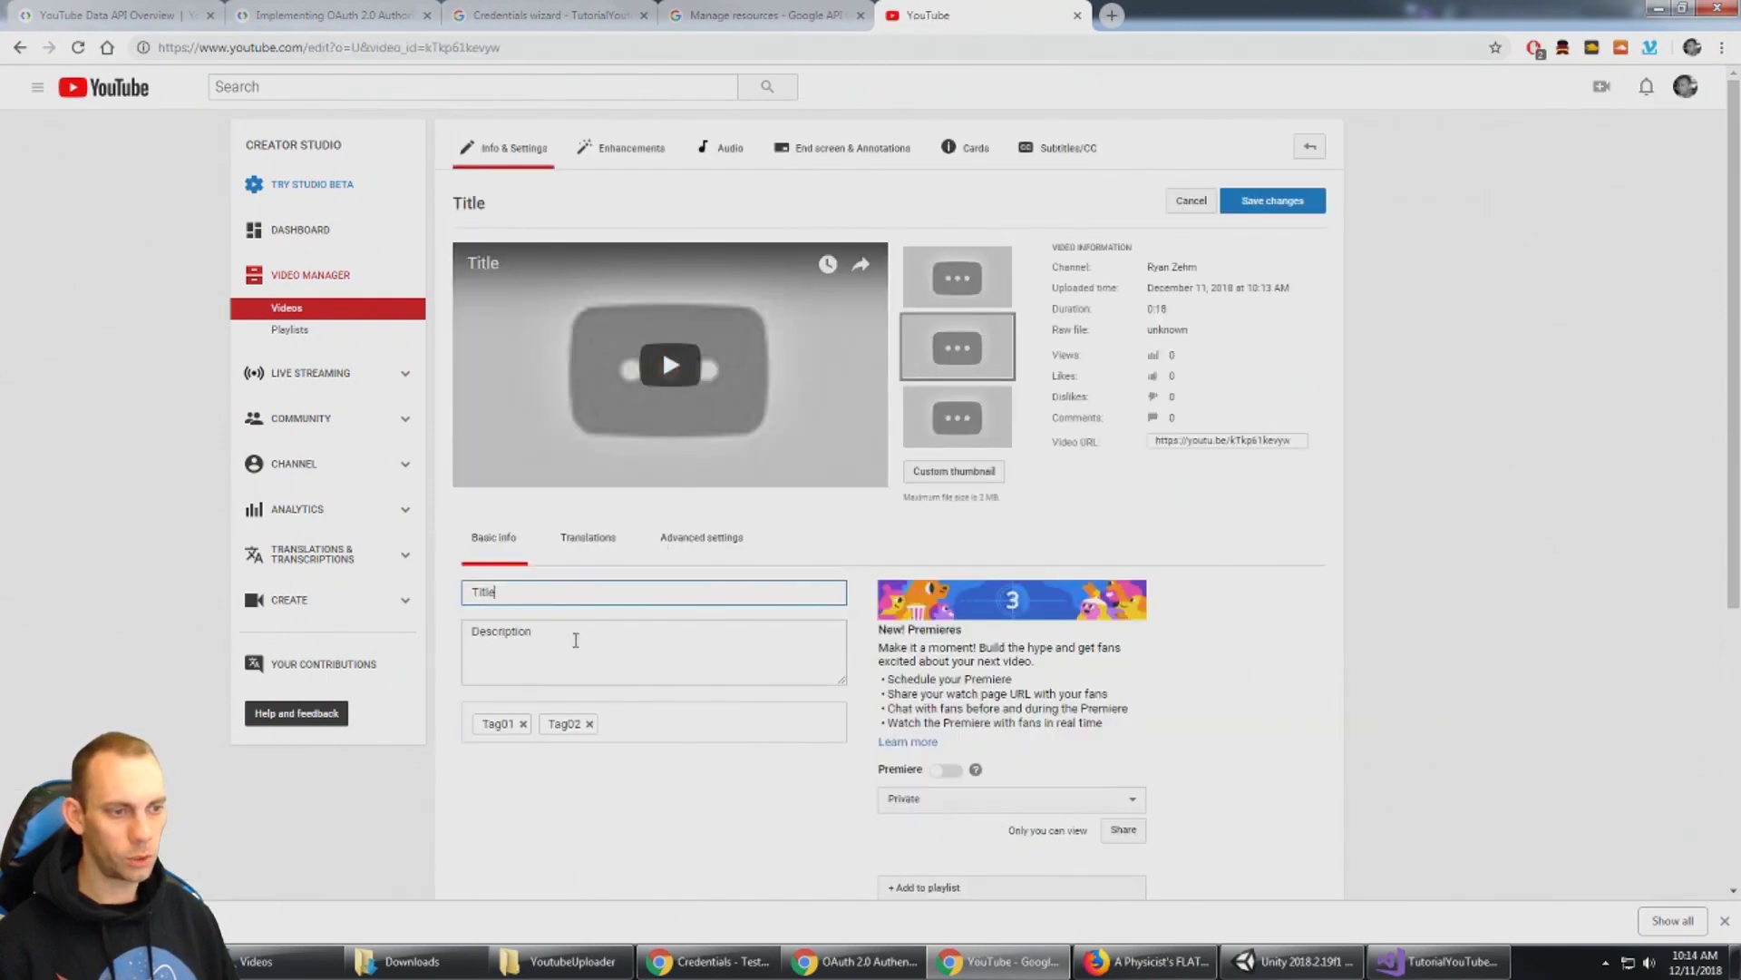
pyautogui.click(575, 649)
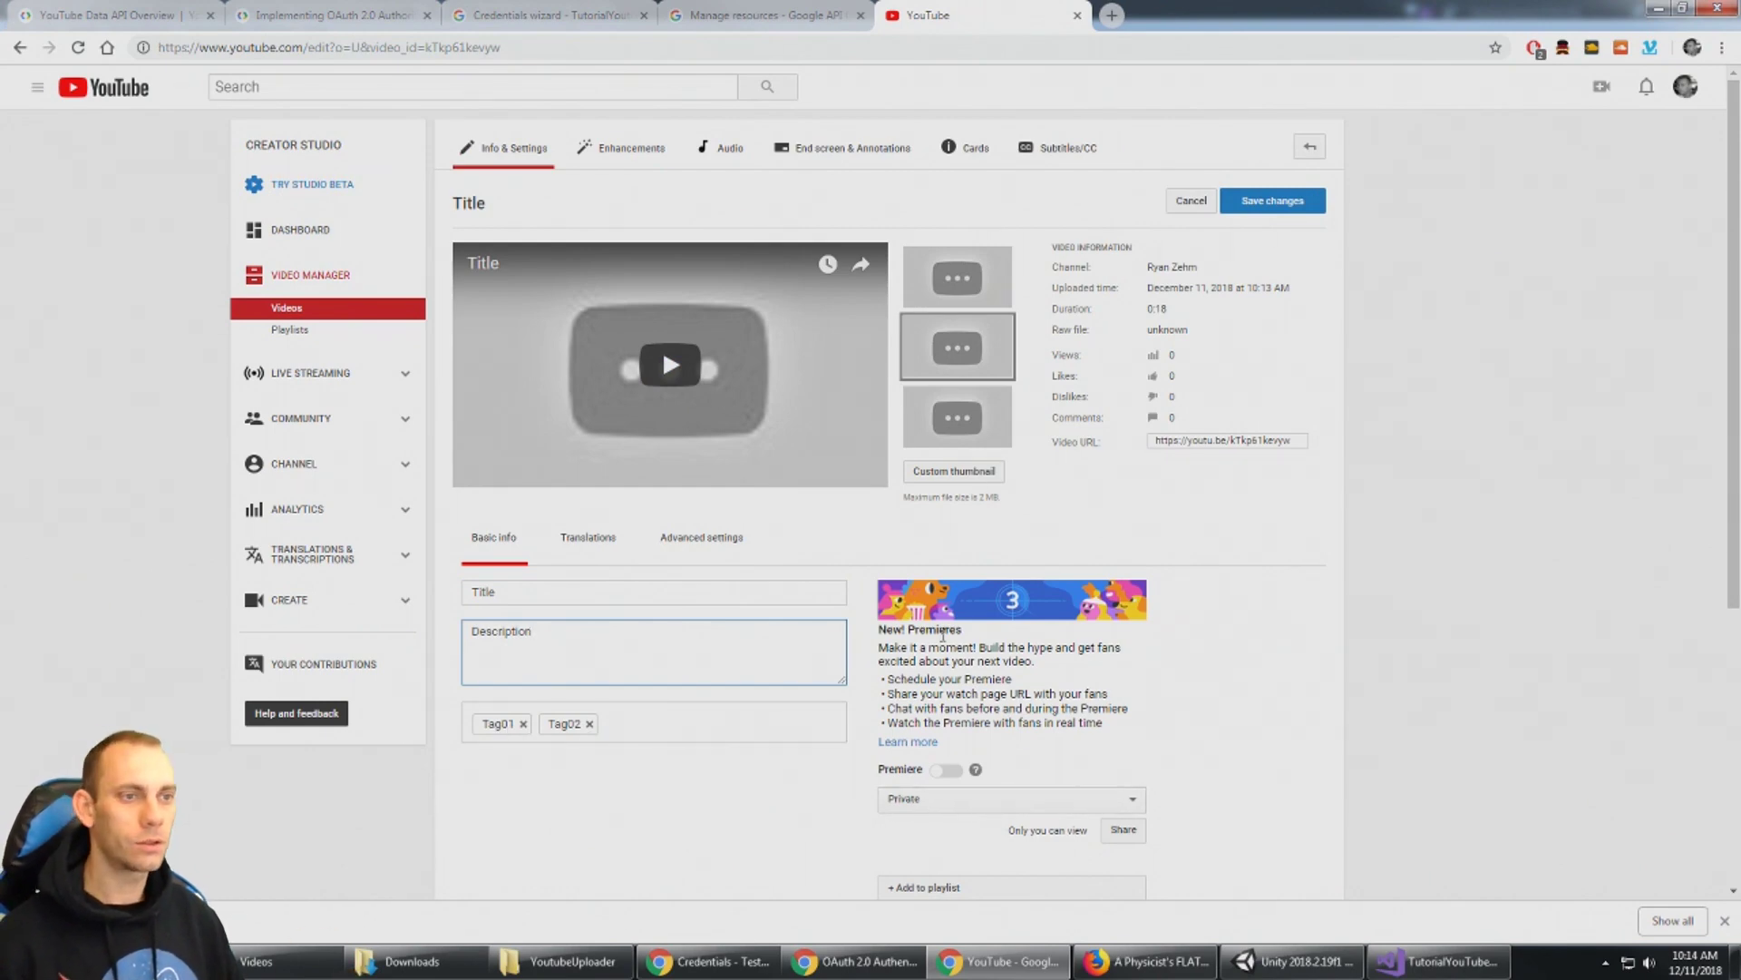
pyautogui.click(270, 313)
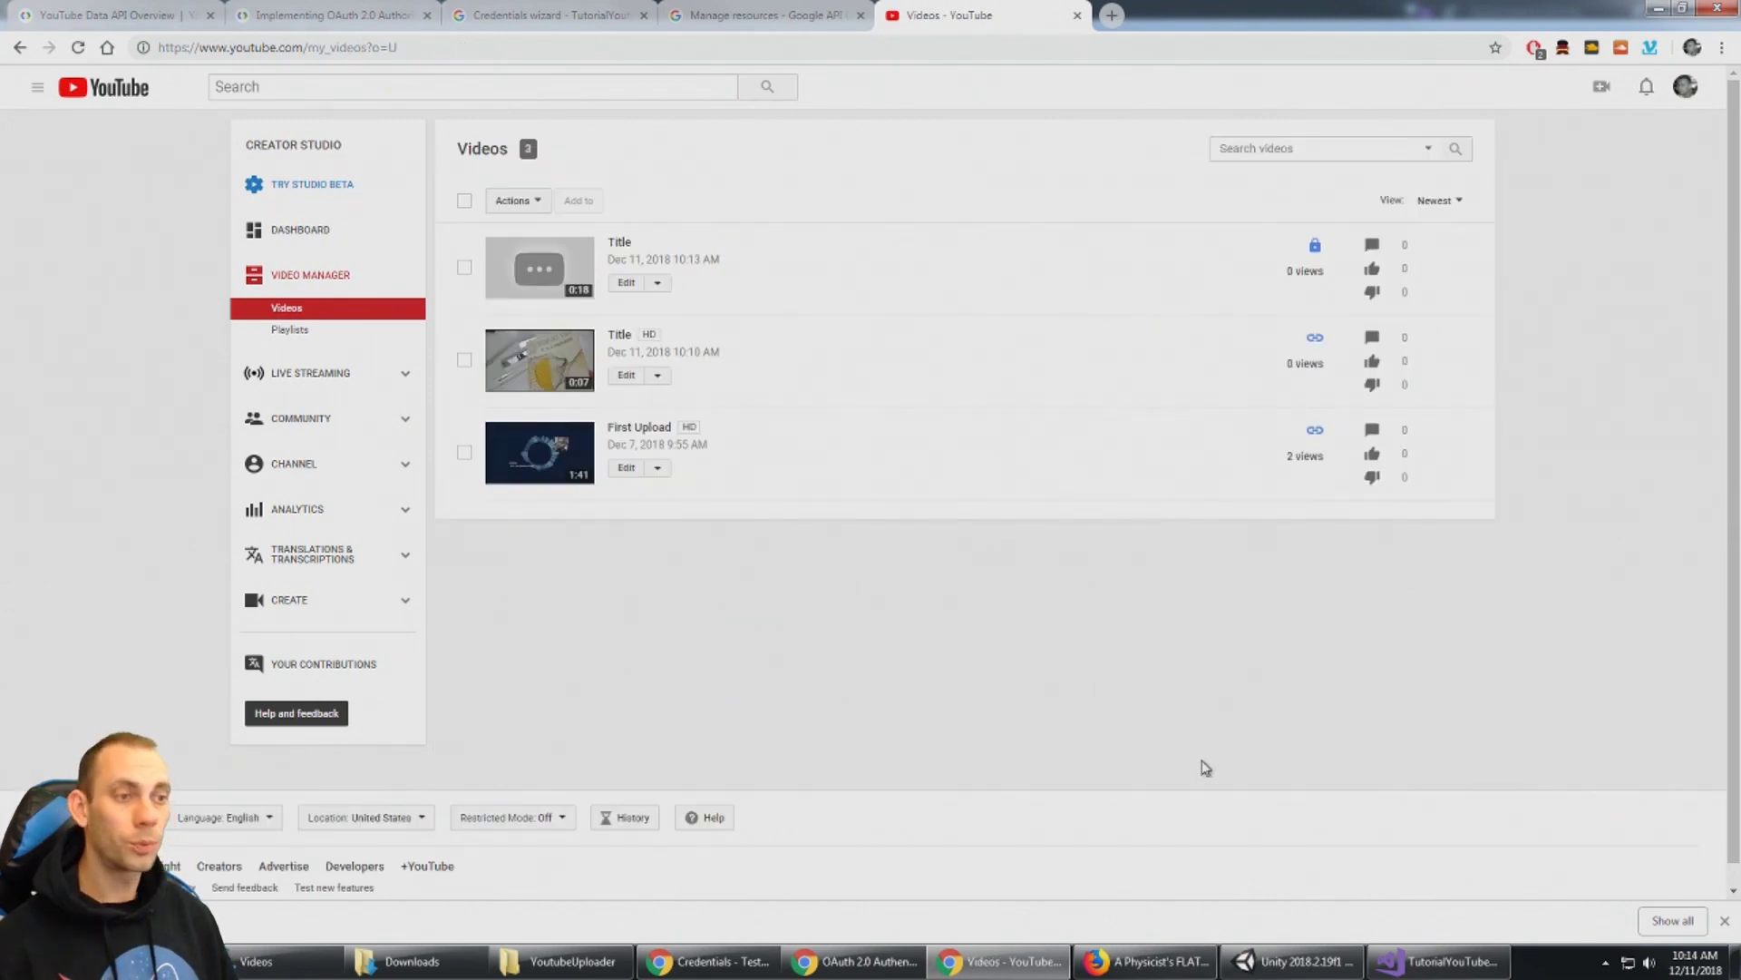
pyautogui.click(1270, 961)
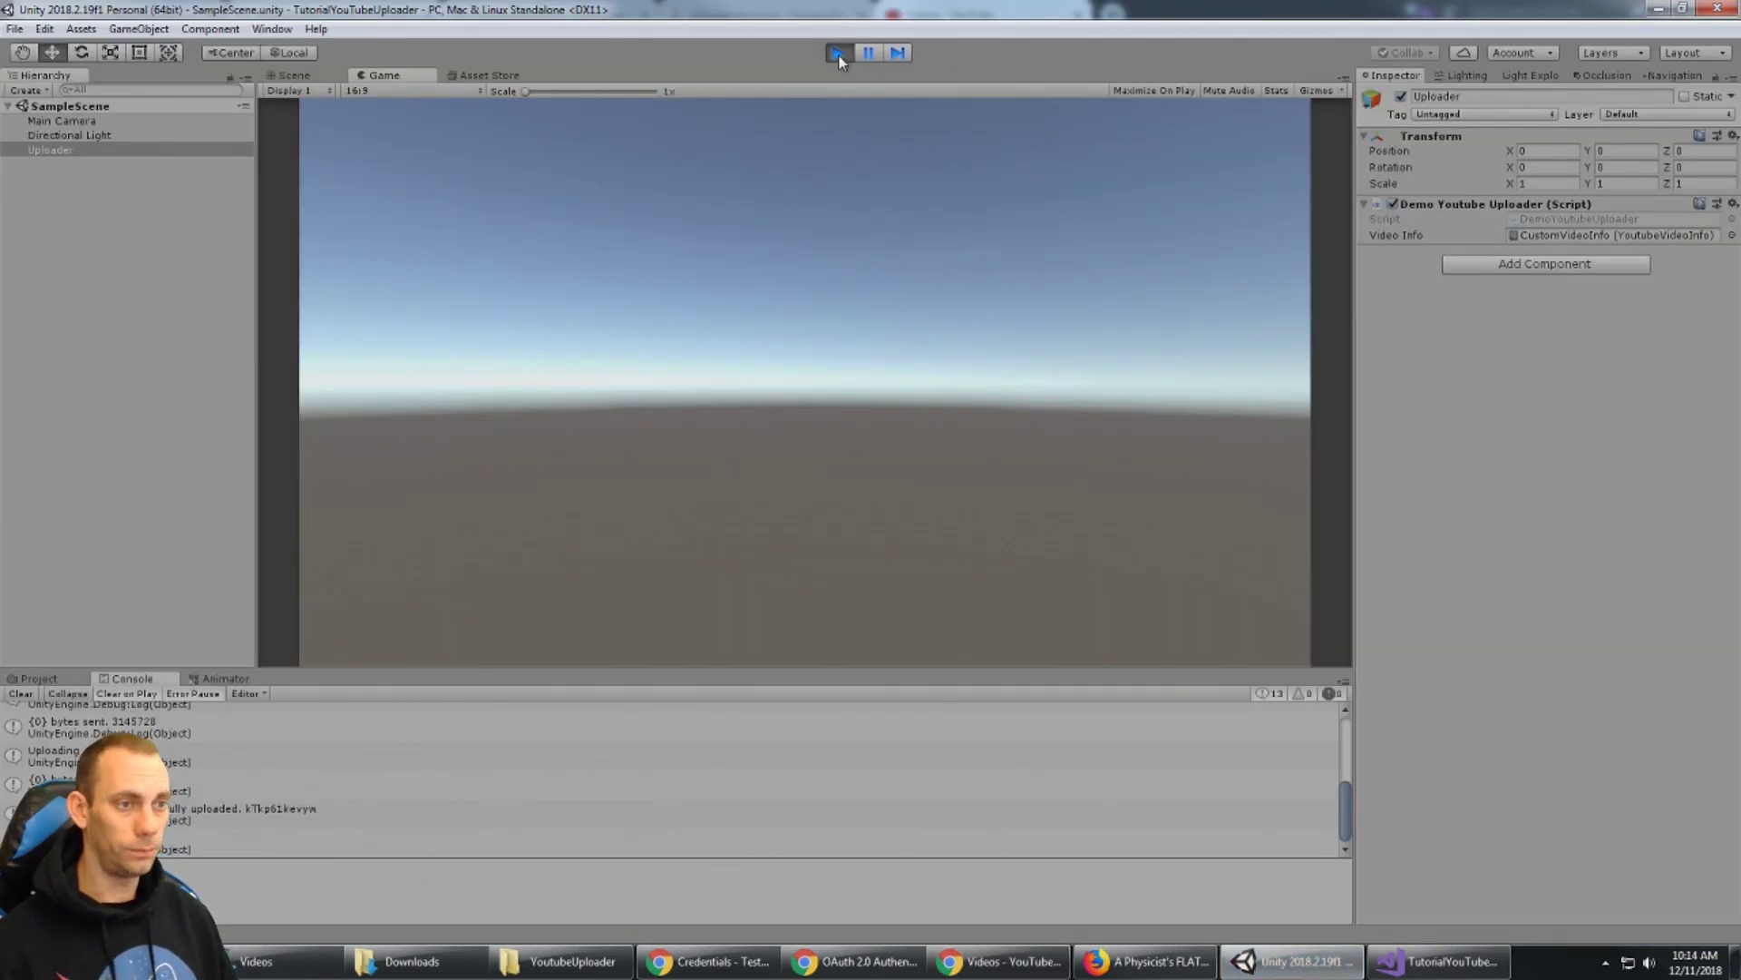
# Stop play mode, open and close the YouTube Uploader window, and reselect the Uploader object.
pyautogui.click(839, 55)
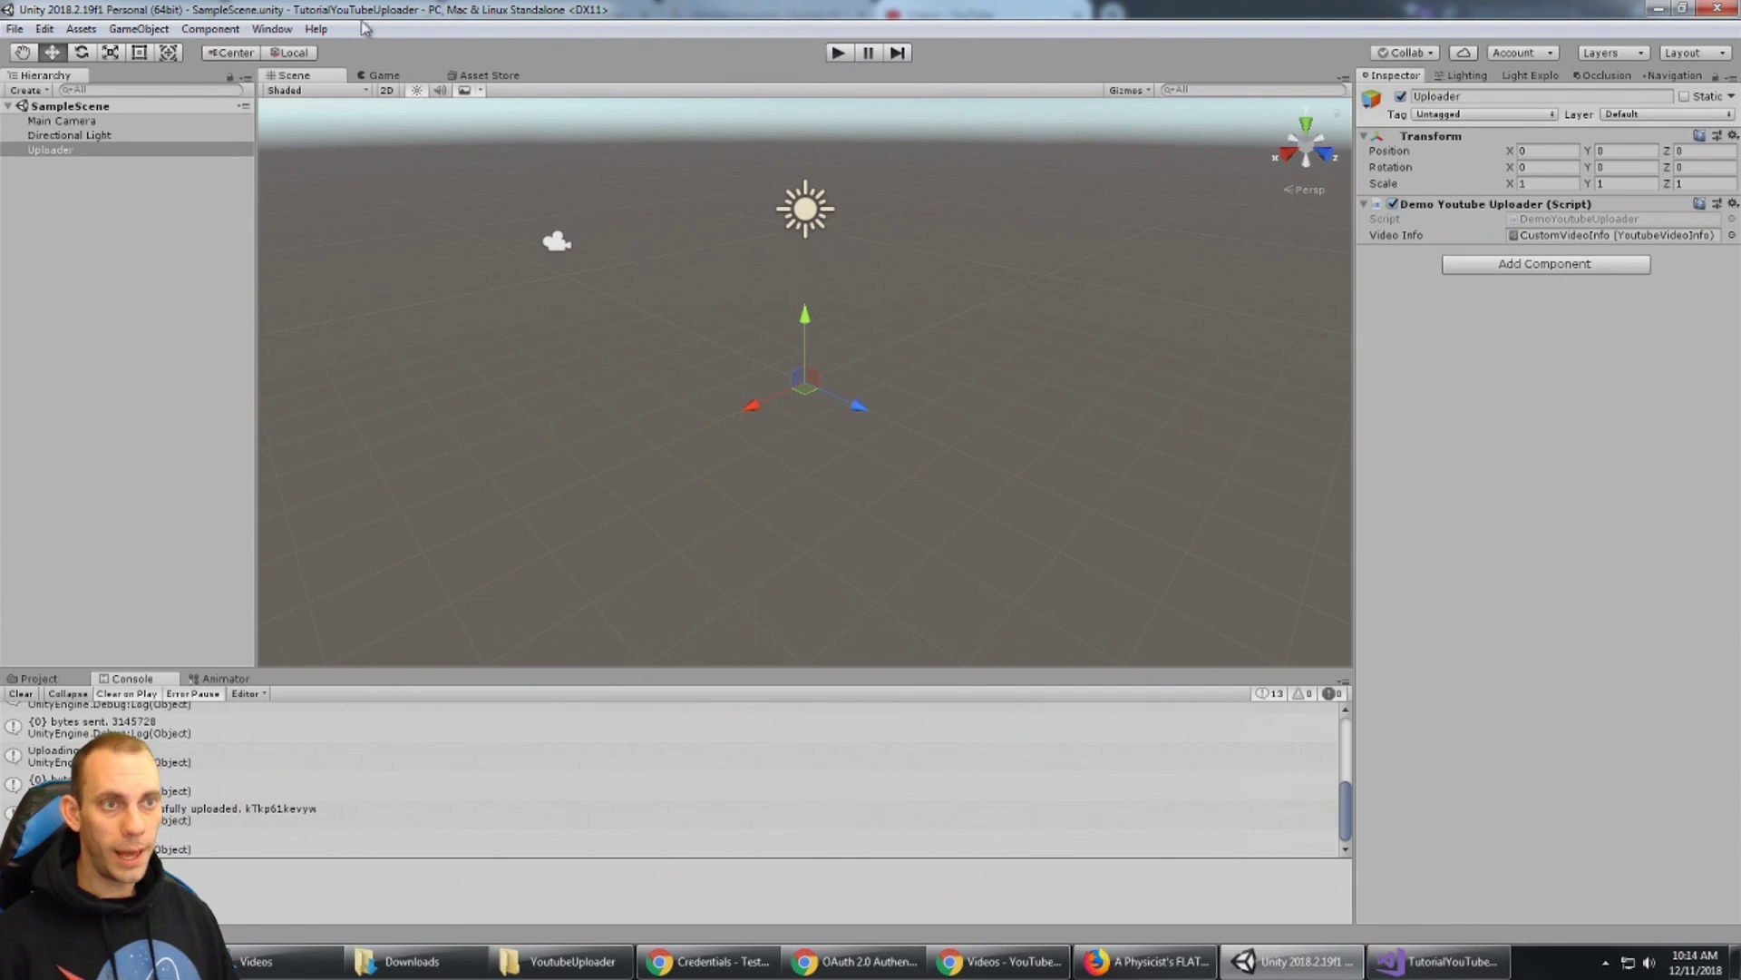
pyautogui.click(272, 29)
pyautogui.click(381, 124)
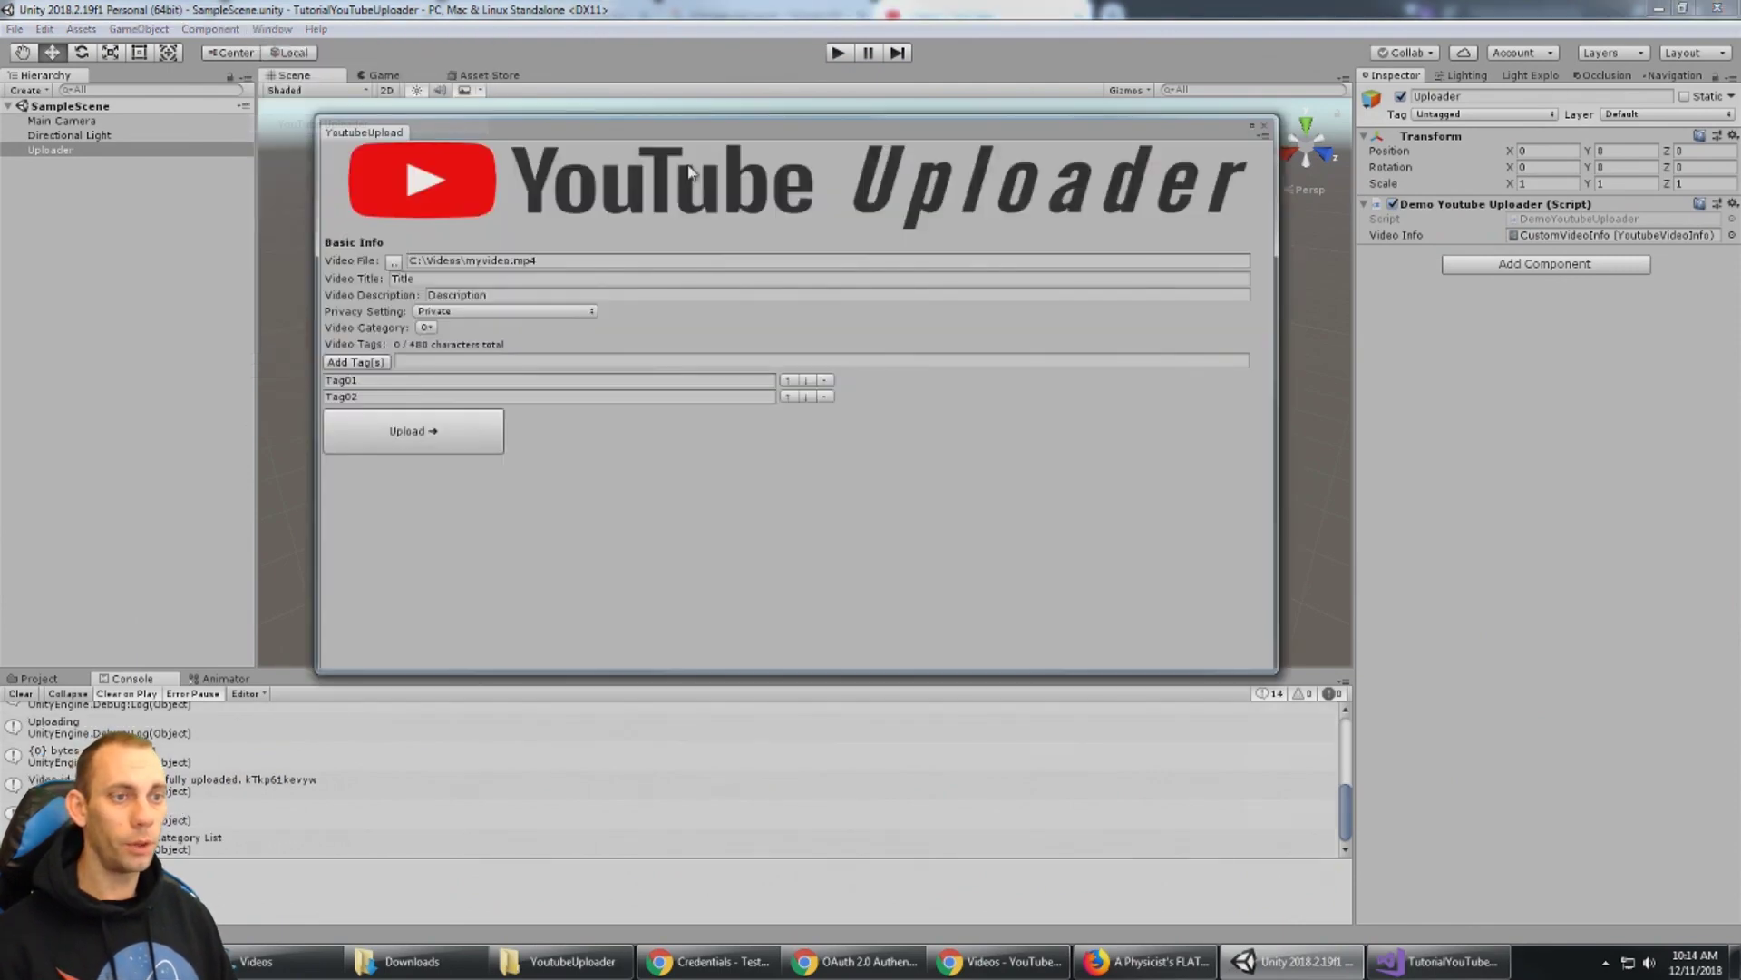
pyautogui.moveTo(788, 126)
pyautogui.mouseDown()
pyautogui.moveTo(813, 122)
pyautogui.moveTo(797, 107)
pyautogui.mouseUp()
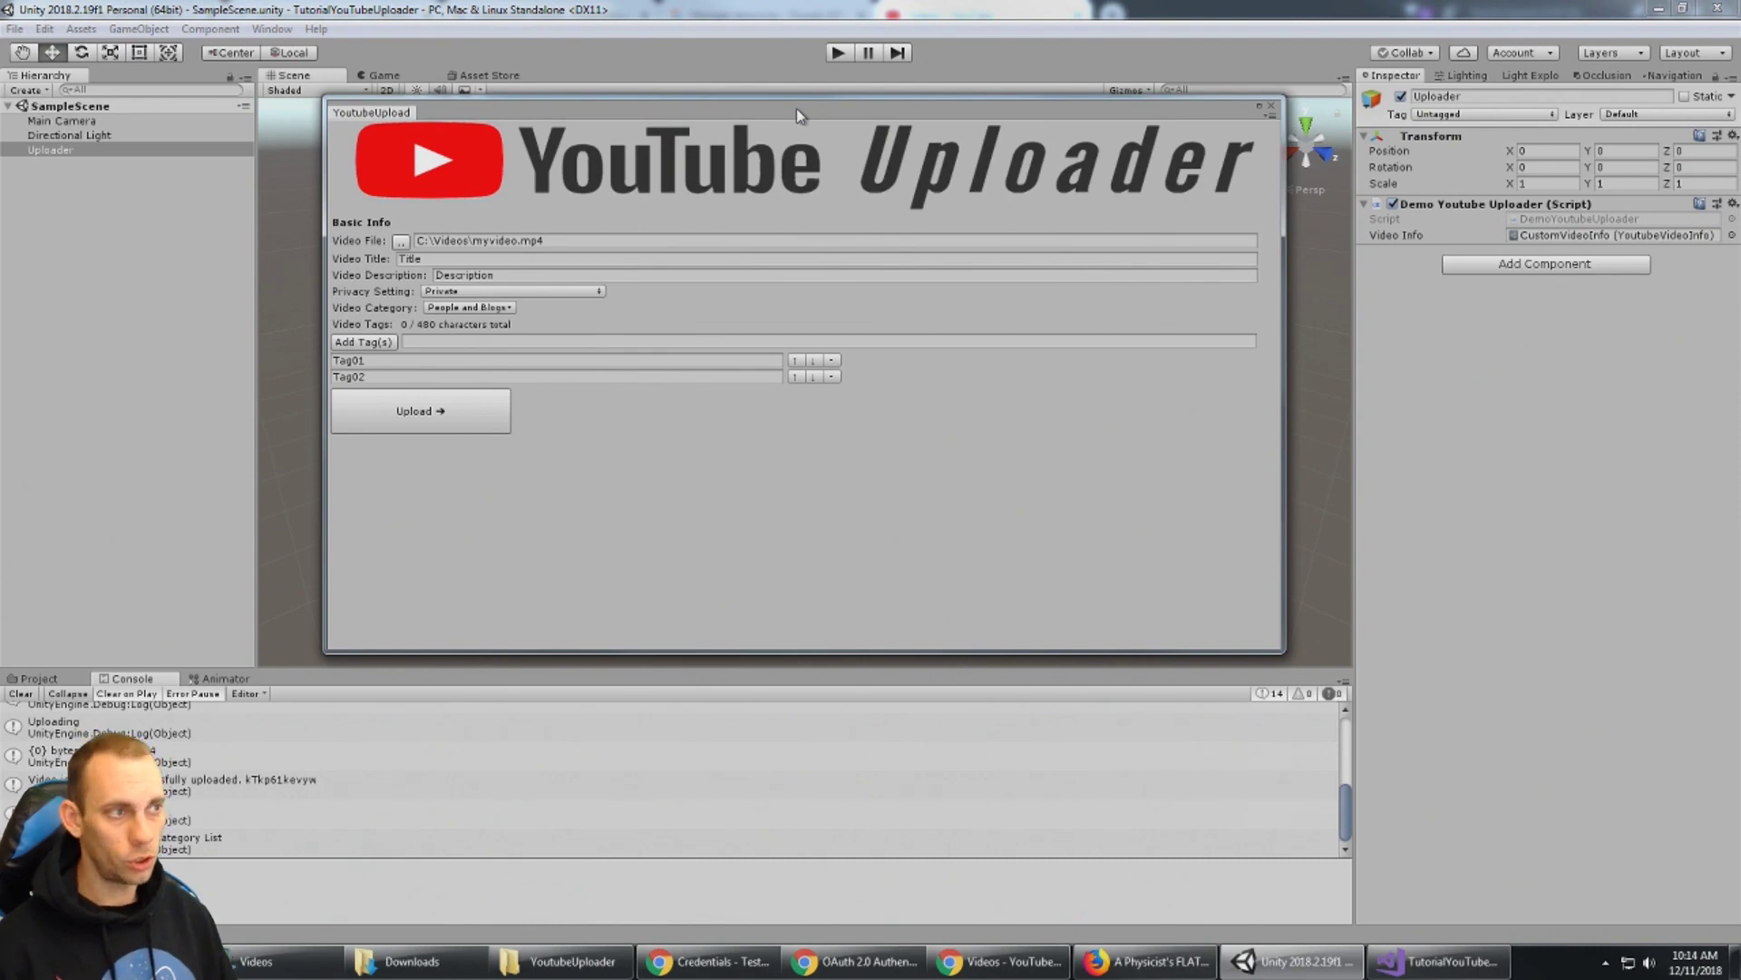
pyautogui.click(1273, 105)
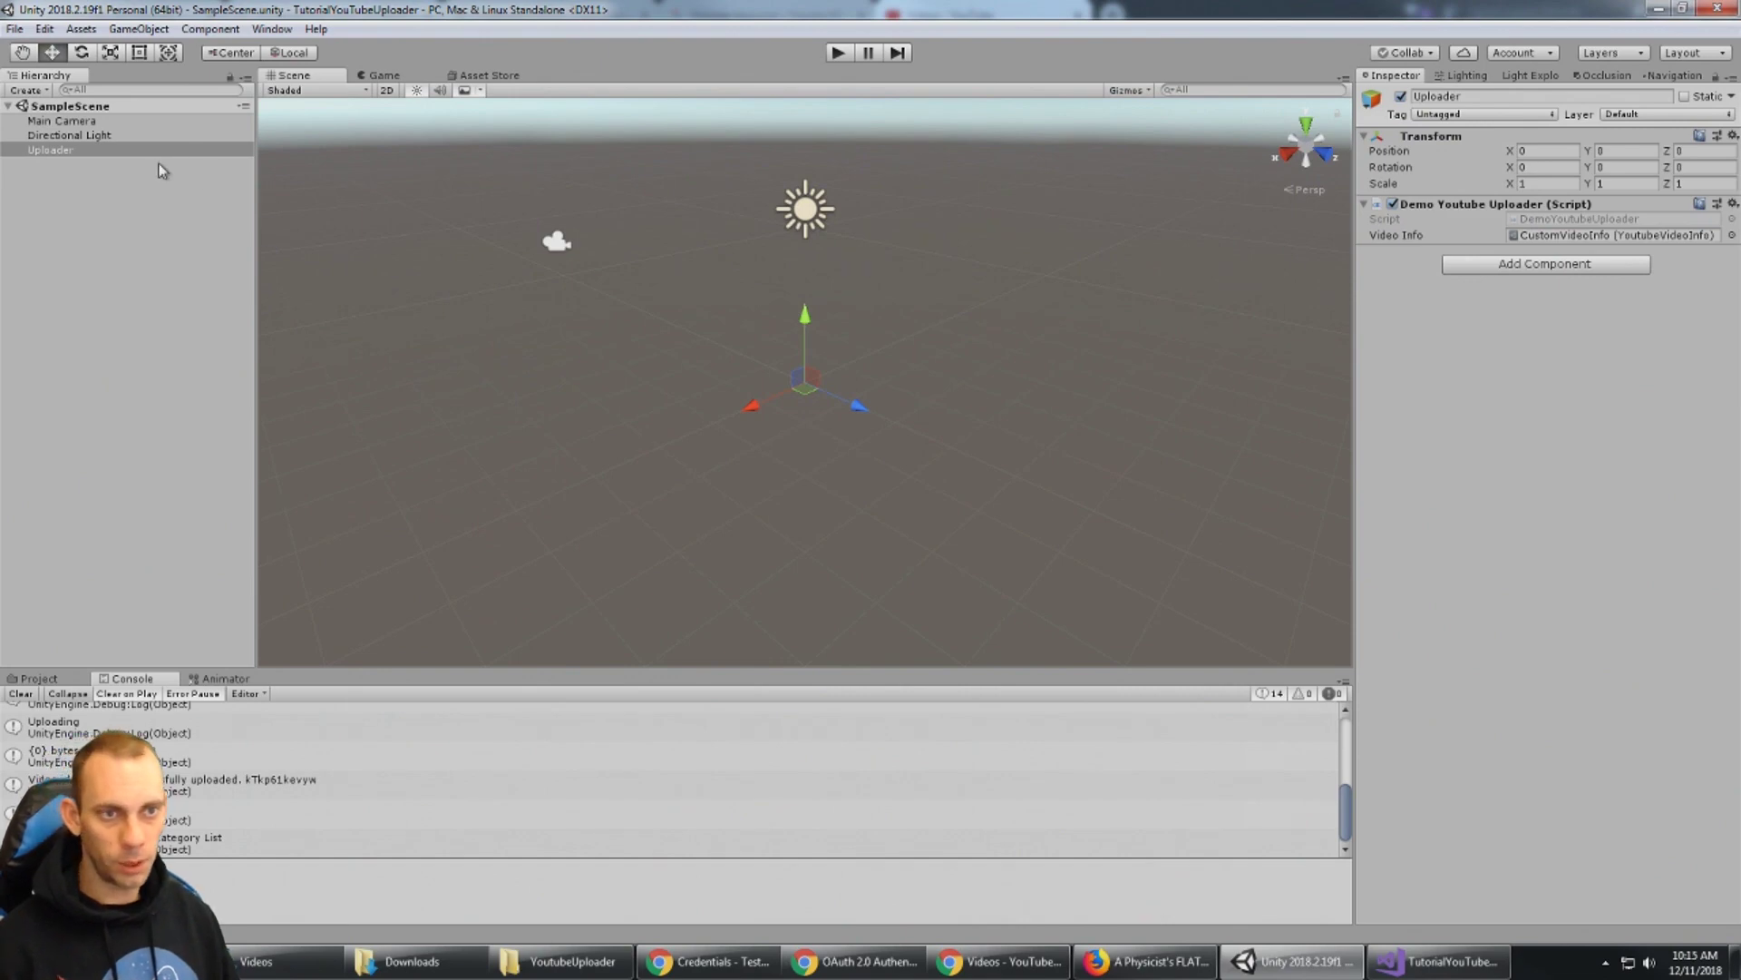
pyautogui.click(134, 136)
pyautogui.click(80, 149)
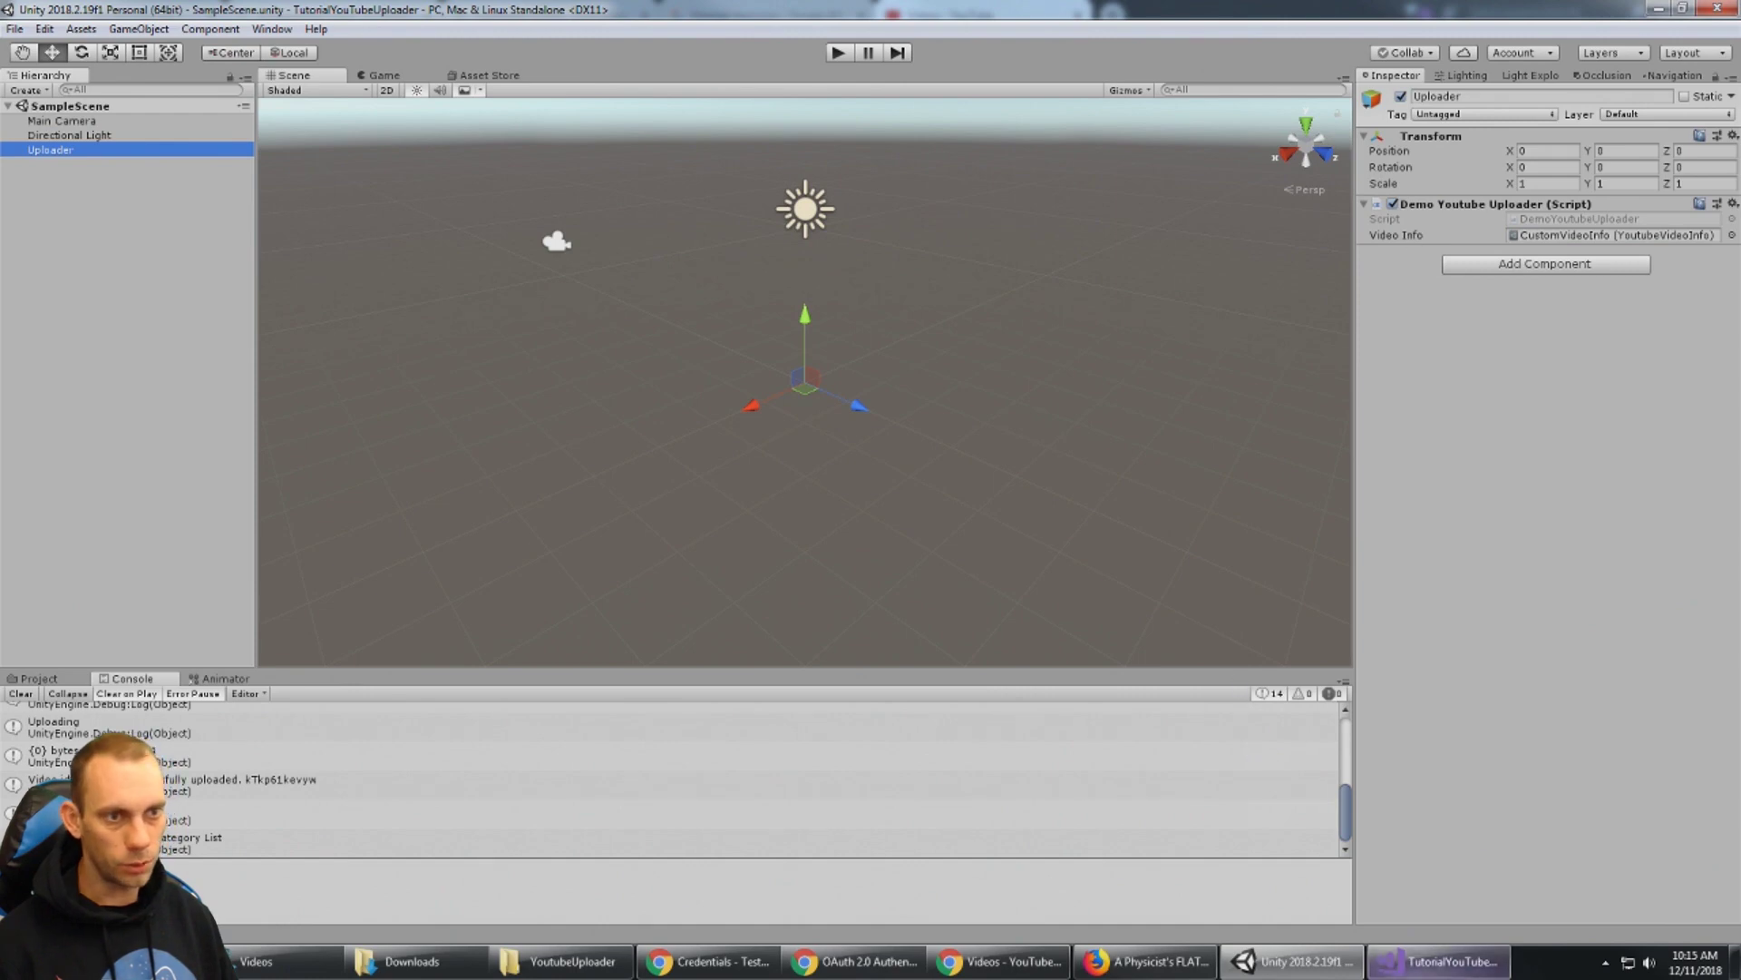
# Look over the videoInfo field and the BeginVideoUpload(videoInfo) call in DemoYoutubeUploader.cs.
pyautogui.click(1438, 960)
pyautogui.click(602, 229)
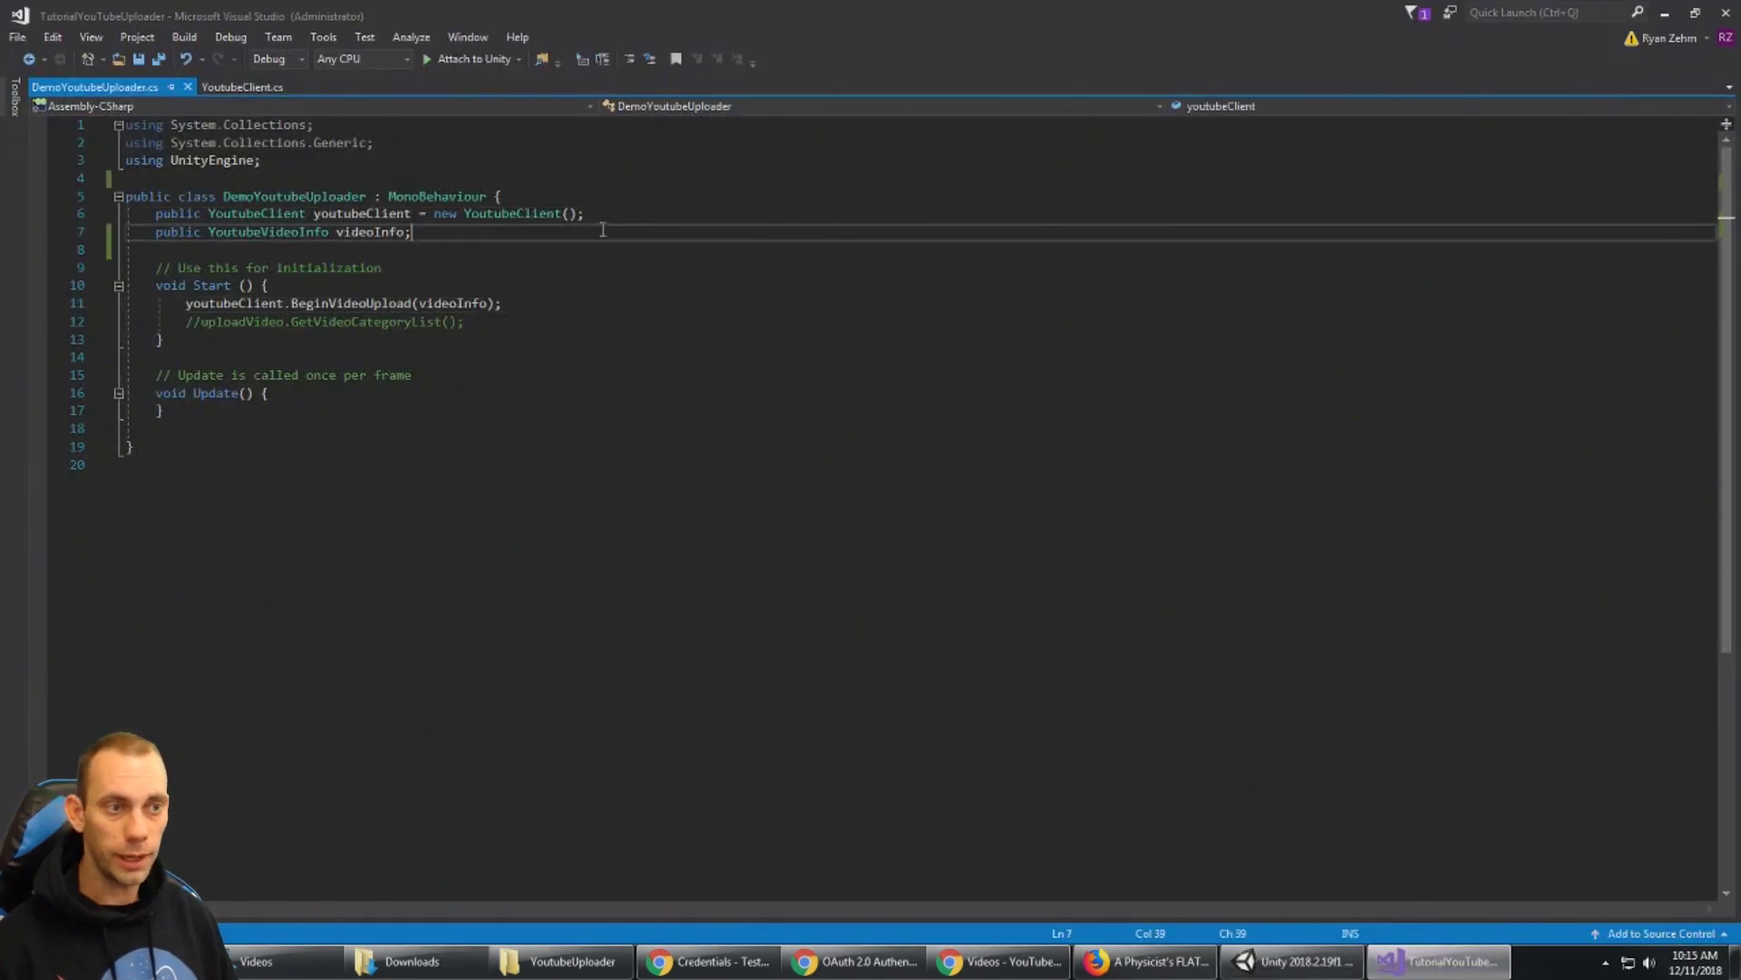
pyautogui.click(604, 305)
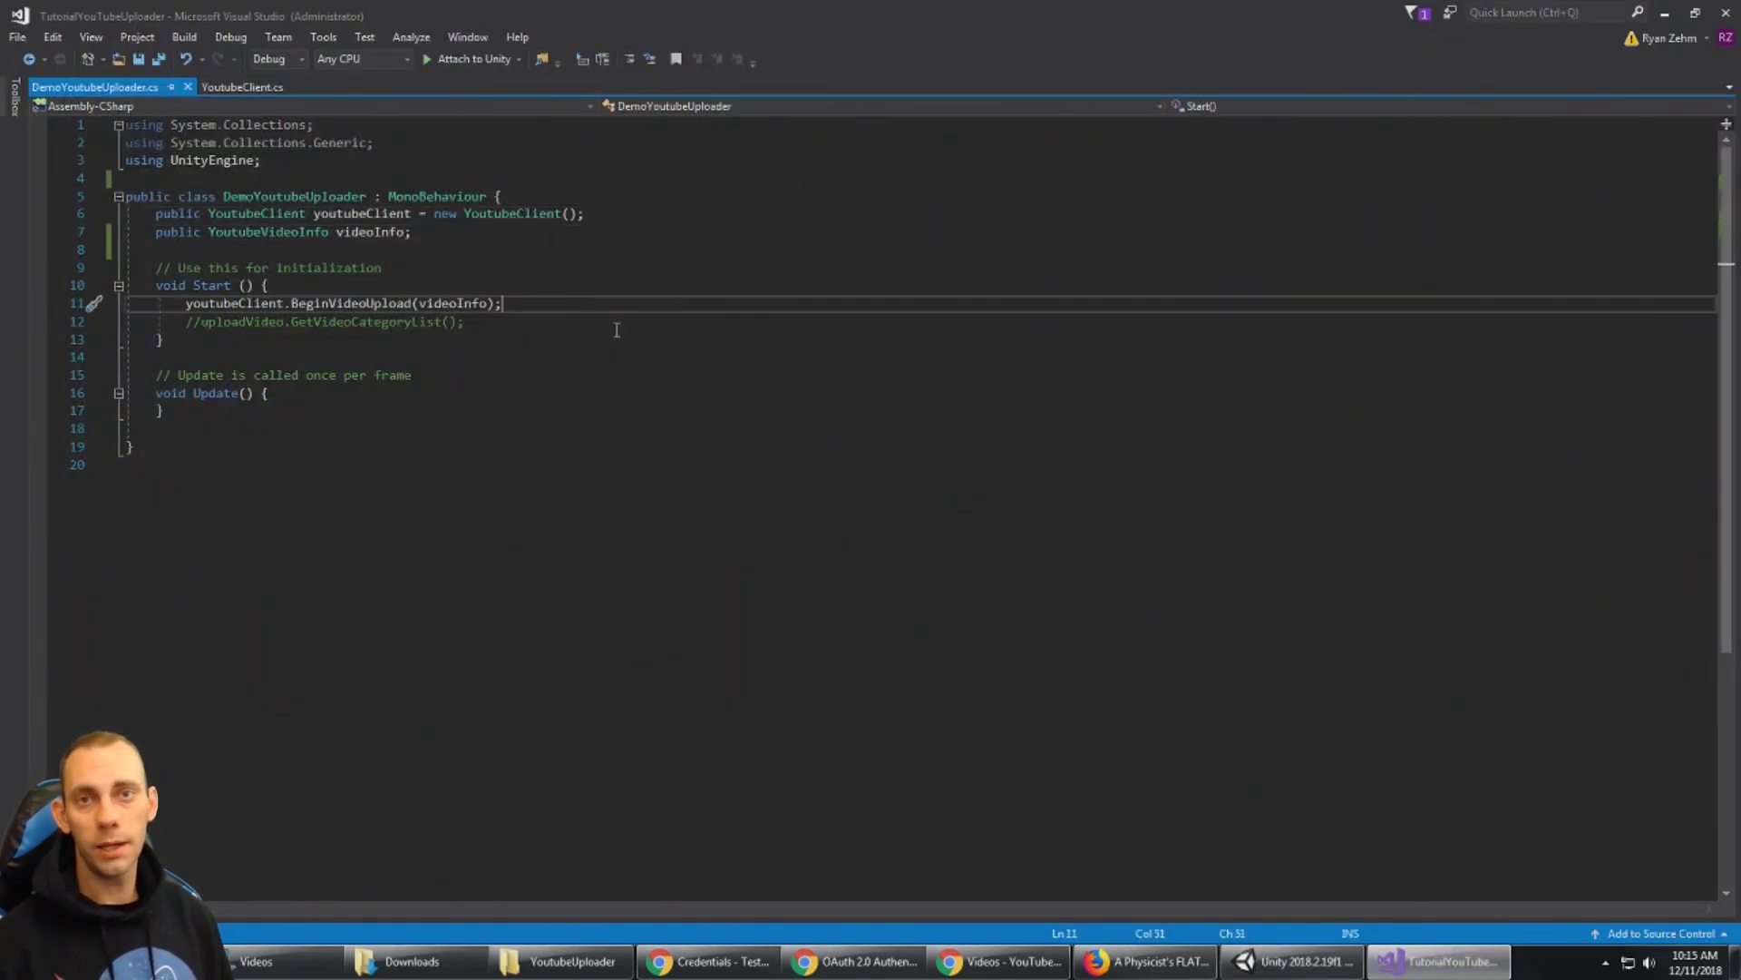